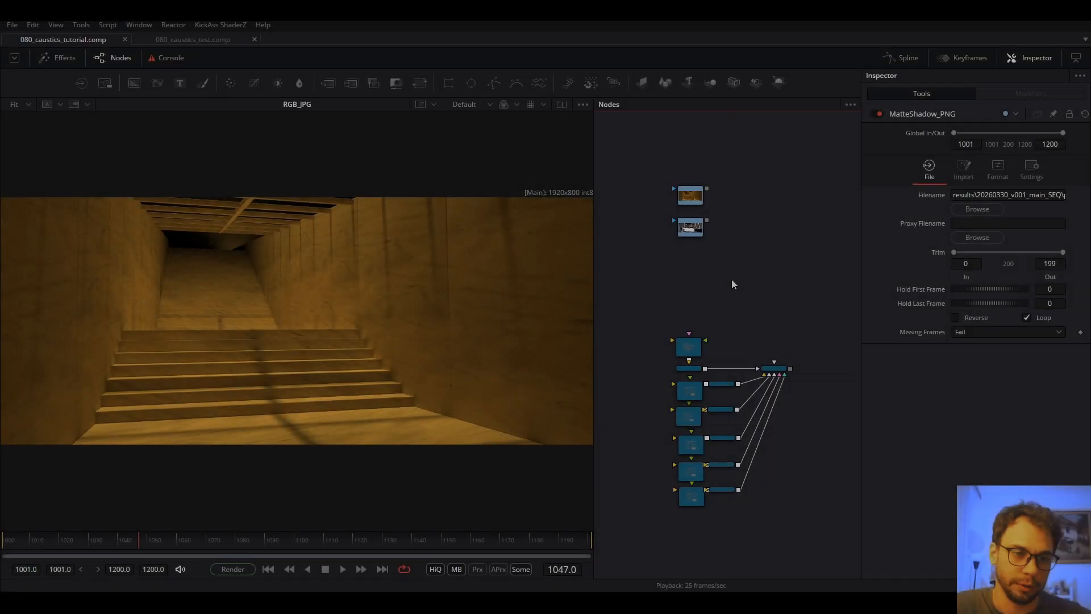
# Zoom the node view onto the RGB_JPG and MatteShadow_PNG loaders and play the RGB_JPG sequence.
pyautogui.click(698, 202)
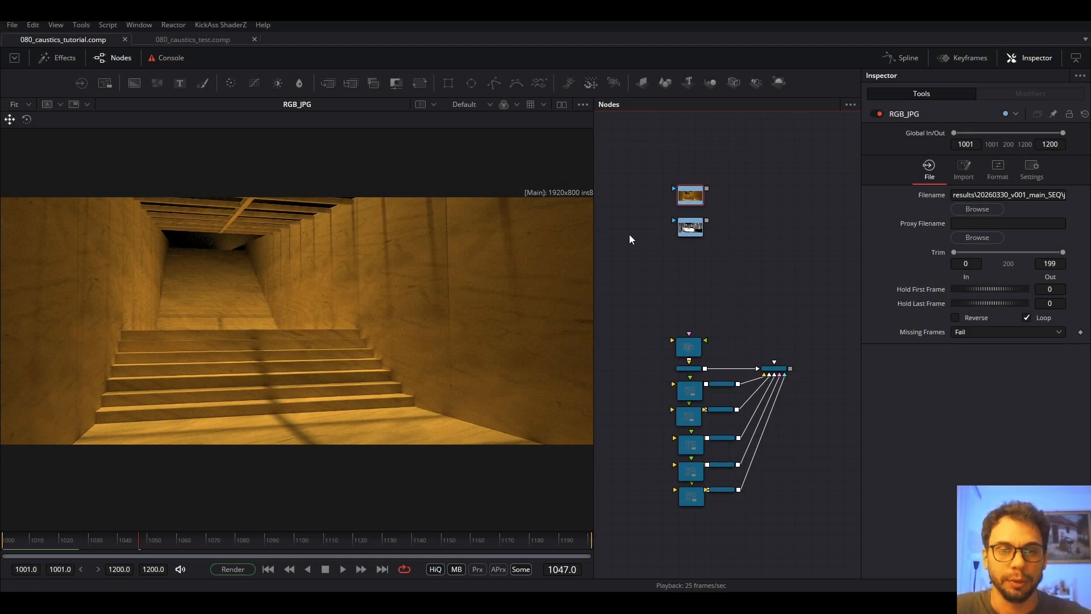
pyautogui.click(765, 227)
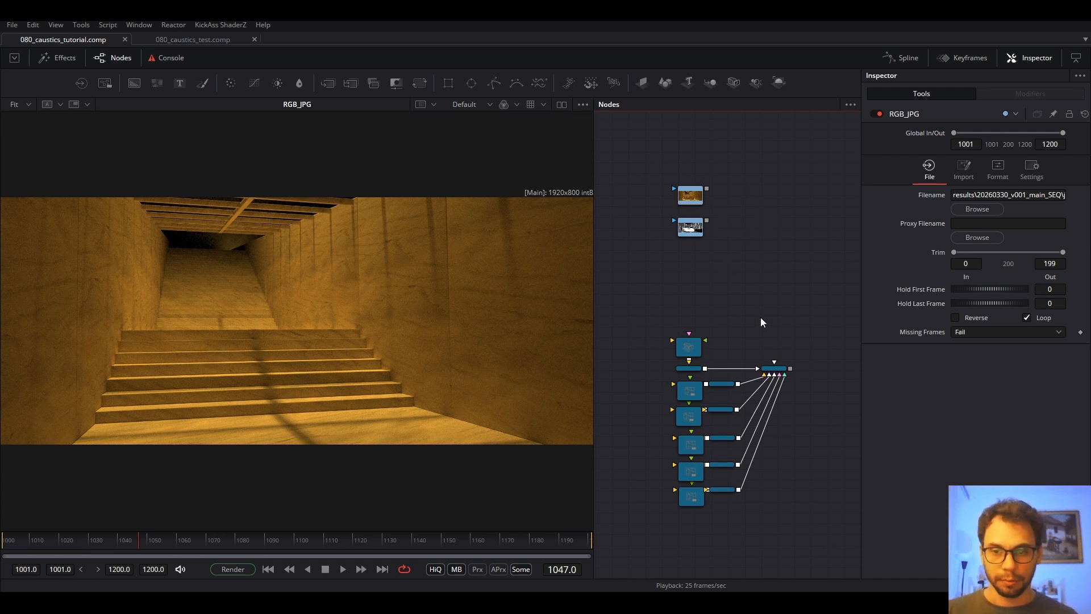
pyautogui.moveTo(798, 306); pyautogui.dragTo(663, 517)
pyautogui.moveTo(737, 177); pyautogui.dragTo(686, 239)
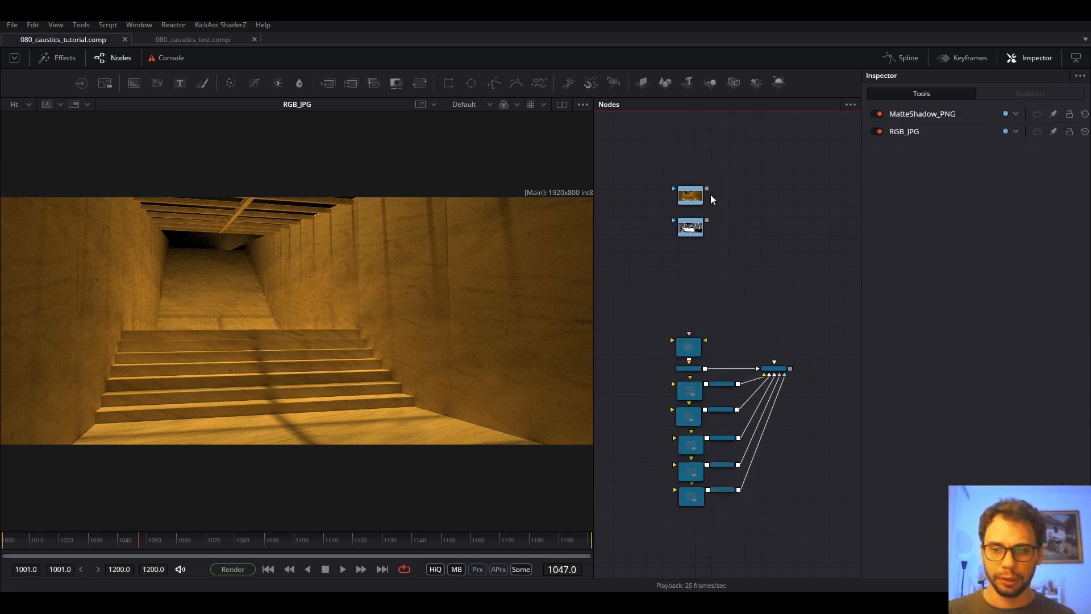
pyautogui.scroll(4, 704, 181)
pyautogui.click(694, 289)
pyautogui.press('space')
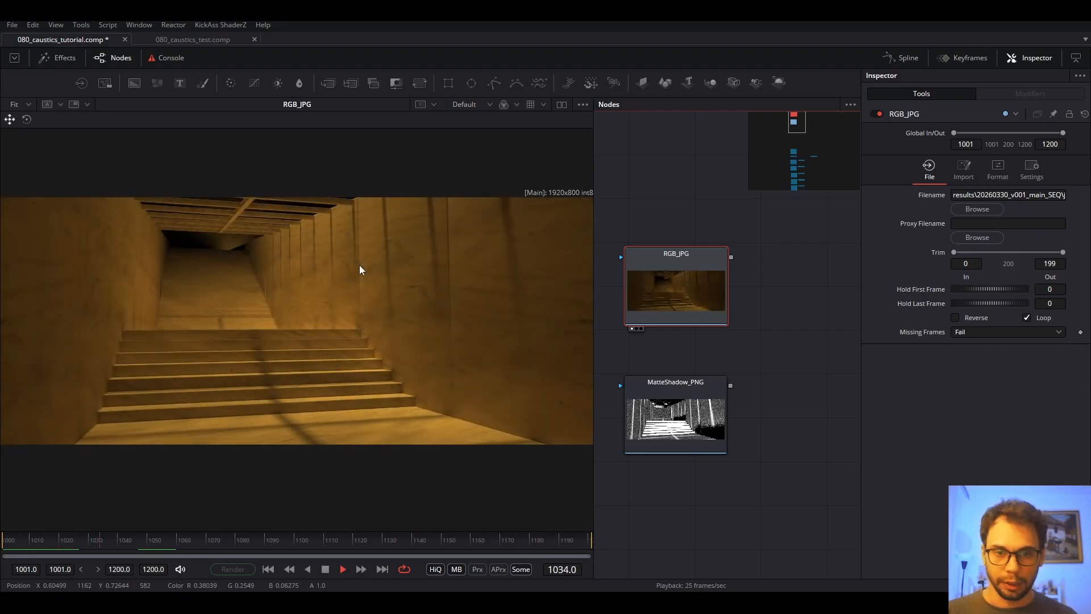
# Show the MatteShadow_PNG pass in the viewer, play it and scrub through its frames.
pyautogui.press('space')
pyautogui.click(748, 341)
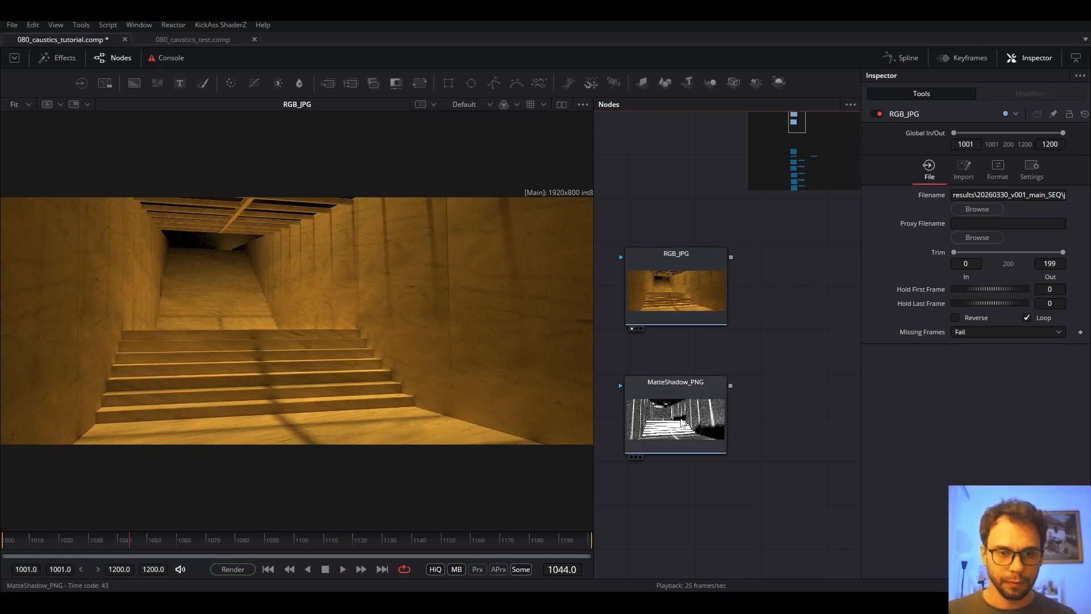
pyautogui.click(682, 422)
pyautogui.press('1')
pyautogui.press('space')
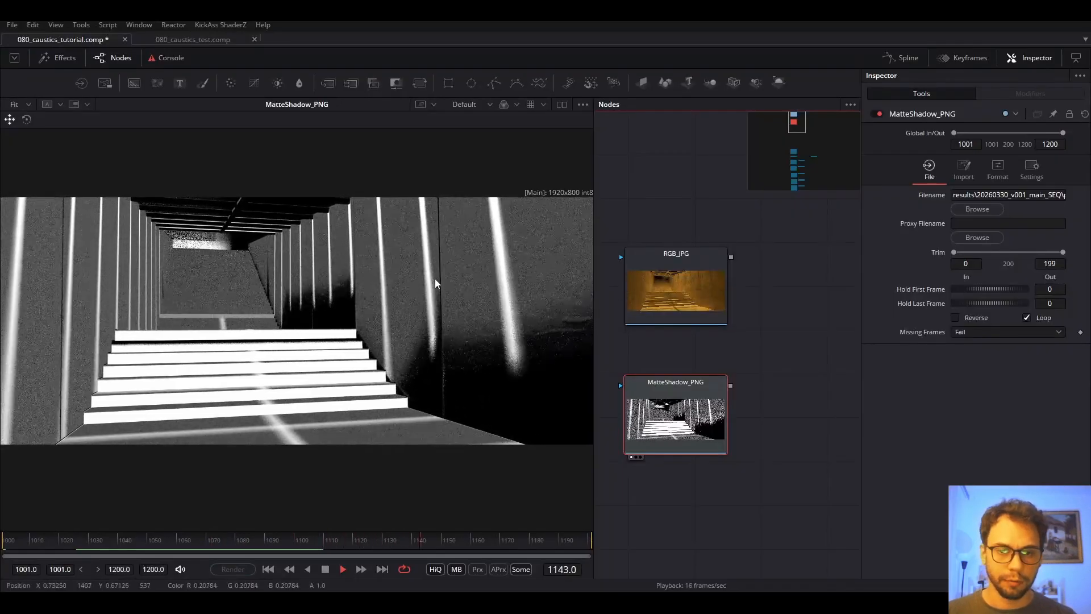
pyautogui.press('space')
pyautogui.moveTo(346, 545); pyautogui.dragTo(299, 546)
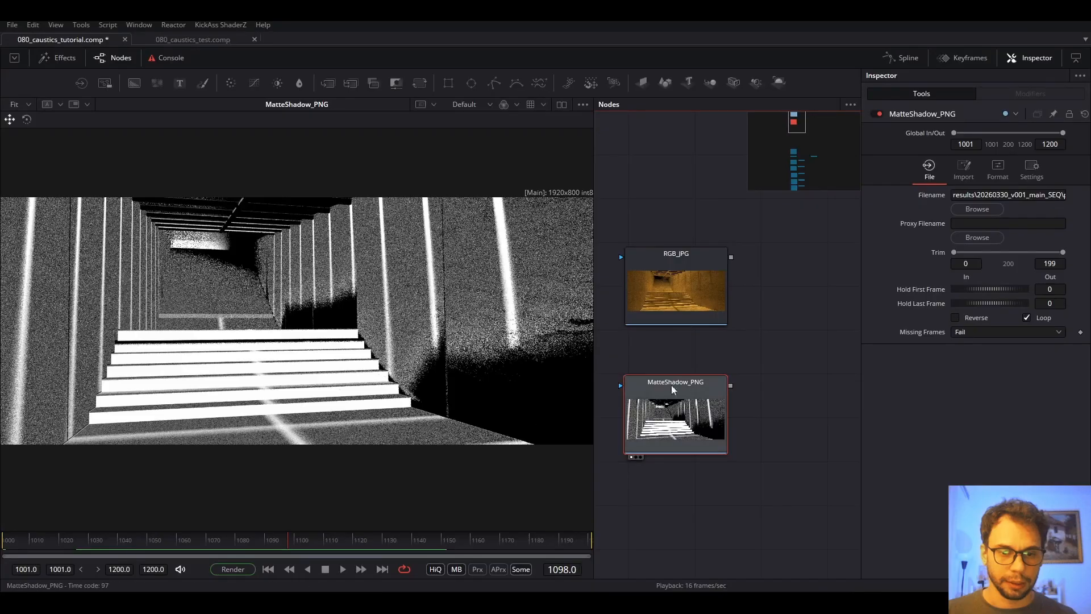
# Zoom out the node view to the lower 3D cluster and select the ABC merge node.
pyautogui.click(719, 345)
pyautogui.scroll(-6, 766, 310)
pyautogui.moveTo(776, 458); pyautogui.dragTo(707, 291)
pyautogui.click(750, 308)
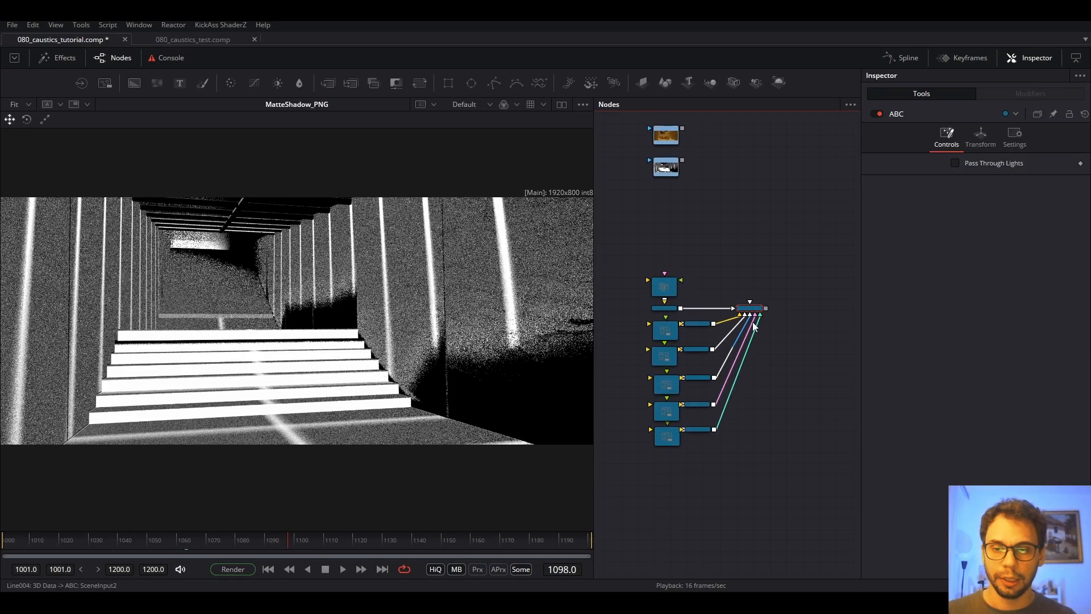
# View the ABC scene with viewer lighting on, orbiting and zooming around the staircase and camera.
pyautogui.press('1')
pyautogui.scroll(4, 436, 347)
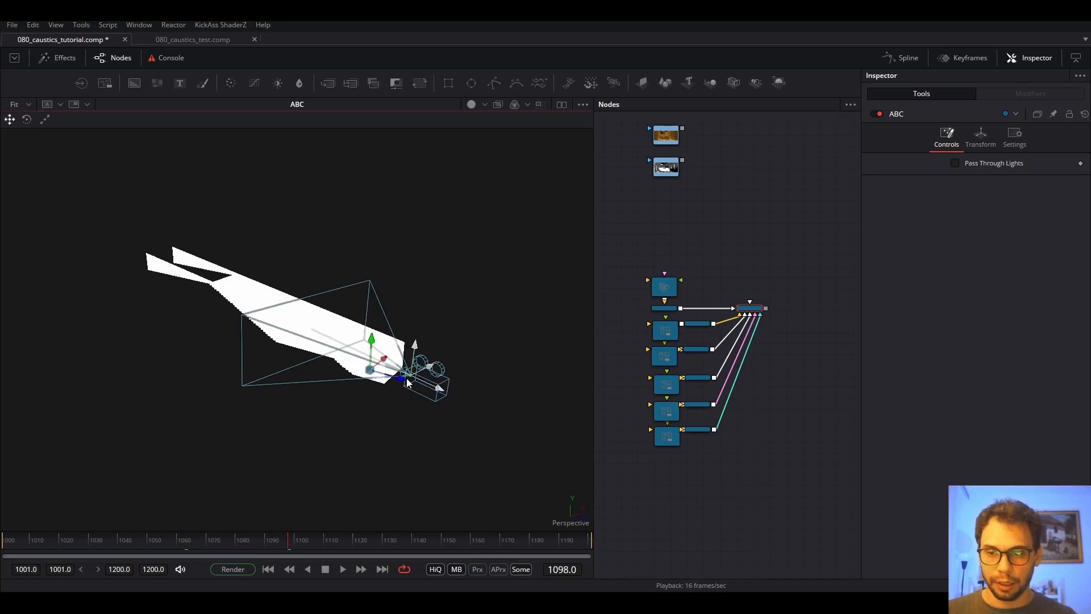
pyautogui.click(471, 104)
pyautogui.scroll(5, 415, 384)
pyautogui.moveTo(415, 384); pyautogui.dragTo(348, 321)
pyautogui.scroll(-2, 348, 322)
pyautogui.scroll(-4, 355, 306)
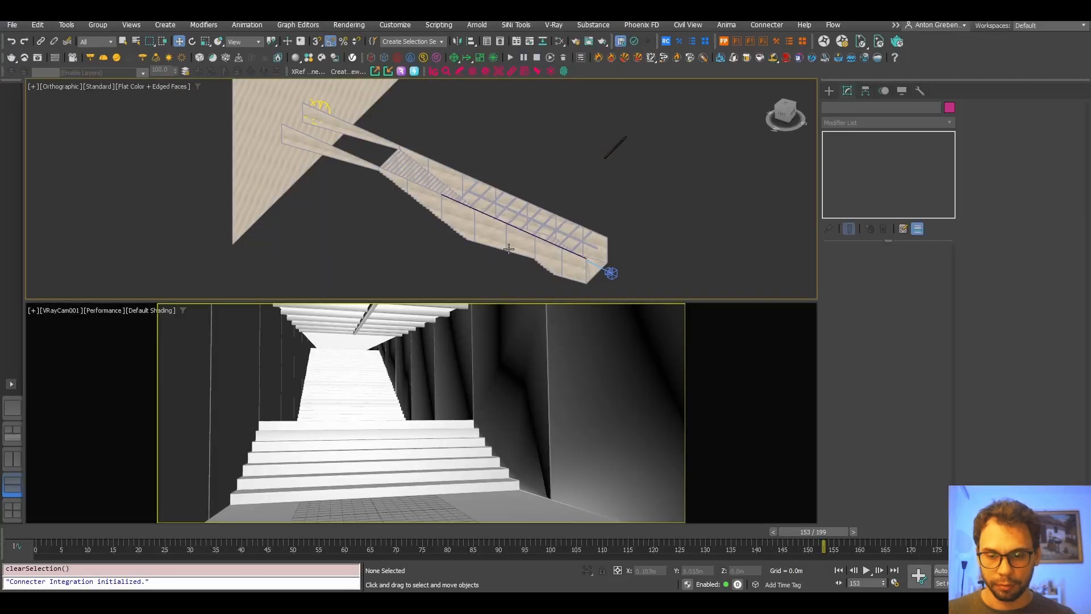
# Orbit and zoom the staircase in the 3ds Max reference viewport for comparison.
pyautogui.moveTo(508, 249); pyautogui.dragTo(534, 269)
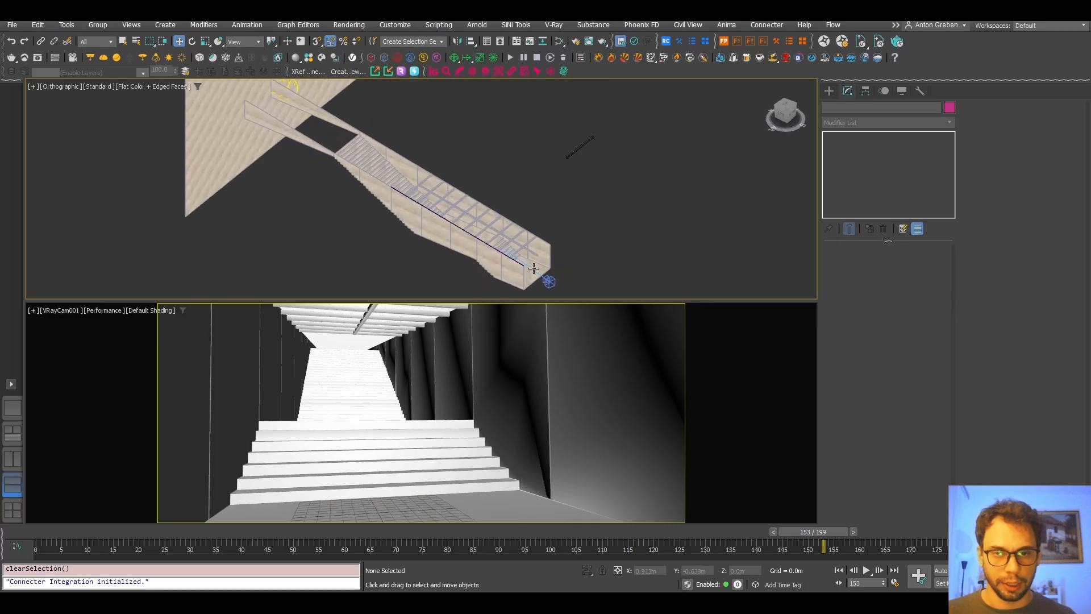
pyautogui.scroll(2, 551, 280)
pyautogui.scroll(-3, 548, 279)
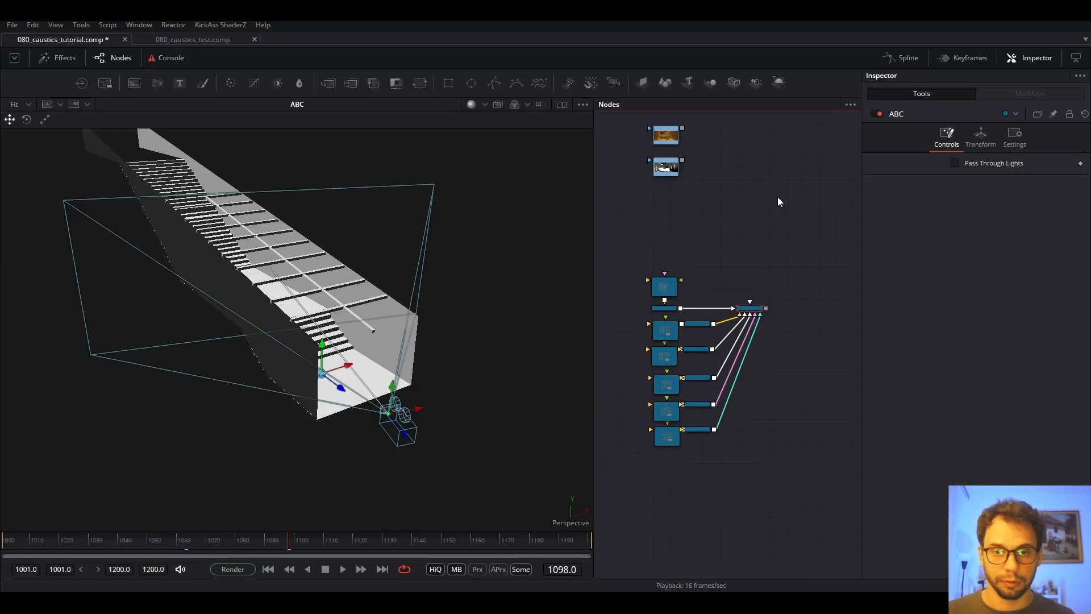
# Add a Renderer 3D node via the 'rende' search, feed it from ABC, and align it beside ABC.
pyautogui.click(754, 274)
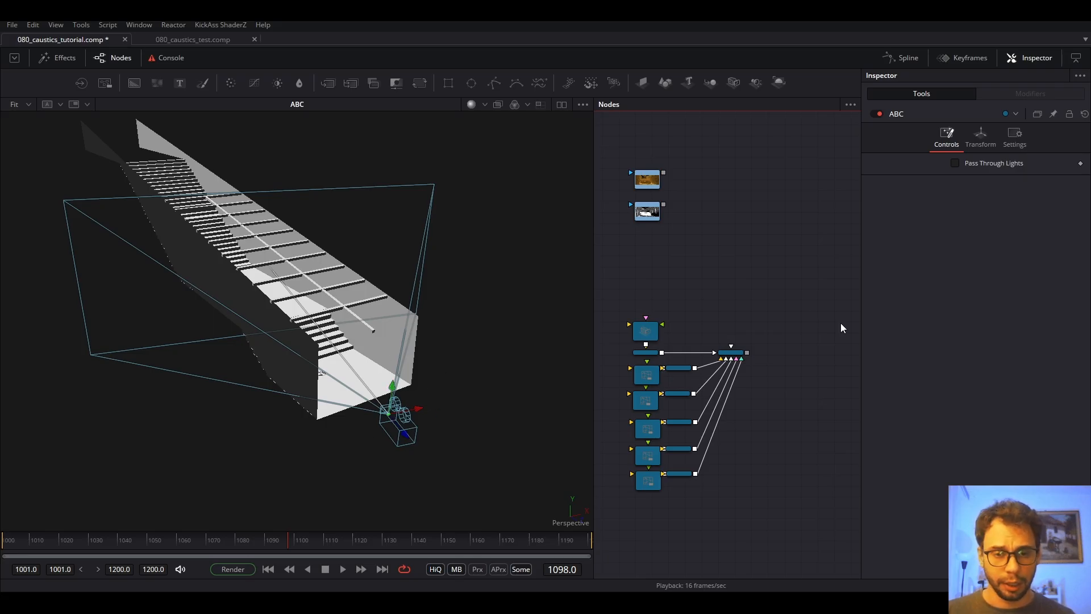
pyautogui.hotkey('shift', 'space')
pyautogui.write('cam')
pyautogui.press('BackSpace')
pyautogui.press('BackSpace')
pyautogui.press('BackSpace')
pyautogui.write('rende')
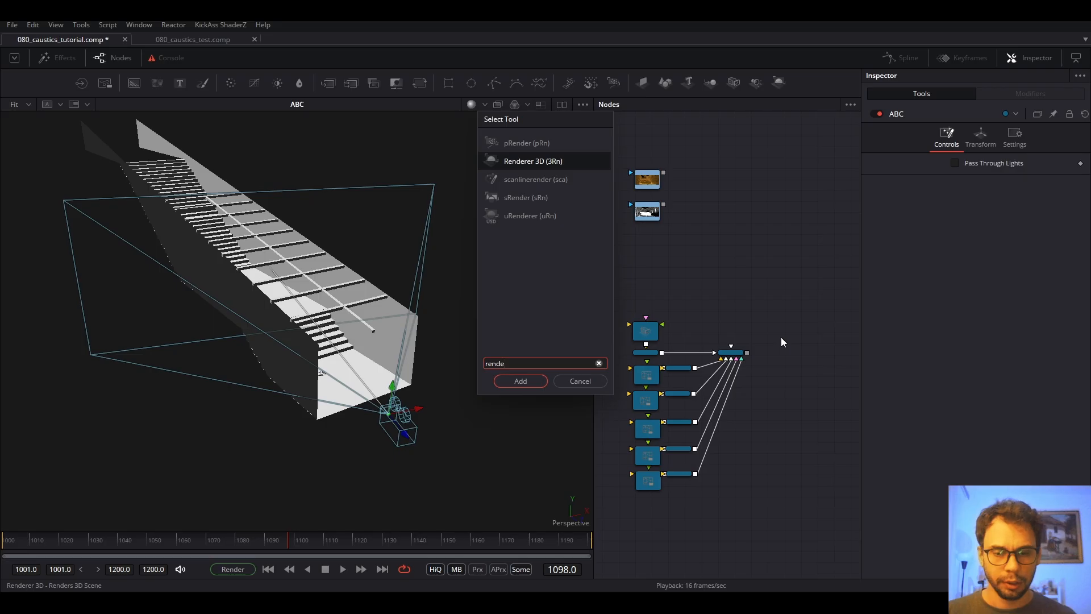
pyautogui.press('Return')
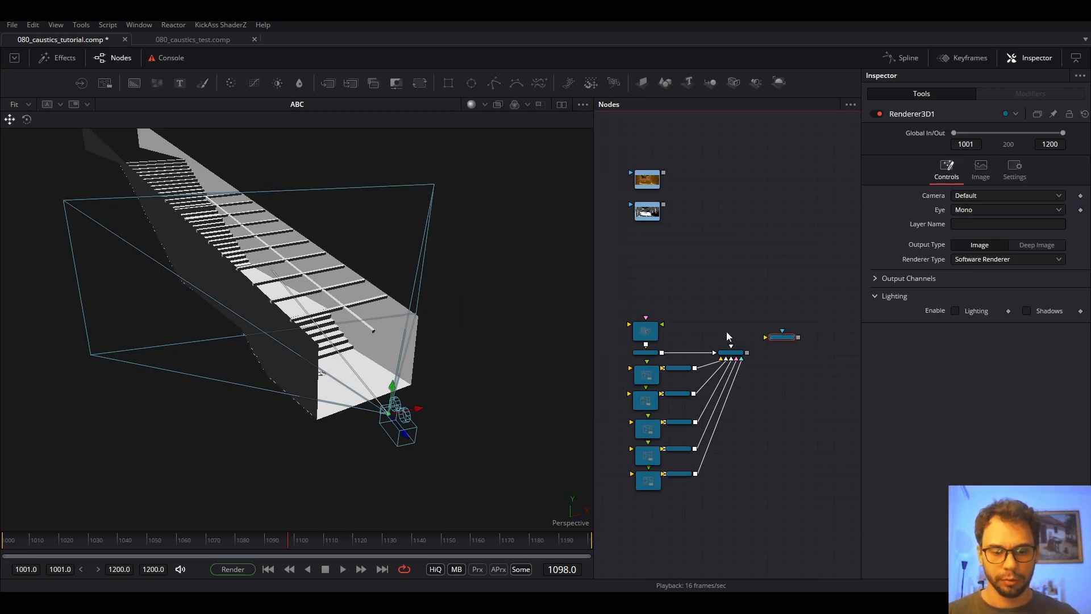
pyautogui.moveTo(747, 352); pyautogui.dragTo(787, 353)
pyautogui.press('1')
pyautogui.moveTo(760, 282); pyautogui.dragTo(705, 310)
pyautogui.scroll(-3, 738, 305)
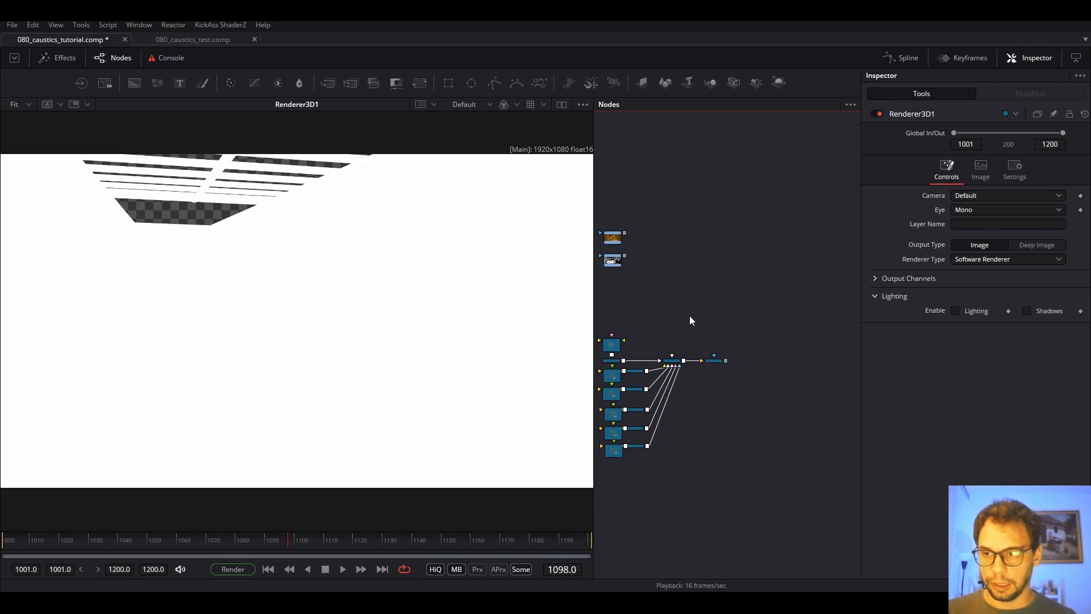
# Add a spot light to the ABC scene, placing SpotLight1 above the ABC merge node.
pyautogui.click(673, 361)
pyautogui.press('1')
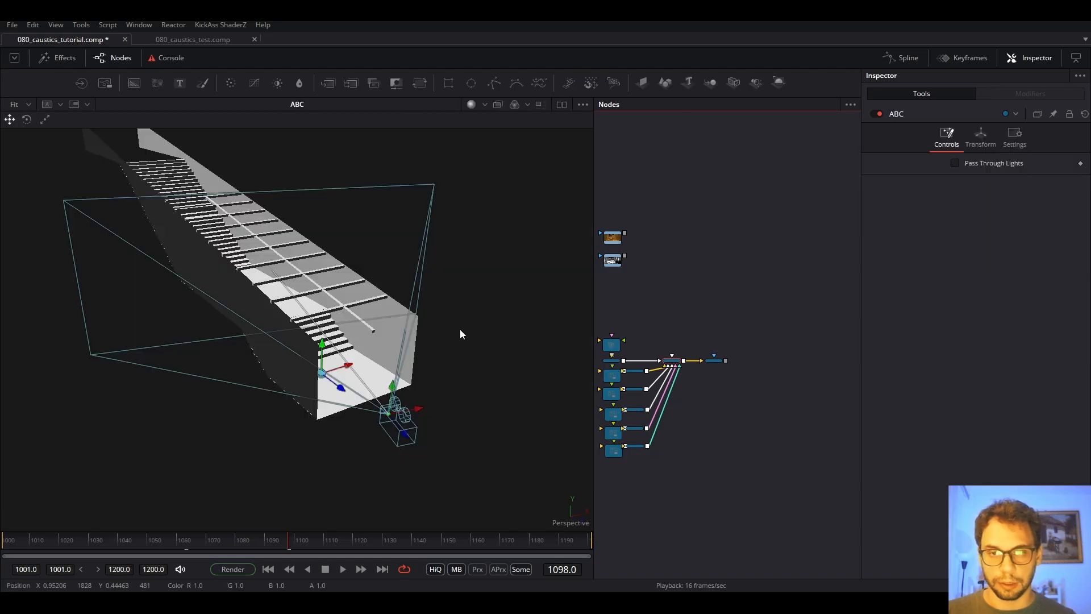
pyautogui.moveTo(367, 323); pyautogui.dragTo(382, 341)
pyautogui.scroll(-3, 387, 339)
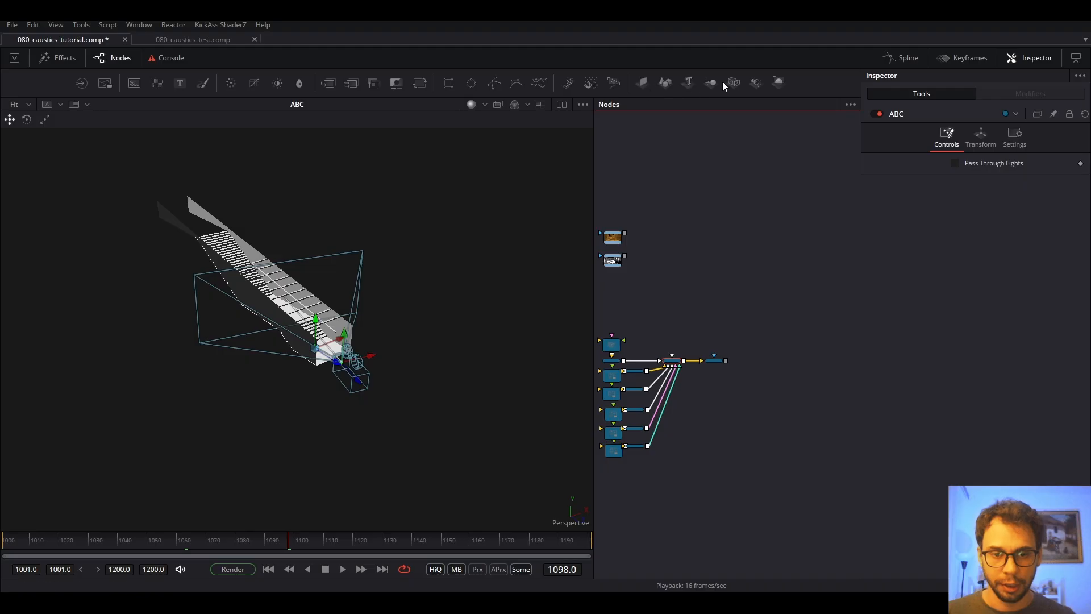
pyautogui.click(759, 84)
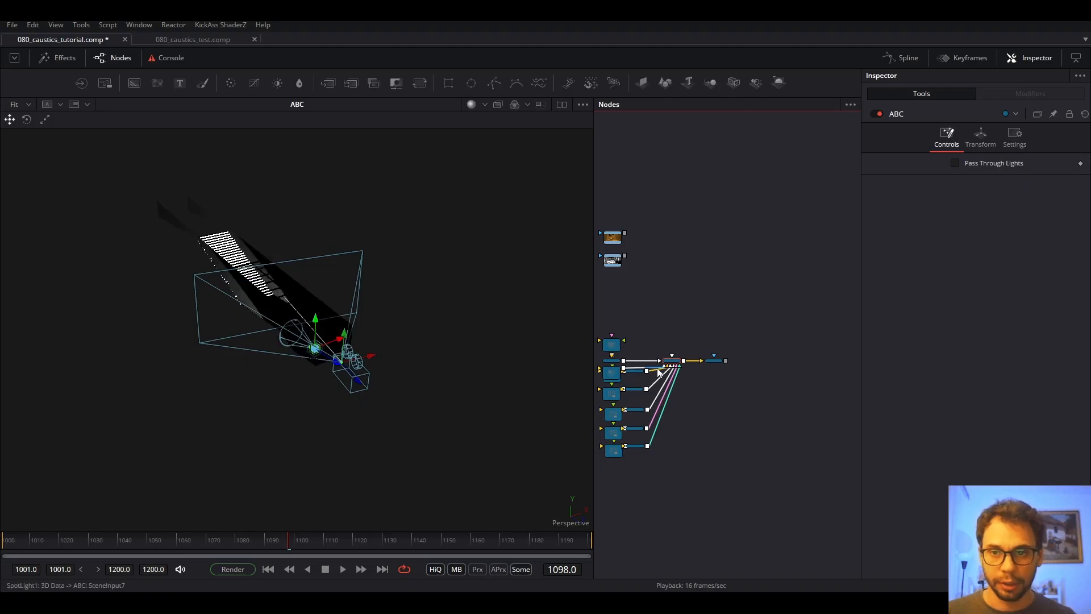
pyautogui.scroll(4, 710, 354)
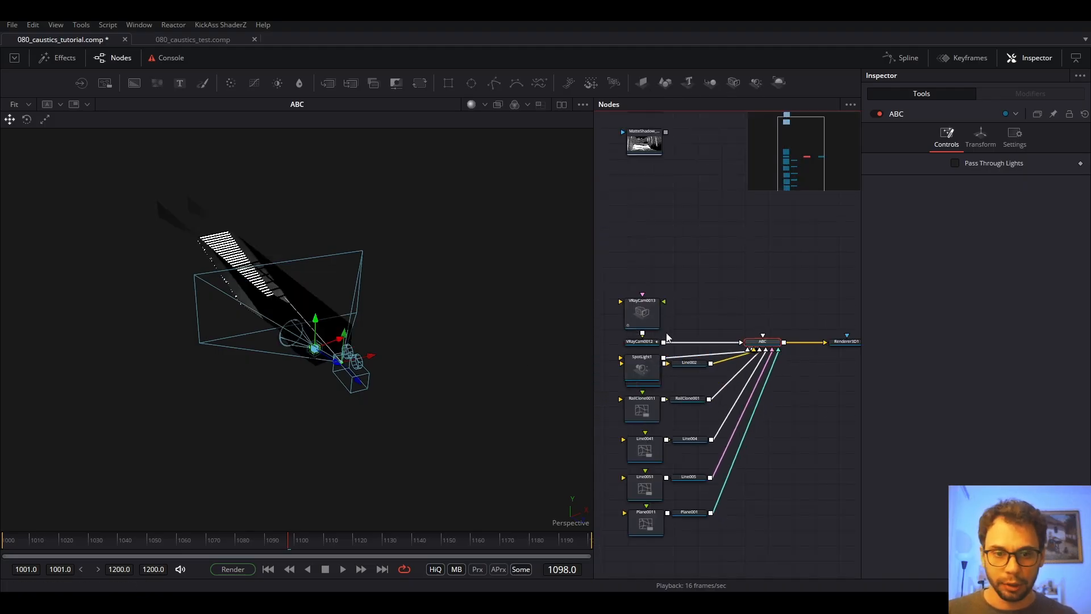
pyautogui.moveTo(647, 367); pyautogui.dragTo(714, 289)
pyautogui.moveTo(349, 333); pyautogui.dragTo(435, 344)
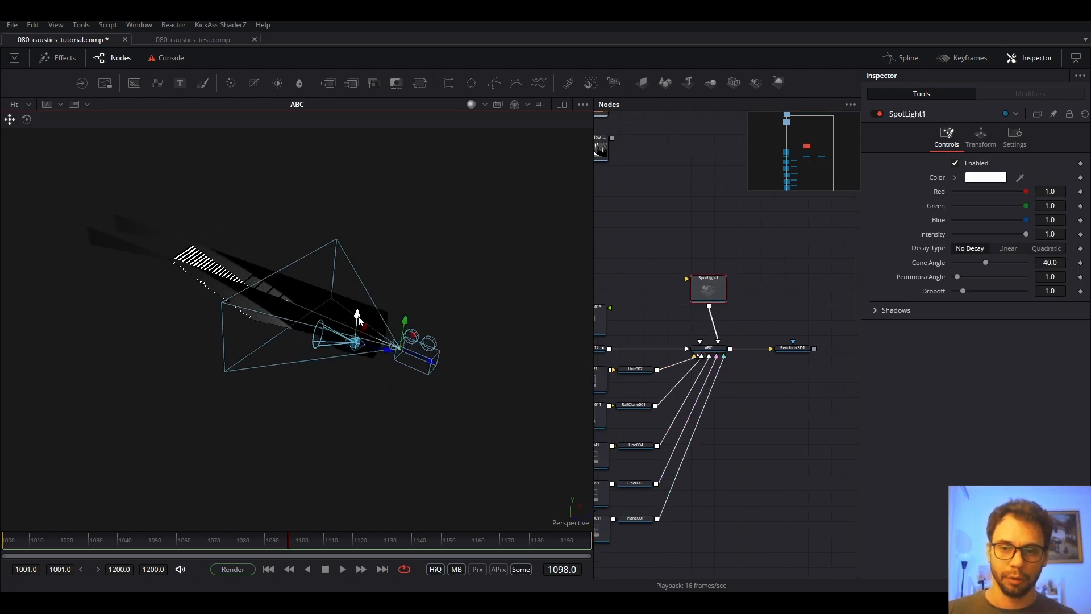
# Raise and rotate the spot light to aim over the stairs, with Penumbra Angle 16.38.
pyautogui.moveTo(358, 320); pyautogui.dragTo(364, 257)
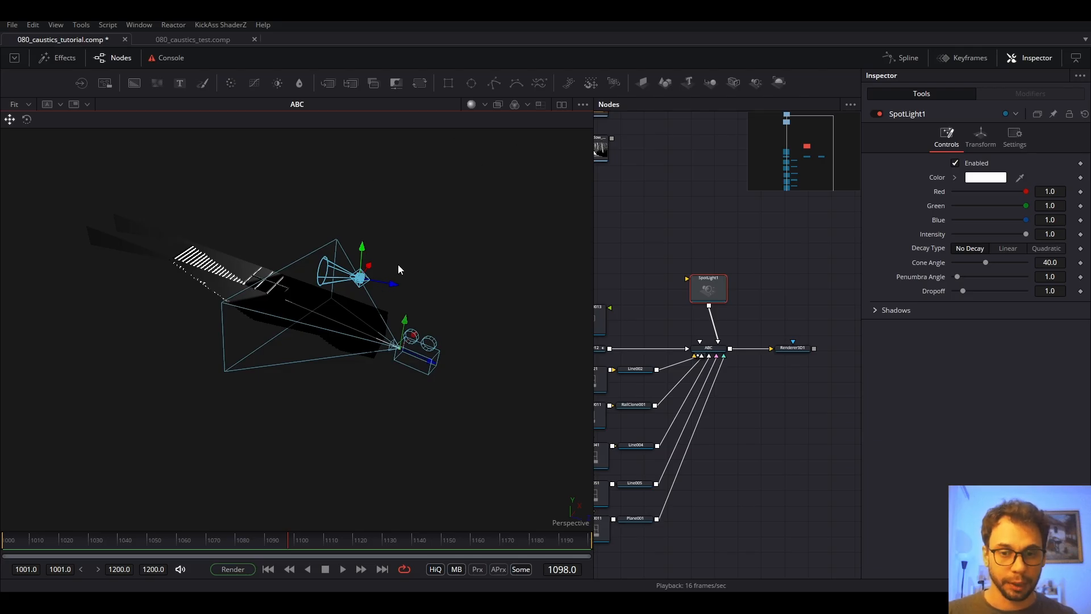
pyautogui.click(27, 119)
pyautogui.moveTo(417, 247); pyautogui.dragTo(348, 190)
pyautogui.click(10, 119)
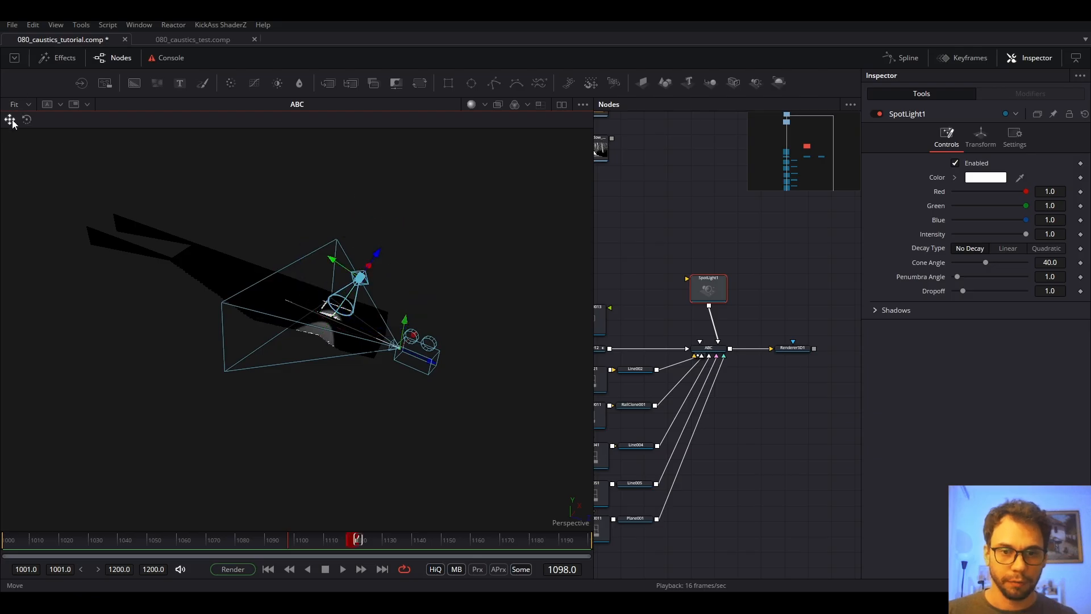
pyautogui.moveTo(377, 252); pyautogui.dragTo(495, 159)
pyautogui.moveTo(438, 216); pyautogui.dragTo(344, 309)
pyautogui.moveTo(958, 276); pyautogui.dragTo(1013, 279)
pyautogui.moveTo(460, 412); pyautogui.dragTo(503, 382)
# View Renderer3D1's output and enable lighting in the render, leaving shadows off.
pyautogui.click(796, 350)
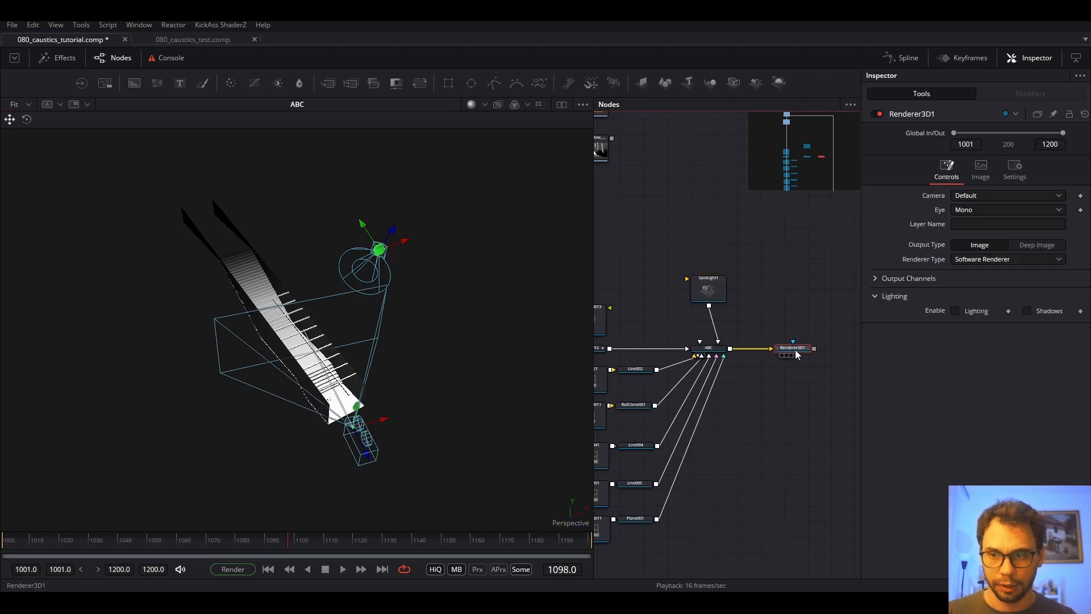
pyautogui.press('1')
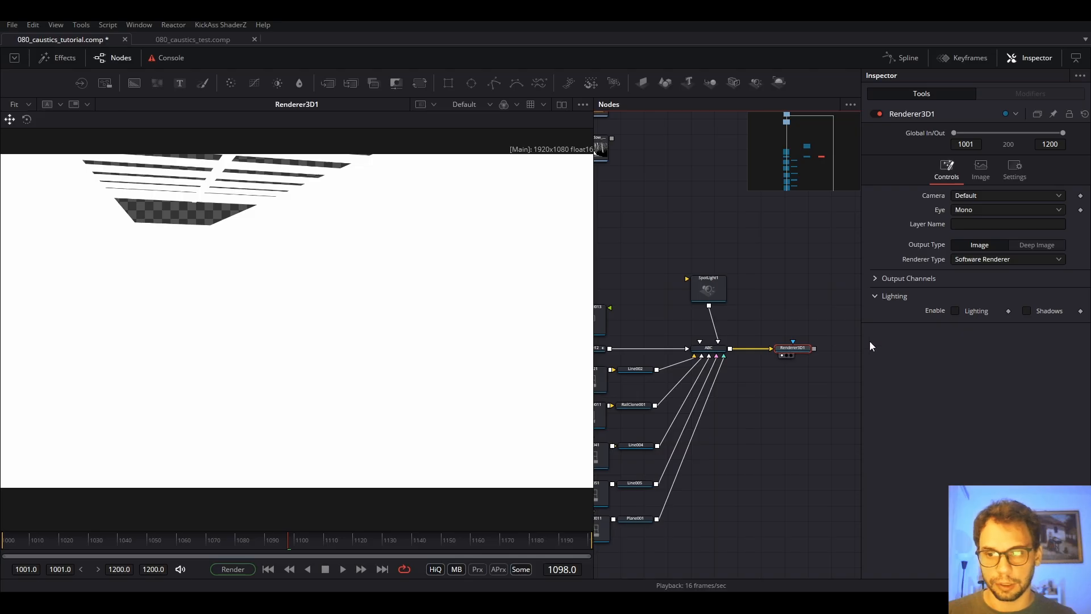
pyautogui.click(967, 310)
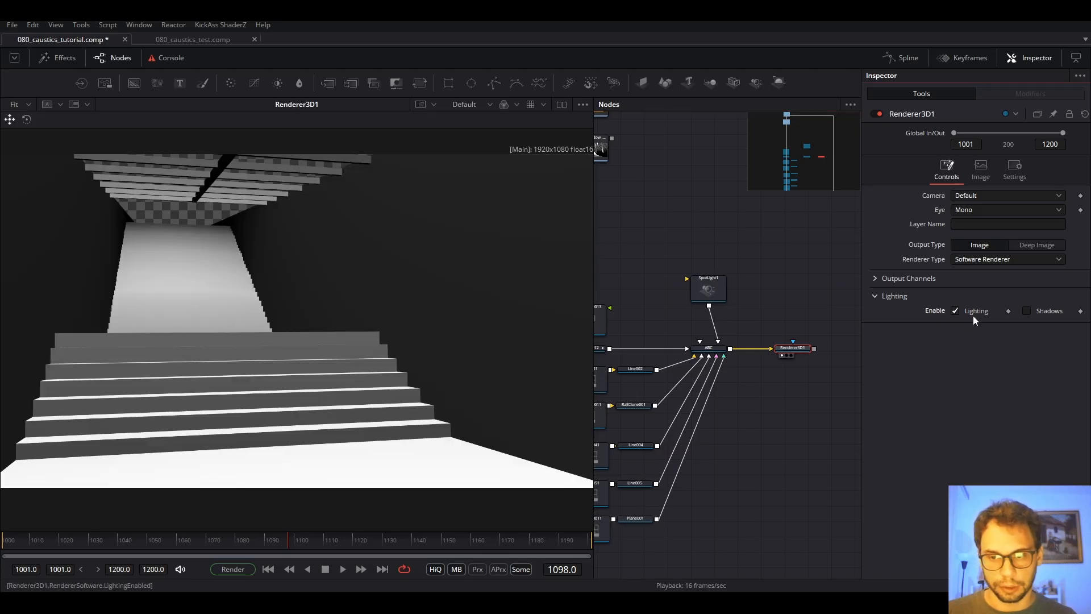
pyautogui.click(1028, 312)
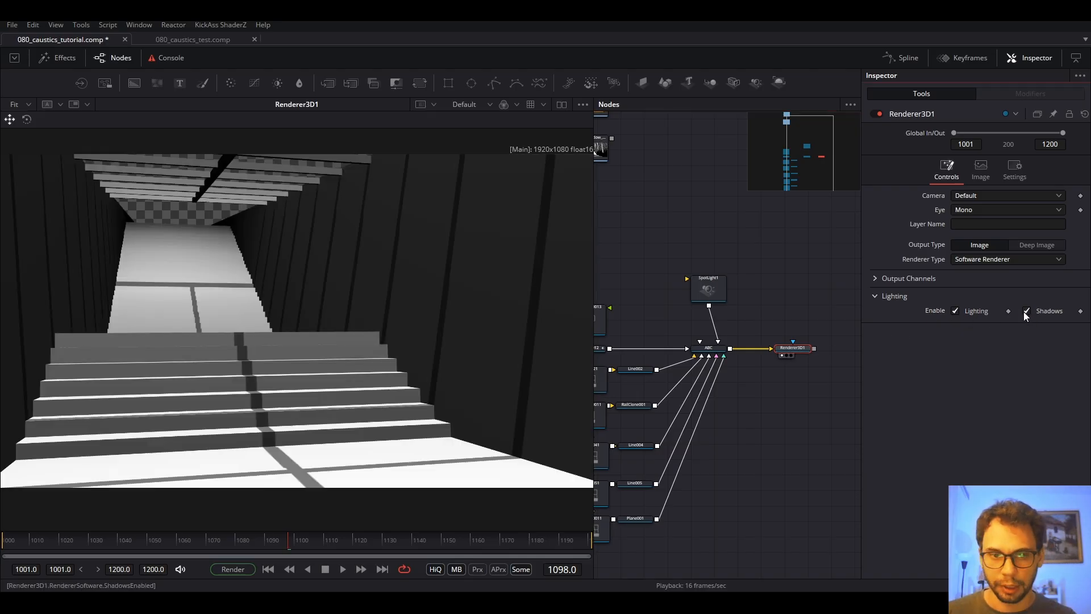
pyautogui.click(1027, 311)
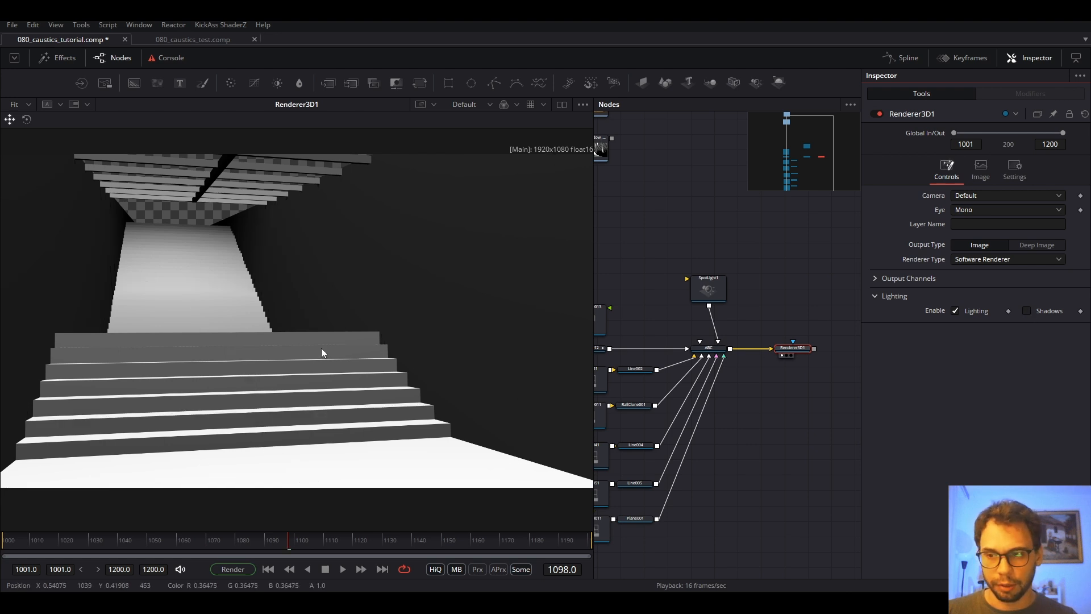
pyautogui.scroll(-1, 322, 348)
pyautogui.moveTo(464, 297); pyautogui.dragTo(424, 311)
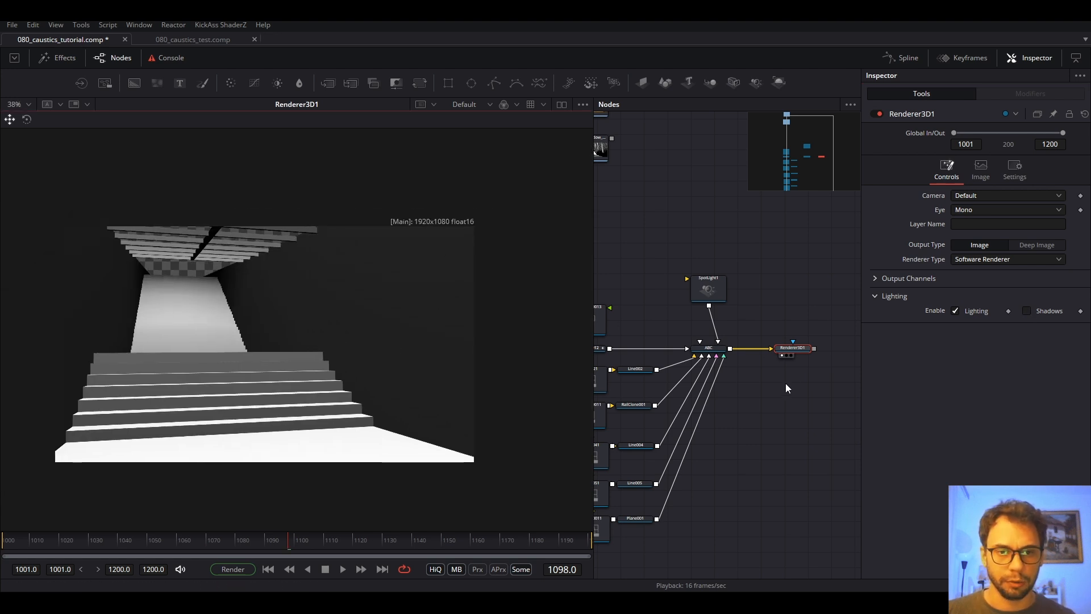
# Set the renderer's image Height to 800 and fit the result in the viewer.
pyautogui.click(981, 168)
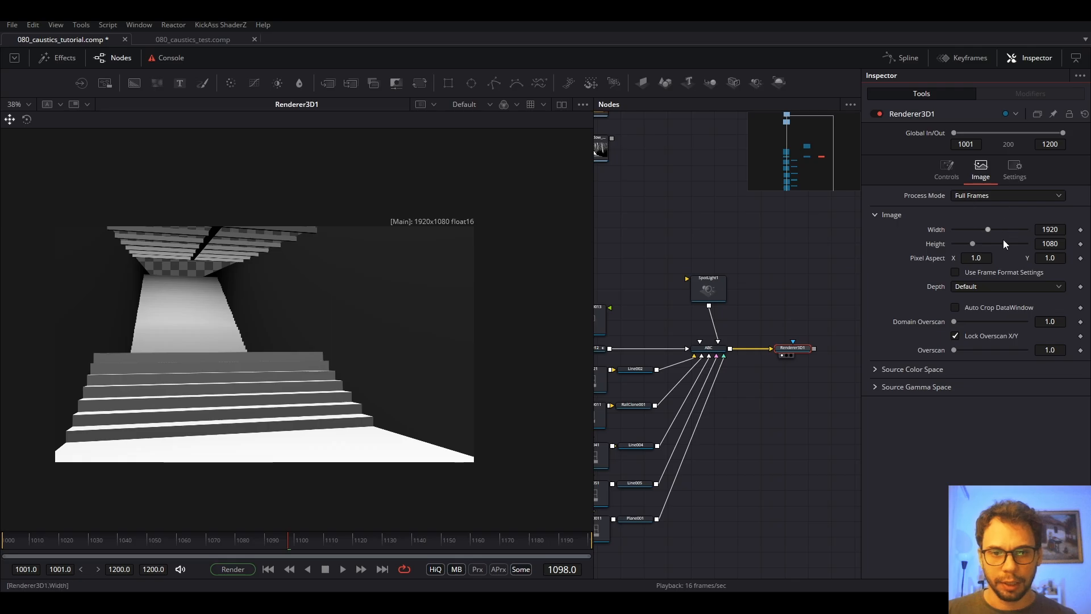
pyautogui.click(1061, 245)
pyautogui.write('800')
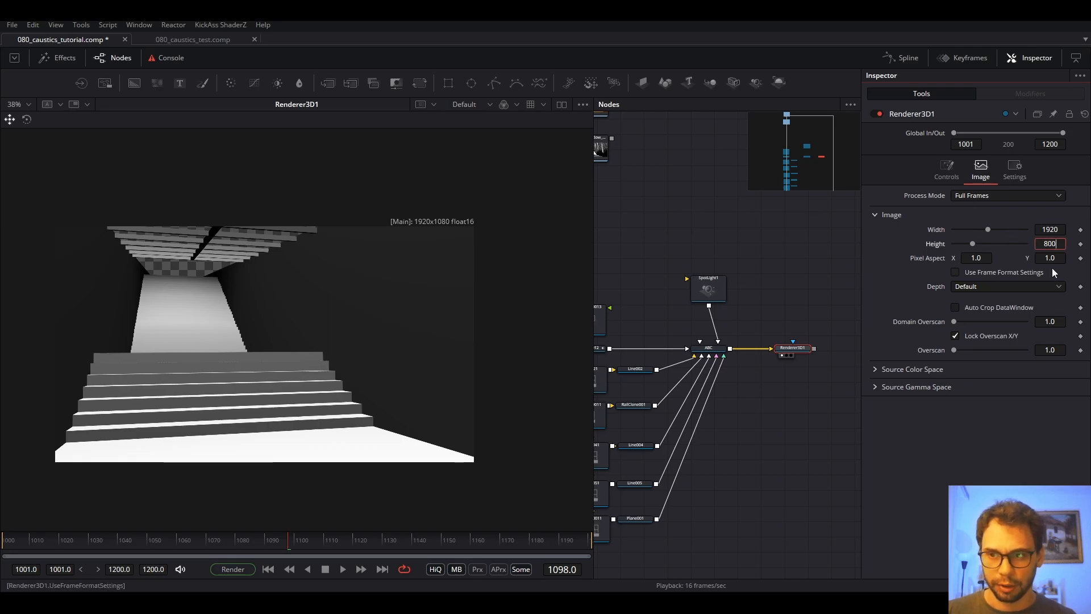
pyautogui.press('Return')
pyautogui.hotkey('ctrl', 'f')
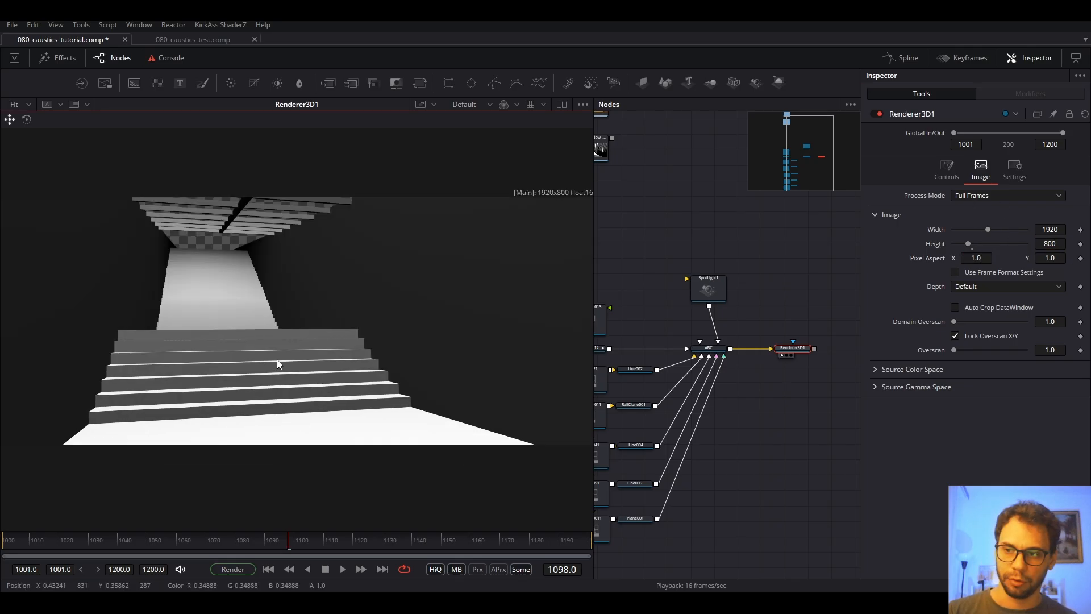
# Show the RGB_JPG beauty plate in the viewer for comparison.
pyautogui.moveTo(824, 309); pyautogui.dragTo(826, 379)
pyautogui.scroll(-5, 826, 379)
pyautogui.scroll(4, 766, 321)
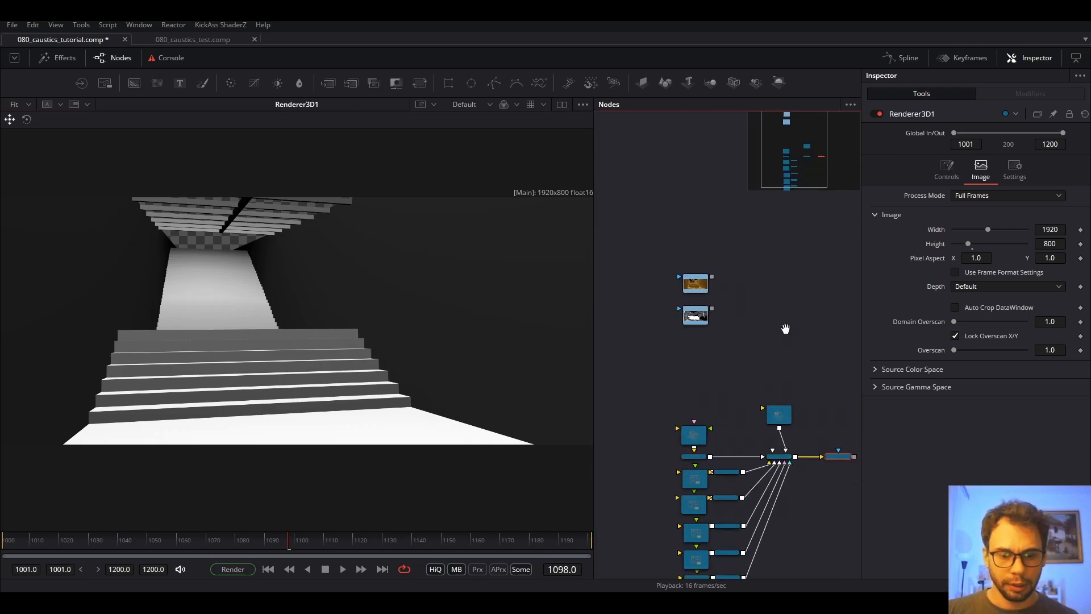
pyautogui.click(632, 234)
pyautogui.press('1')
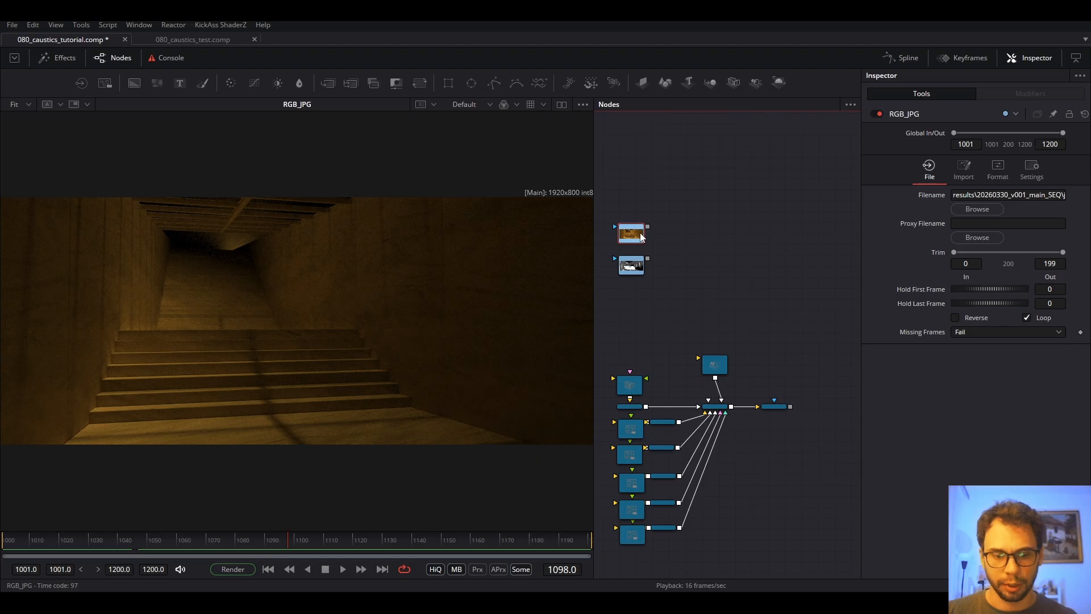
pyautogui.click(779, 406)
pyautogui.press('1')
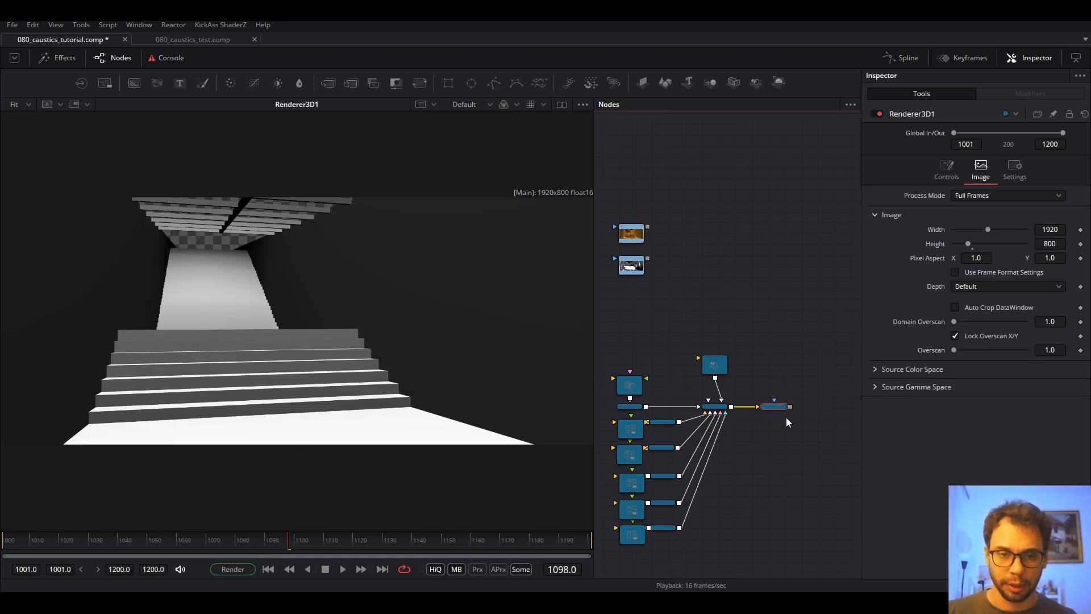
pyautogui.moveTo(789, 406); pyautogui.dragTo(648, 227)
pyautogui.moveTo(813, 409); pyautogui.dragTo(796, 228)
pyautogui.press('1')
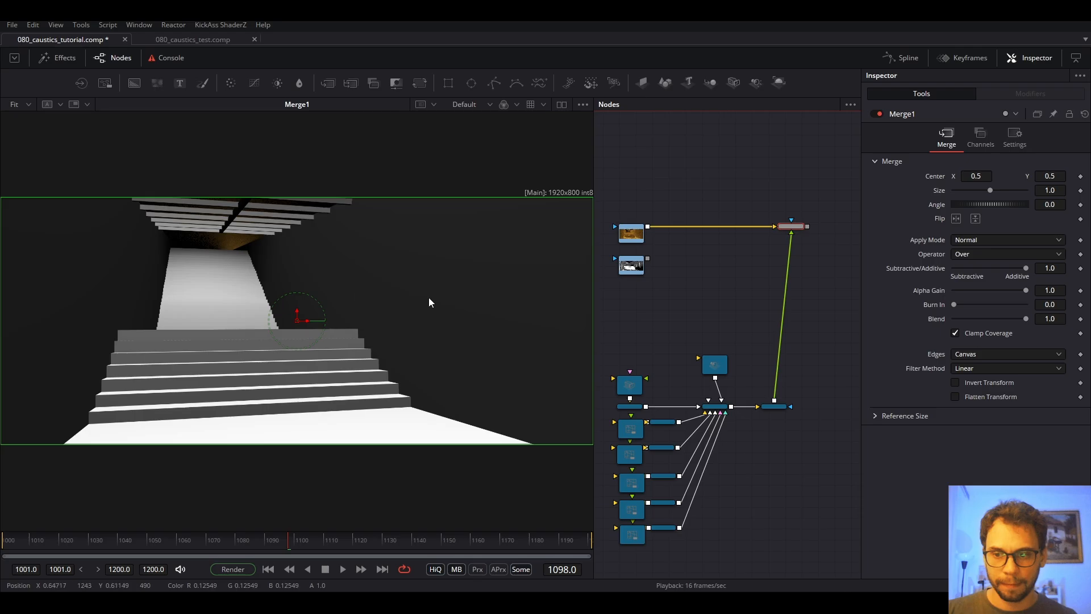
pyautogui.scroll(3, 797, 230)
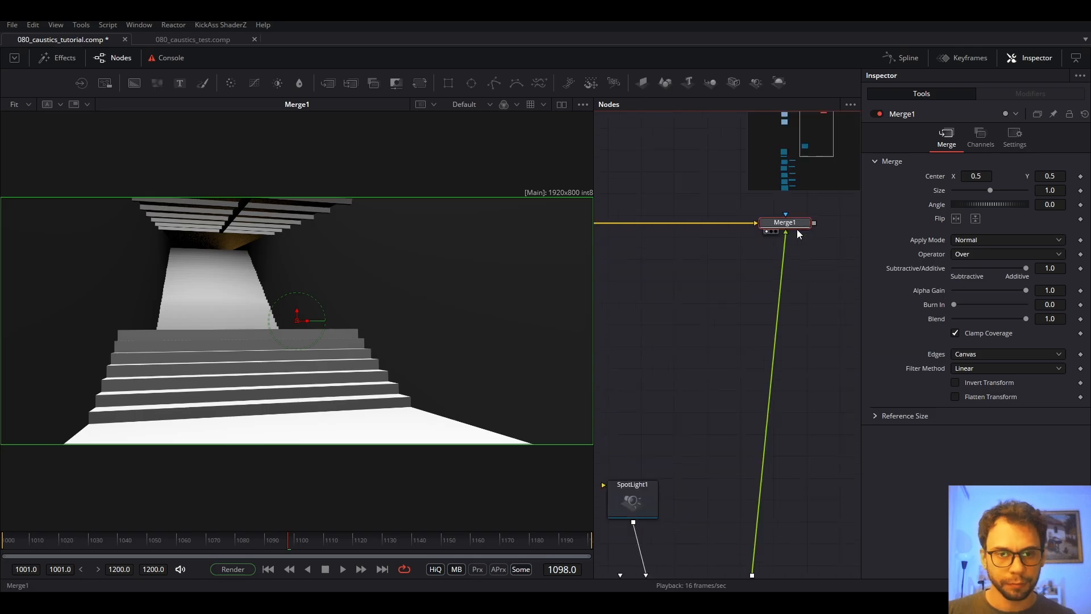
pyautogui.moveTo(1025, 318); pyautogui.dragTo(1045, 329)
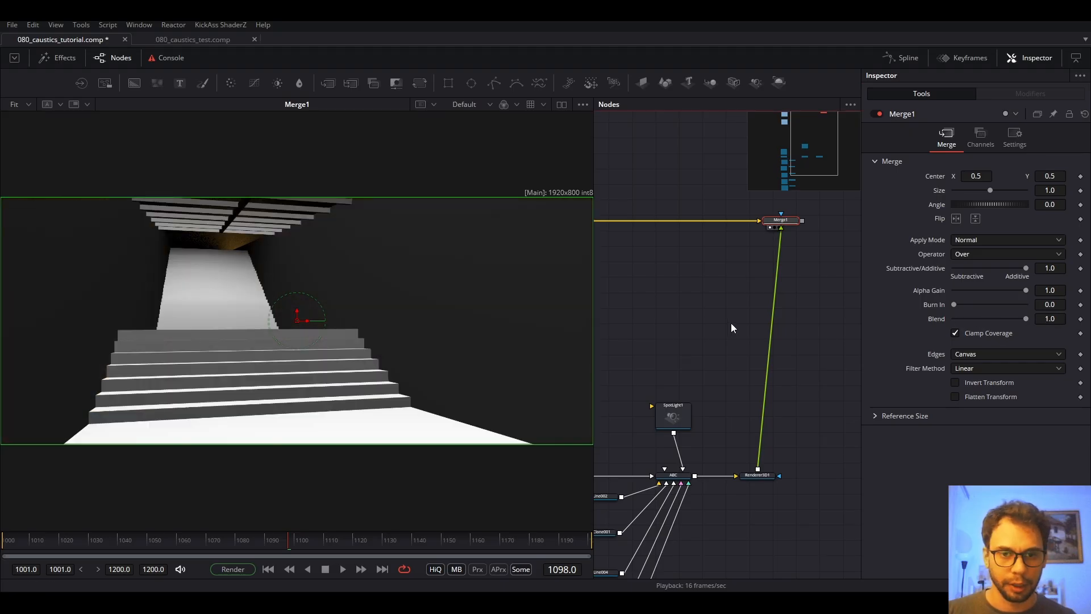
pyautogui.scroll(-5, 750, 324)
pyautogui.moveTo(785, 232); pyautogui.dragTo(759, 268)
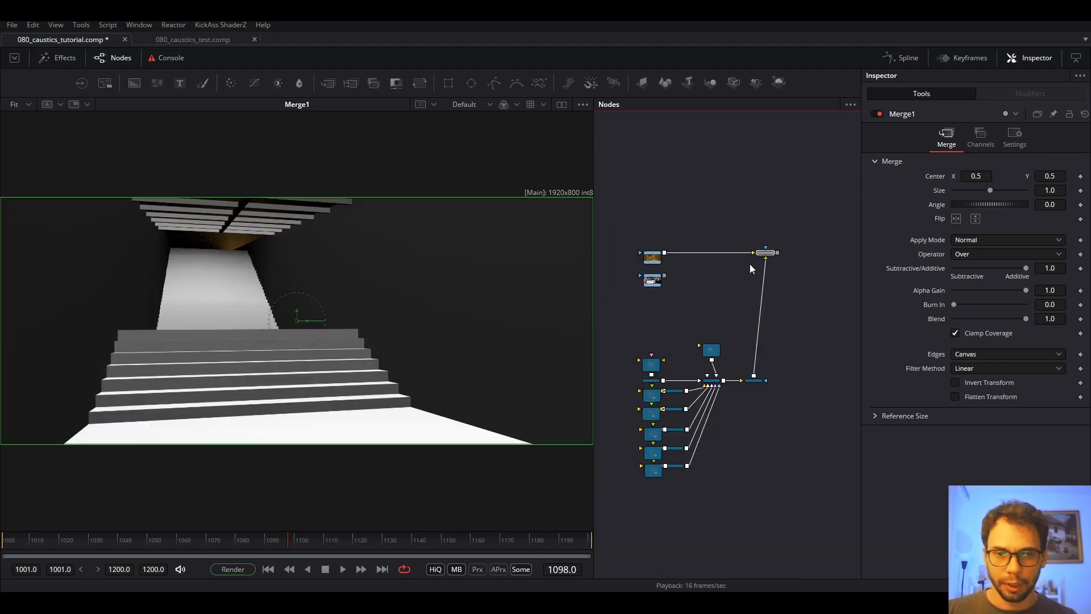
pyautogui.press('Delete')
pyautogui.click(760, 286)
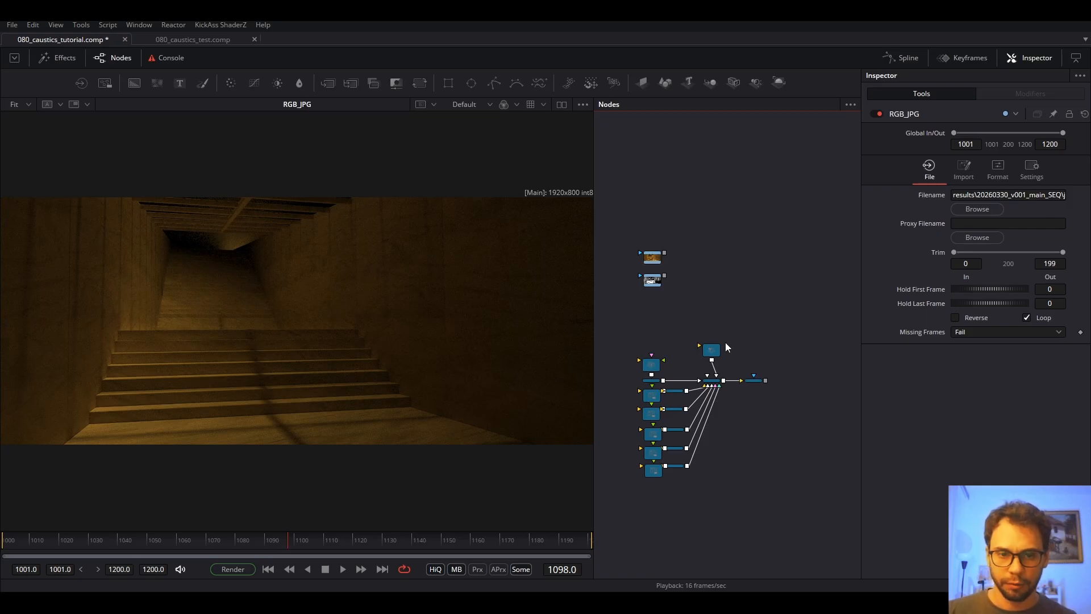
# Add a Shape 3D node from the tool search and position Shape3D1 in the graph.
pyautogui.scroll(-6, 750, 364)
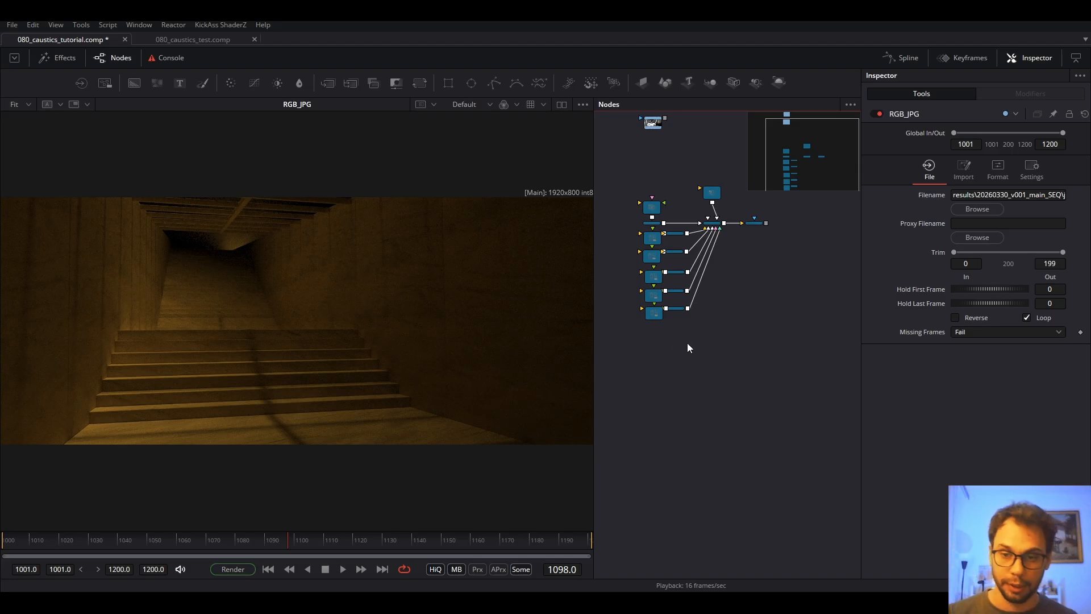
pyautogui.hotkey('shift', 'space')
pyautogui.write('rende')
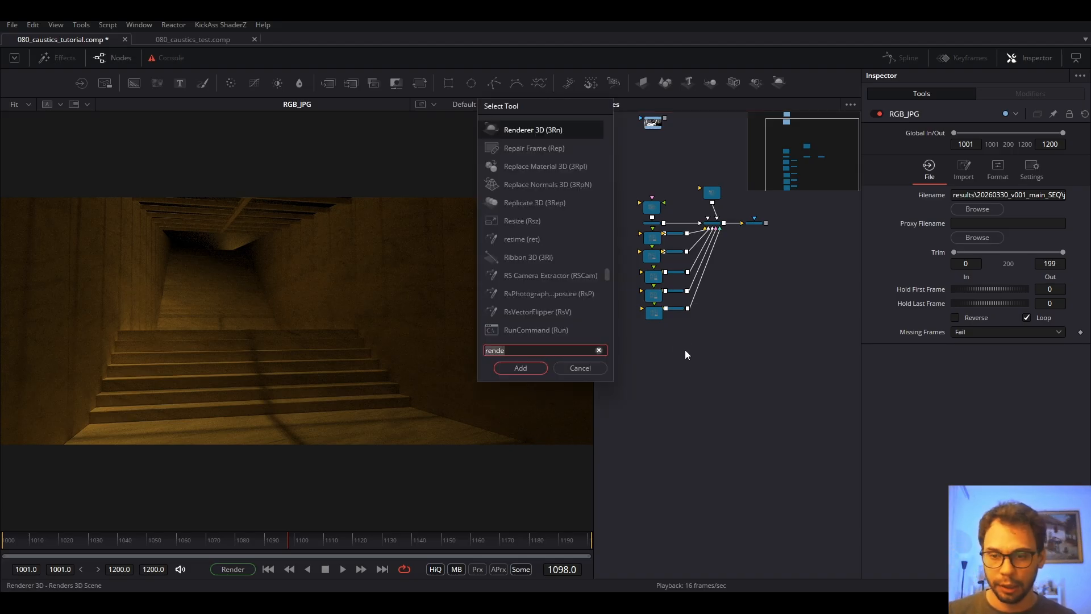
pyautogui.write('3sh')
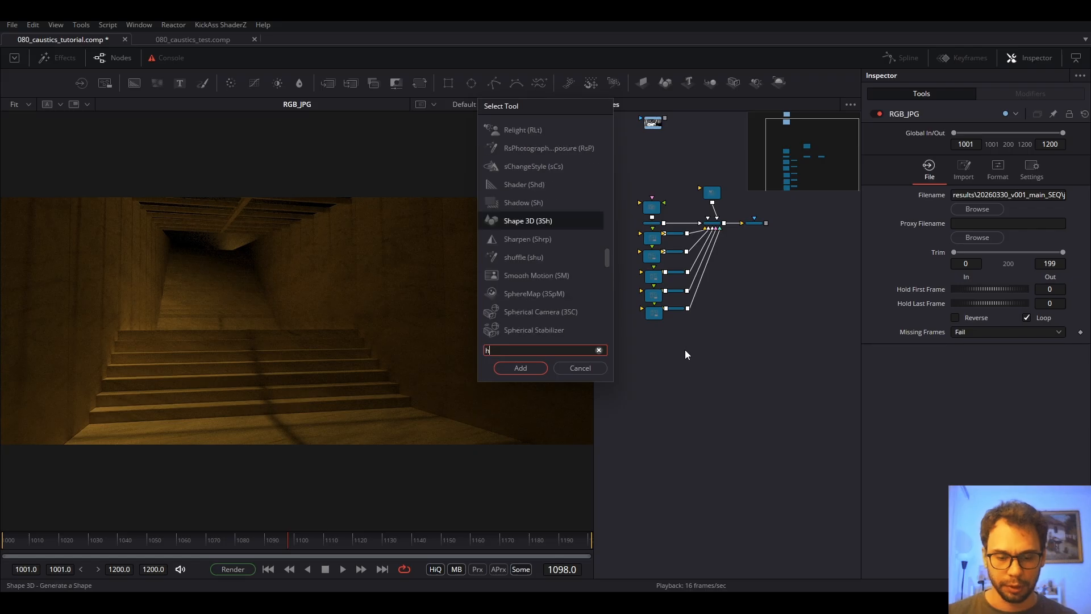
pyautogui.press('Return')
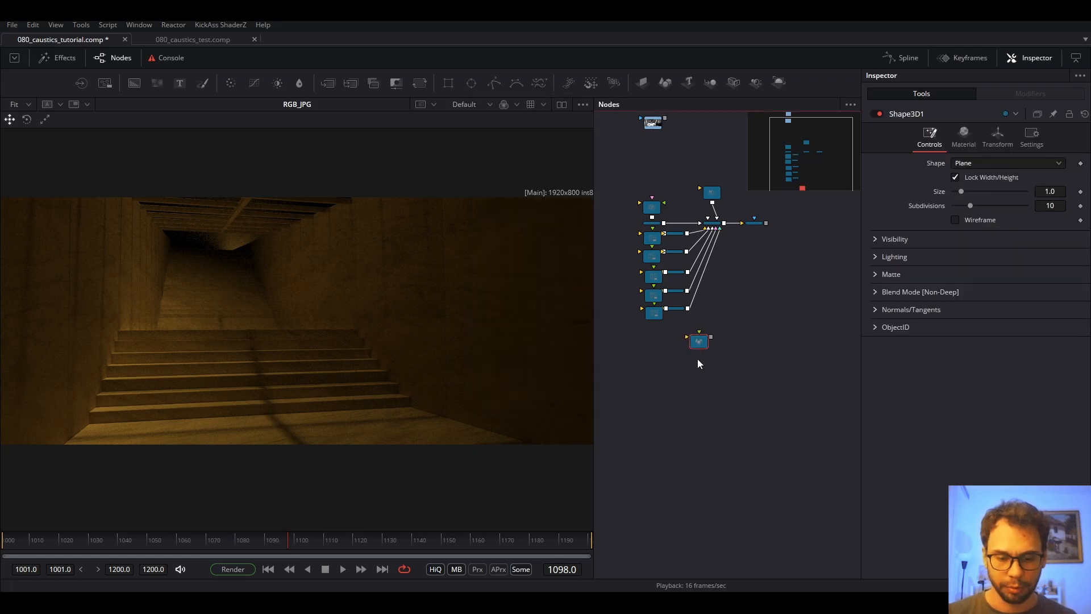
pyautogui.scroll(2, 700, 340)
pyautogui.moveTo(700, 340); pyautogui.dragTo(702, 376)
pyautogui.scroll(1, 703, 376)
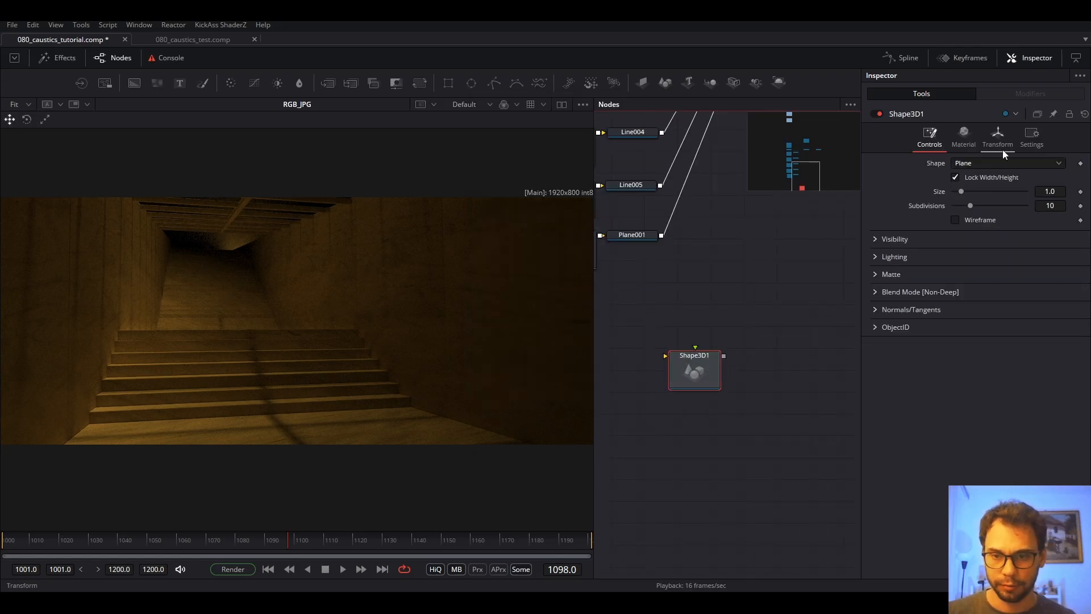
pyautogui.click(717, 343)
# View the plane and rotate it 90° so it lies flat on the ground.
pyautogui.click(399, 351)
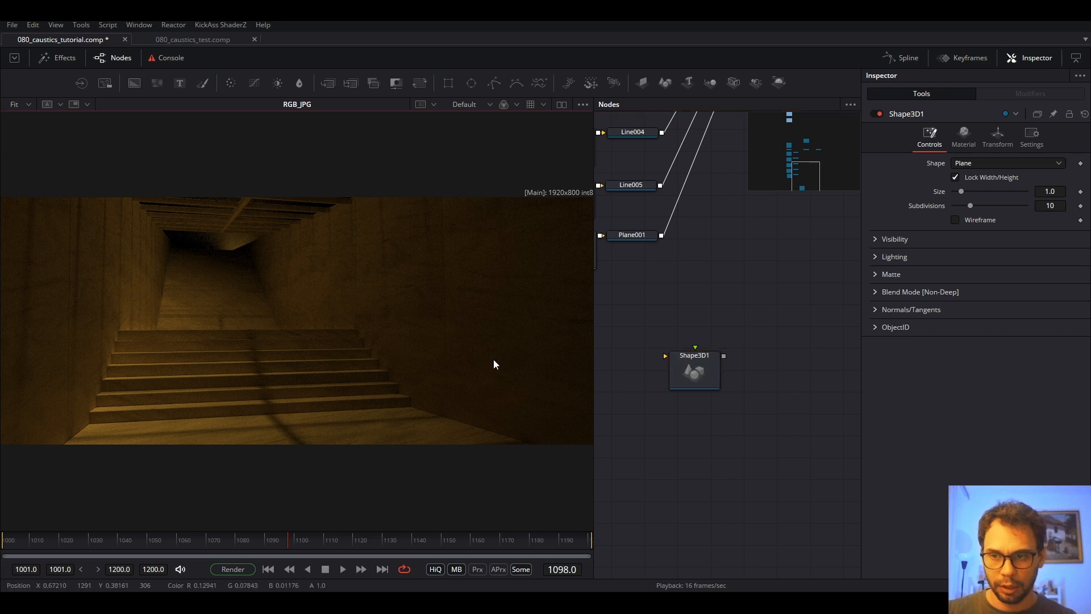
pyautogui.click(715, 383)
pyautogui.press('1')
pyautogui.click(321, 299)
pyautogui.press('f')
pyautogui.moveTo(325, 320); pyautogui.dragTo(422, 243)
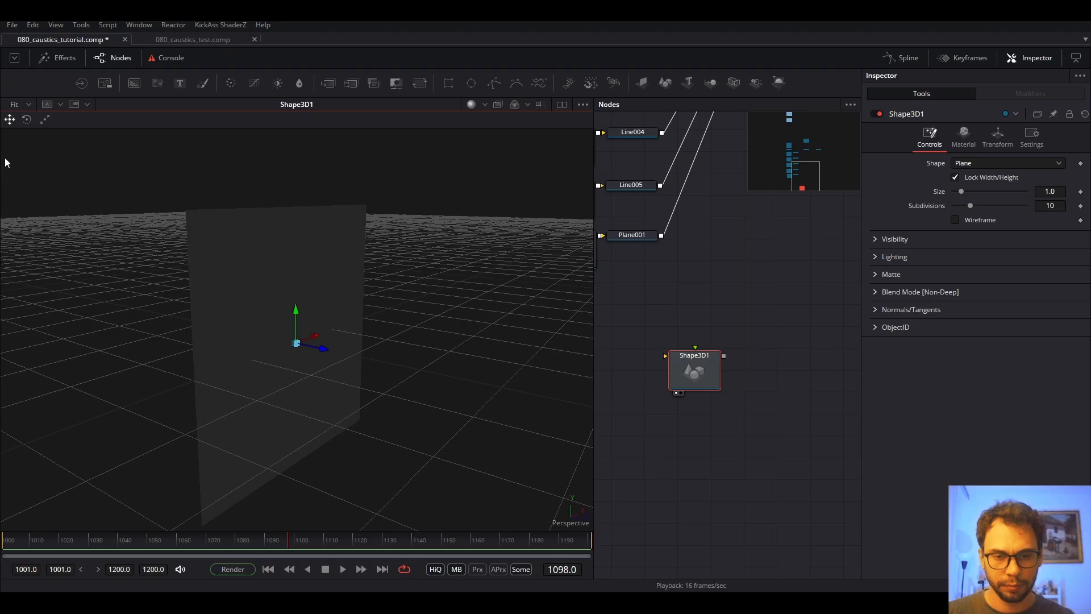
pyautogui.click(27, 119)
pyautogui.moveTo(348, 326); pyautogui.dragTo(251, 178)
pyautogui.moveTo(400, 270); pyautogui.dragTo(500, 386)
pyautogui.moveTo(684, 367); pyautogui.dragTo(670, 419)
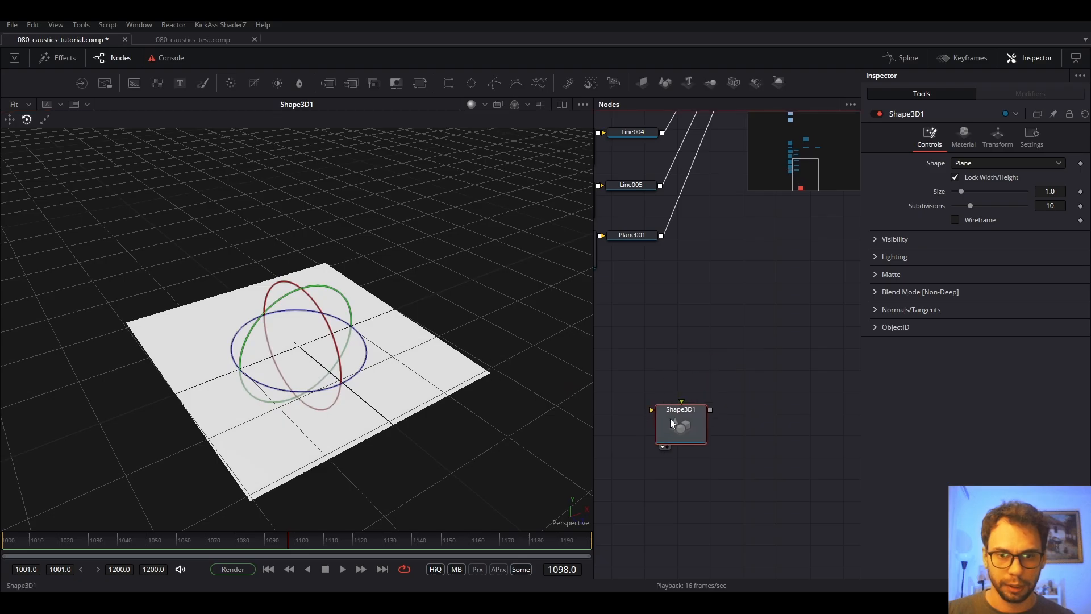
# Add Camera3D1 and Merge3D1, then move and rotate the camera above the plane, looking down.
pyautogui.click(733, 83)
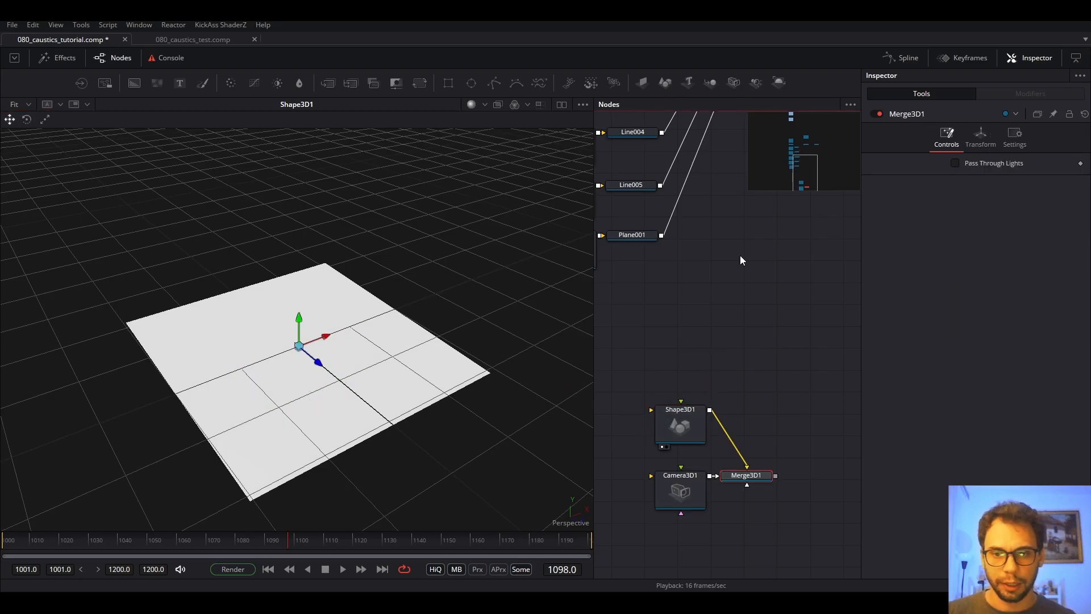
pyautogui.click(668, 494)
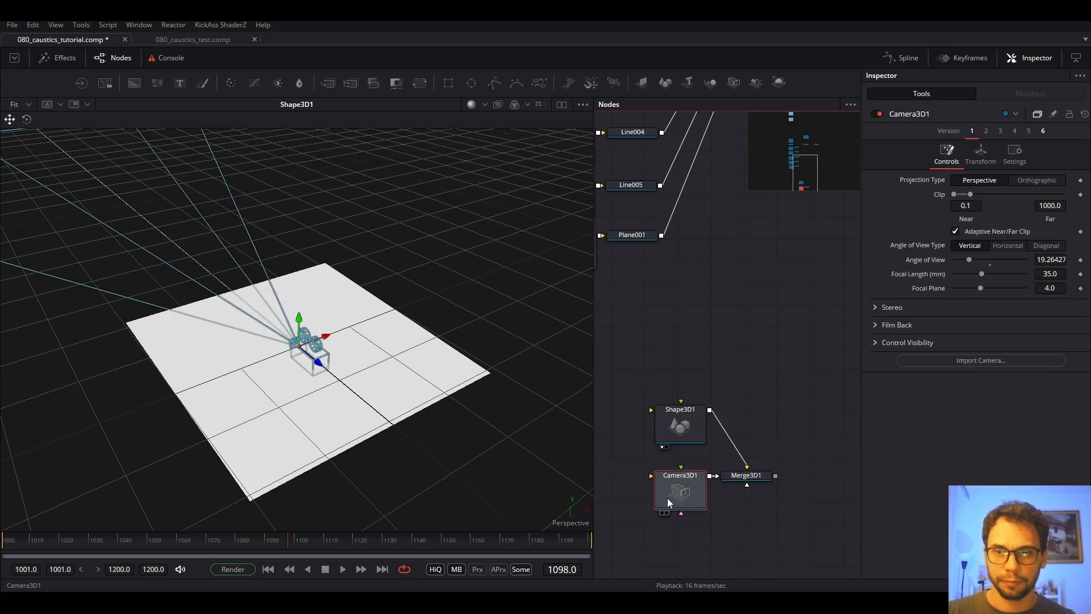
pyautogui.scroll(-5, 406, 319)
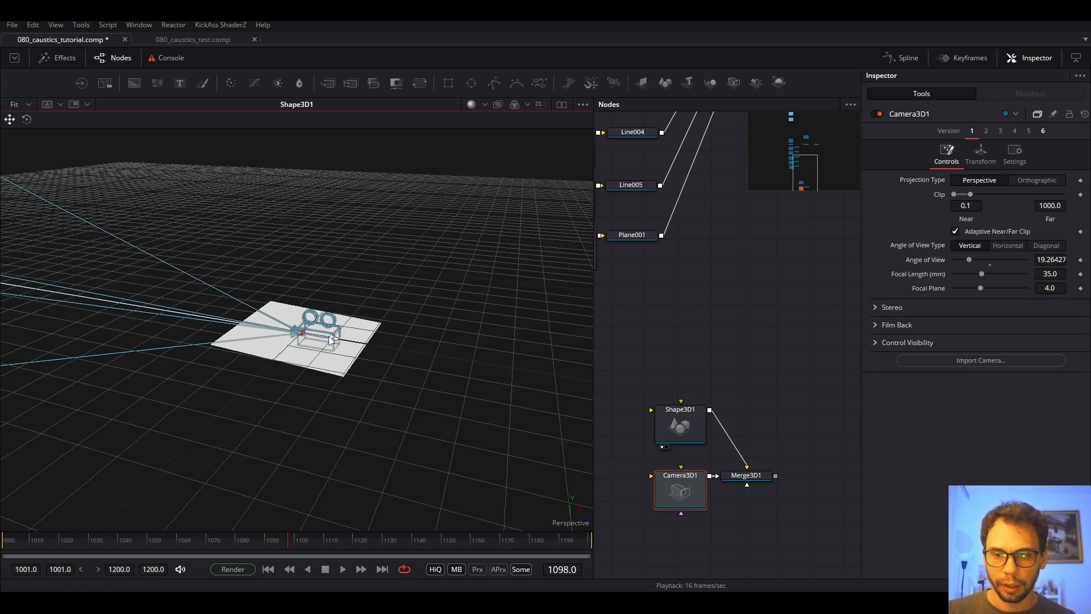
pyautogui.moveTo(305, 319); pyautogui.dragTo(467, 345)
pyautogui.click(26, 119)
pyautogui.moveTo(514, 310); pyautogui.dragTo(436, 246)
pyautogui.click(9, 120)
pyautogui.moveTo(449, 358); pyautogui.dragTo(414, 226)
pyautogui.moveTo(389, 302); pyautogui.dragTo(375, 344)
pyautogui.scroll(-3, 376, 307)
pyautogui.moveTo(377, 301); pyautogui.dragTo(443, 128)
pyautogui.moveTo(427, 307); pyautogui.dragTo(511, 279)
# View the Merge3D1 scene and scale the plane up to fill the view.
pyautogui.moveTo(761, 480); pyautogui.dragTo(789, 414)
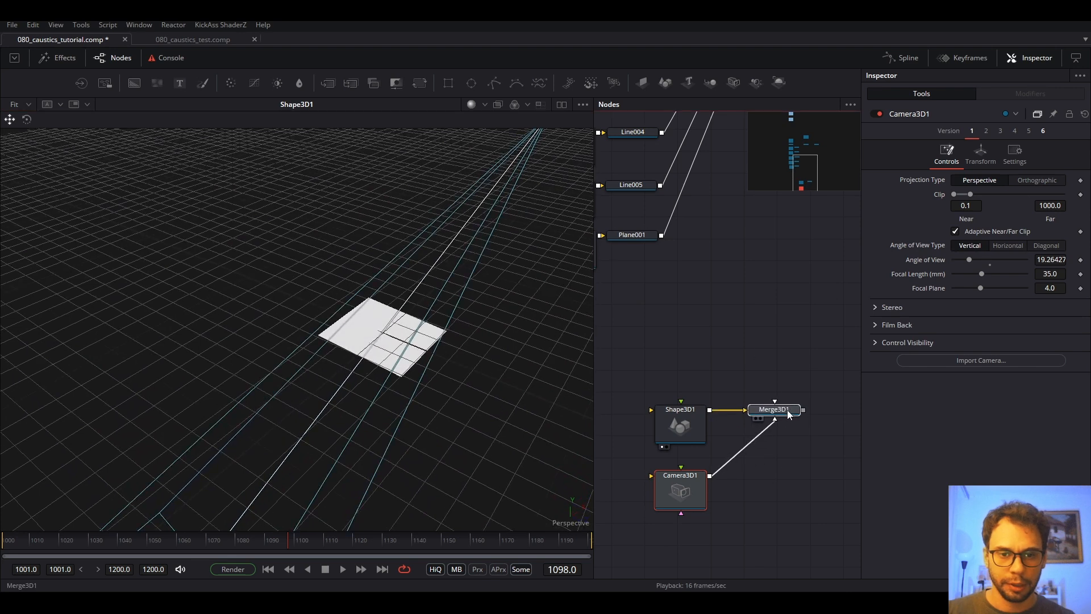
pyautogui.click(783, 411)
pyautogui.press('1')
pyautogui.scroll(-4, 613, 295)
pyautogui.moveTo(480, 292); pyautogui.dragTo(361, 359)
pyautogui.click(289, 382)
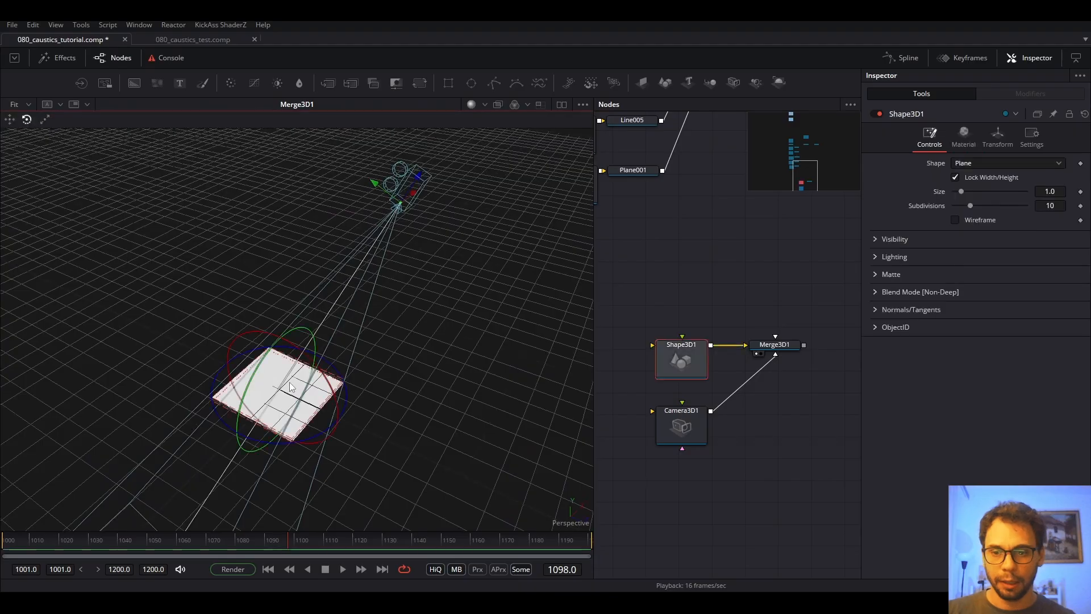
pyautogui.click(46, 120)
pyautogui.moveTo(279, 399); pyautogui.dragTo(405, 312)
pyautogui.click(10, 119)
pyautogui.scroll(-4, 406, 292)
pyautogui.moveTo(400, 350)
pyautogui.mouseDown()
pyautogui.moveTo(394, 360)
pyautogui.moveTo(375, 341)
pyautogui.moveTo(385, 338)
pyautogui.mouseUp()
pyautogui.moveTo(672, 438); pyautogui.dragTo(723, 446)
# Add a Catcher node through the 'cat' tool search.
pyautogui.click(619, 368)
pyautogui.hotkey('shift', 'space')
pyautogui.write('cac')
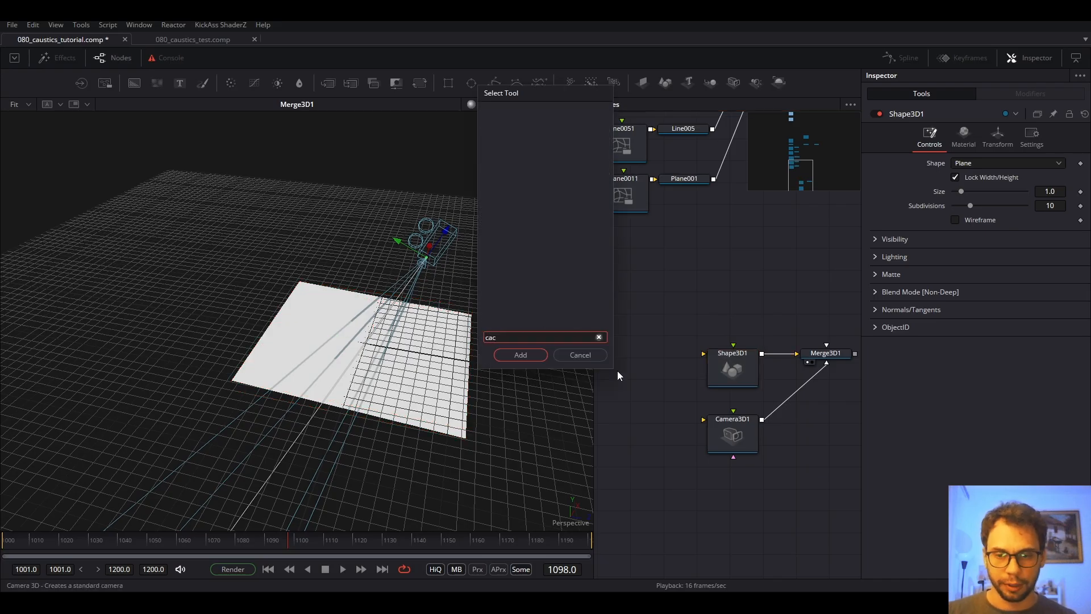
pyautogui.press('BackSpace')
pyautogui.write('tc')
pyautogui.press('Return')
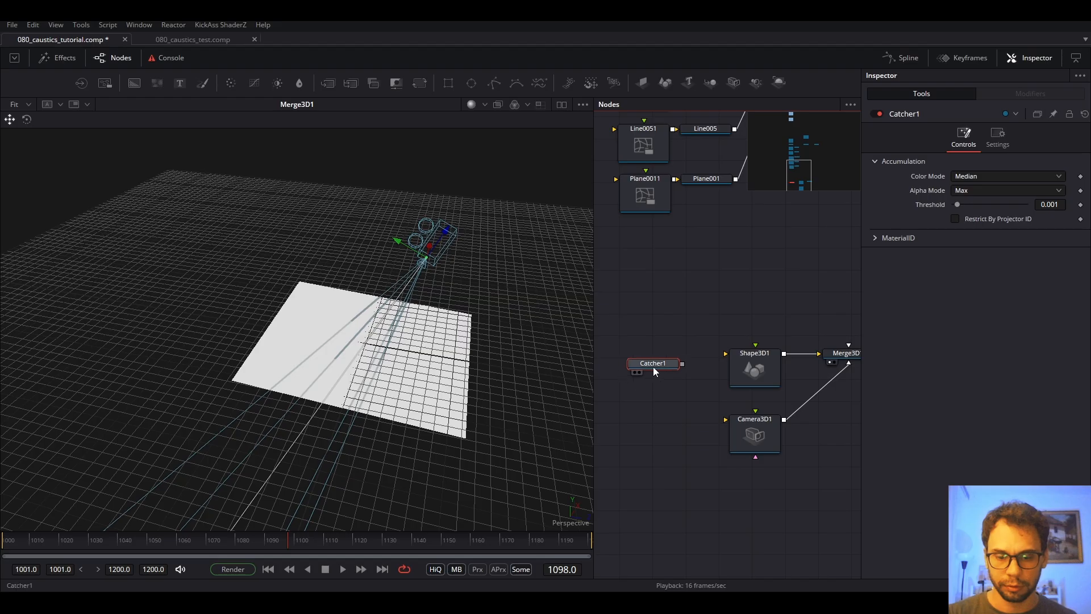
pyautogui.moveTo(680, 360); pyautogui.dragTo(688, 353)
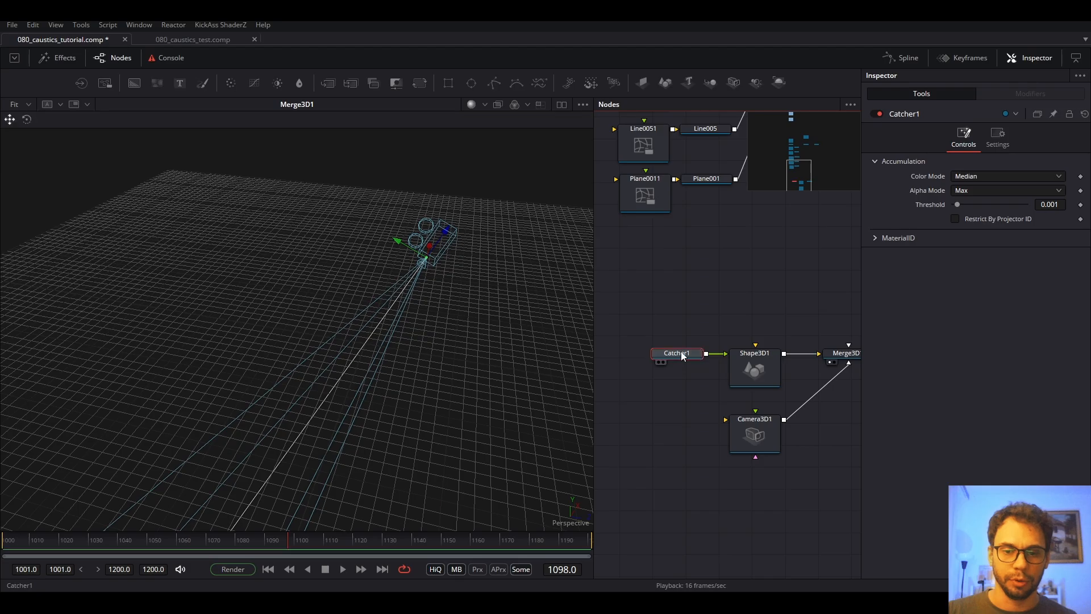
# Pull Catcher1 out of Shape3D1's input, leaving it unconnected, and move Shape3D1 left.
pyautogui.press('Delete')
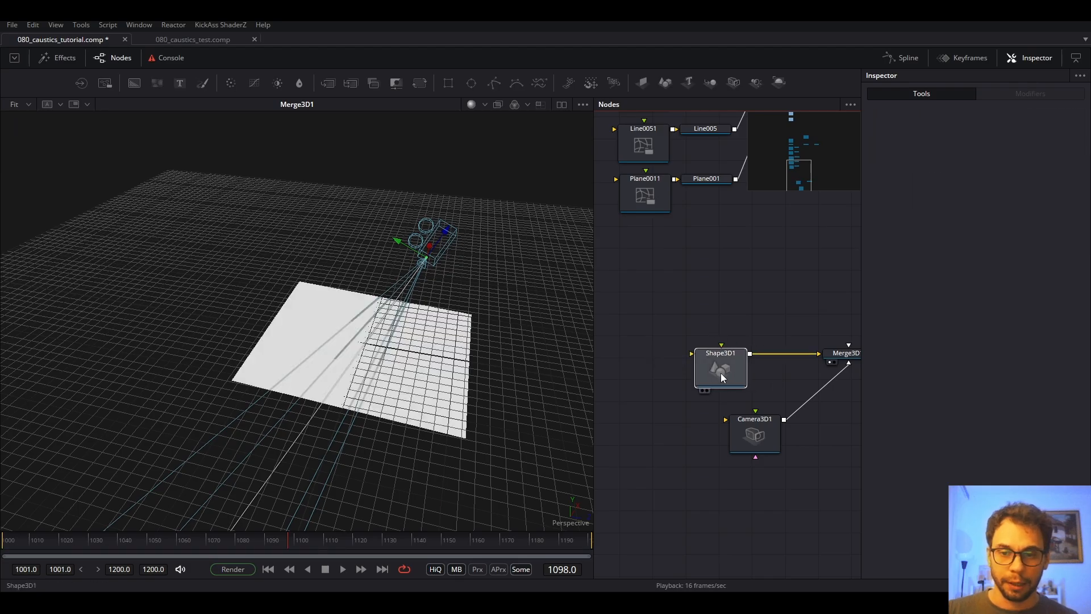
pyautogui.click(721, 373)
pyautogui.hotkey('ctrl', 'z')
pyautogui.moveTo(691, 354); pyautogui.dragTo(713, 302)
pyautogui.moveTo(758, 375); pyautogui.dragTo(647, 363)
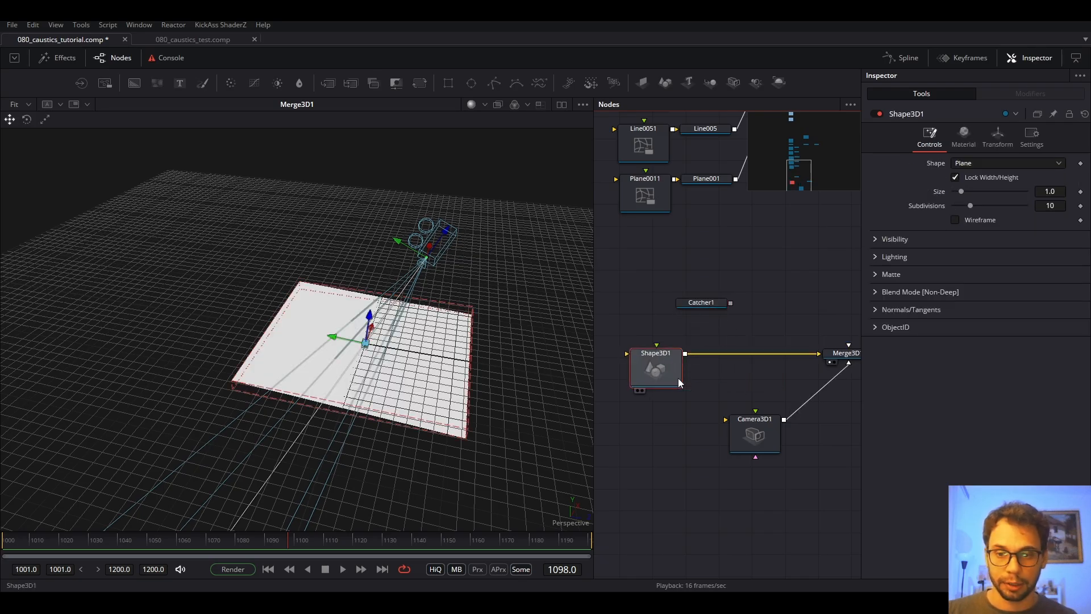
# Add a Replace Material 3D node through the 'mate' tool search.
pyautogui.click(751, 313)
pyautogui.hotkey('shift', 'space')
pyautogui.write('catc')
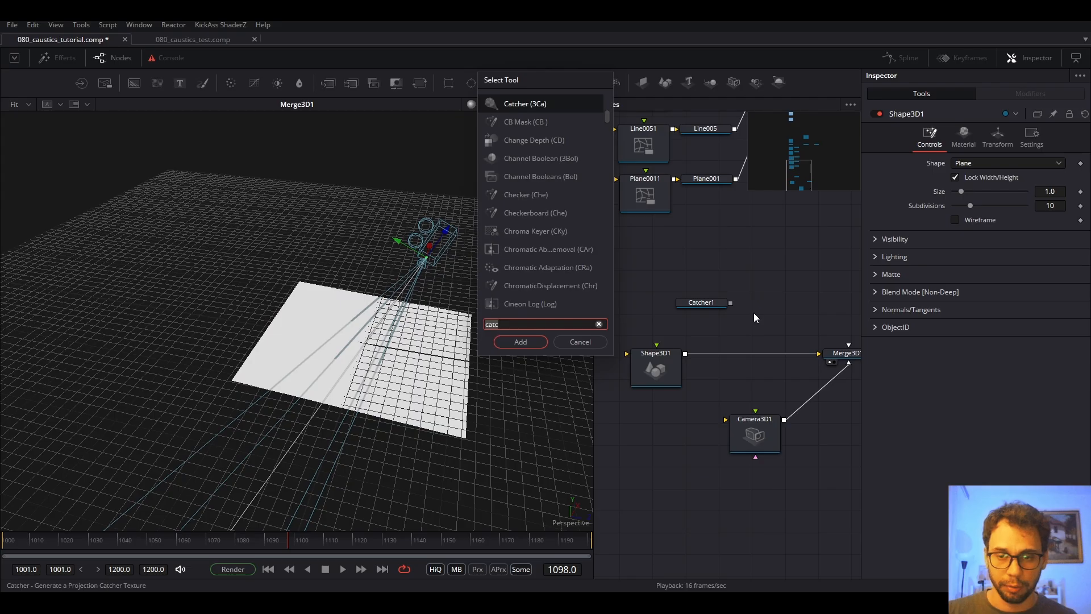
pyautogui.press('BackSpace')
pyautogui.press('BackSpace')
pyautogui.press('BackSpace')
pyautogui.press('BackSpace')
pyautogui.write('mat')
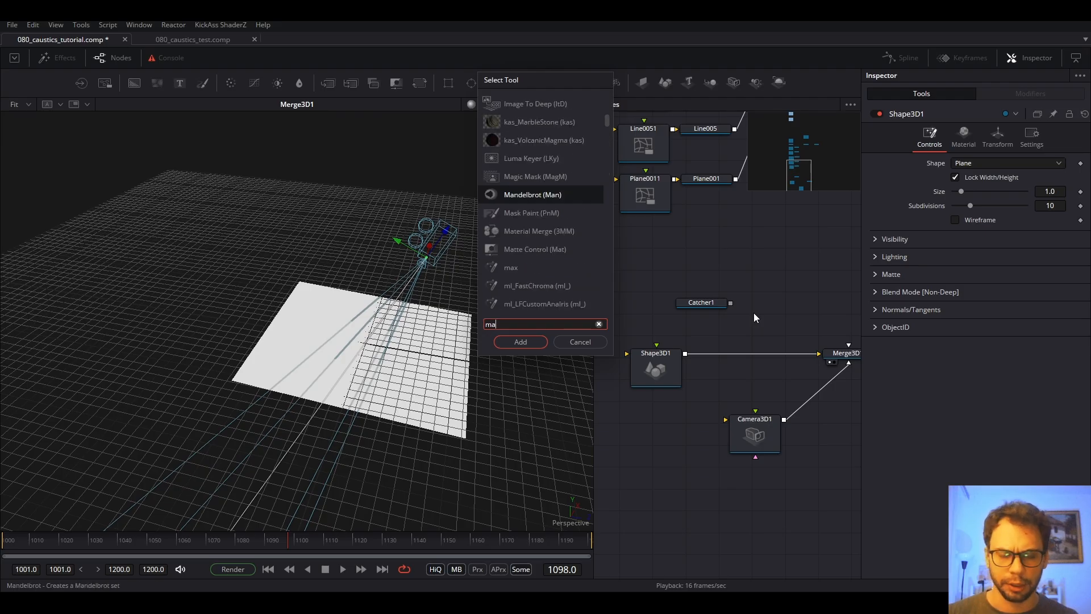
pyautogui.write('e')
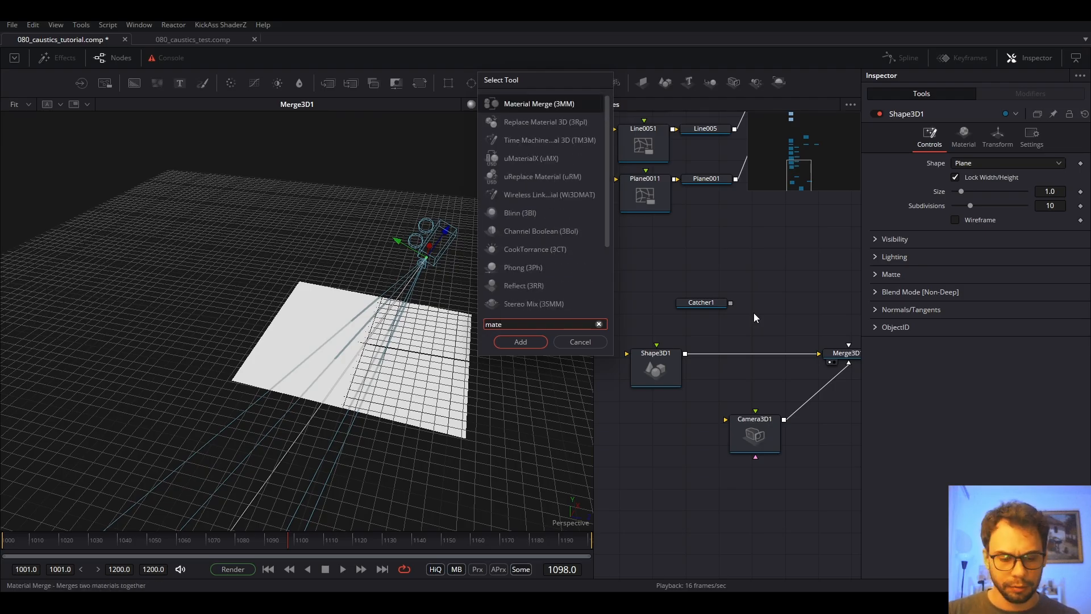
pyautogui.press('Down')
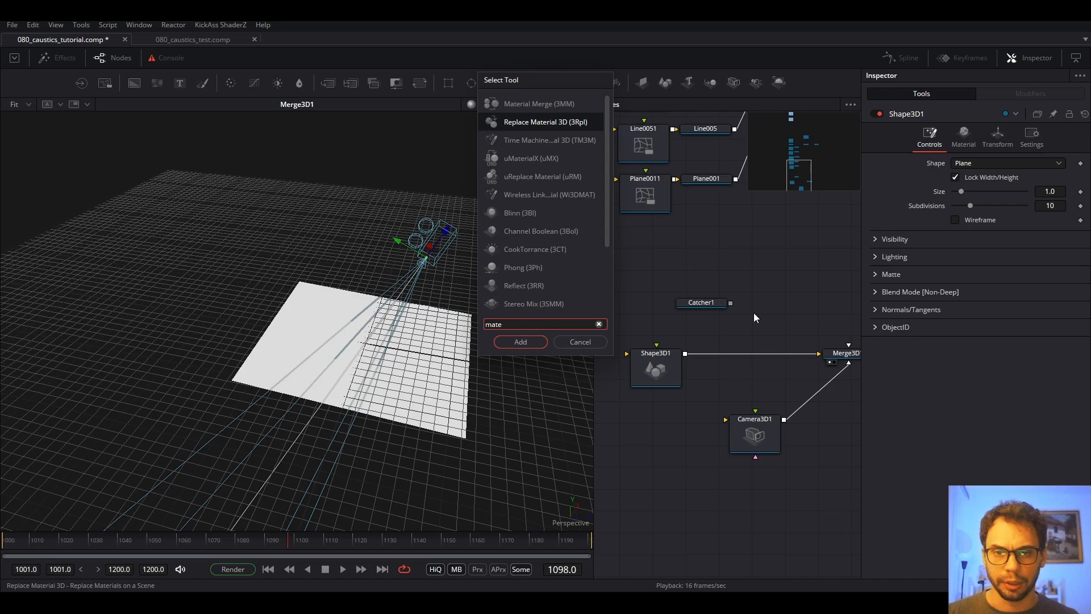
pyautogui.press('Return')
# Insert ReplaceMaterial3D1 between Shape3D1 and Merge3D1, with Catcher1 positioned as its material source.
pyautogui.moveTo(754, 313); pyautogui.dragTo(774, 329)
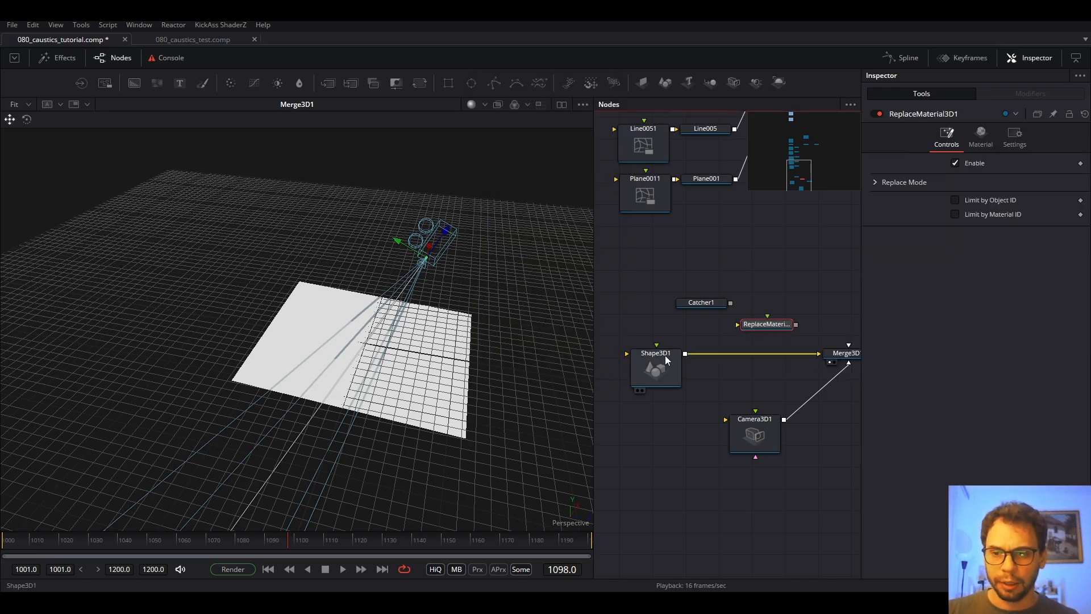
pyautogui.moveTo(769, 332); pyautogui.dragTo(756, 353)
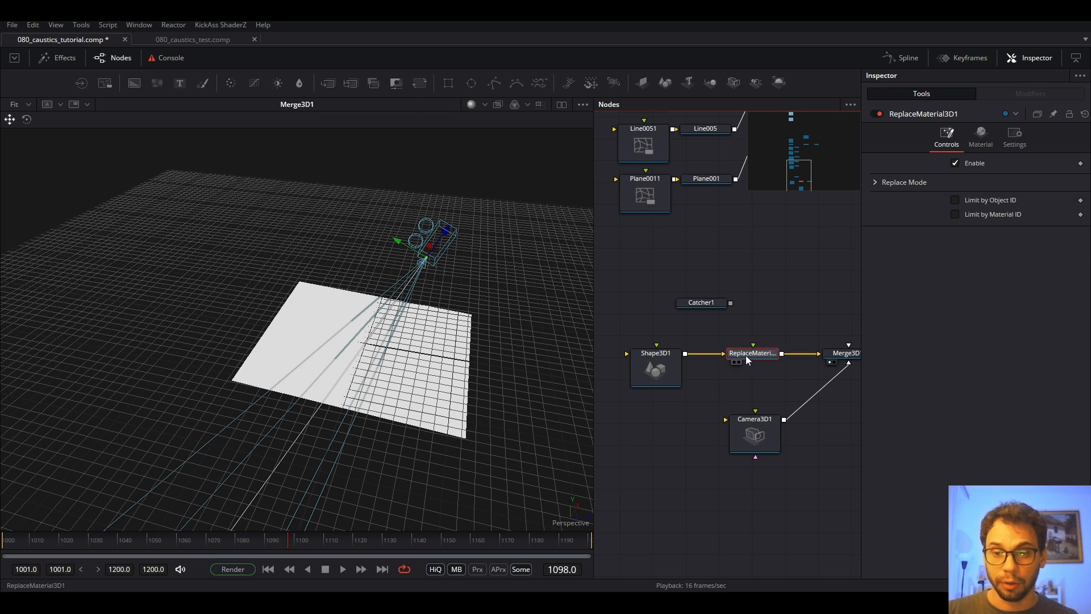
pyautogui.moveTo(712, 303); pyautogui.dragTo(753, 353)
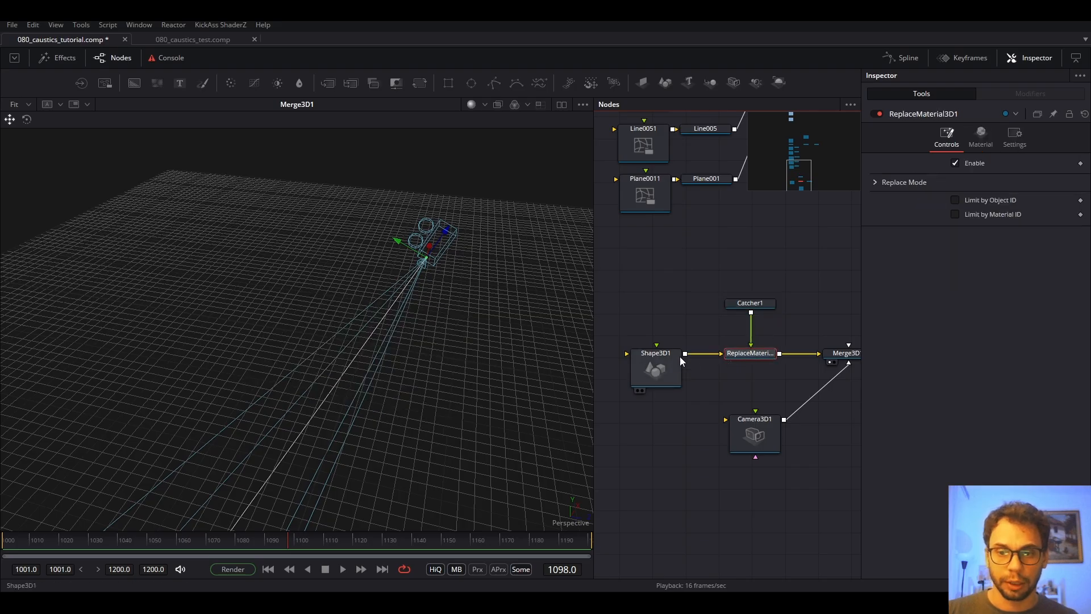
pyautogui.click(657, 372)
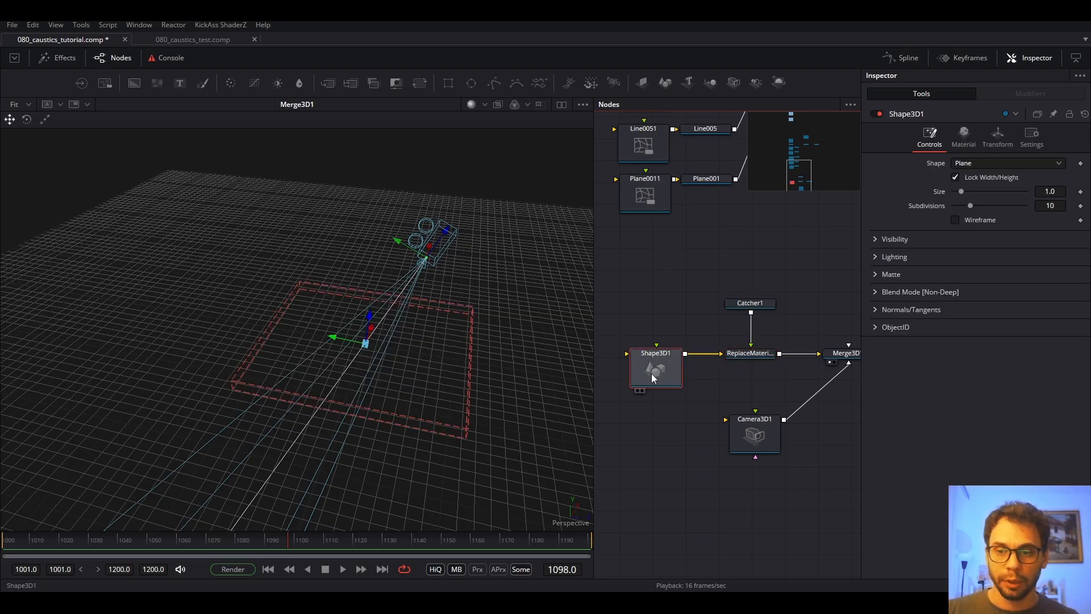
pyautogui.moveTo(738, 304); pyautogui.dragTo(739, 313)
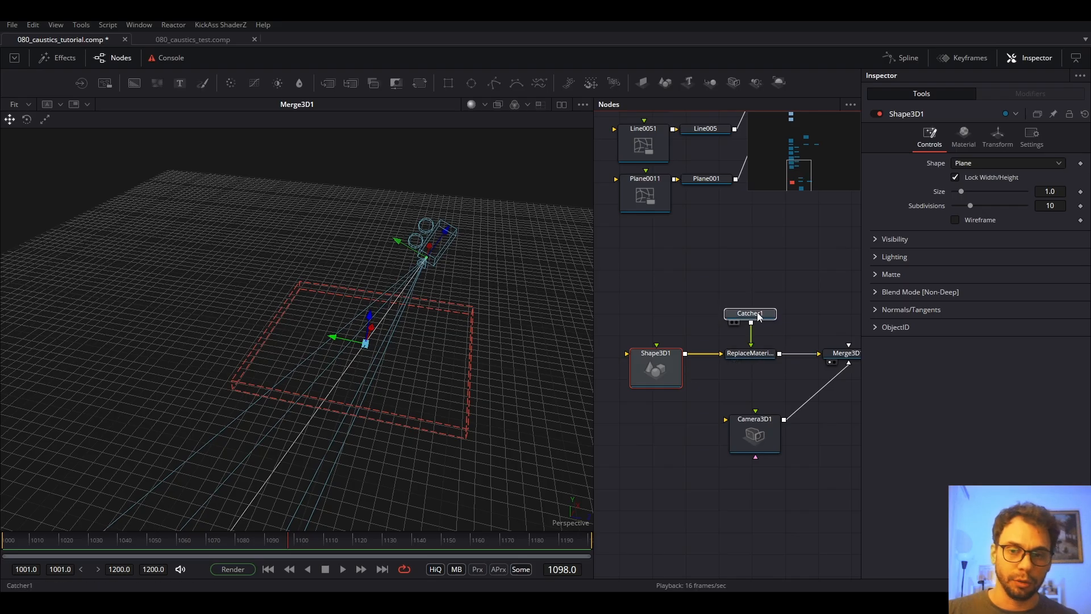
pyautogui.moveTo(713, 403); pyautogui.dragTo(716, 402)
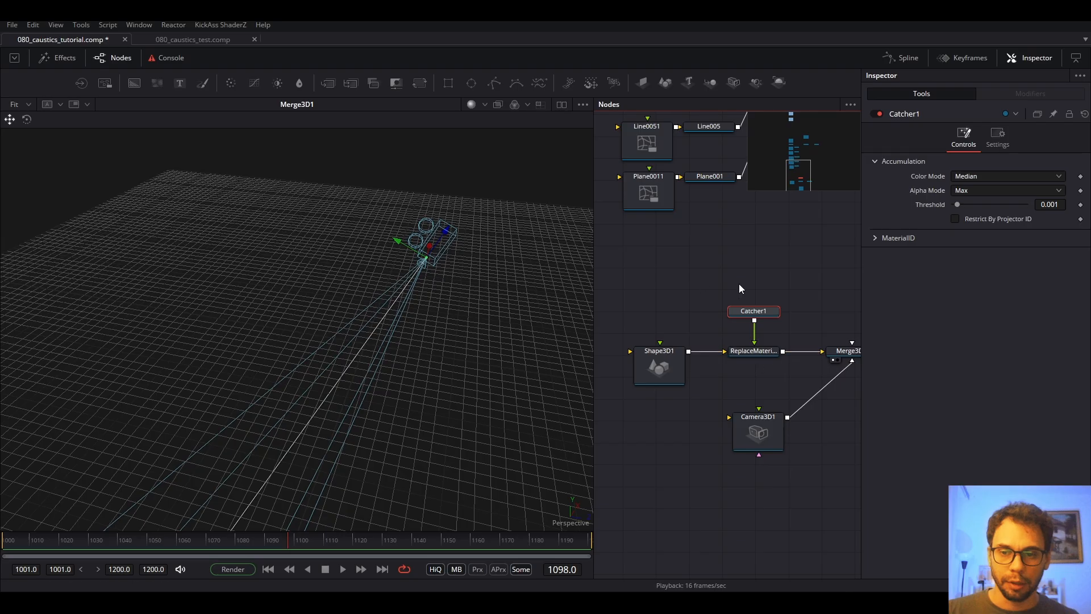
pyautogui.scroll(-5, 739, 377)
pyautogui.scroll(4, 733, 369)
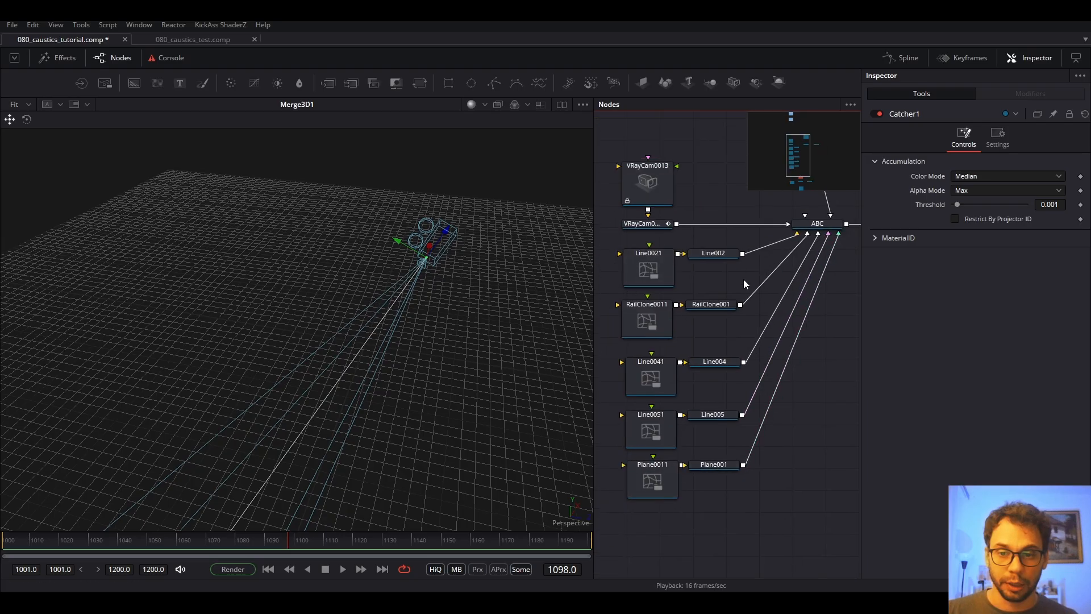
pyautogui.click(817, 223)
pyautogui.press('1')
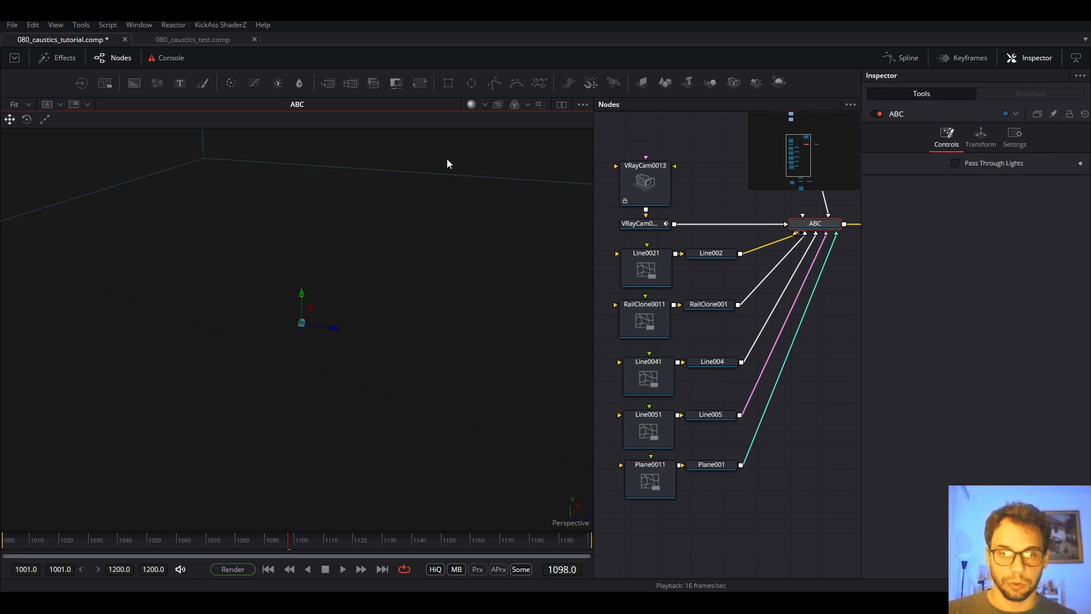
pyautogui.press('f')
pyautogui.moveTo(387, 327); pyautogui.dragTo(384, 256)
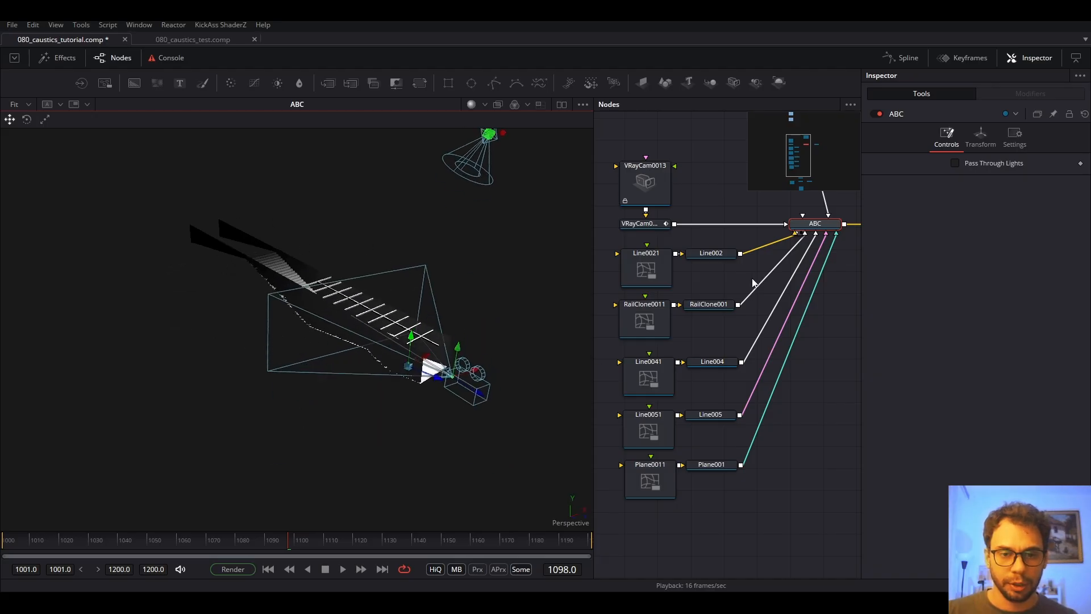
pyautogui.moveTo(729, 289); pyautogui.dragTo(772, 223)
pyautogui.scroll(-3, 772, 223)
pyautogui.scroll(3, 746, 289)
pyautogui.moveTo(723, 259); pyautogui.dragTo(695, 334)
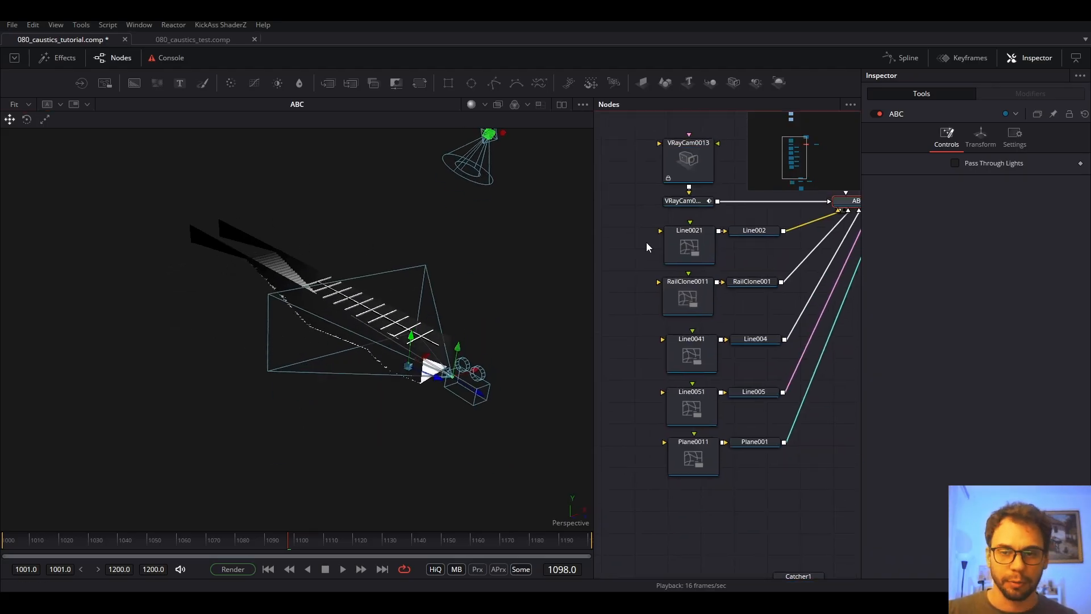
pyautogui.hotkey('shift', 'space')
pyautogui.write('cat')
pyautogui.press('Return')
pyautogui.moveTo(669, 245); pyautogui.dragTo(687, 390)
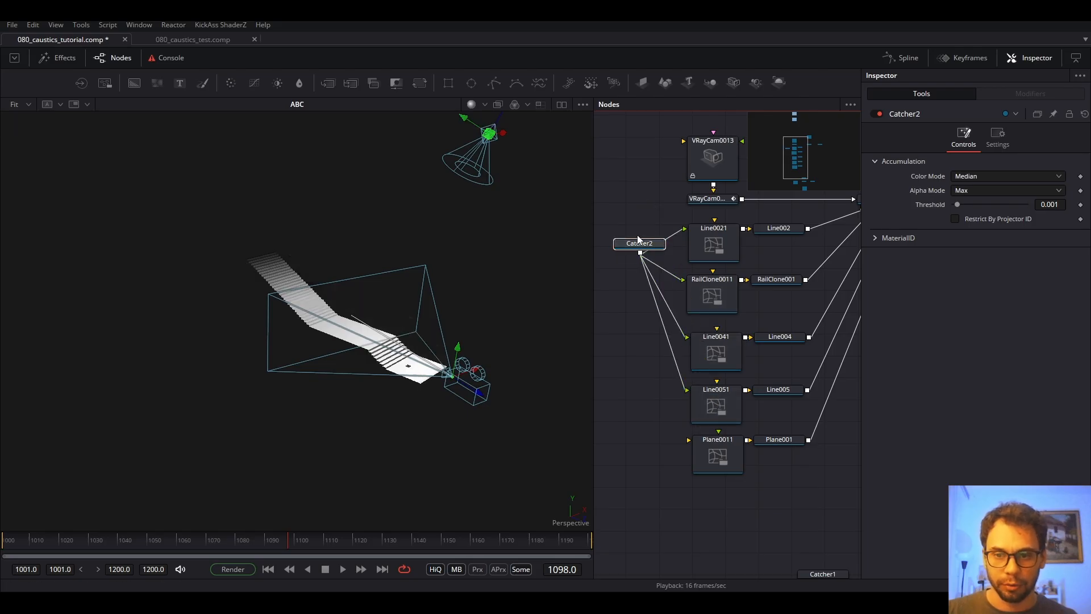
pyautogui.press('Delete')
pyautogui.scroll(-5, 677, 319)
pyautogui.moveTo(783, 342); pyautogui.dragTo(725, 317)
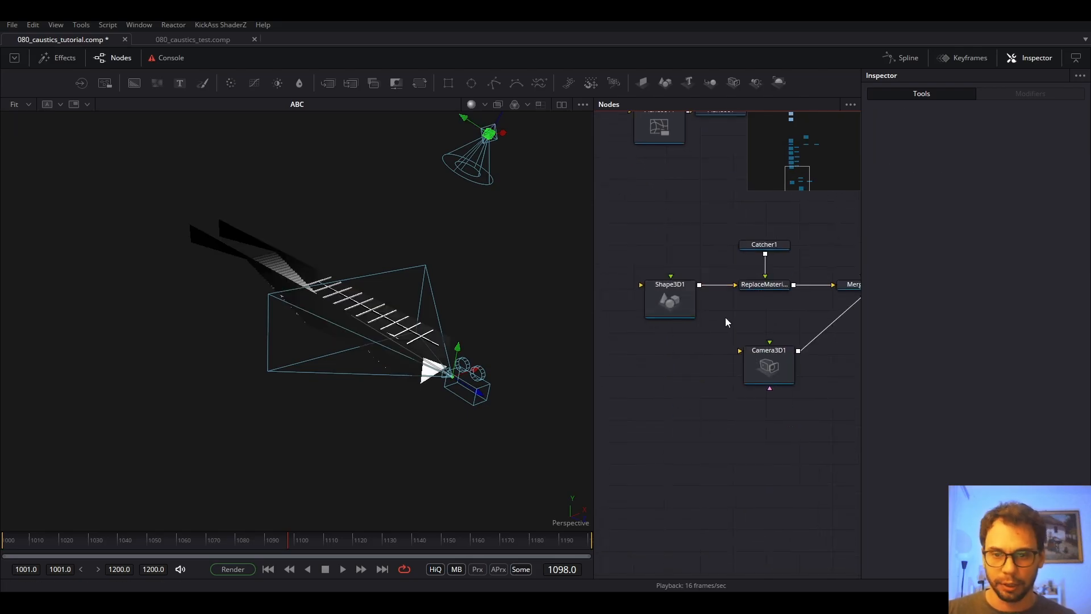
pyautogui.moveTo(720, 240); pyautogui.dragTo(689, 252)
pyautogui.moveTo(657, 301); pyautogui.dragTo(668, 302)
pyautogui.click(738, 298)
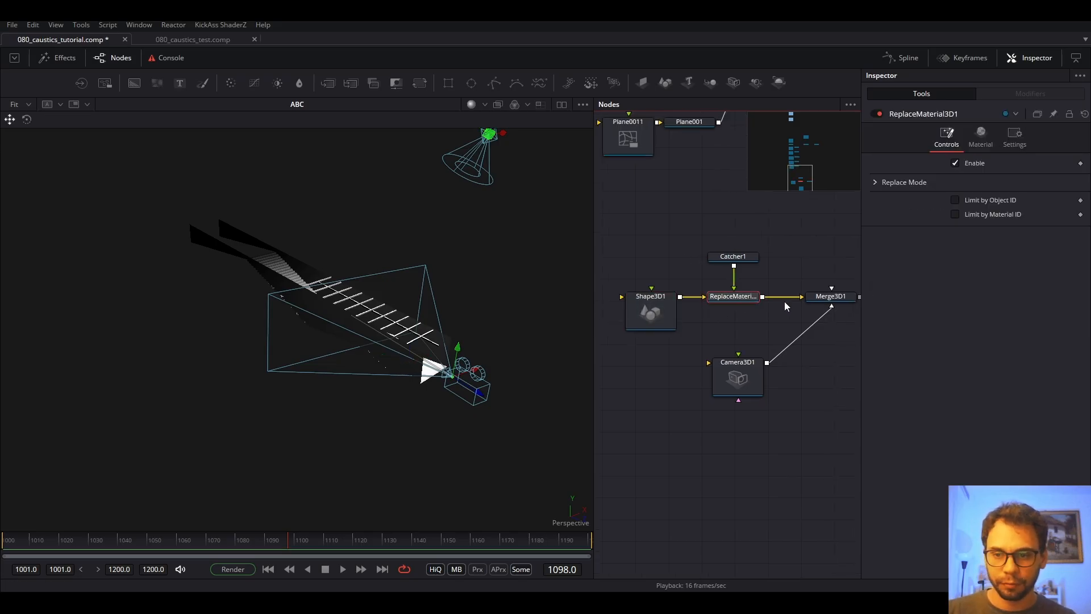
pyautogui.click(813, 299)
pyautogui.press('1')
pyautogui.moveTo(463, 364); pyautogui.dragTo(661, 431)
pyautogui.click(722, 378)
# Add a FastNoise node via the 'noi' tool search and place it beside Camera3D1.
pyautogui.moveTo(817, 380); pyautogui.dragTo(735, 417)
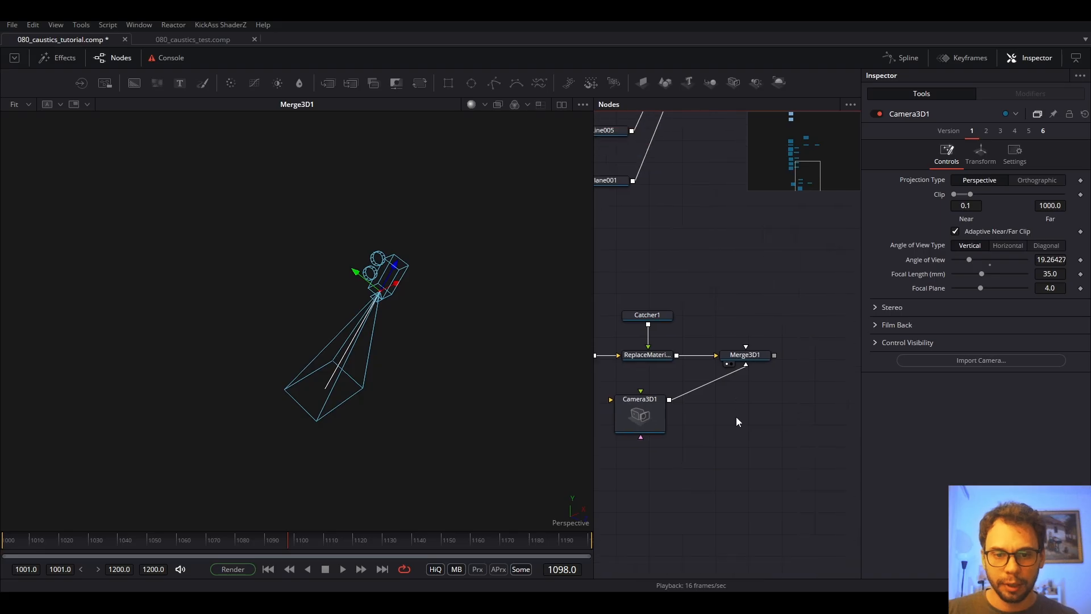
pyautogui.hotkey('shift', 'space')
pyautogui.write('cat')
pyautogui.press('BackSpace')
pyautogui.press('BackSpace')
pyautogui.press('BackSpace')
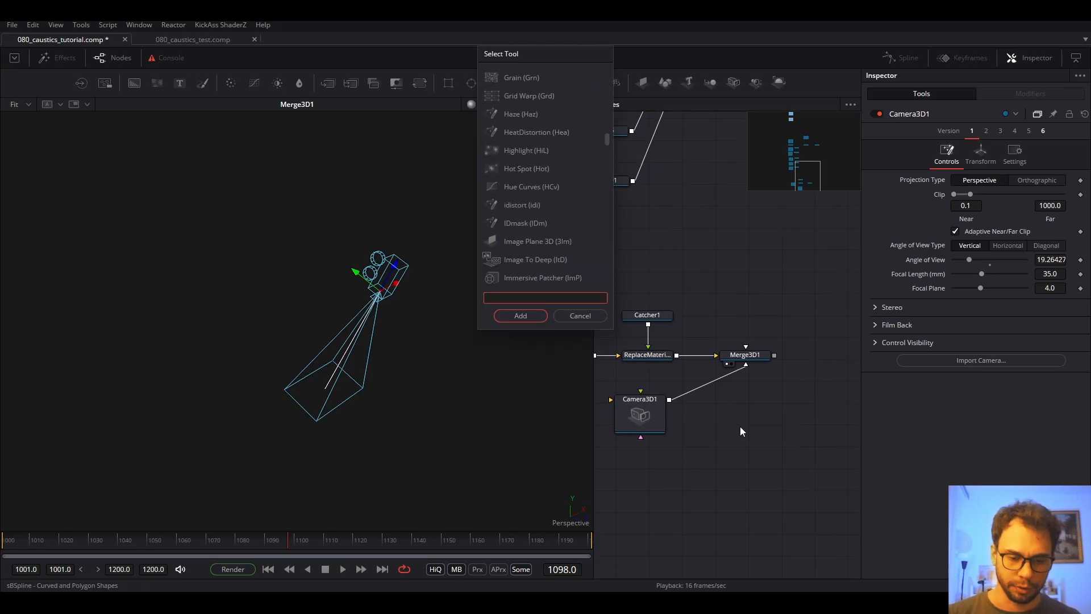
pyautogui.write('nois')
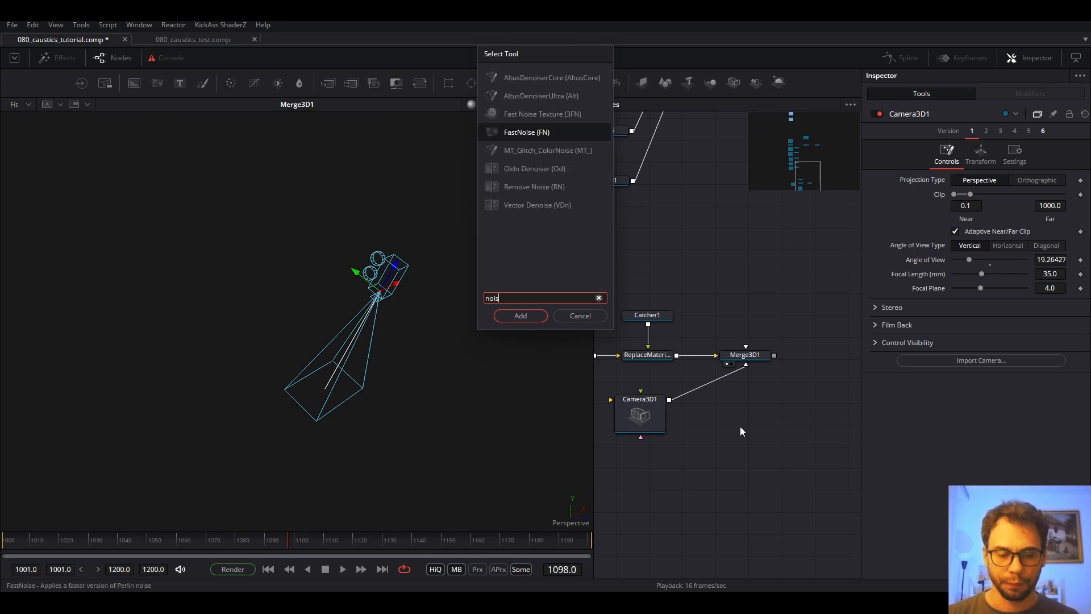
pyautogui.press('Return')
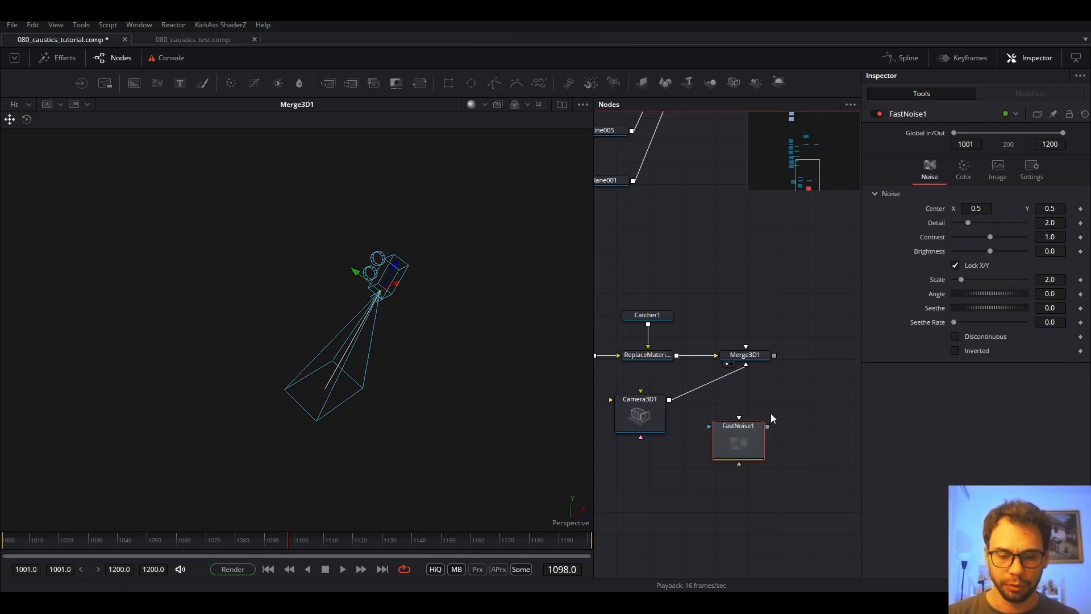
pyautogui.moveTo(762, 426); pyautogui.dragTo(648, 420)
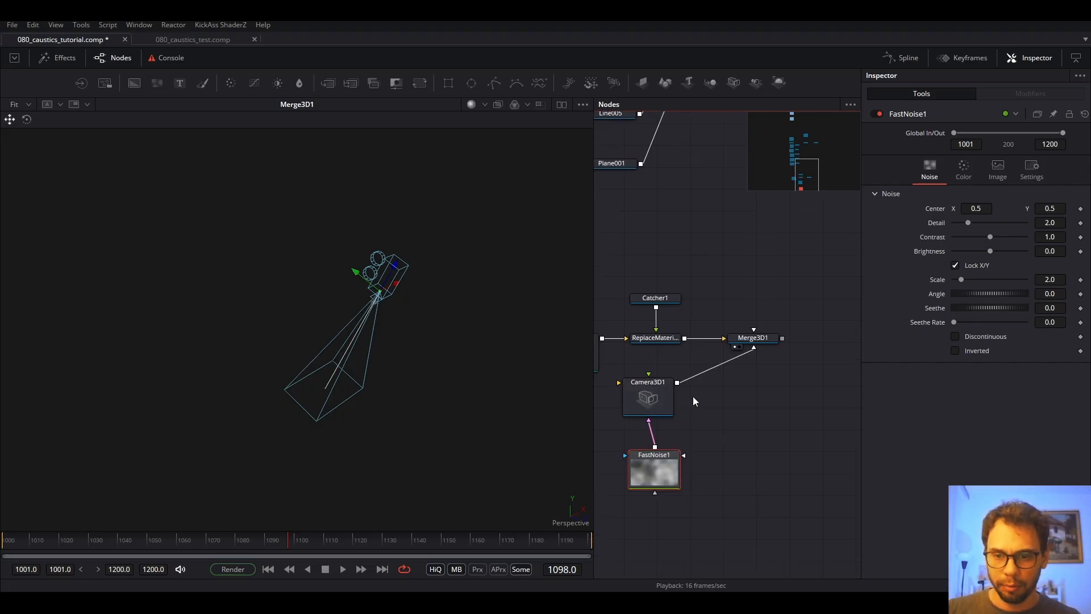
# Turn off Camera3D1's image plane and set its projection mode to Texture.
pyautogui.click(655, 398)
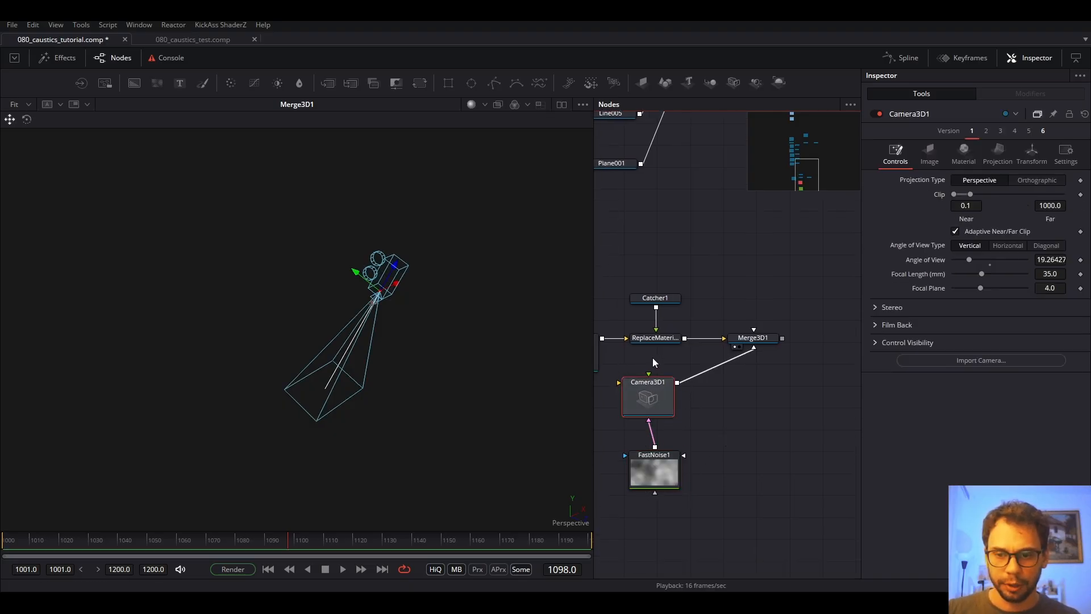
pyautogui.click(930, 151)
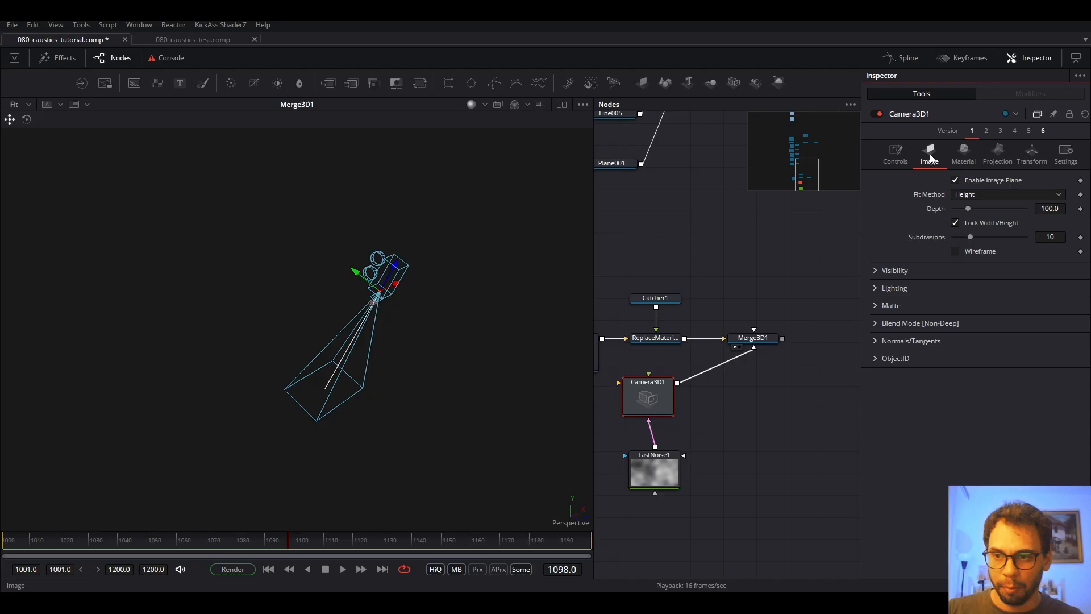
pyautogui.click(955, 180)
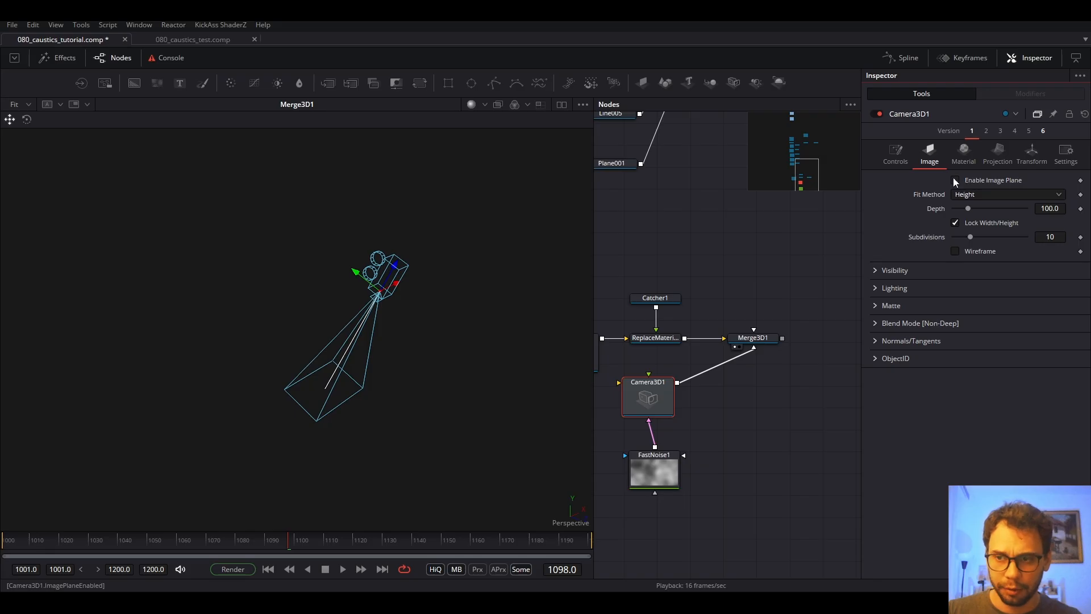
pyautogui.click(999, 152)
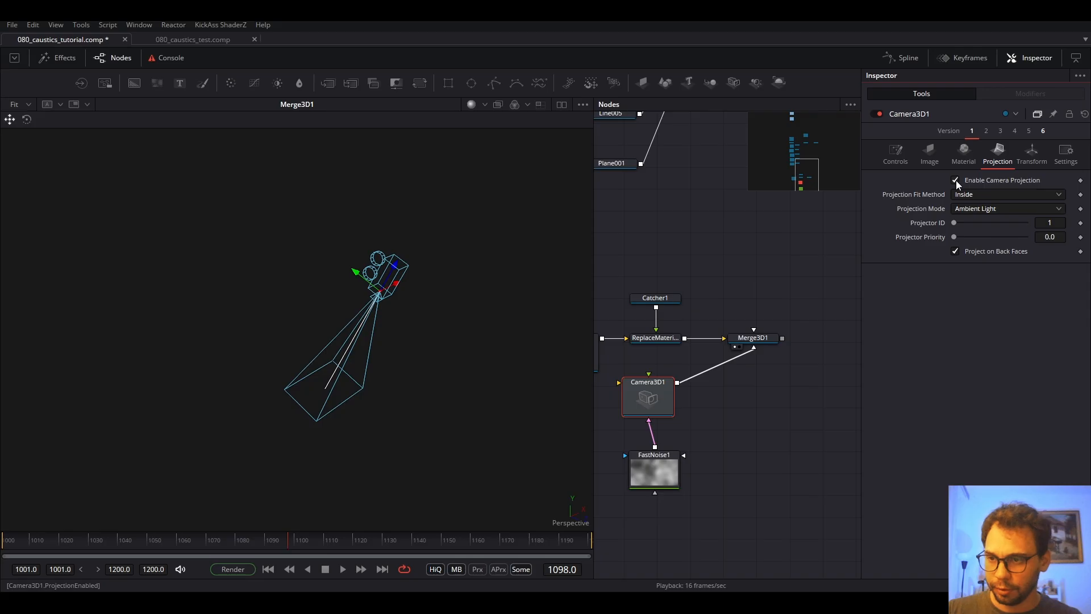
pyautogui.click(974, 210)
pyautogui.click(965, 223)
# View Merge3D1's 3D scene and arrange Camera3D1 and FastNoise1 below Merge3D1.
pyautogui.click(761, 338)
pyautogui.click(734, 346)
pyautogui.click(734, 347)
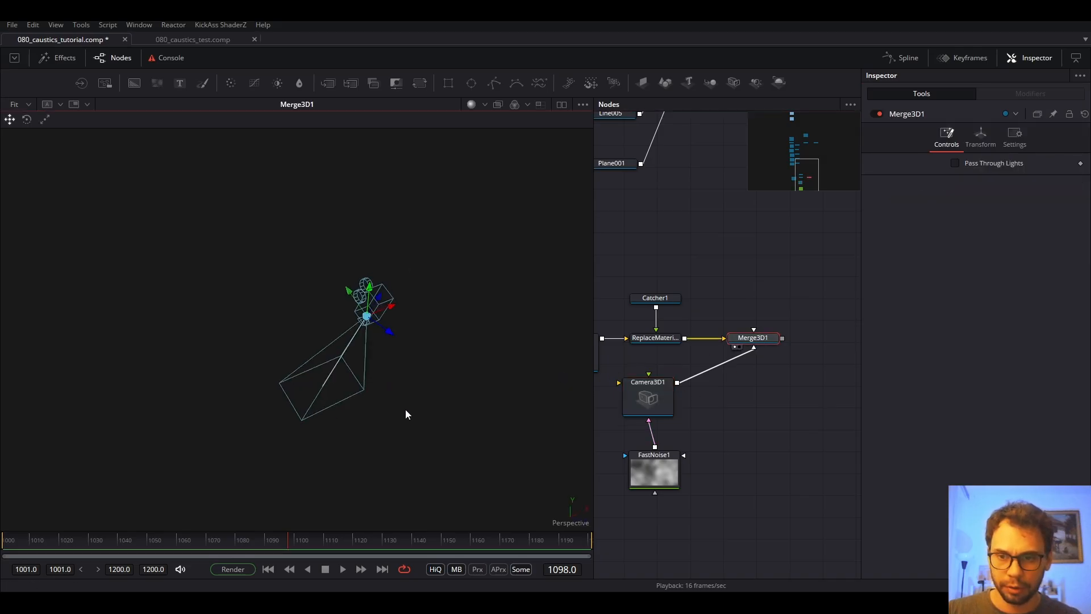
pyautogui.scroll(4, 359, 378)
pyautogui.moveTo(360, 378); pyautogui.dragTo(337, 285)
pyautogui.scroll(-2, 357, 315)
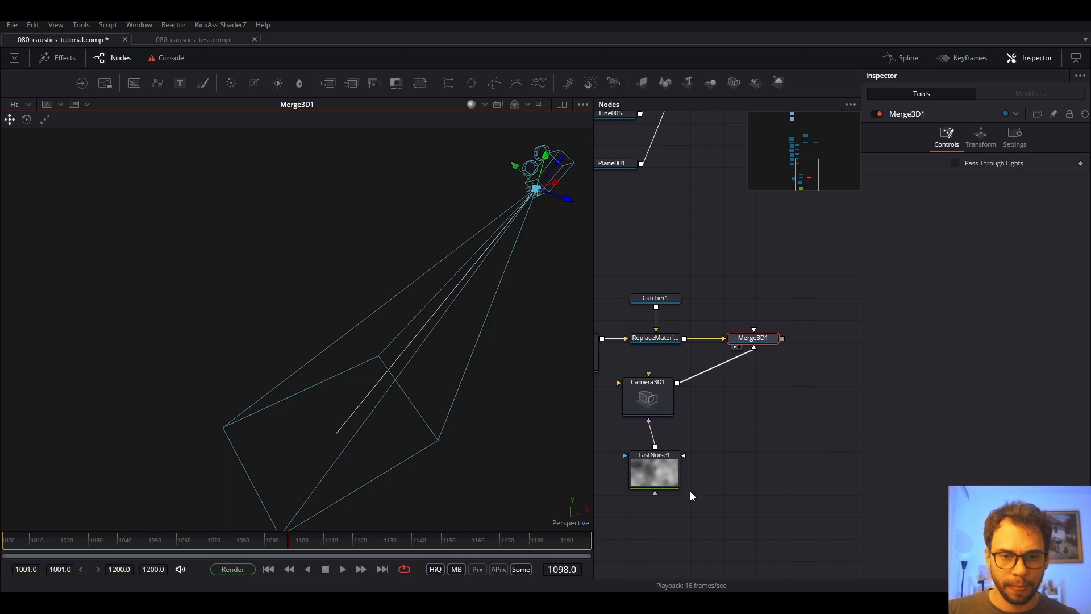
pyautogui.moveTo(663, 475); pyautogui.dragTo(657, 455)
pyautogui.moveTo(721, 390); pyautogui.dragTo(767, 422)
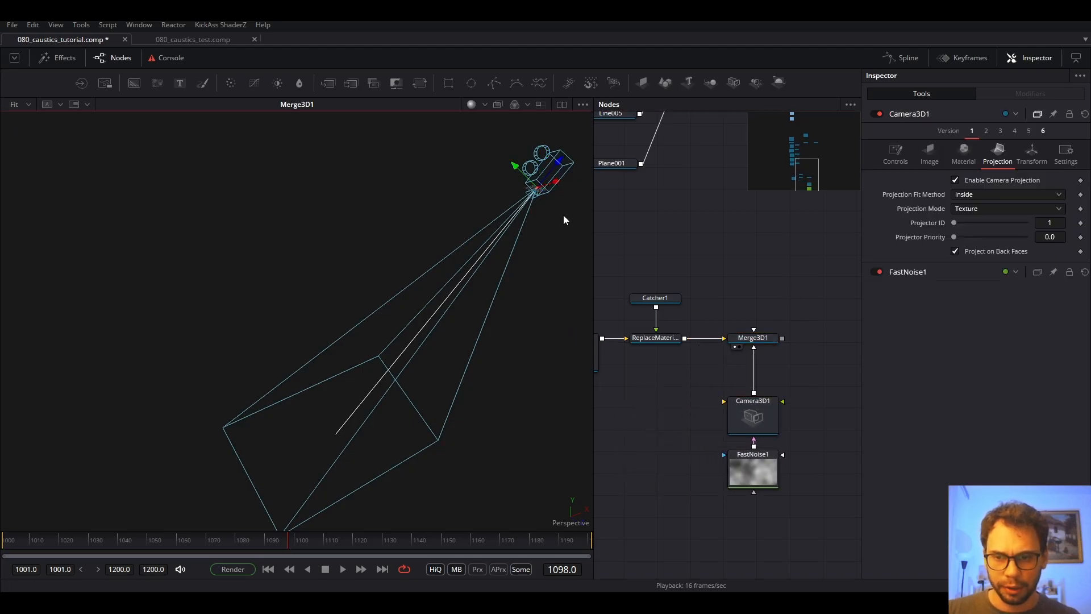
# Widen Camera3D1's angle of view so the projection covers the noise plane.
pyautogui.scroll(-4, 564, 215)
pyautogui.moveTo(377, 332); pyautogui.dragTo(437, 244)
pyautogui.scroll(4, 377, 302)
pyautogui.scroll(-4, 368, 312)
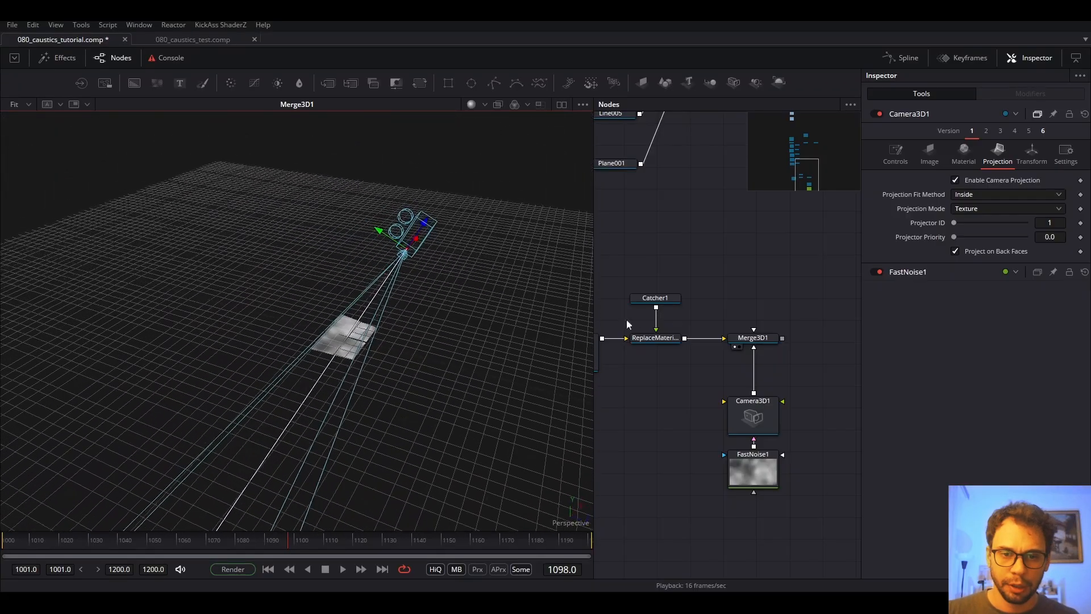
pyautogui.moveTo(694, 291); pyautogui.dragTo(758, 208)
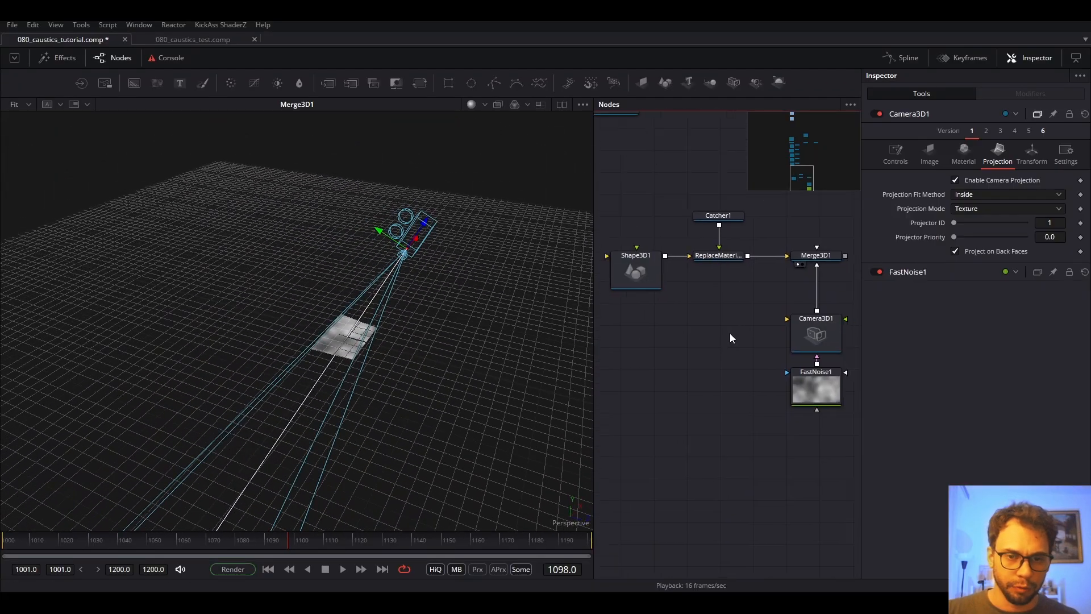
pyautogui.click(827, 338)
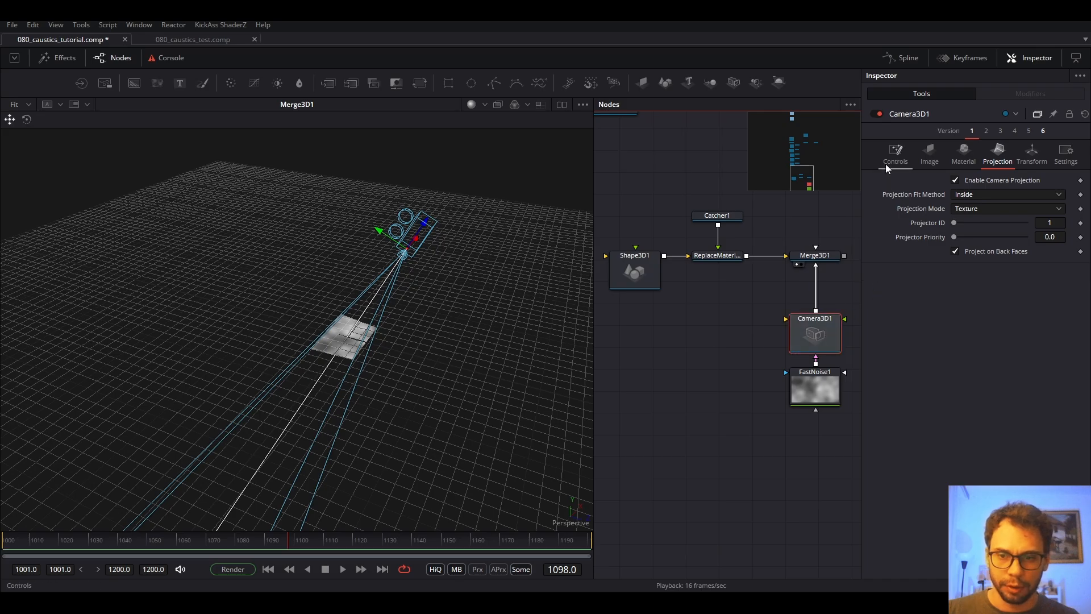
pyautogui.click(900, 166)
pyautogui.moveTo(968, 259); pyautogui.dragTo(1013, 260)
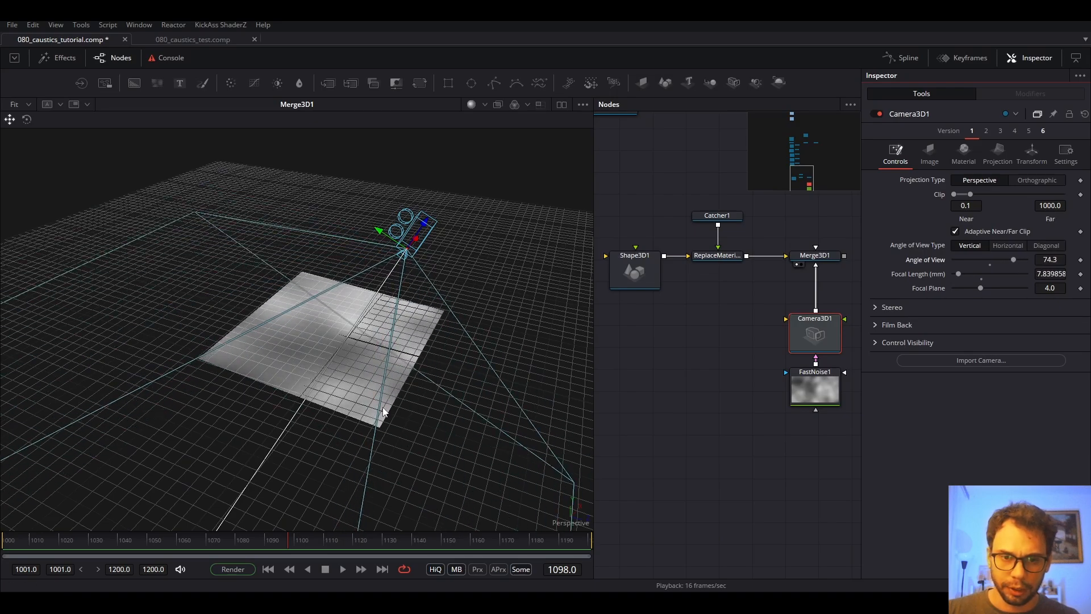
pyautogui.moveTo(190, 395); pyautogui.dragTo(228, 351)
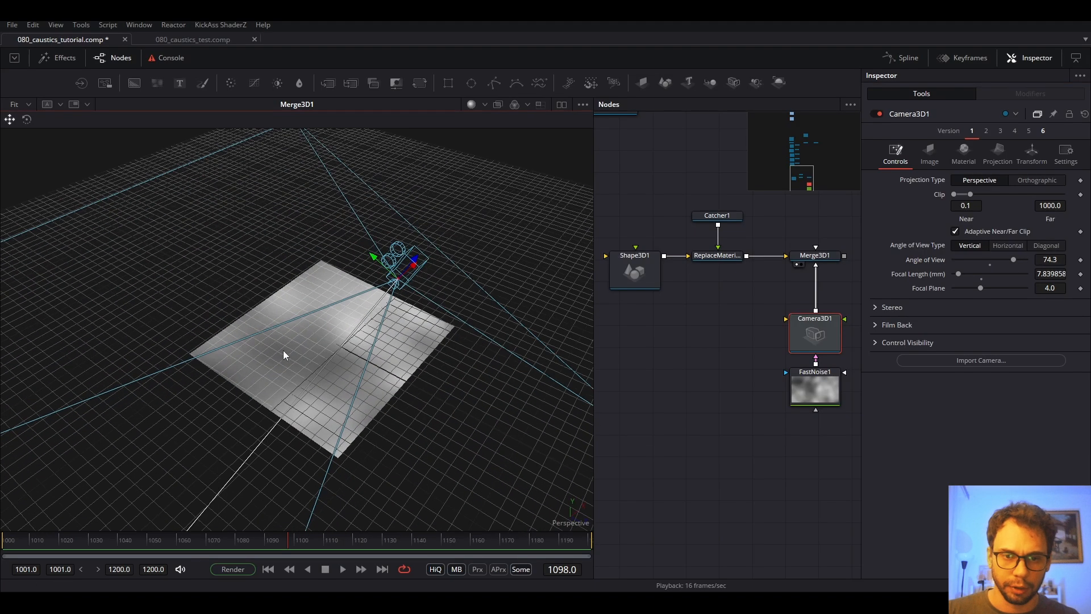
# Raise FastNoise1's Seethe Rate to 0.236 and play back to preview the evolving noise.
pyautogui.click(825, 391)
pyautogui.moveTo(954, 322); pyautogui.dragTo(970, 322)
pyautogui.press('space')
pyautogui.moveTo(332, 332)
pyautogui.mouseDown()
pyautogui.moveTo(336, 346)
pyautogui.moveTo(377, 328)
pyautogui.moveTo(328, 349)
pyautogui.moveTo(351, 336)
pyautogui.mouseUp()
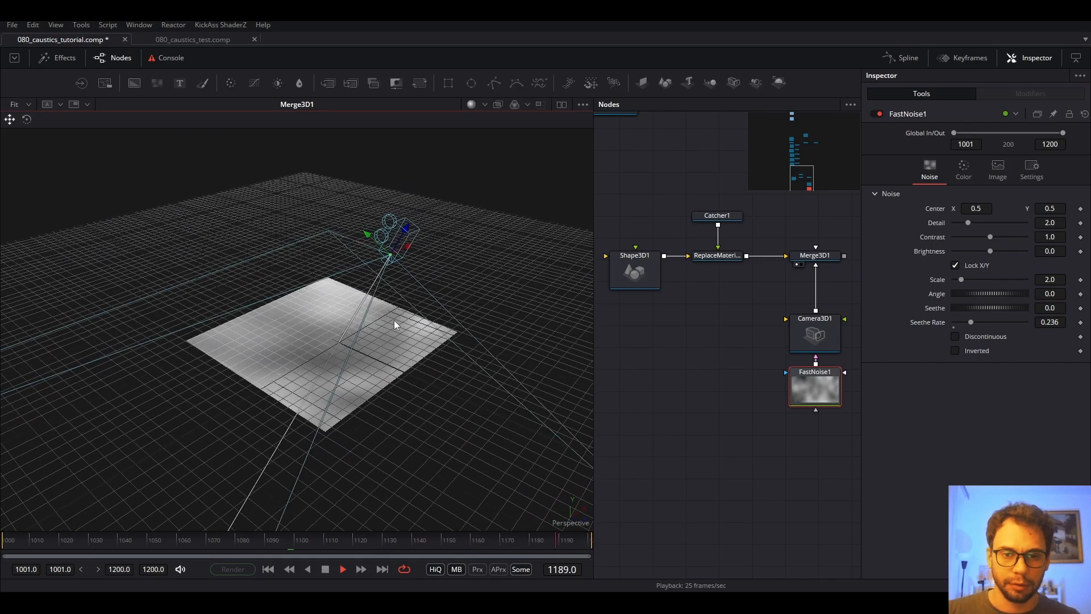
# Stop playback and delete the six test nodes, from Shape3D1 to FastNoise1.
pyautogui.press('space')
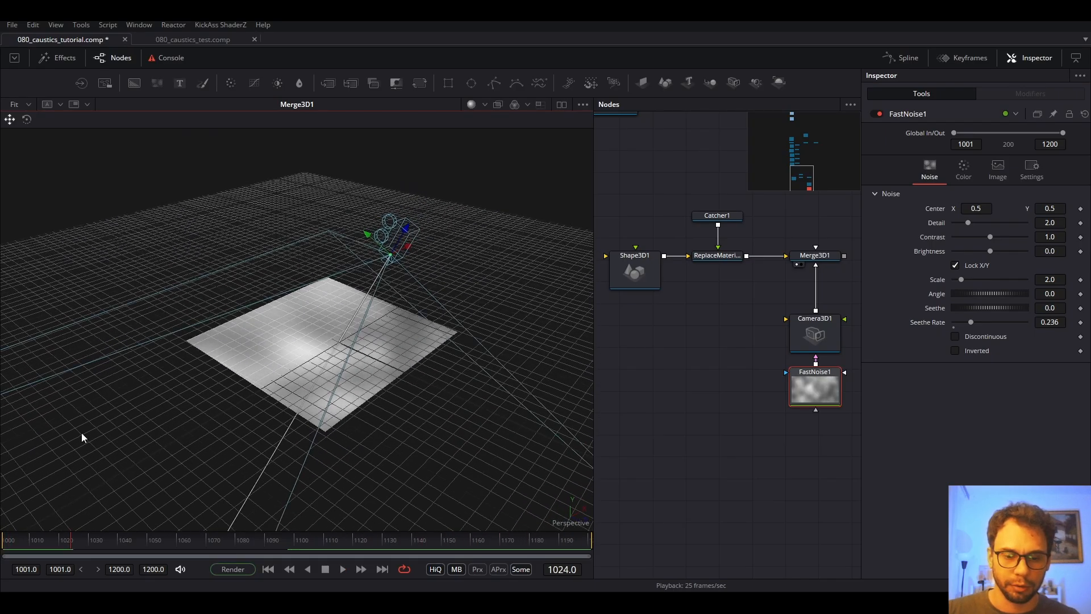
pyautogui.scroll(-5, 692, 387)
pyautogui.moveTo(709, 325); pyautogui.dragTo(653, 471)
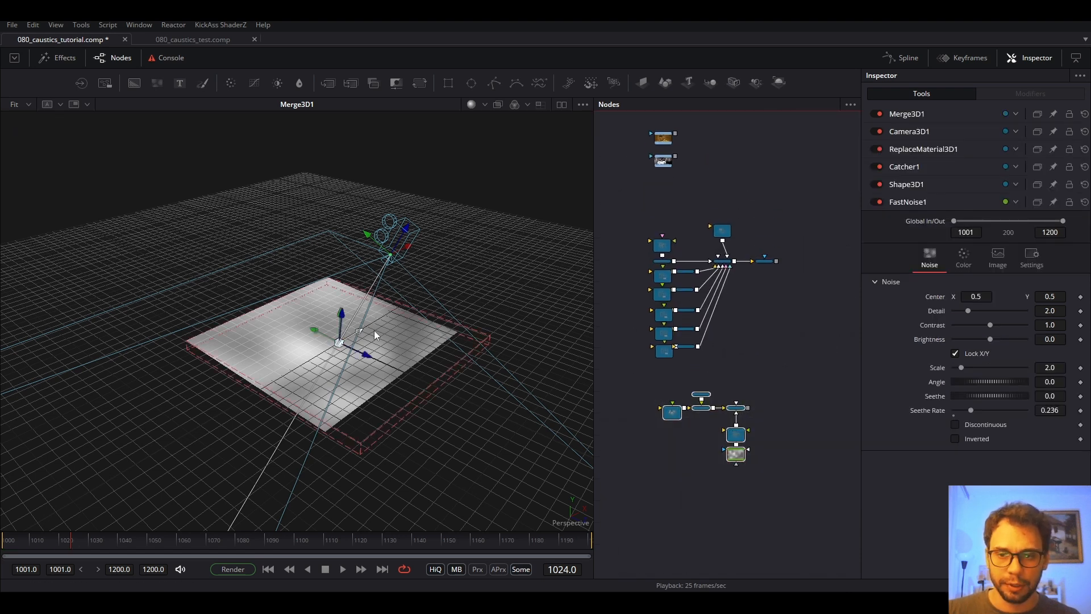
pyautogui.press('Delete')
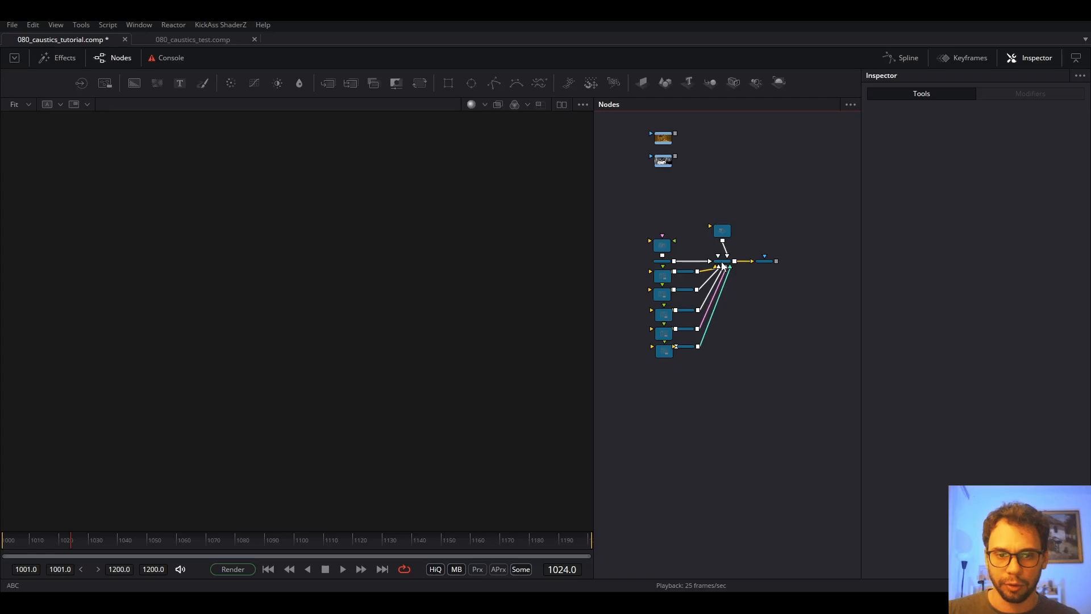
# View and orbit the ABC 3D scene, then show the RGB_JPG stair render.
pyautogui.click(724, 266)
pyautogui.press('1')
pyautogui.scroll(-10, 462, 286)
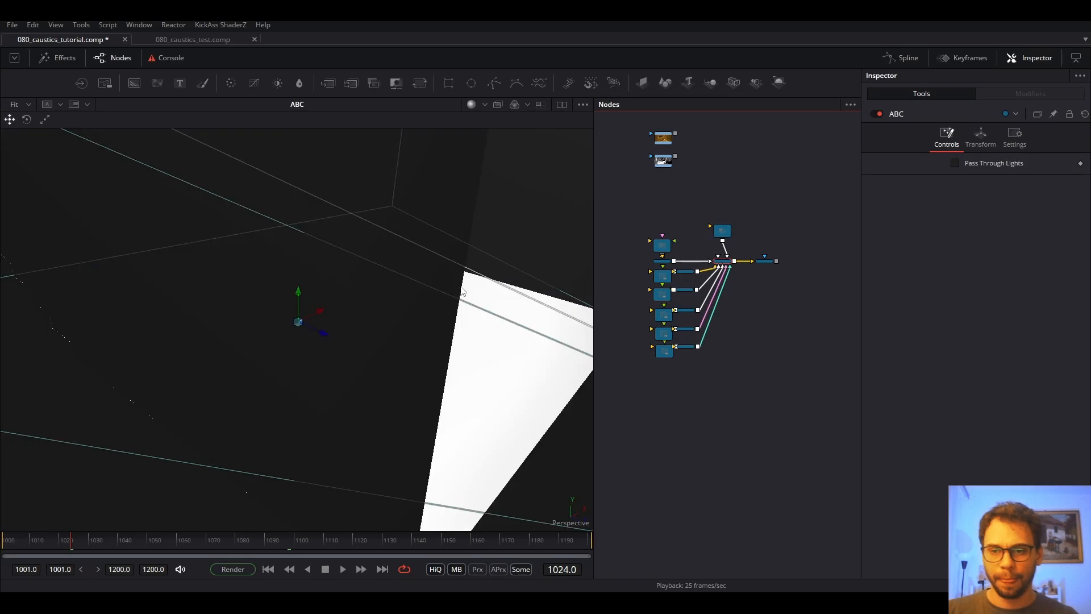
pyautogui.moveTo(278, 270); pyautogui.dragTo(370, 304)
pyautogui.click(668, 140)
pyautogui.press('1')
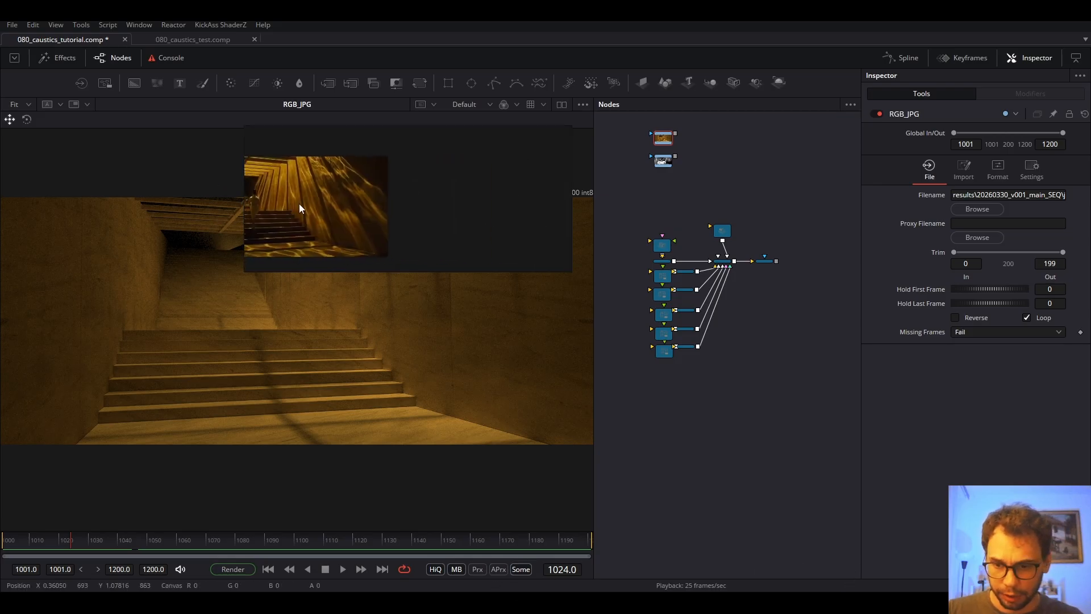
# Compare against the caustics reference video full screen, then move and minimize the ref window.
pyautogui.hotkey('ctrl', 'f')
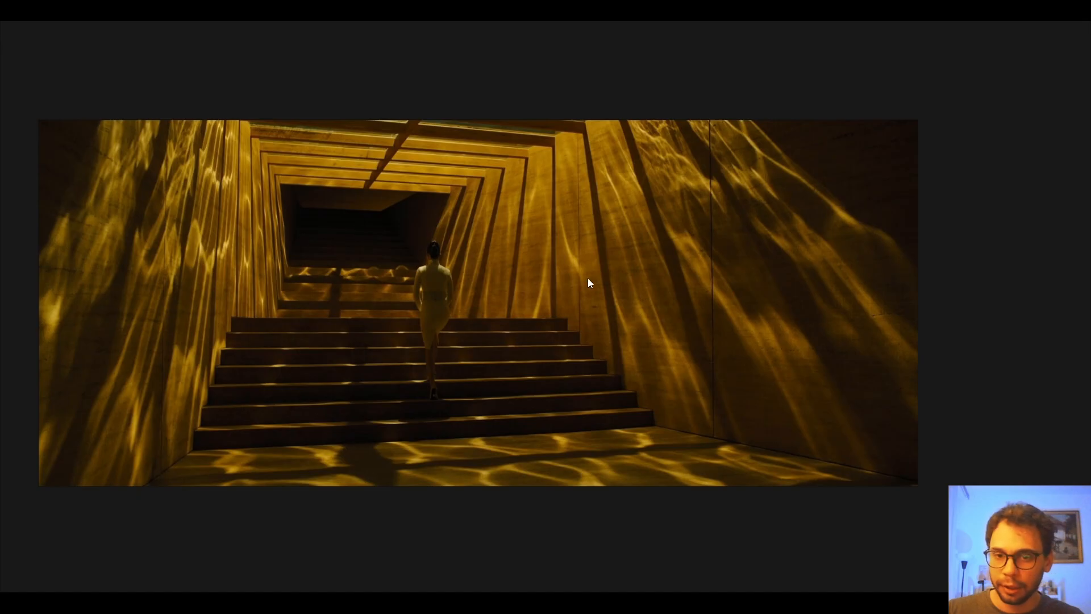
pyautogui.hotkey('ctrl', 'f')
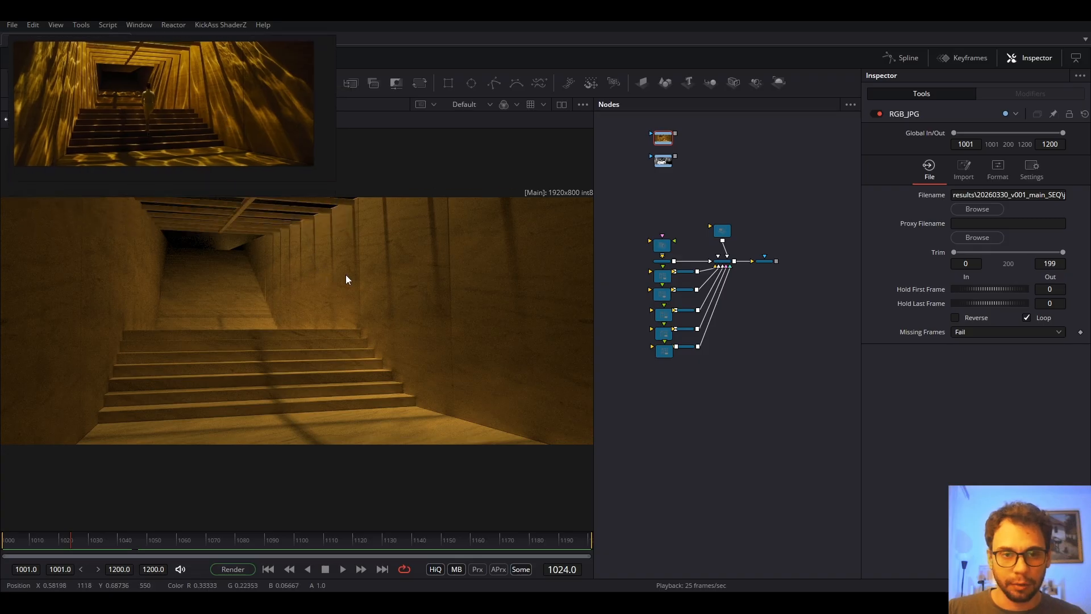
pyautogui.moveTo(111, 52)
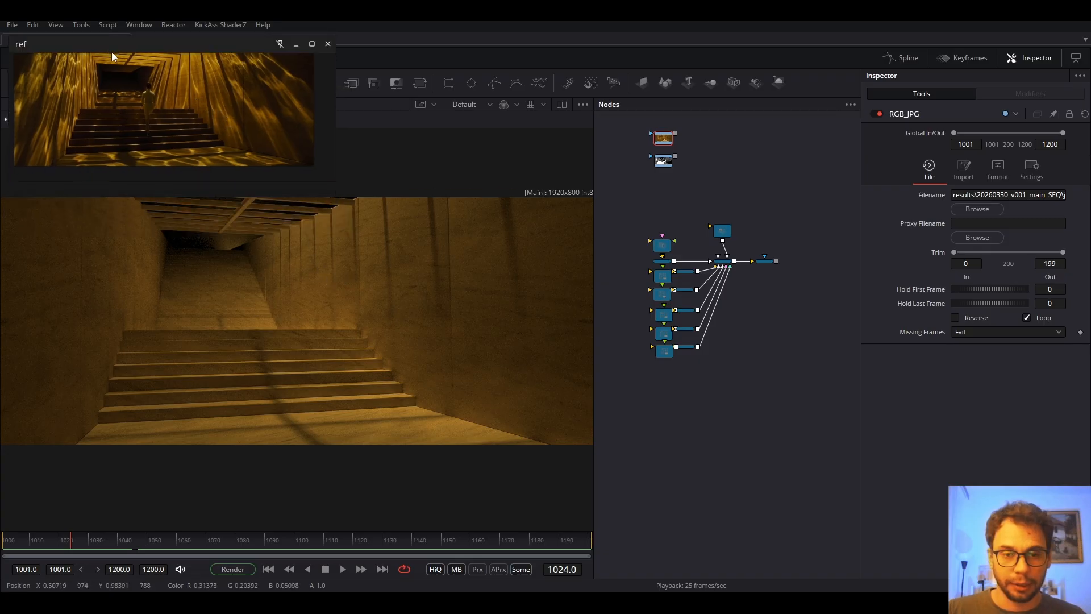
pyautogui.moveTo(172, 89); pyautogui.dragTo(175, 107)
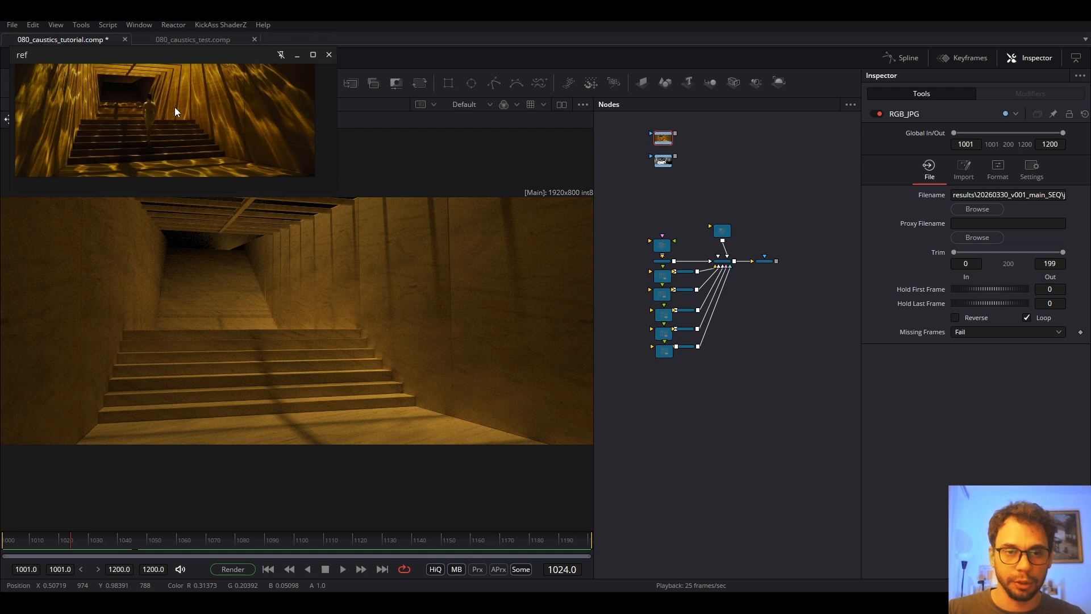
pyautogui.click(297, 55)
# Select the SpotLight1 node in the node graph.
pyautogui.scroll(5, 763, 346)
pyautogui.scroll(-5, 738, 310)
pyautogui.click(752, 277)
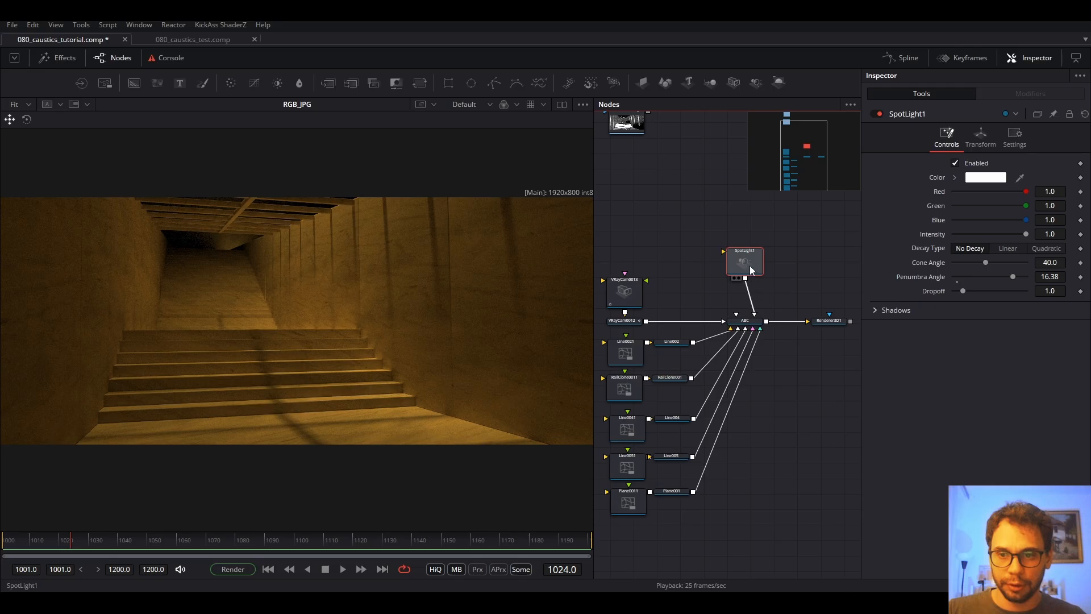
# Delete SpotLight1 and add a Camera 3D node wired into the ABC merge.
pyautogui.press('Delete')
pyautogui.moveTo(743, 251); pyautogui.dragTo(751, 278)
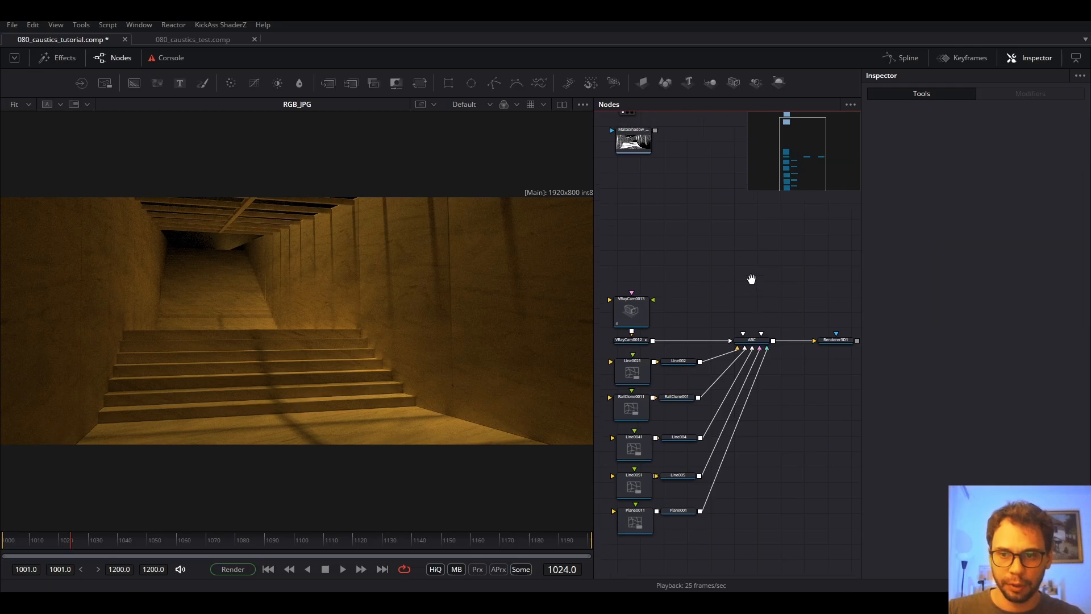
pyautogui.hotkey('shift', 'space')
pyautogui.write('nois')
pyautogui.press('BackSpace')
pyautogui.press('BackSpace')
pyautogui.press('BackSpace')
pyautogui.press('BackSpace')
pyautogui.write('ca')
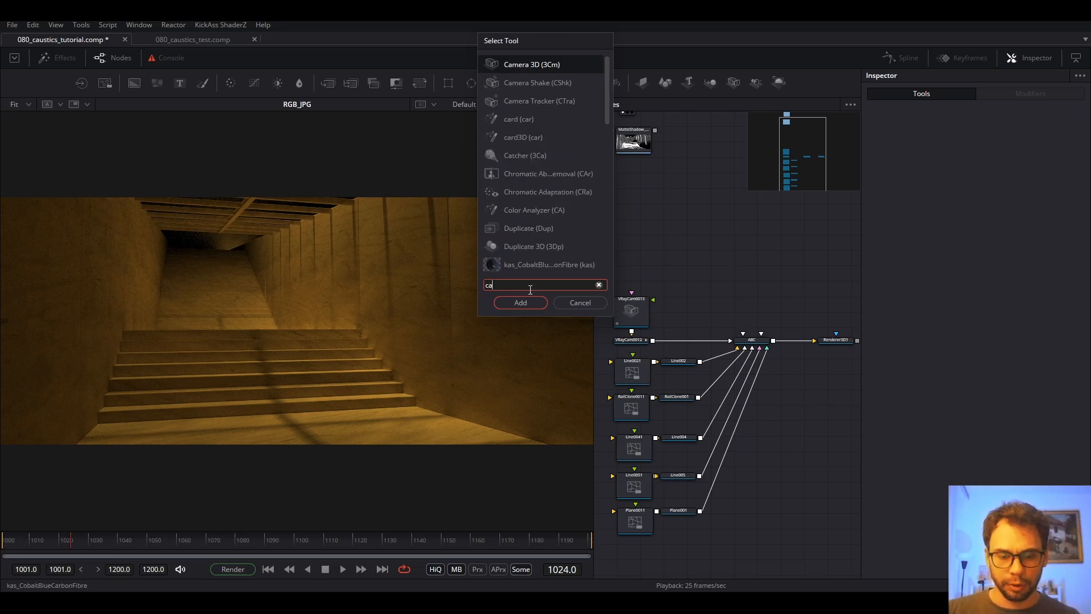
pyautogui.click(521, 302)
pyautogui.moveTo(753, 256); pyautogui.dragTo(760, 348)
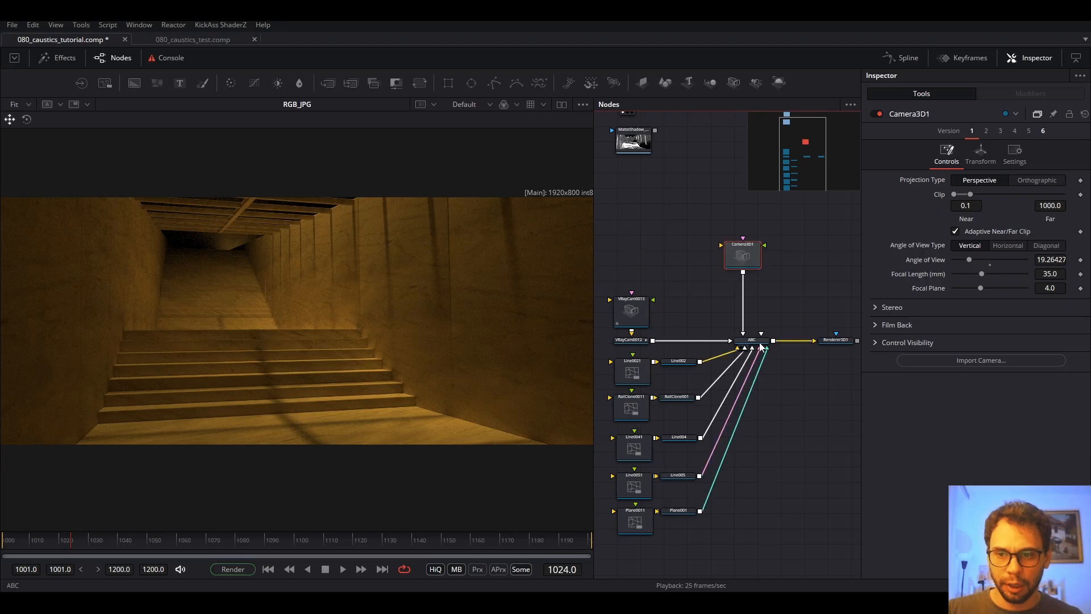
pyautogui.click(759, 341)
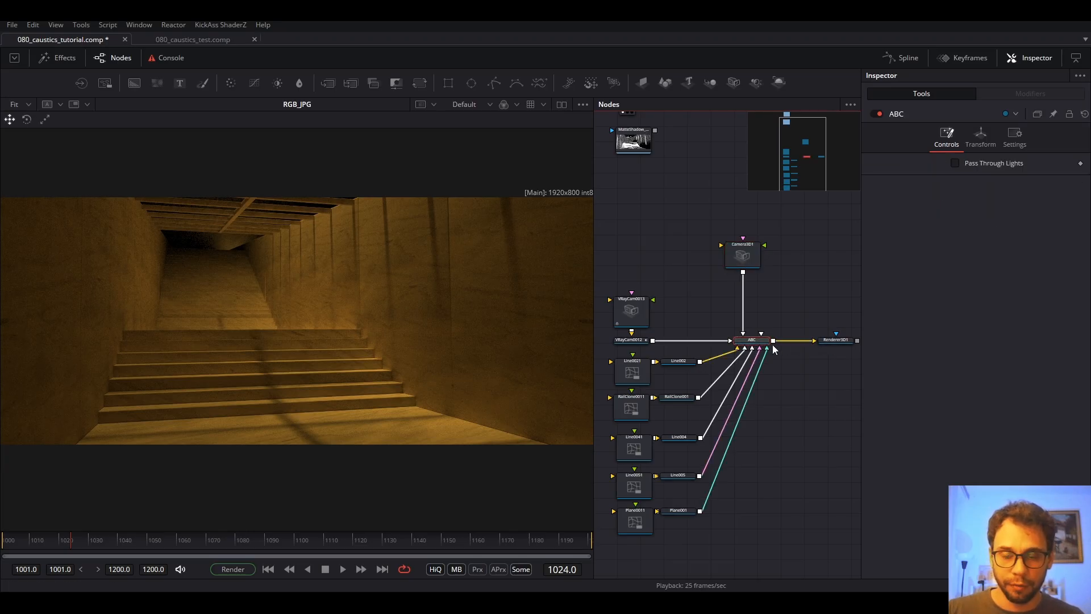
# View the ABC scene and raise Camera3D1 above the stairs.
pyautogui.press('1')
pyautogui.moveTo(383, 321); pyautogui.dragTo(511, 309)
pyautogui.click(749, 256)
pyautogui.moveTo(375, 369); pyautogui.dragTo(385, 165)
pyautogui.moveTo(392, 250); pyautogui.dragTo(442, 361)
pyautogui.moveTo(433, 320)
pyautogui.mouseDown()
pyautogui.moveTo(429, 290)
pyautogui.moveTo(433, 337)
pyautogui.mouseUp()
pyautogui.scroll(-3, 430, 291)
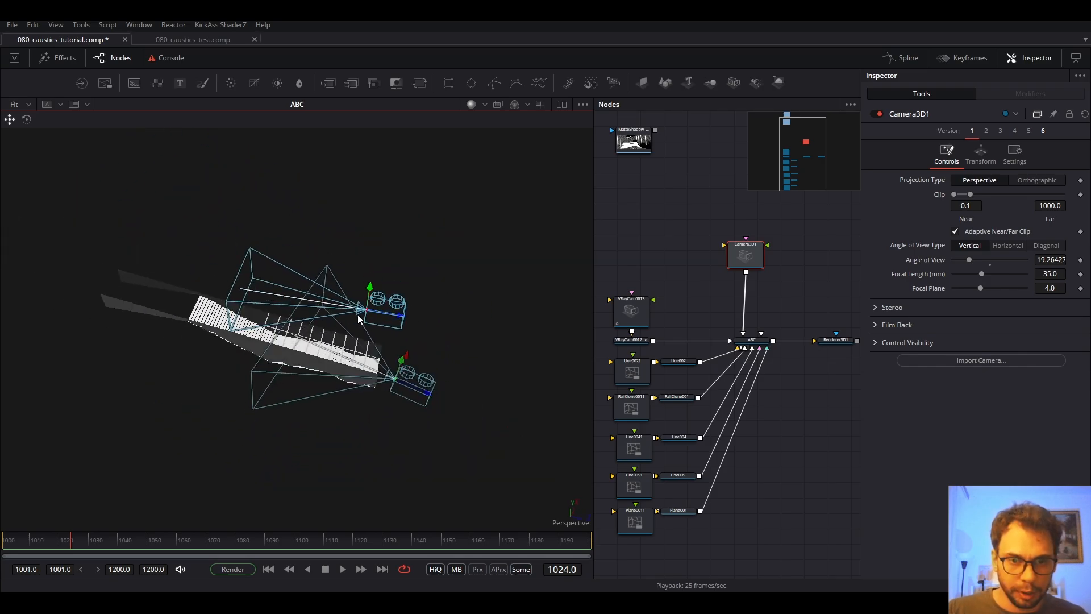
# Tilt Camera3D1 toward the stairs, setting its X rotation to -90.
pyautogui.click(26, 119)
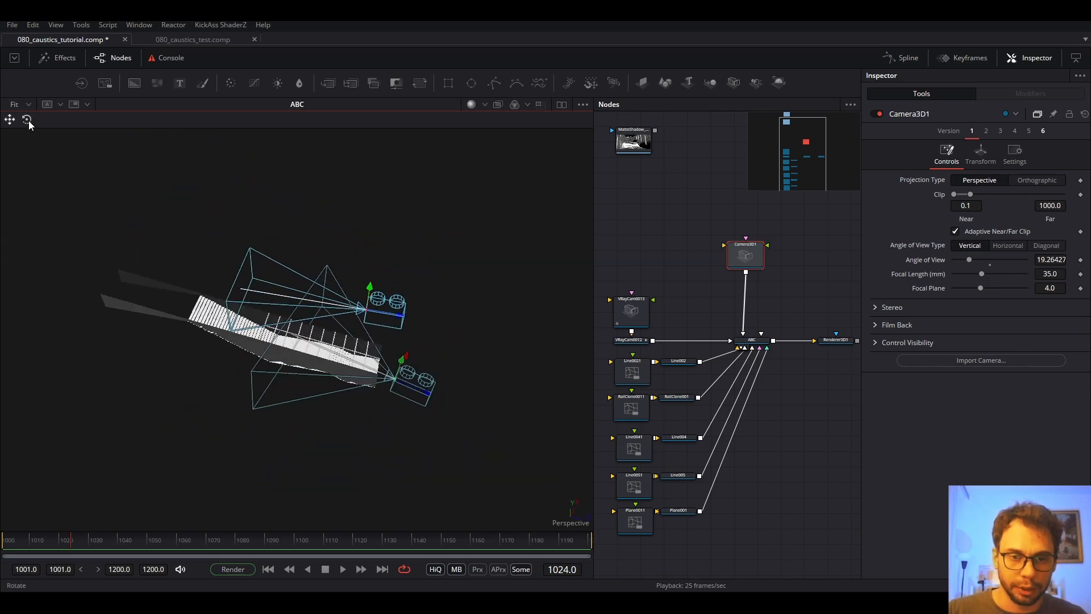
pyautogui.moveTo(411, 280); pyautogui.dragTo(415, 252)
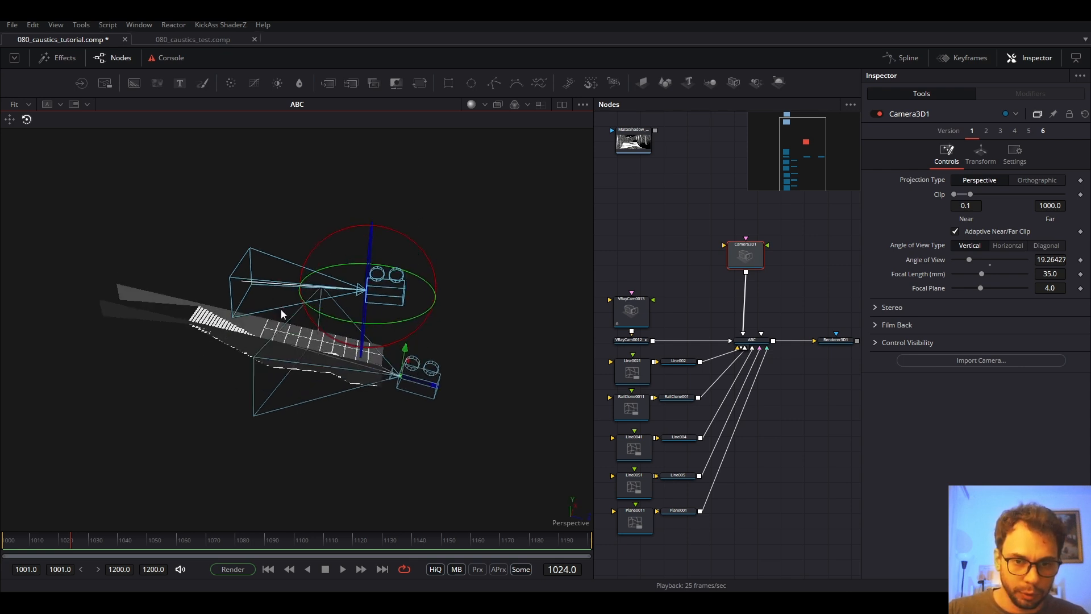
pyautogui.moveTo(401, 306); pyautogui.dragTo(386, 187)
pyautogui.click(979, 162)
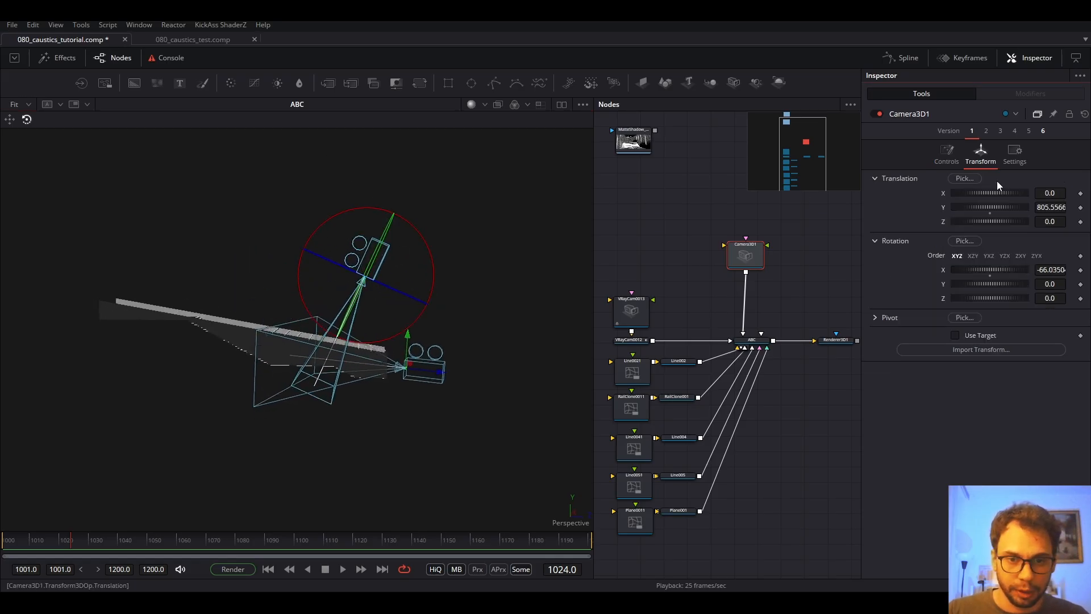
pyautogui.click(1061, 270)
pyautogui.write('-90')
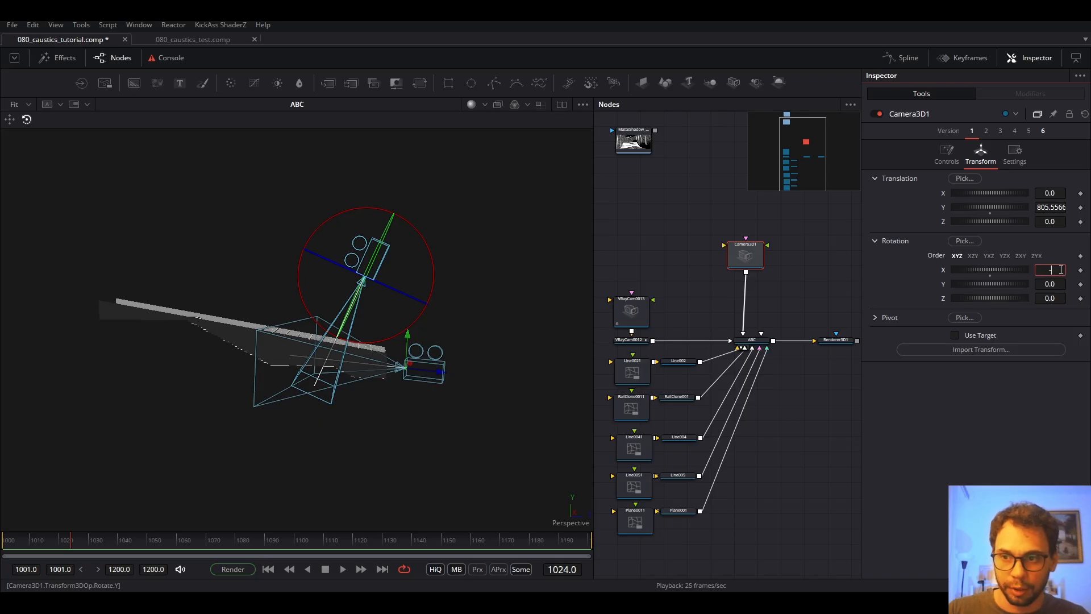
pyautogui.press('Tab')
# Reposition Camera3D1 above the stairs, settling at Y 1105.034.
pyautogui.click(9, 119)
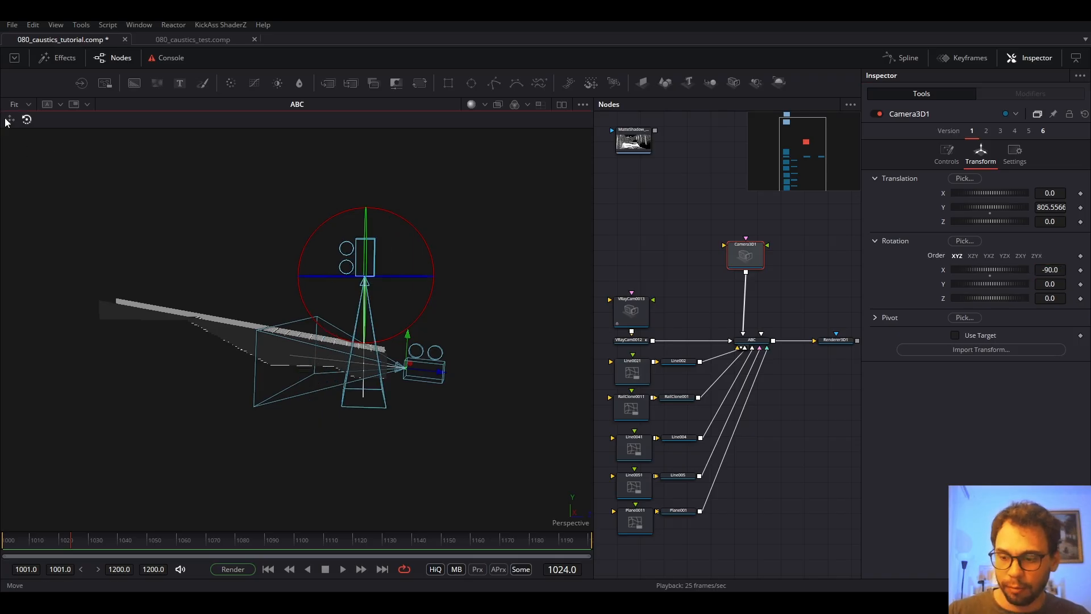
pyautogui.moveTo(368, 264); pyautogui.dragTo(368, 200)
pyautogui.moveTo(370, 242); pyautogui.dragTo(288, 235)
pyautogui.moveTo(308, 283)
pyautogui.mouseDown()
pyautogui.moveTo(267, 302)
pyautogui.moveTo(209, 227)
pyautogui.moveTo(278, 250)
pyautogui.moveTo(320, 289)
pyautogui.moveTo(313, 275)
pyautogui.mouseUp()
pyautogui.moveTo(319, 288); pyautogui.dragTo(341, 300)
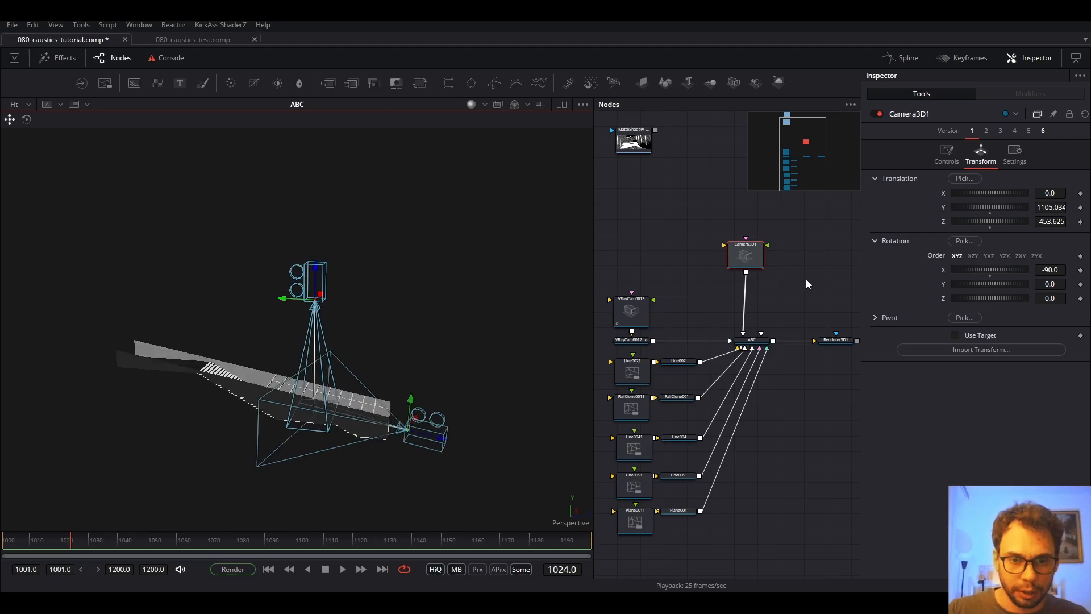
# Widen Camera3D1's angle of view to 48.6 and check the framing.
pyautogui.click(946, 153)
pyautogui.moveTo(970, 258); pyautogui.dragTo(991, 259)
pyautogui.moveTo(410, 352); pyautogui.dragTo(469, 390)
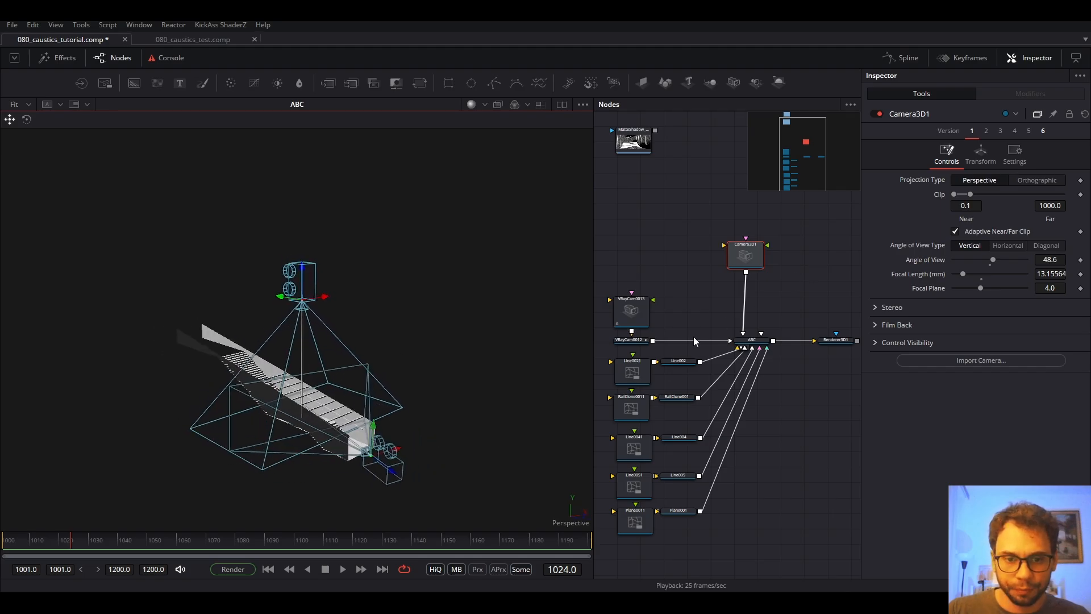
pyautogui.scroll(4, 705, 284)
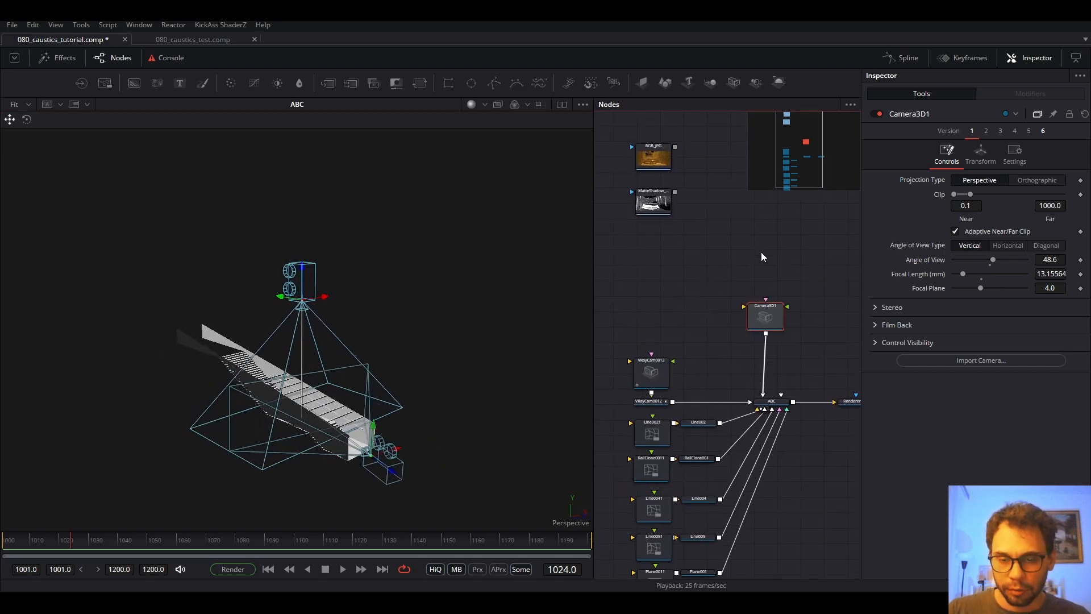
# Add a FastNoise node through the 'fast' tool search and view it.
pyautogui.click(752, 234)
pyautogui.hotkey('shift', 'space')
pyautogui.write('ca')
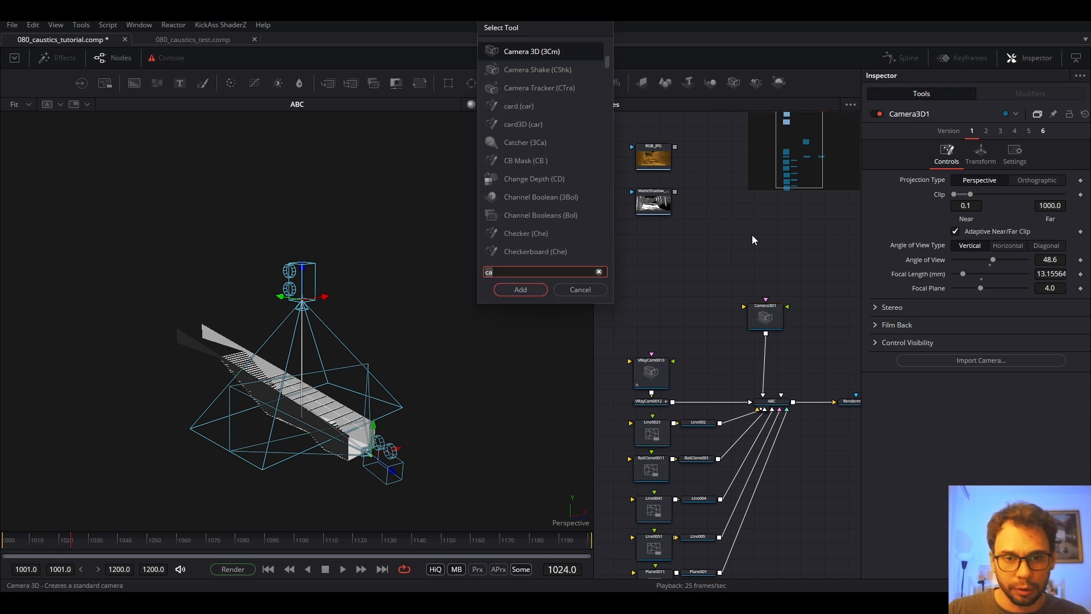
pyautogui.press('BackSpace')
pyautogui.press('BackSpace')
pyautogui.write('fast')
pyautogui.press('Return')
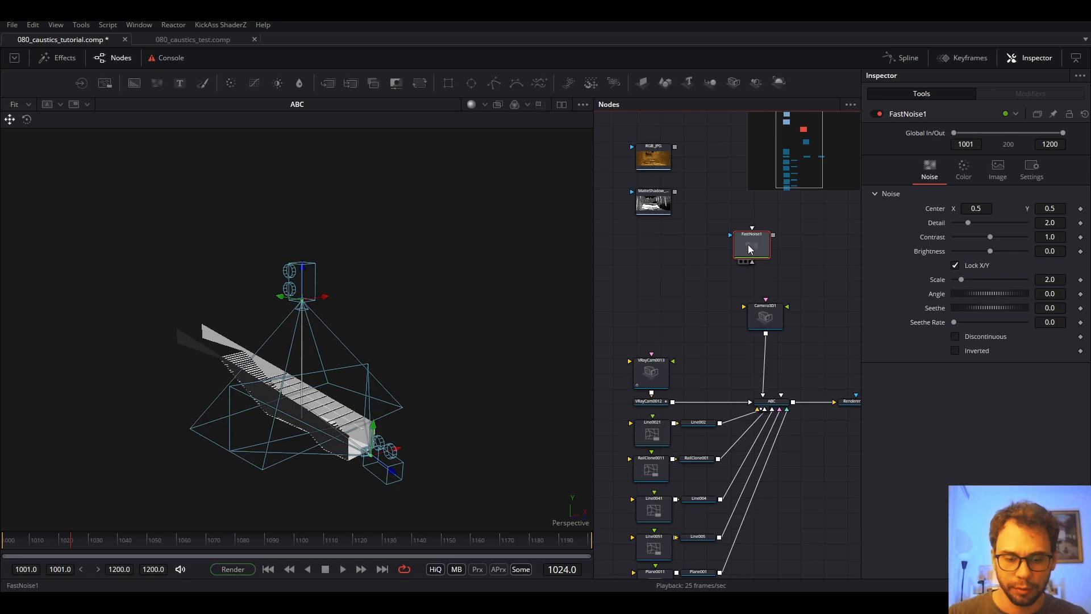
pyautogui.press('1')
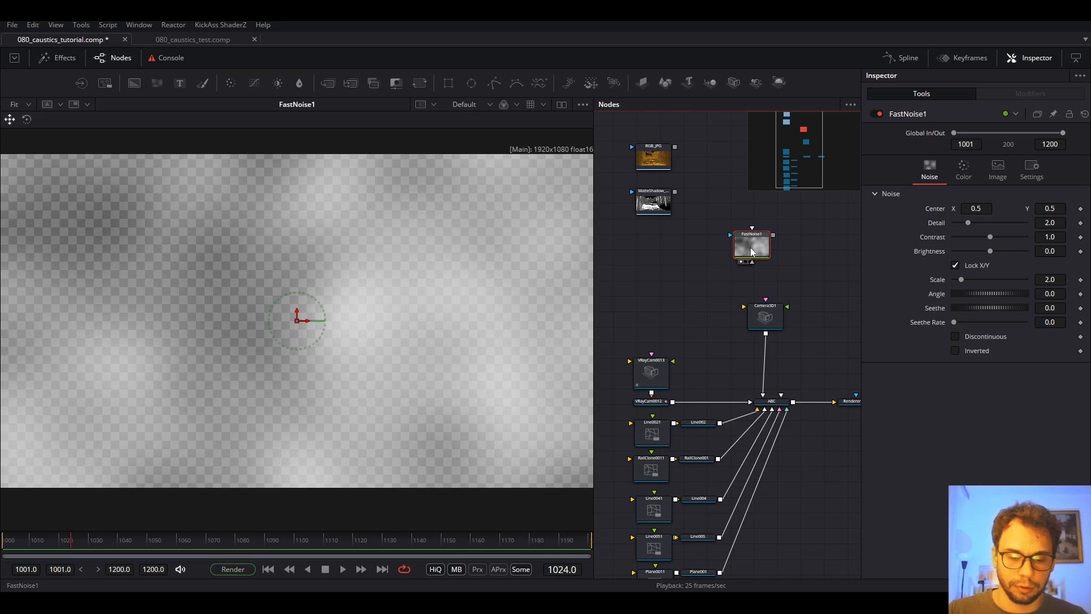
# Place FastNoise1 above the camera and make the noise discontinuous and inverted.
pyautogui.moveTo(751, 252); pyautogui.dragTo(756, 246)
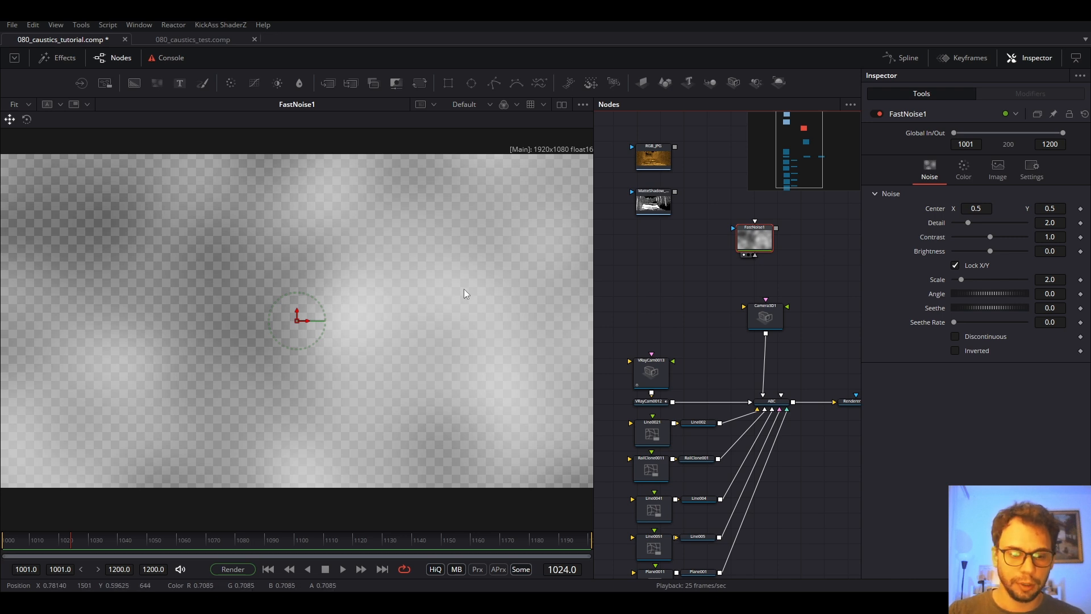
pyautogui.moveTo(708, 236); pyautogui.dragTo(680, 312)
pyautogui.moveTo(726, 319); pyautogui.dragTo(730, 309)
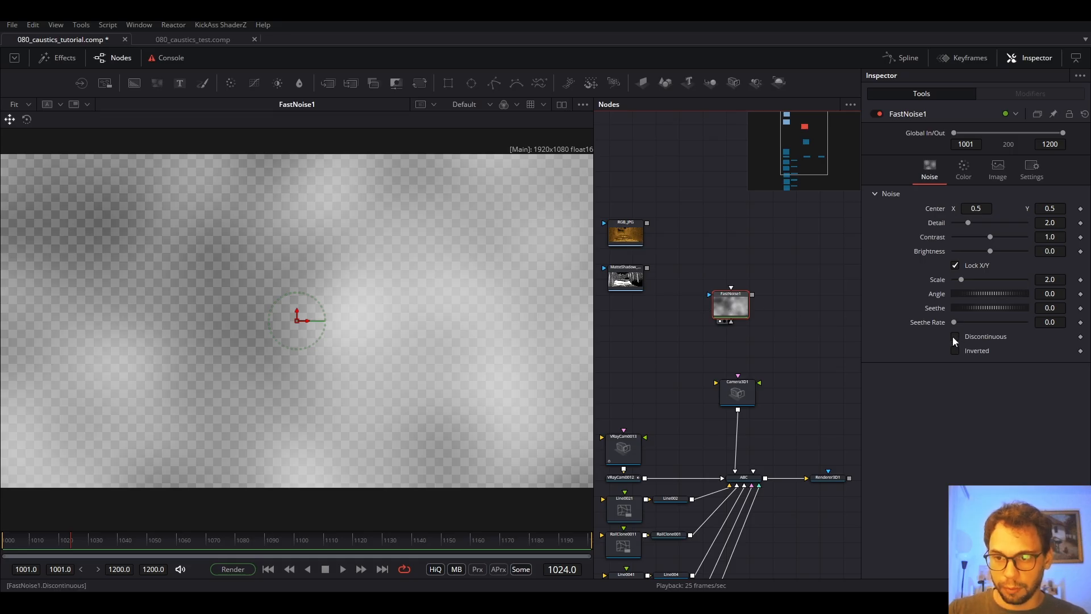
pyautogui.click(954, 337)
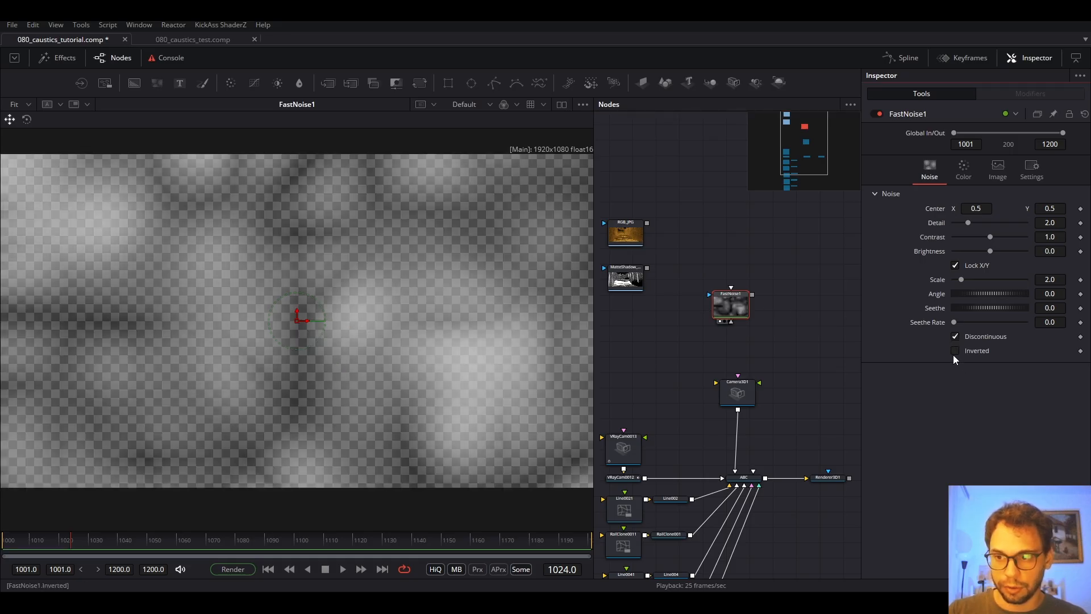
pyautogui.click(955, 351)
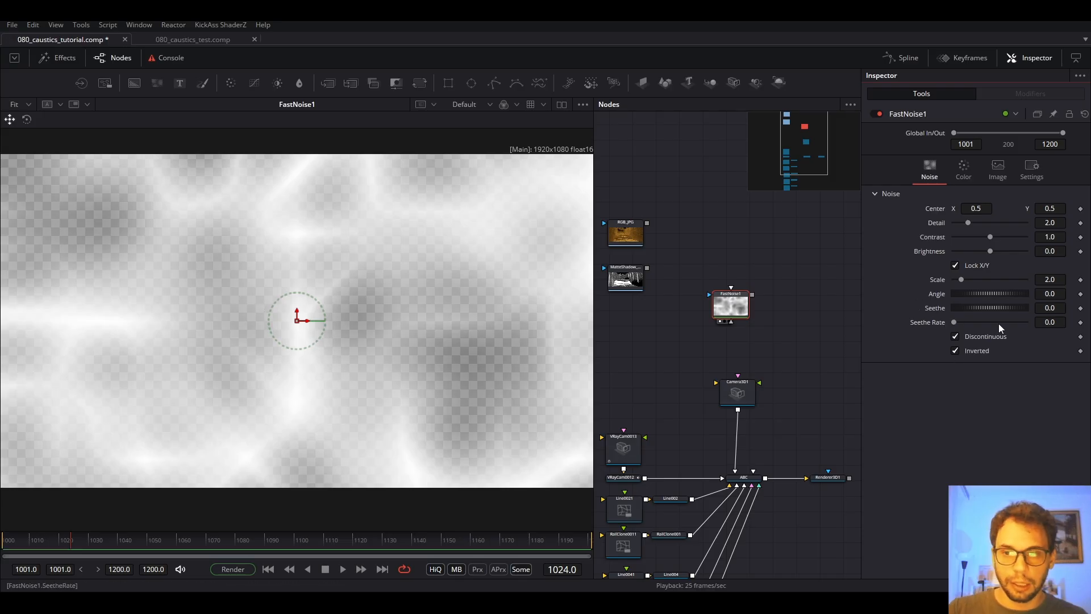
# Set Seethe Rate to 0.394 and raise Detail to about 2.83, previewing playback.
pyautogui.moveTo(954, 322); pyautogui.dragTo(982, 323)
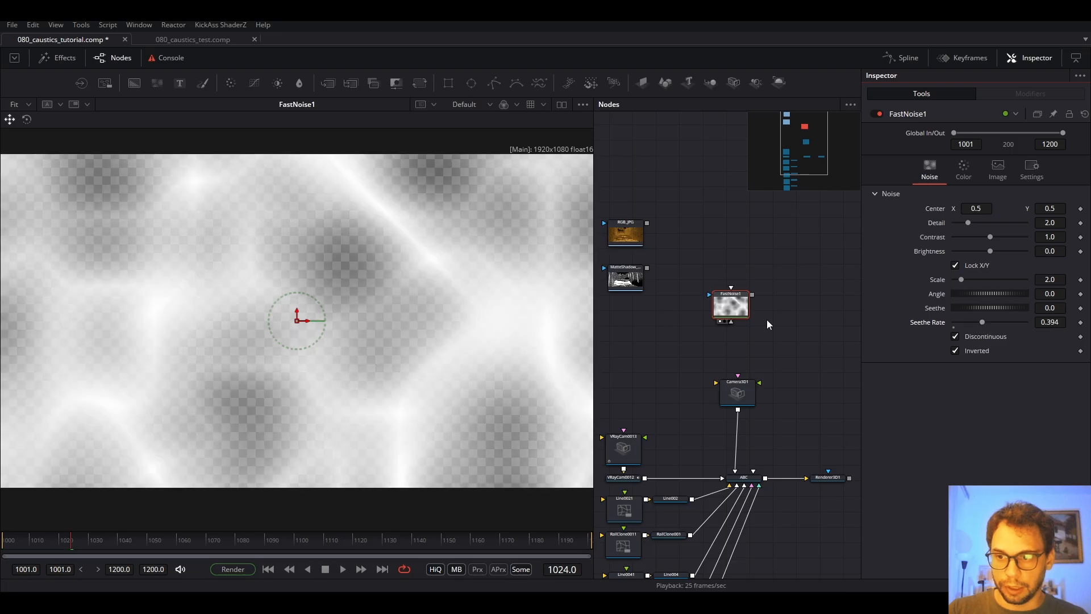
pyautogui.press('space')
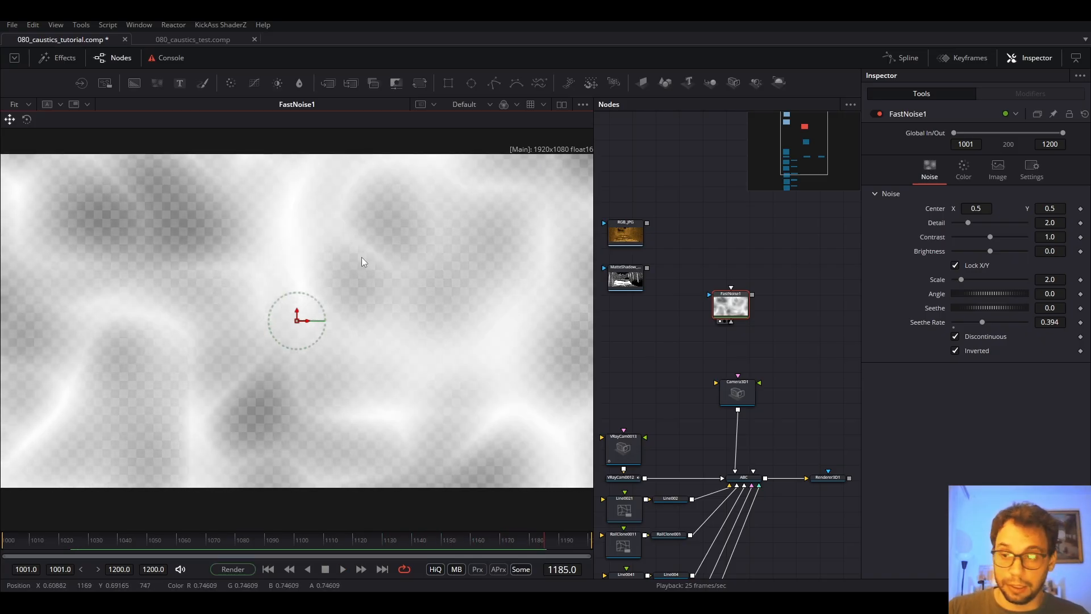
pyautogui.moveTo(968, 224); pyautogui.dragTo(998, 236)
pyautogui.click(999, 180)
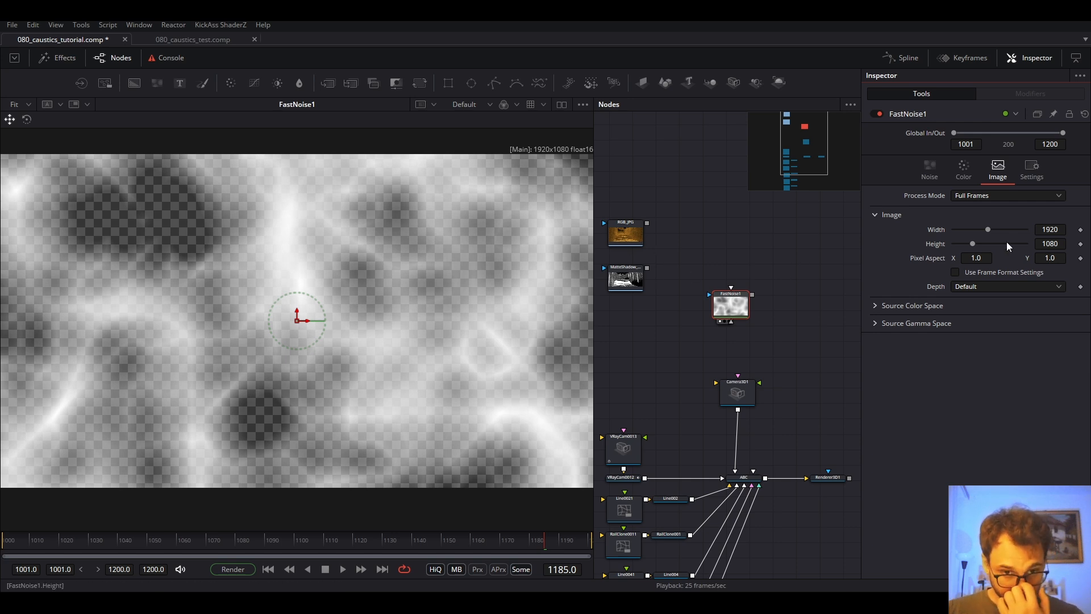
# Set the FastNoise1 image height to 1920 and preview the square noise.
pyautogui.click(1055, 248)
pyautogui.write('1')
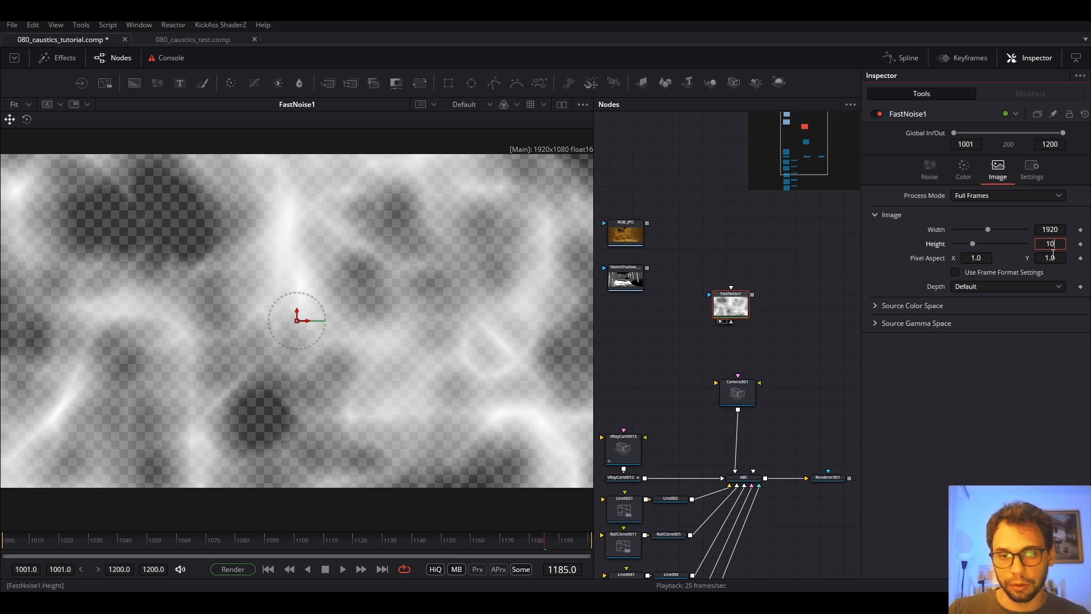
pyautogui.write('920')
pyautogui.press('Tab')
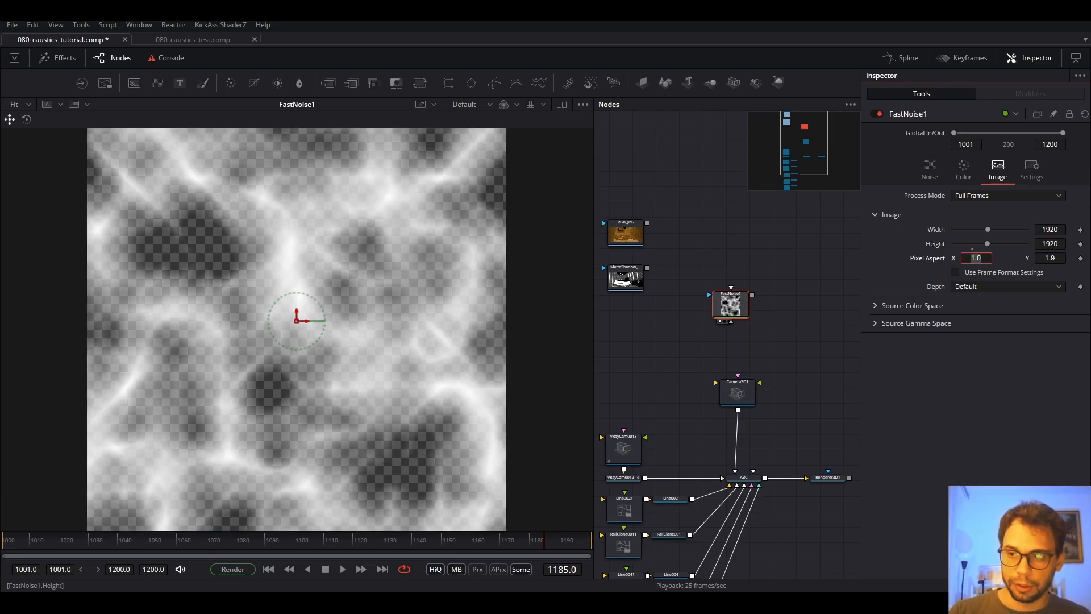
pyautogui.click(738, 309)
pyautogui.press('space')
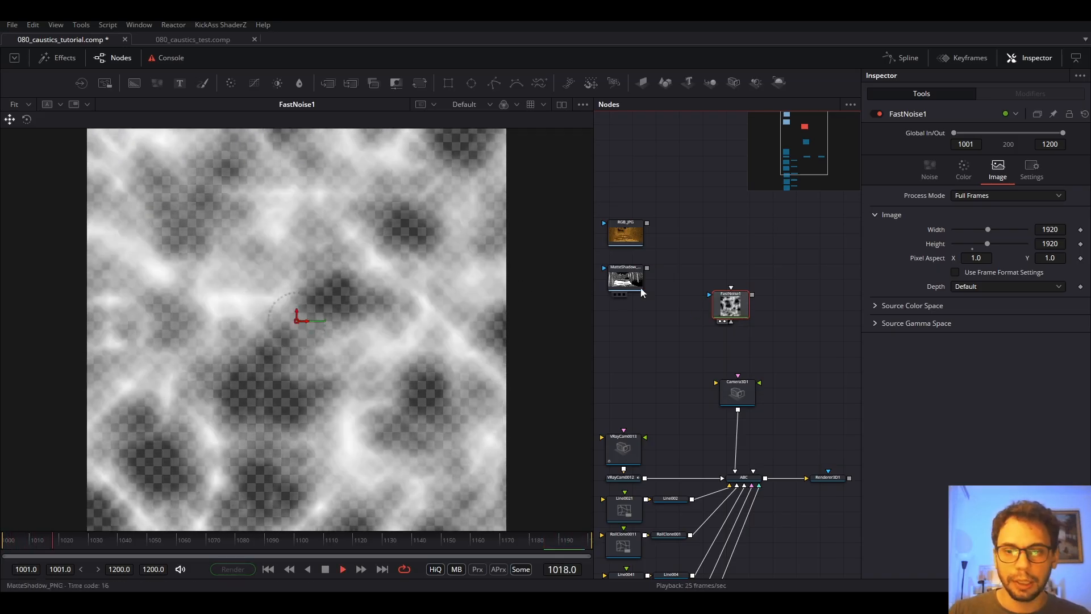
# Raise noise Scale to 15.75, preview it, and connect FastNoise1 into Camera3D1.
pyautogui.click(930, 171)
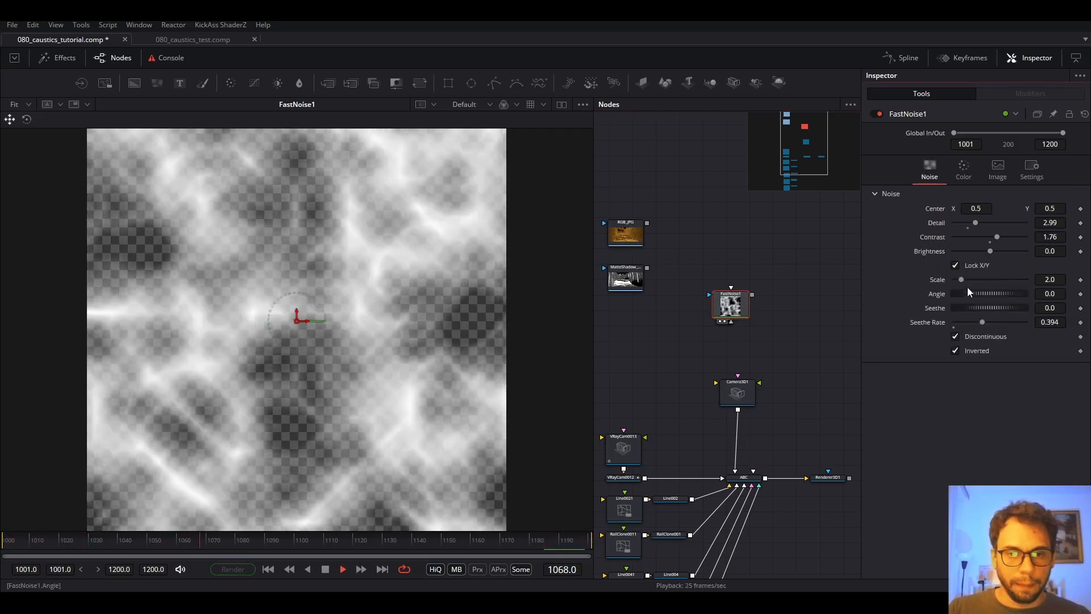
pyautogui.press('space')
pyautogui.moveTo(962, 279); pyautogui.dragTo(972, 279)
pyautogui.moveTo(987, 279); pyautogui.dragTo(1014, 279)
pyautogui.press('space')
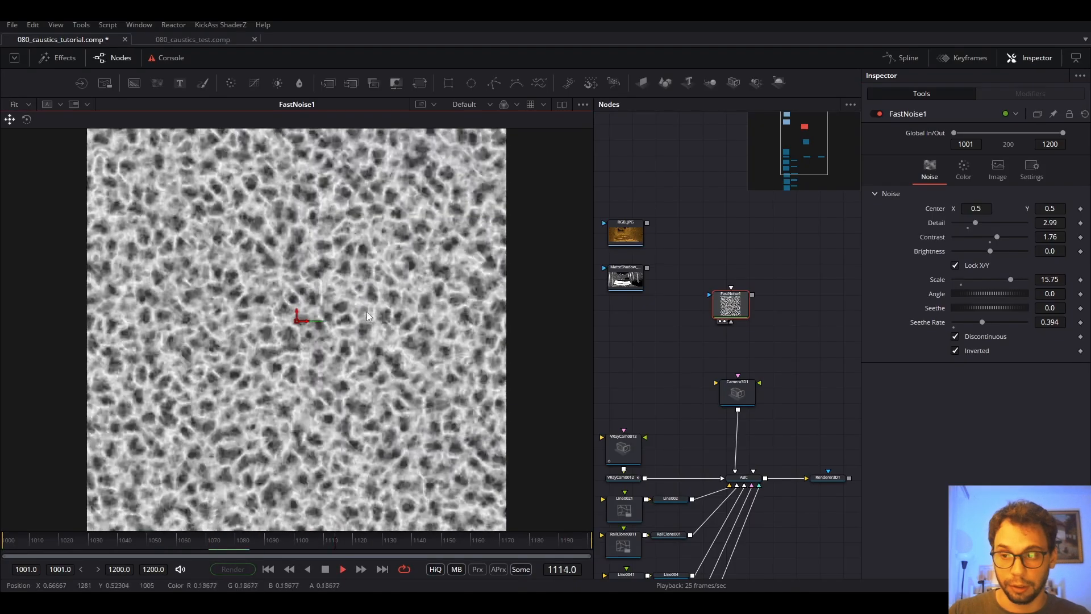
pyautogui.press('space')
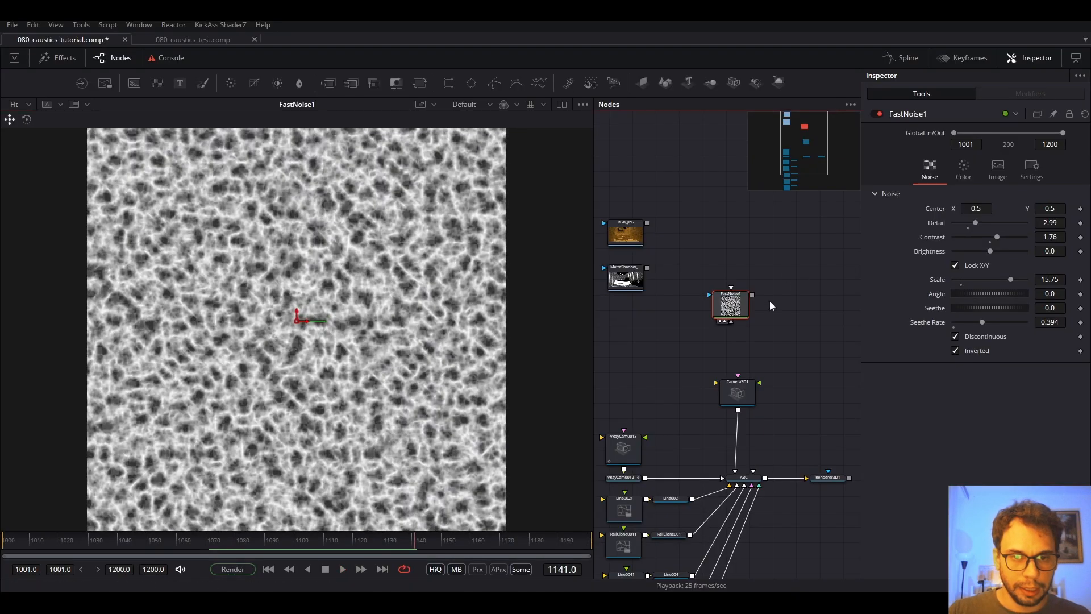
pyautogui.moveTo(768, 363); pyautogui.dragTo(771, 336)
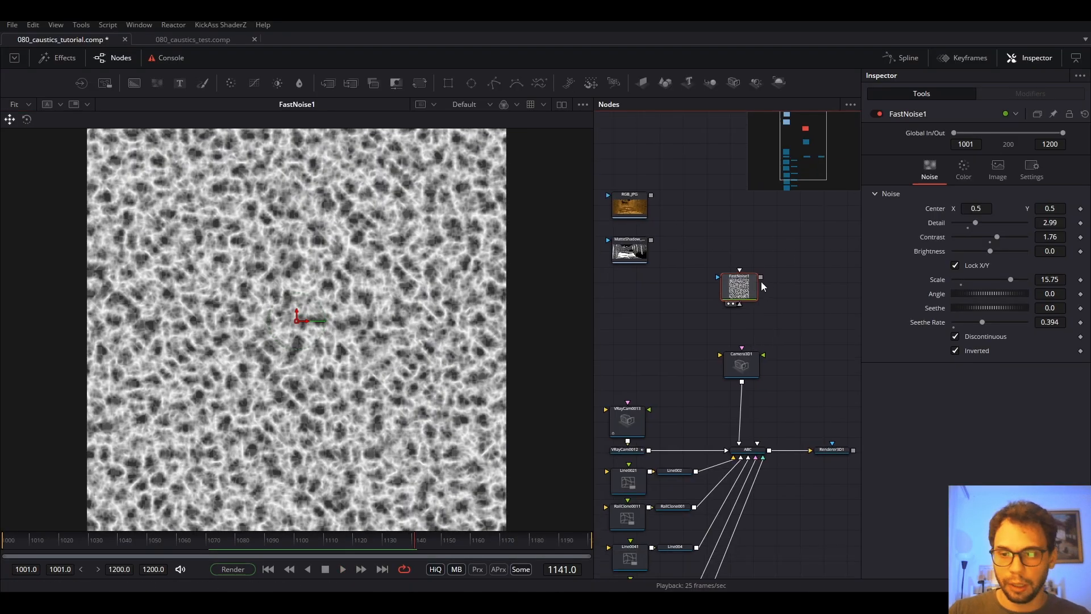
pyautogui.moveTo(762, 279); pyautogui.dragTo(755, 347)
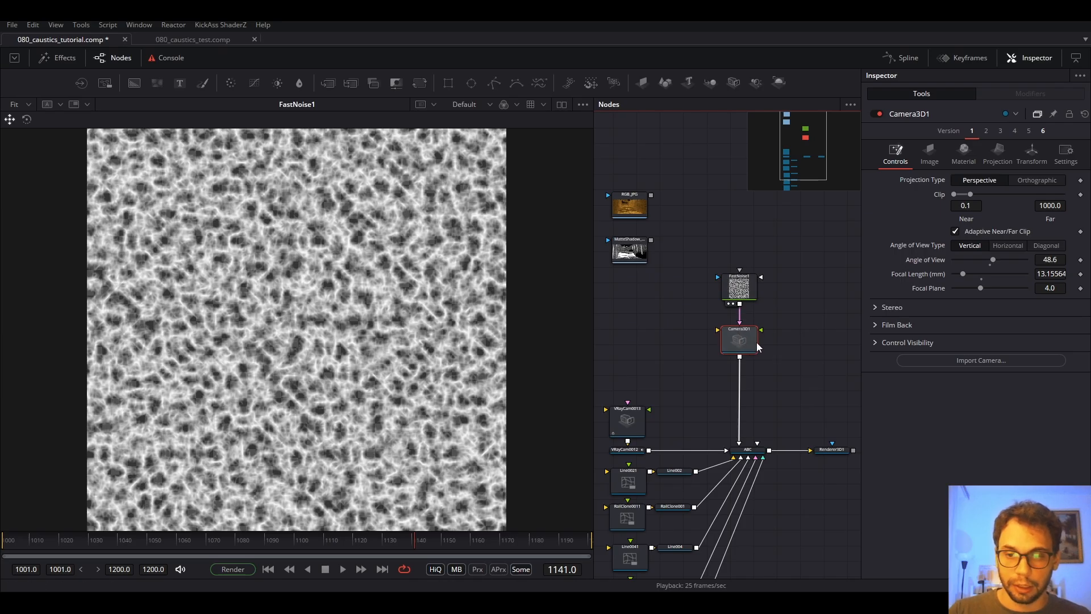
# Enable Camera3D1's projection in Texture mode with Inside fit.
pyautogui.click(927, 153)
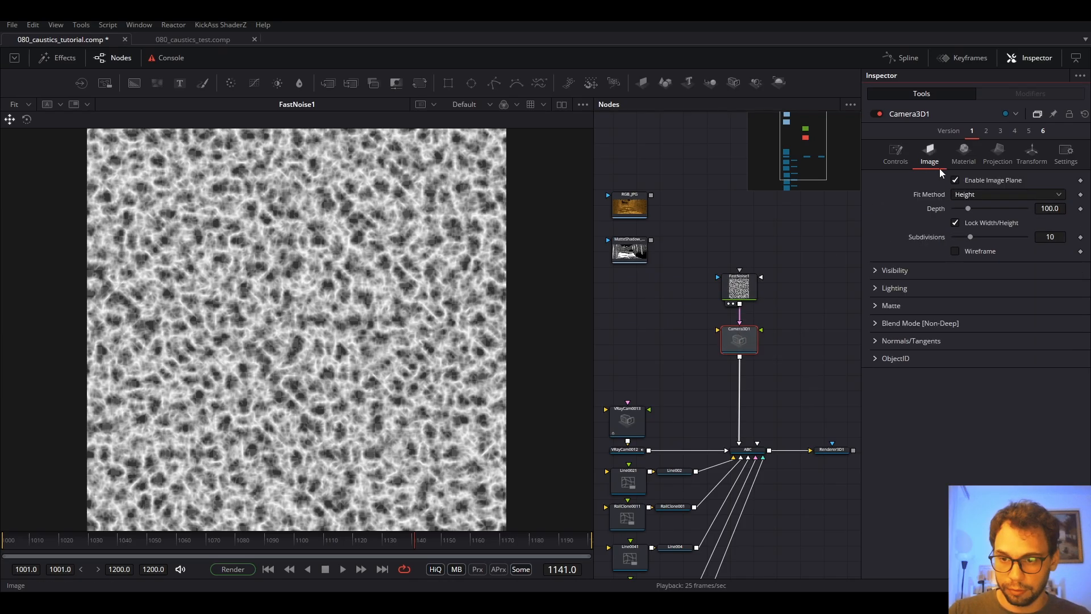
pyautogui.click(1001, 162)
pyautogui.click(981, 193)
pyautogui.click(980, 195)
pyautogui.click(977, 210)
pyautogui.click(969, 234)
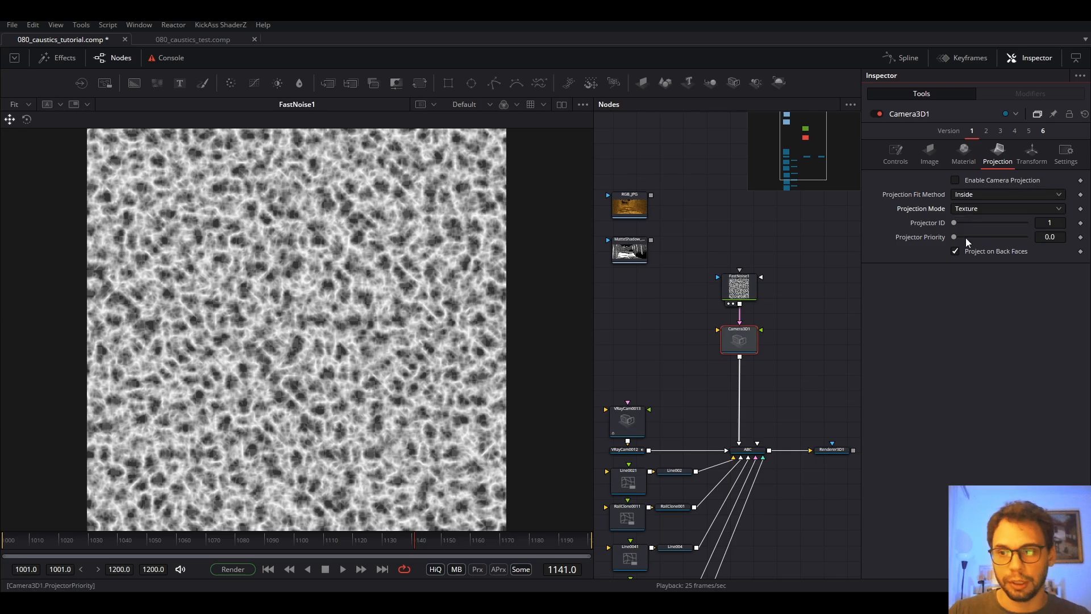
pyautogui.click(968, 182)
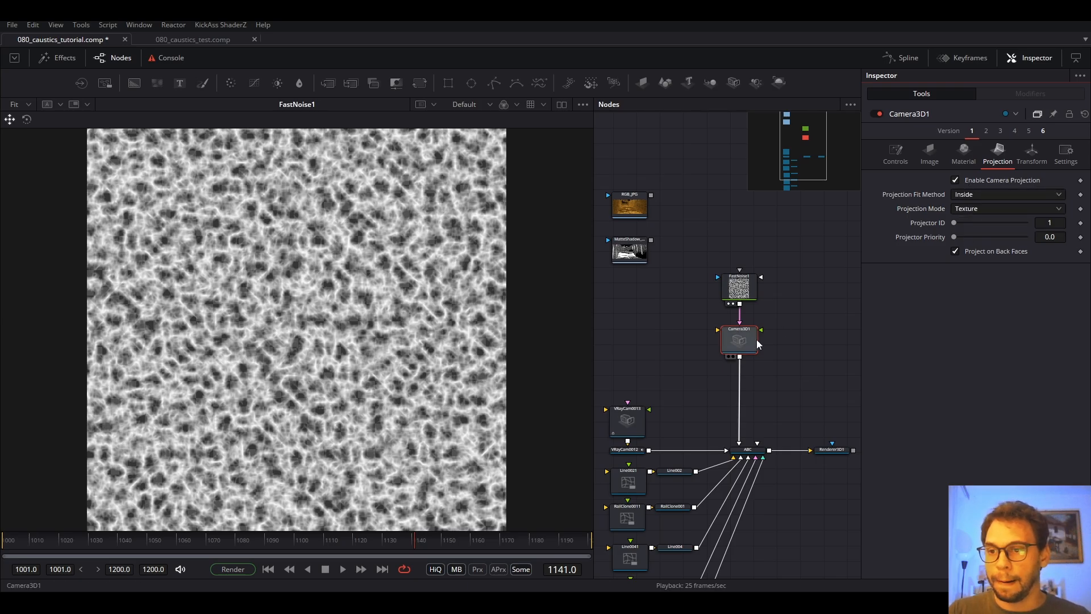
# Show the ABC stair scene in the viewer, centre the stairs and start playback.
pyautogui.moveTo(784, 354); pyautogui.dragTo(806, 252)
pyautogui.moveTo(766, 433); pyautogui.dragTo(799, 363)
pyautogui.click(804, 280)
pyautogui.press('1')
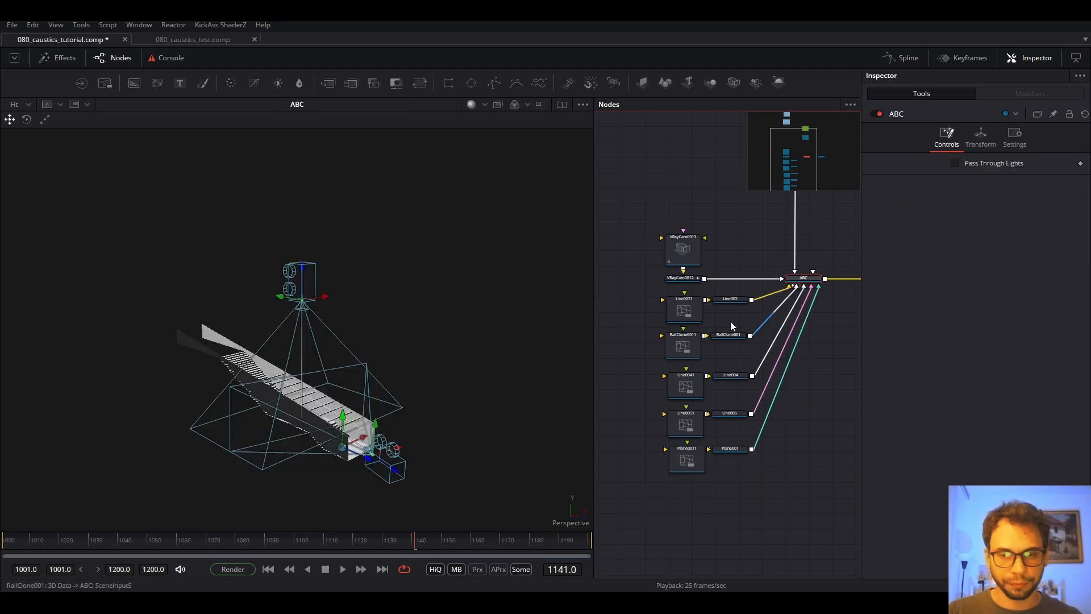
pyautogui.scroll(5, 318, 415)
pyautogui.moveTo(323, 424); pyautogui.dragTo(289, 319)
pyautogui.scroll(-5, 295, 288)
pyautogui.press('space')
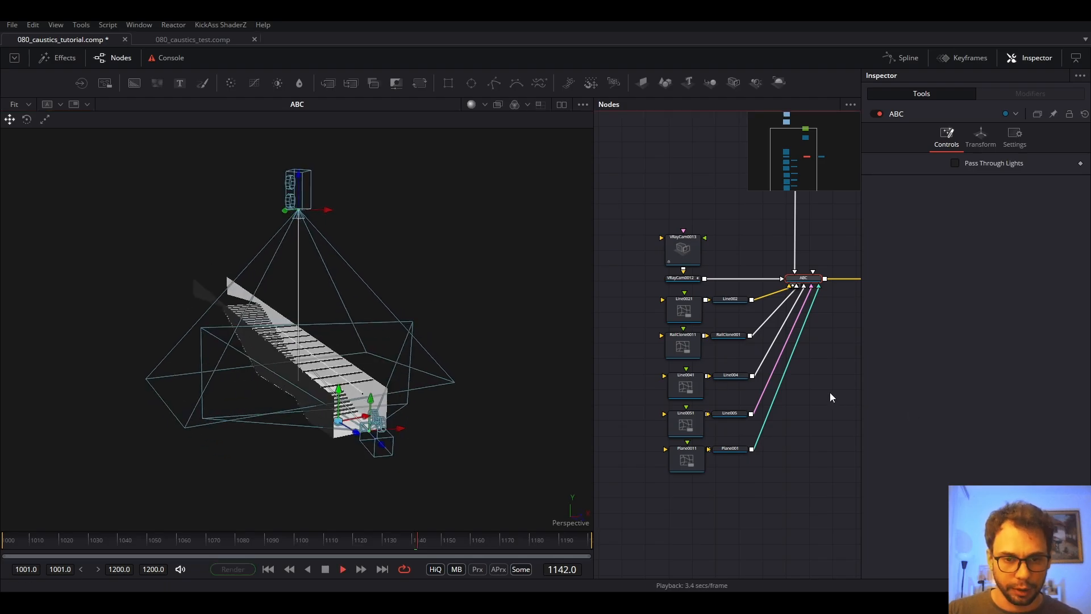
pyautogui.moveTo(830, 396); pyautogui.dragTo(819, 413)
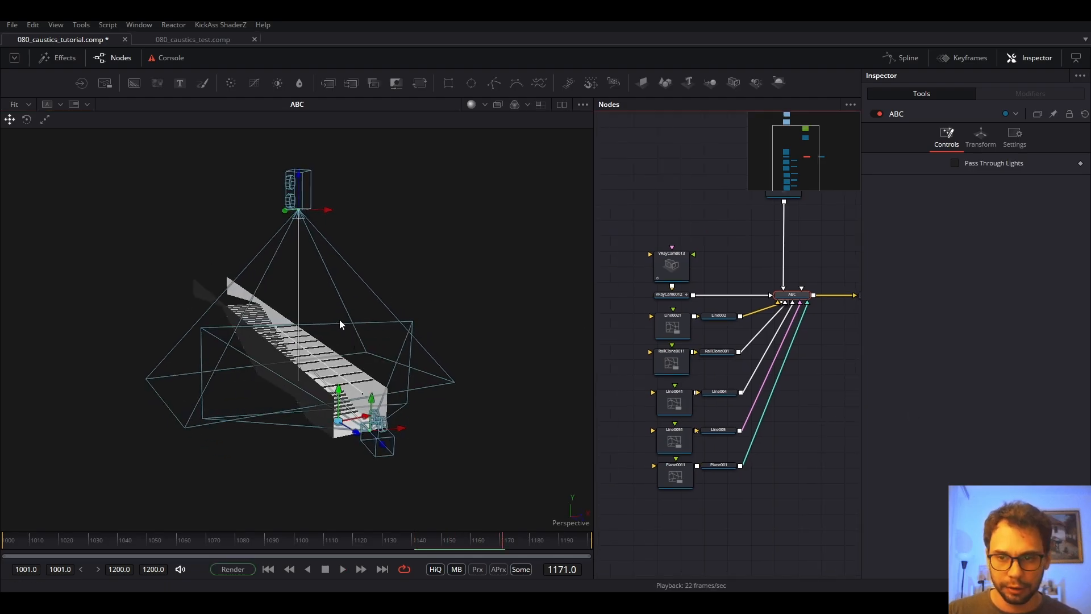
# Add a Catcher node and place it above the VRayCam0013 node.
pyautogui.click(666, 235)
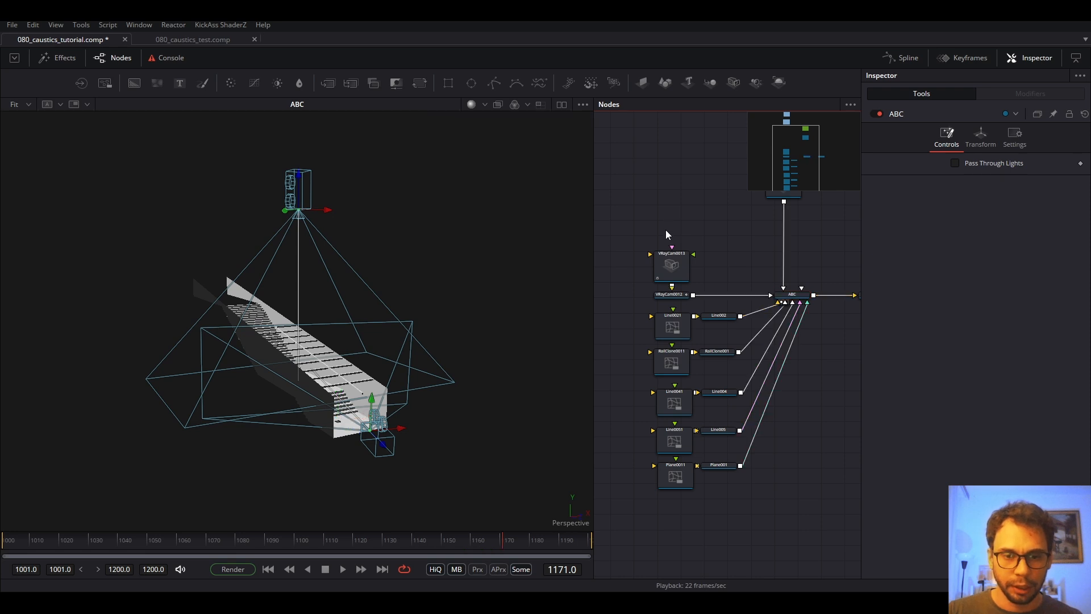
pyautogui.hotkey('shift', 'space')
pyautogui.write('fast')
pyautogui.press('BackSpace')
pyautogui.press('BackSpace')
pyautogui.press('BackSpace')
pyautogui.press('BackSpace')
pyautogui.write('cac')
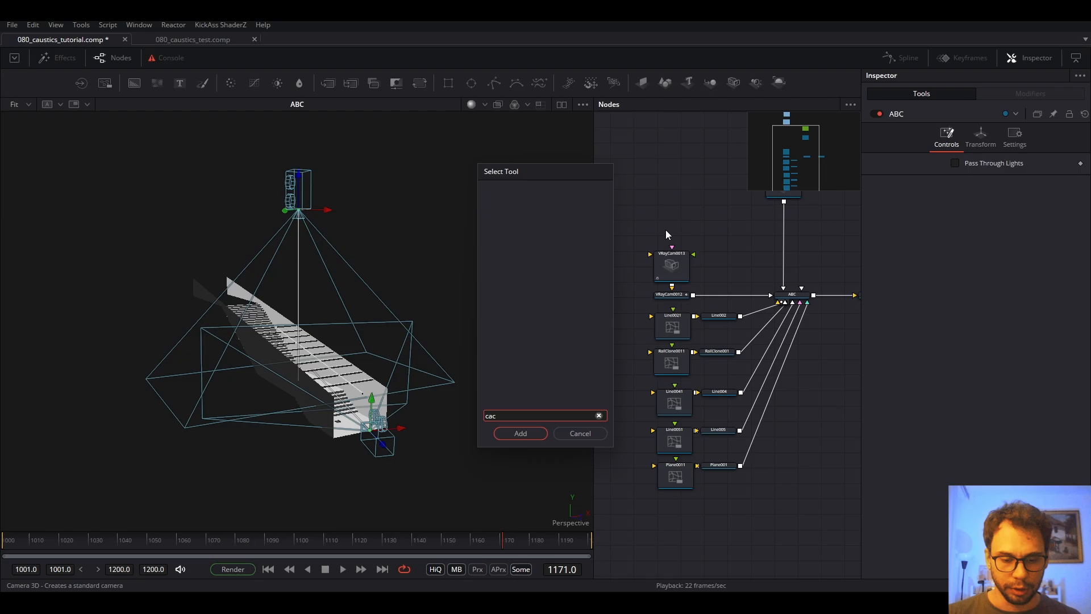
pyautogui.press('BackSpace')
pyautogui.write('tch')
pyautogui.press('Return')
pyautogui.moveTo(666, 218); pyautogui.dragTo(665, 206)
pyautogui.moveTo(705, 242); pyautogui.dragTo(624, 291)
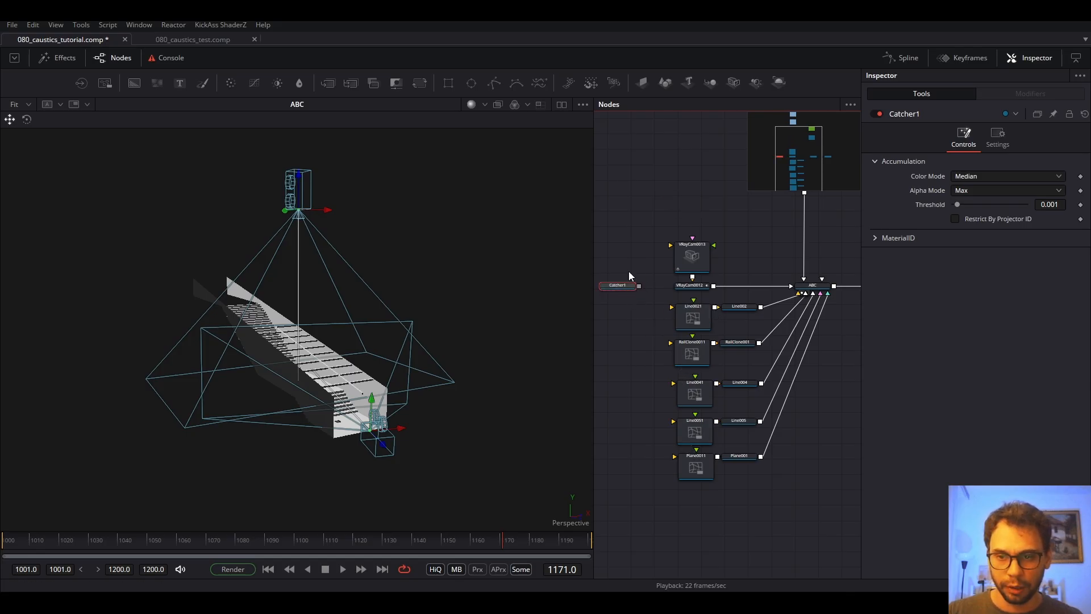
pyautogui.moveTo(618, 285); pyautogui.dragTo(688, 221)
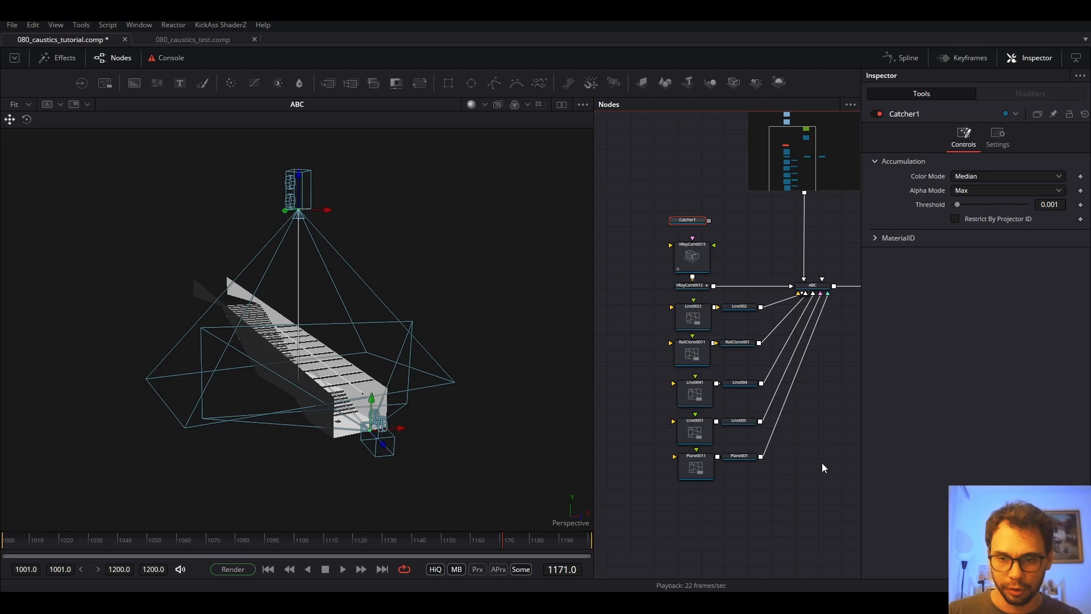
pyautogui.click(822, 462)
# Add a Replace Material 3D node via the tool search ('mater').
pyautogui.hotkey('shift', 'space')
pyautogui.write('catc')
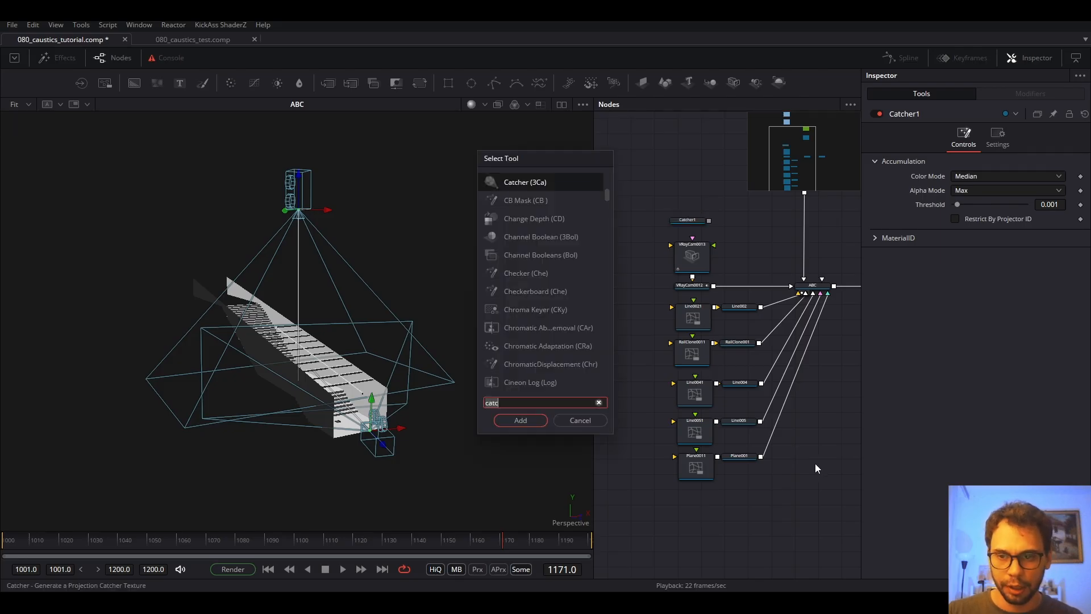
pyautogui.press('BackSpace')
pyautogui.press('BackSpace')
pyautogui.press('BackSpace')
pyautogui.press('BackSpace')
pyautogui.write('mater')
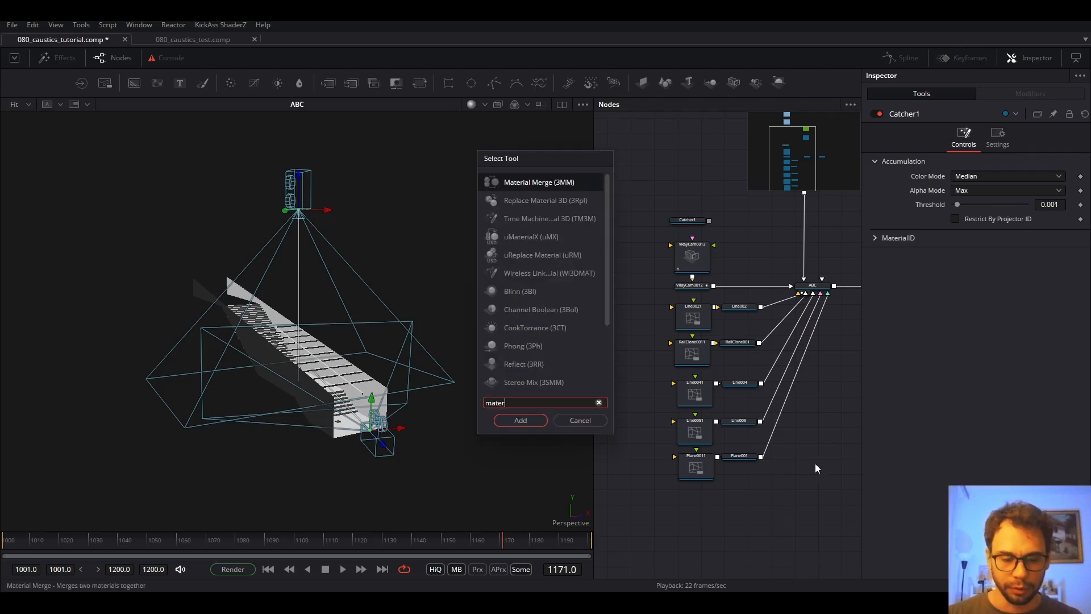
pyautogui.press('Down')
pyautogui.press('Return')
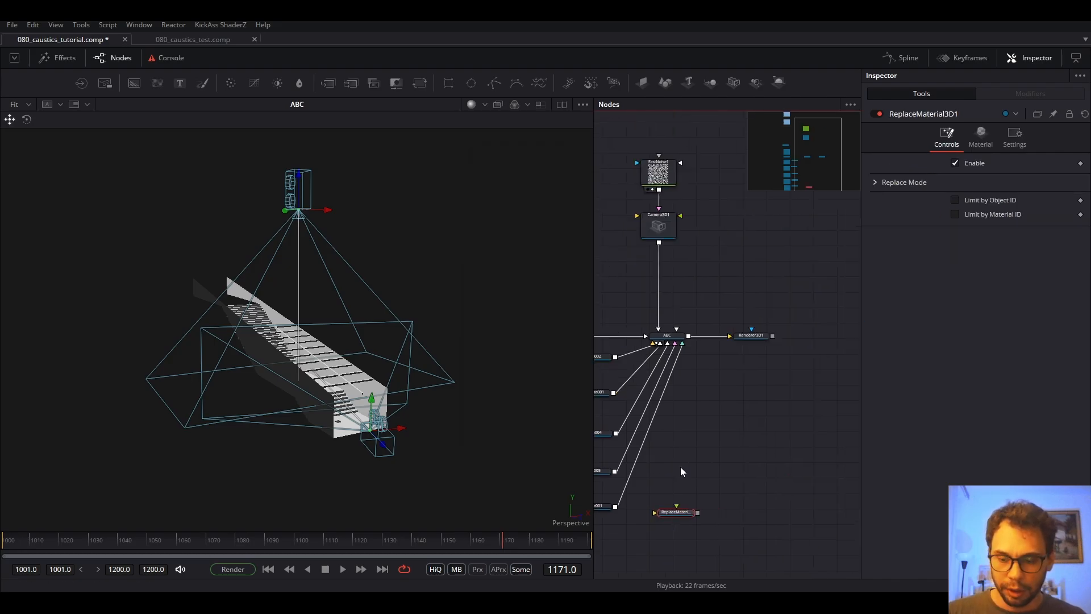
# Insert ReplaceMaterial3D1 between the ABC merge and Renderer3D1, spacing the nodes apart.
pyautogui.moveTo(682, 512); pyautogui.dragTo(767, 394)
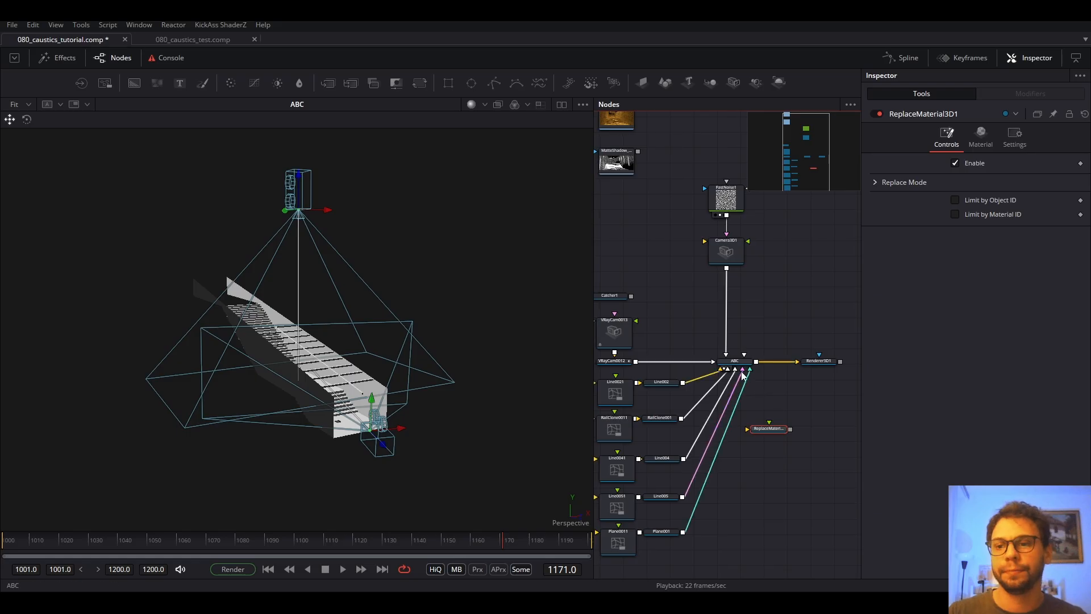
pyautogui.moveTo(819, 361); pyautogui.dragTo(847, 361)
pyautogui.click(738, 362)
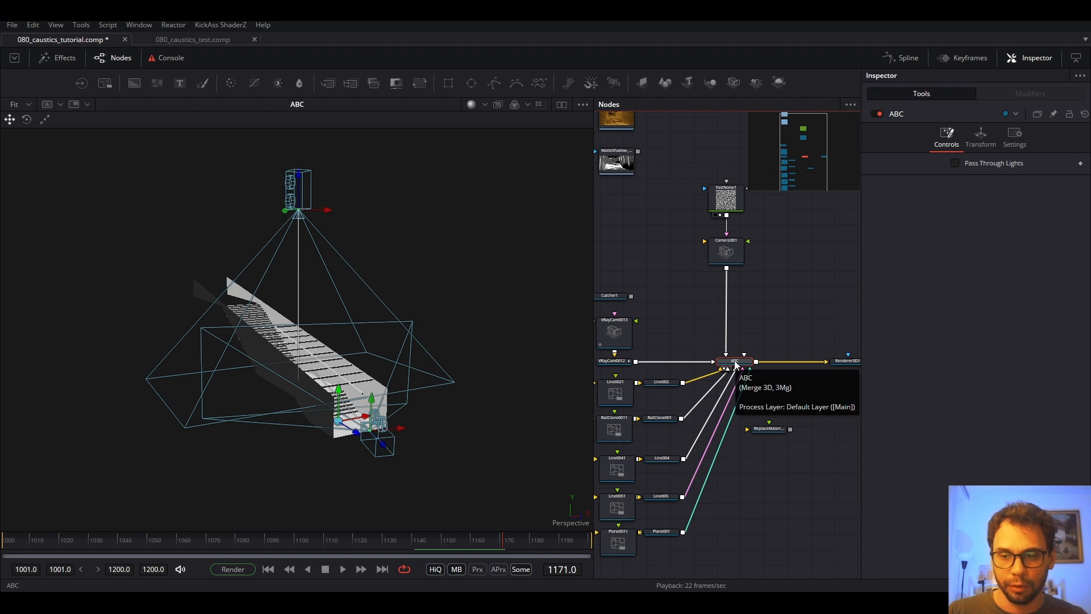
pyautogui.moveTo(768, 429); pyautogui.dragTo(800, 410)
pyautogui.moveTo(694, 411); pyautogui.dragTo(718, 411)
pyautogui.click(717, 457)
pyautogui.moveTo(799, 414); pyautogui.dragTo(824, 416)
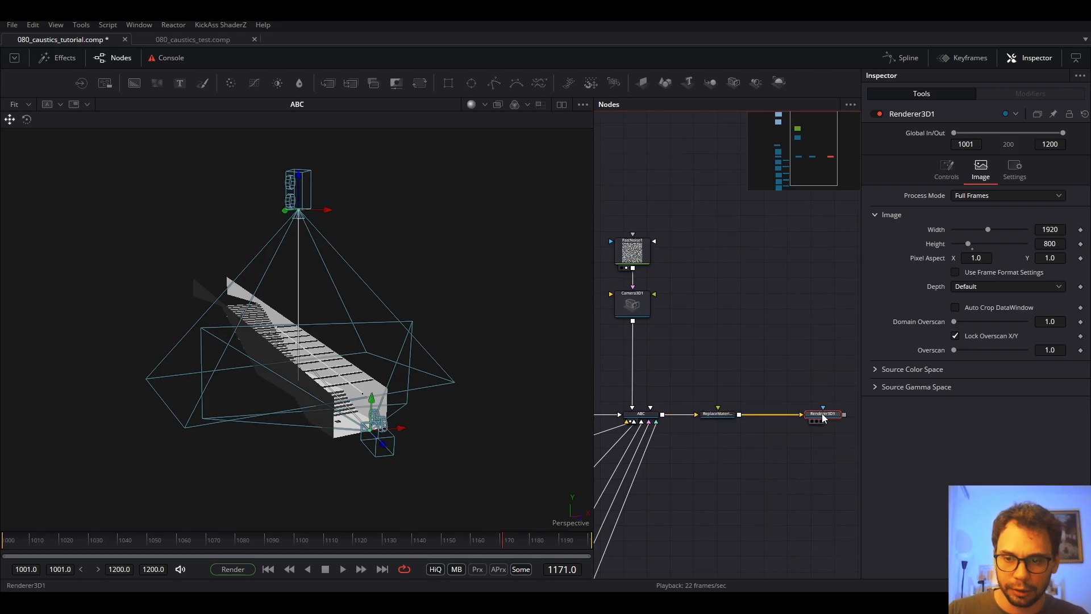
pyautogui.moveTo(714, 415); pyautogui.dragTo(762, 352)
pyautogui.click(716, 380)
pyautogui.scroll(-4, 717, 381)
# Connect Catcher1 into ReplaceMaterial3D1's material input and view ReplaceMaterial3D1's result.
pyautogui.moveTo(667, 347); pyautogui.dragTo(774, 353)
pyautogui.scroll(5, 767, 378)
pyautogui.moveTo(759, 403); pyautogui.dragTo(769, 402)
pyautogui.click(762, 354)
pyautogui.press('1')
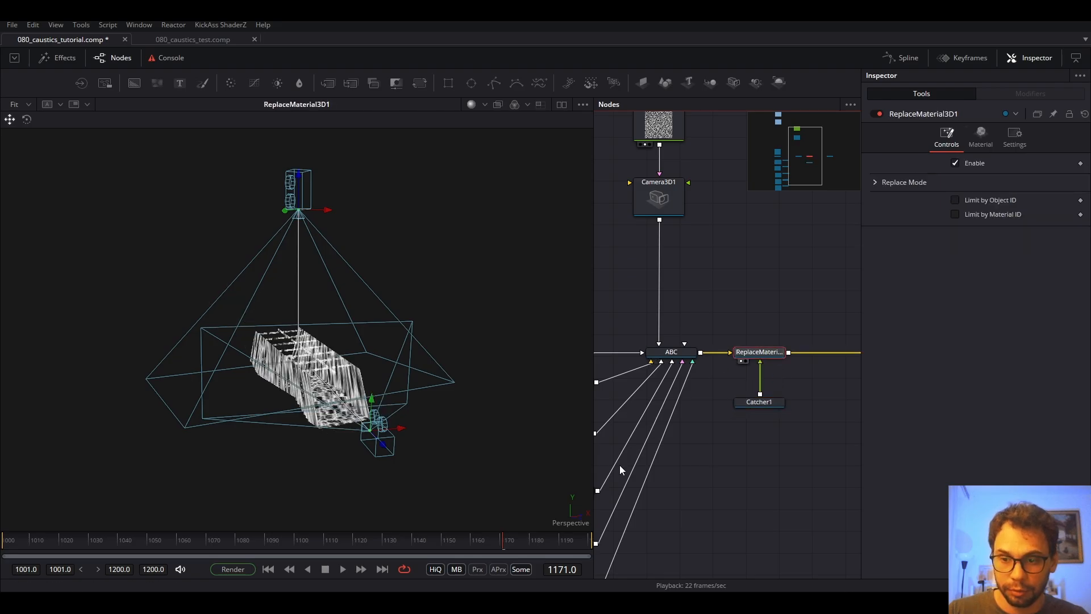
pyautogui.click(784, 317)
# Move FastNoise1 and Camera3D1 together down-right in the node graph.
pyautogui.moveTo(734, 330); pyautogui.dragTo(724, 371)
pyautogui.moveTo(410, 370); pyautogui.dragTo(362, 363)
pyautogui.moveTo(675, 268); pyautogui.dragTo(694, 300)
pyautogui.moveTo(729, 185); pyautogui.dragTo(658, 266)
pyautogui.moveTo(659, 267); pyautogui.dragTo(679, 323)
# Move both VRayCam nodes higher in the node graph.
pyautogui.scroll(-5, 681, 347)
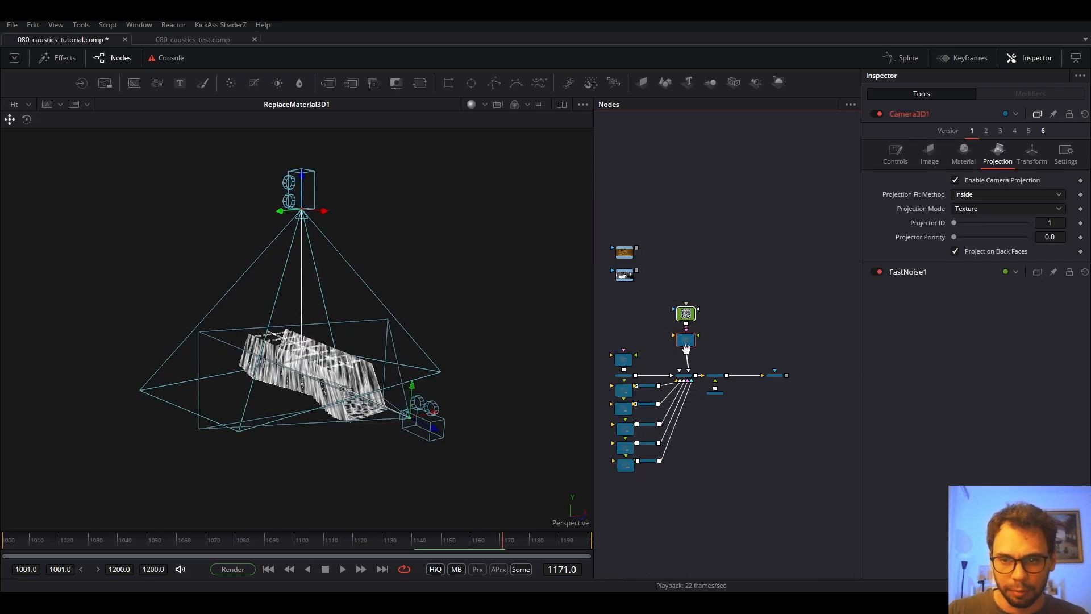
pyautogui.moveTo(625, 361); pyautogui.dragTo(674, 340)
pyautogui.scroll(5, 672, 339)
pyautogui.moveTo(713, 301); pyautogui.dragTo(667, 392)
pyautogui.moveTo(678, 354); pyautogui.dragTo(697, 242)
pyautogui.moveTo(725, 324); pyautogui.dragTo(624, 353)
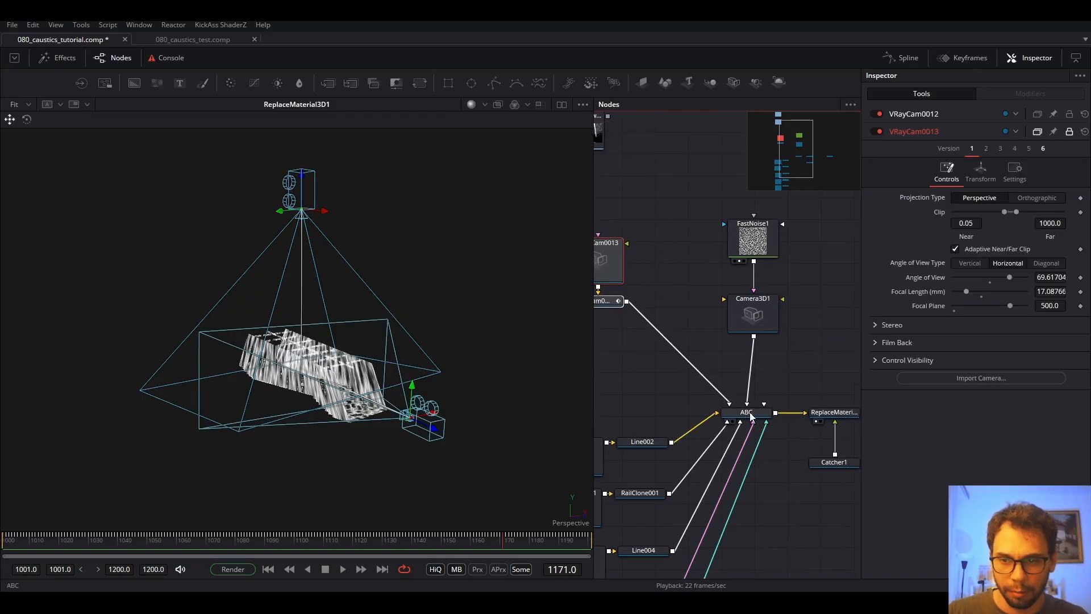
# View Renderer3D1's output, add a Color Corrector after it, and start playback.
pyautogui.moveTo(794, 468); pyautogui.dragTo(689, 462)
pyautogui.moveTo(809, 428); pyautogui.dragTo(780, 419)
pyautogui.press('1')
pyautogui.press('c')
pyautogui.press('space')
pyautogui.press('space')
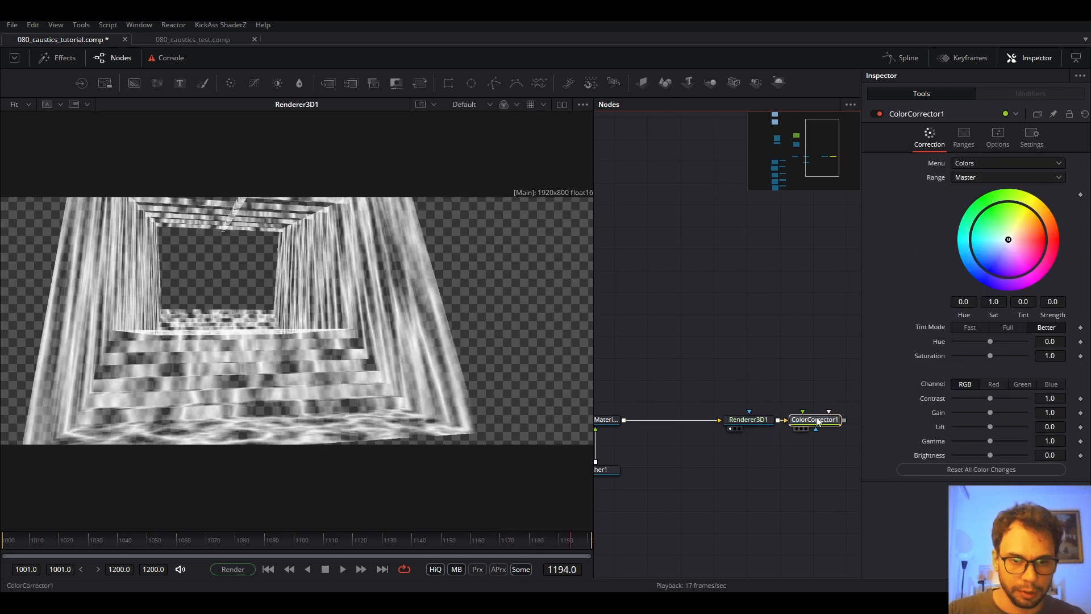
# Delete ColorCorrector1 and move Renderer3D1 next to ReplaceMaterial3D1.
pyautogui.press('Delete')
pyautogui.moveTo(711, 396); pyautogui.dragTo(748, 387)
pyautogui.moveTo(792, 416); pyautogui.dragTo(746, 415)
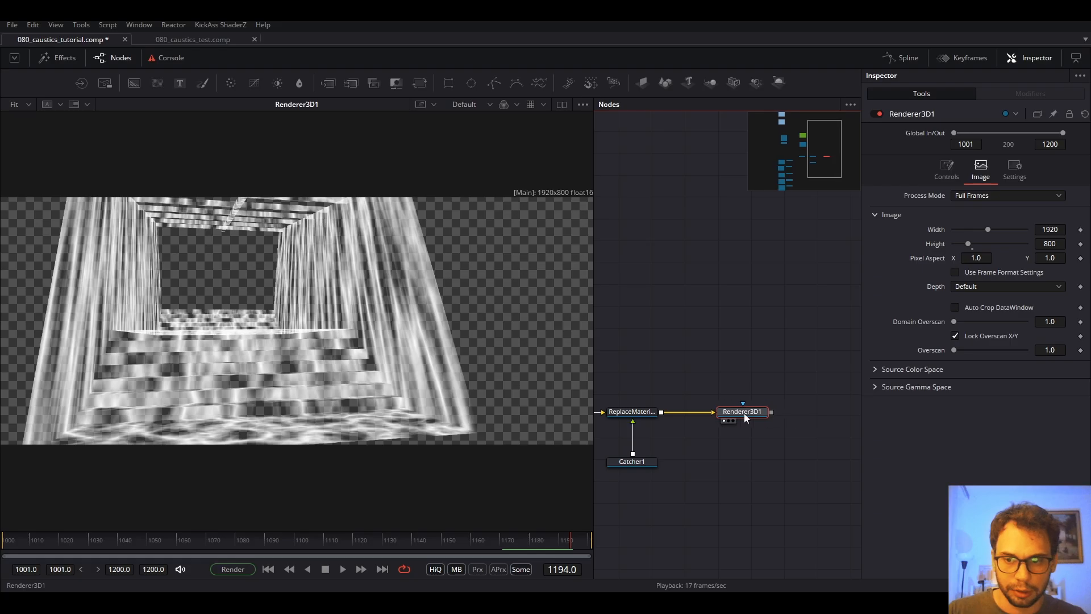
# Play and stop the comp to preview the animated FastNoise caustics on the stairs.
pyautogui.press('space')
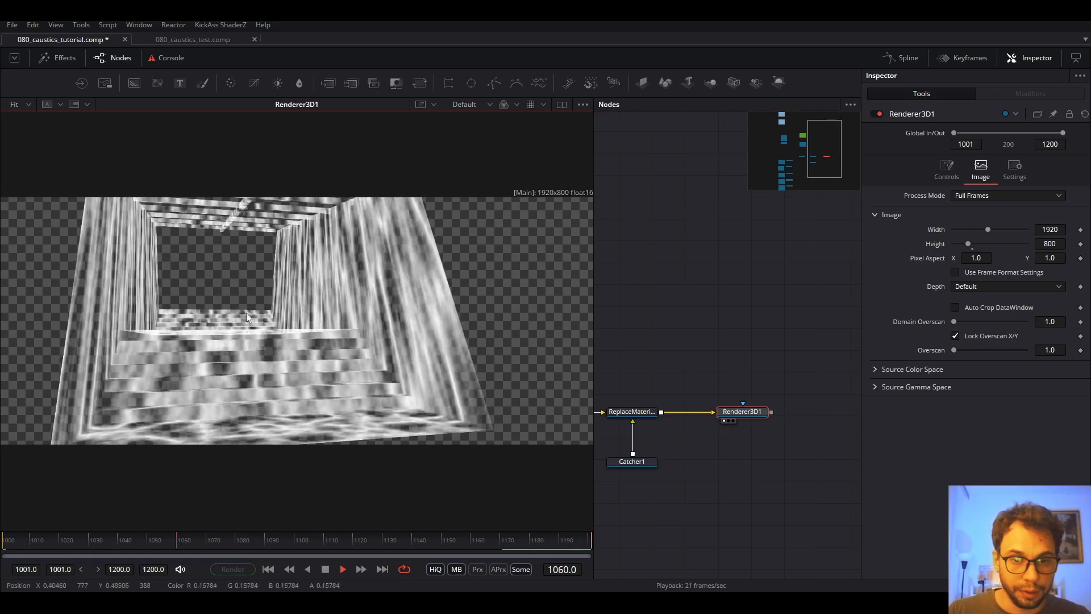
pyautogui.press('space')
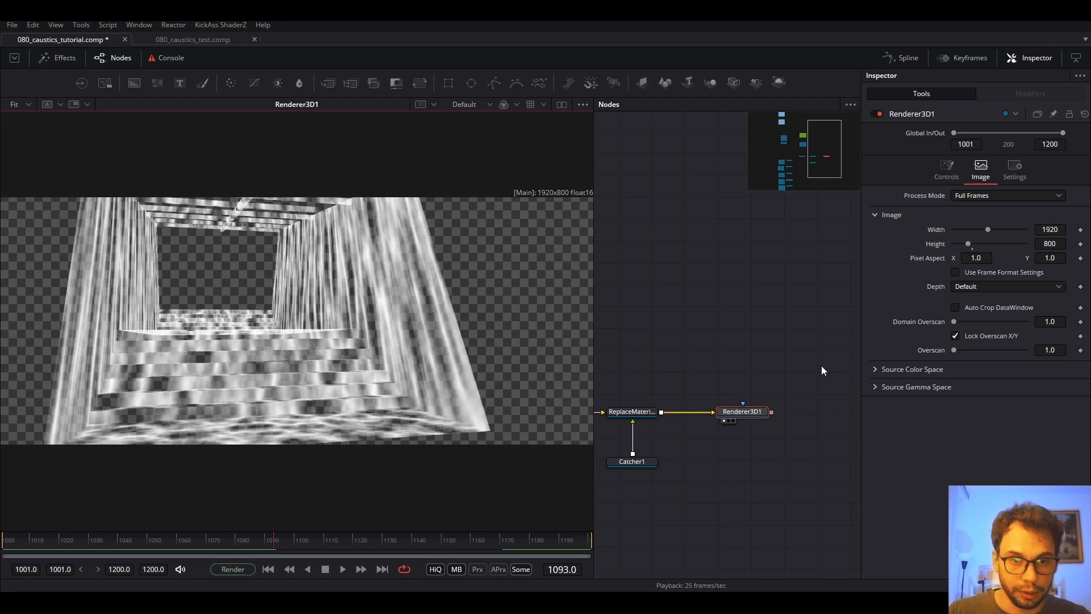
pyautogui.press('space')
pyautogui.press('space')
pyautogui.scroll(-5, 708, 359)
pyautogui.scroll(5, 719, 372)
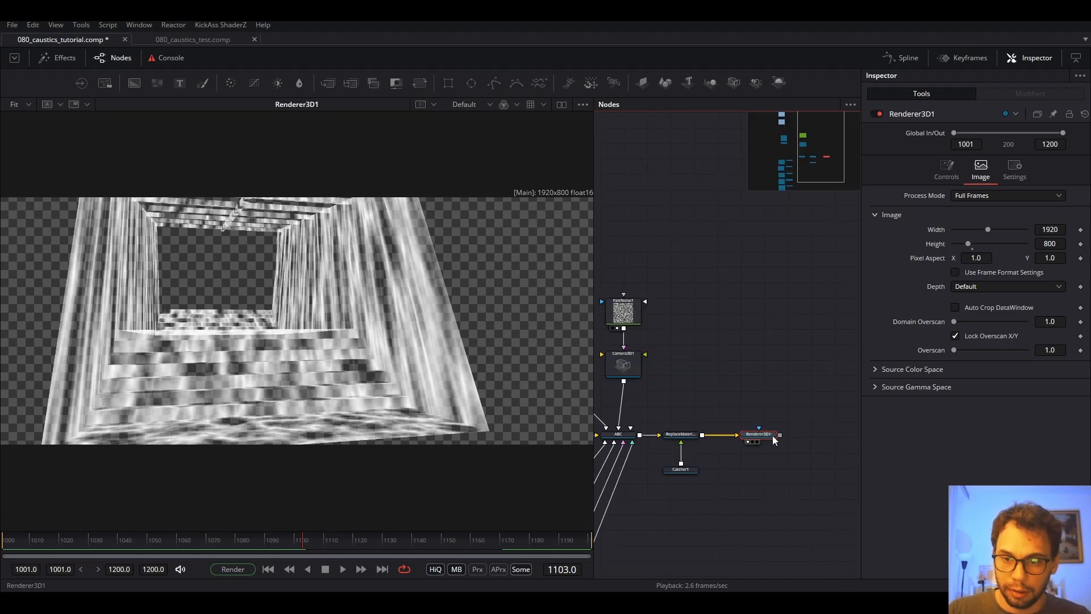
pyautogui.scroll(-5, 799, 435)
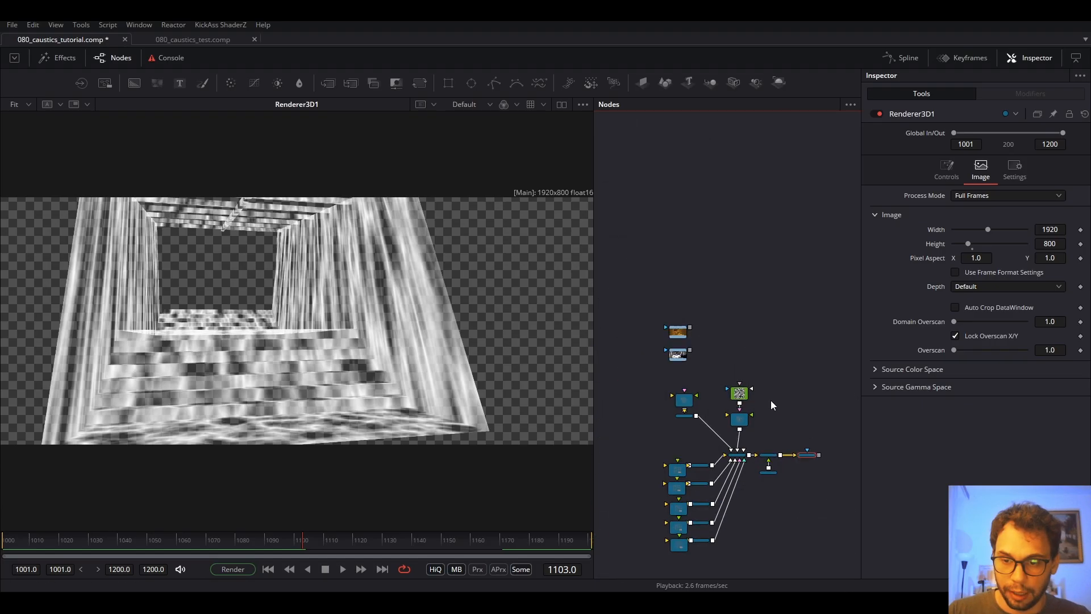
pyautogui.scroll(3, 774, 412)
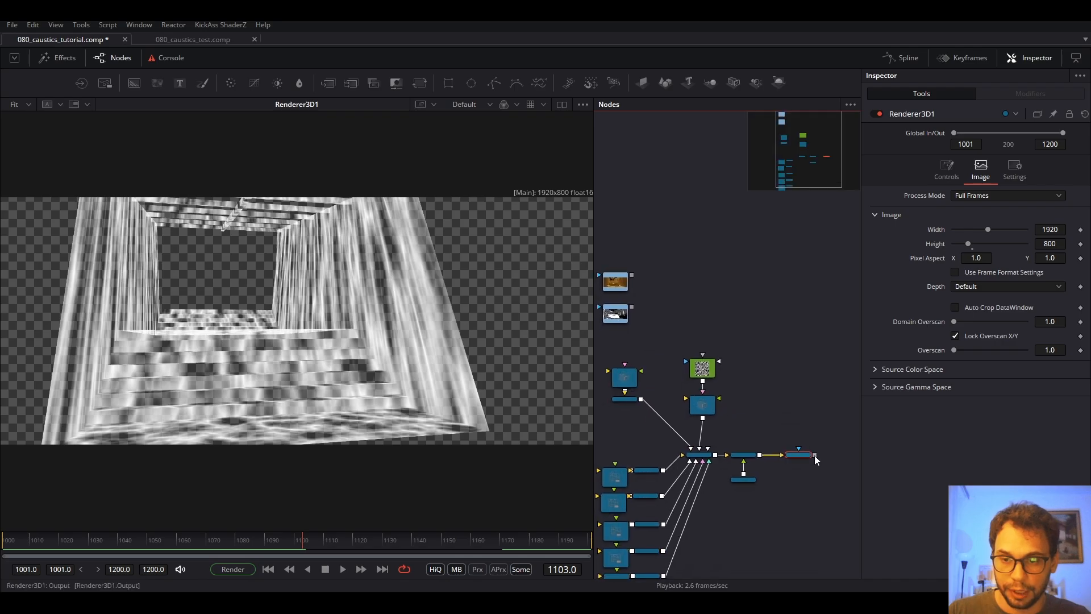
# Merge Renderer3D1's output over the RGB_JPG plate as Merge1, placed beside the loader and viewed.
pyautogui.click(618, 287)
pyautogui.press('1')
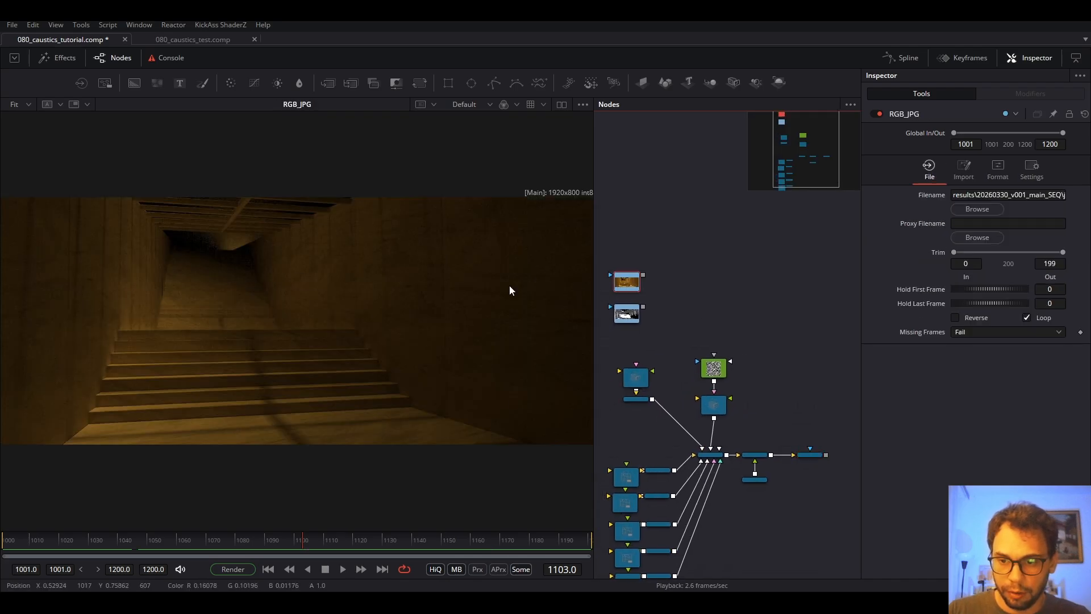
pyautogui.click(809, 455)
pyautogui.press('1')
pyautogui.moveTo(826, 455); pyautogui.dragTo(642, 275)
pyautogui.moveTo(838, 458); pyautogui.dragTo(828, 282)
pyautogui.press('1')
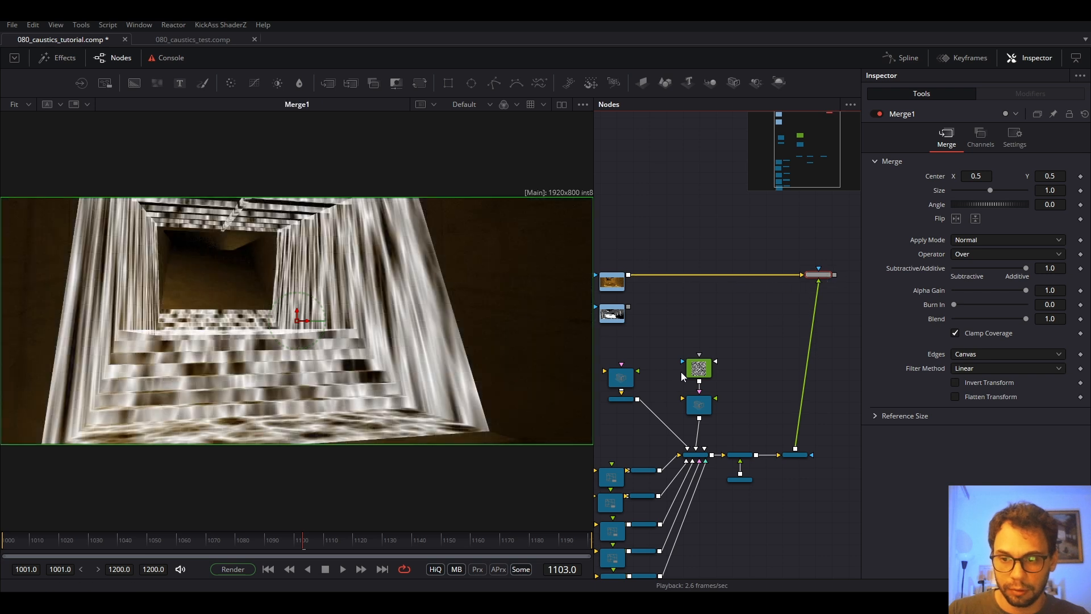
pyautogui.click(754, 340)
pyautogui.scroll(5, 832, 274)
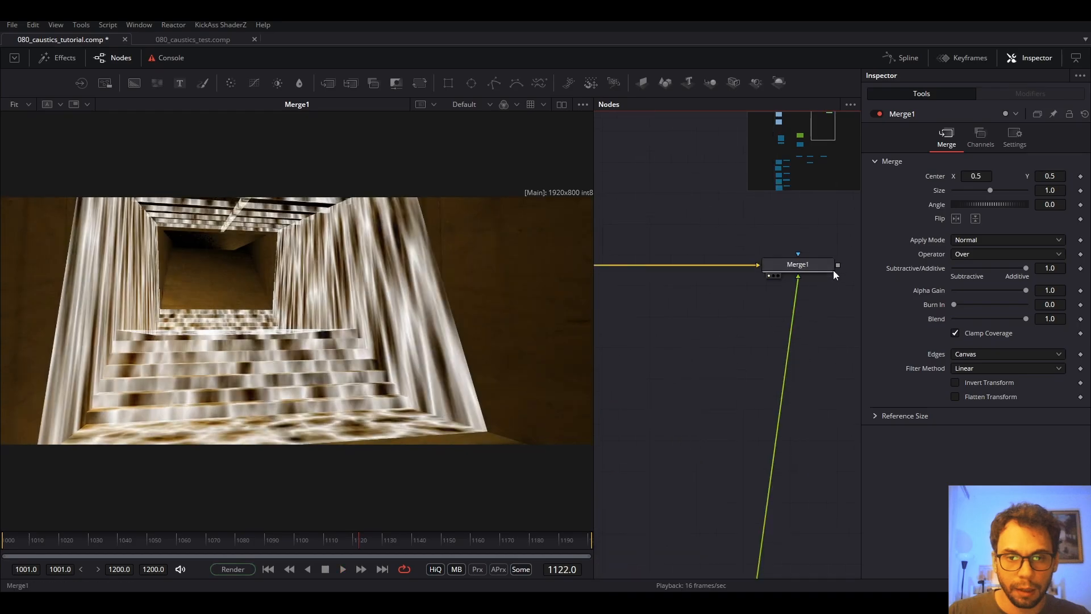
pyautogui.click(790, 270)
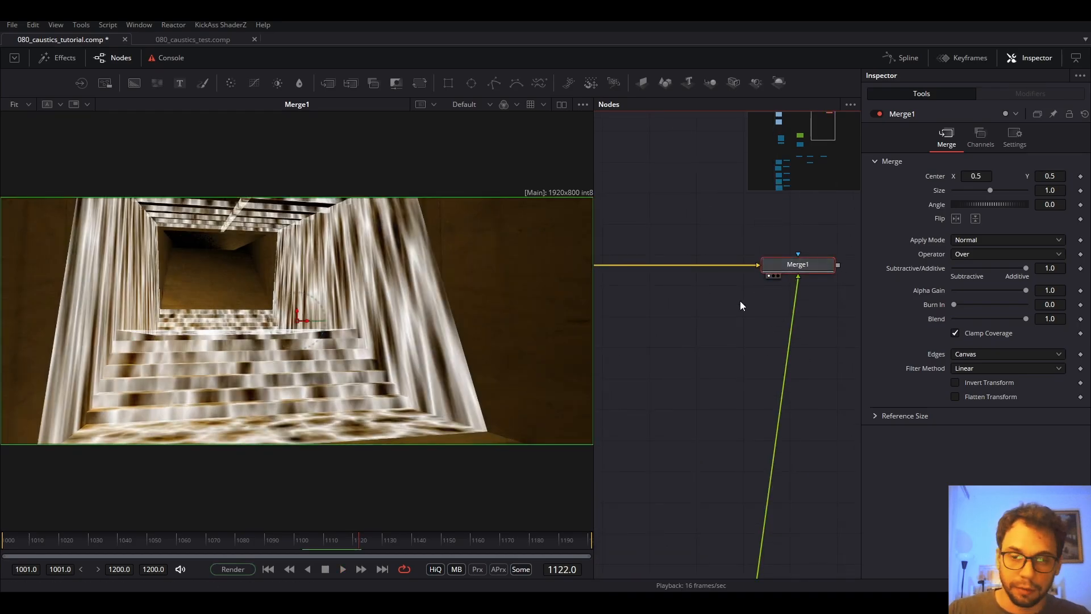
pyautogui.click(703, 316)
# Add a Channel Booleans node and feed the RGB_JPG beauty plate into it.
pyautogui.hotkey('shift', 'space')
pyautogui.write('mater')
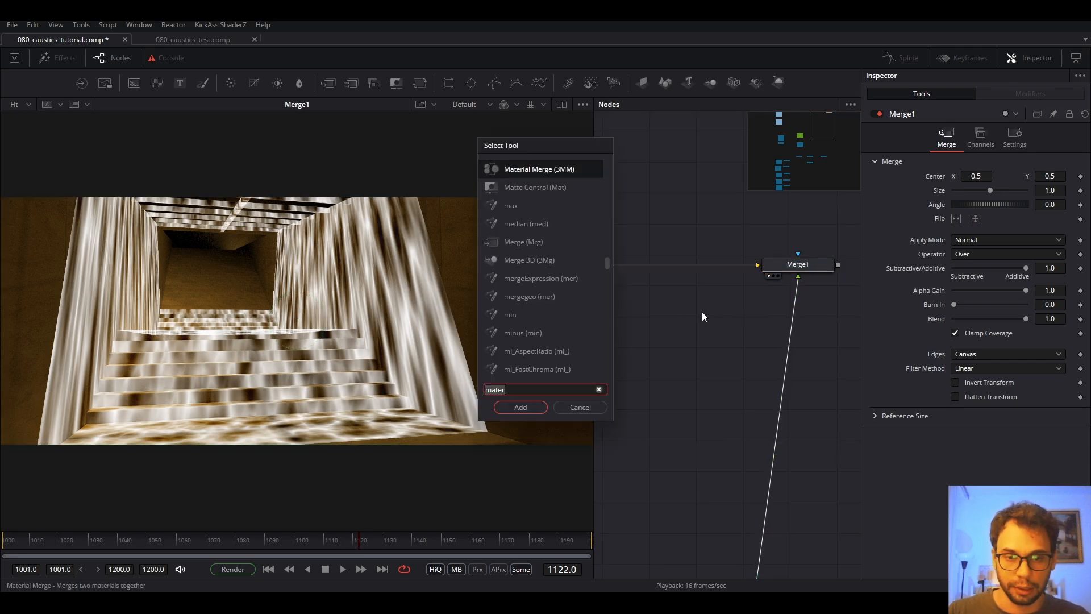
pyautogui.write('bol')
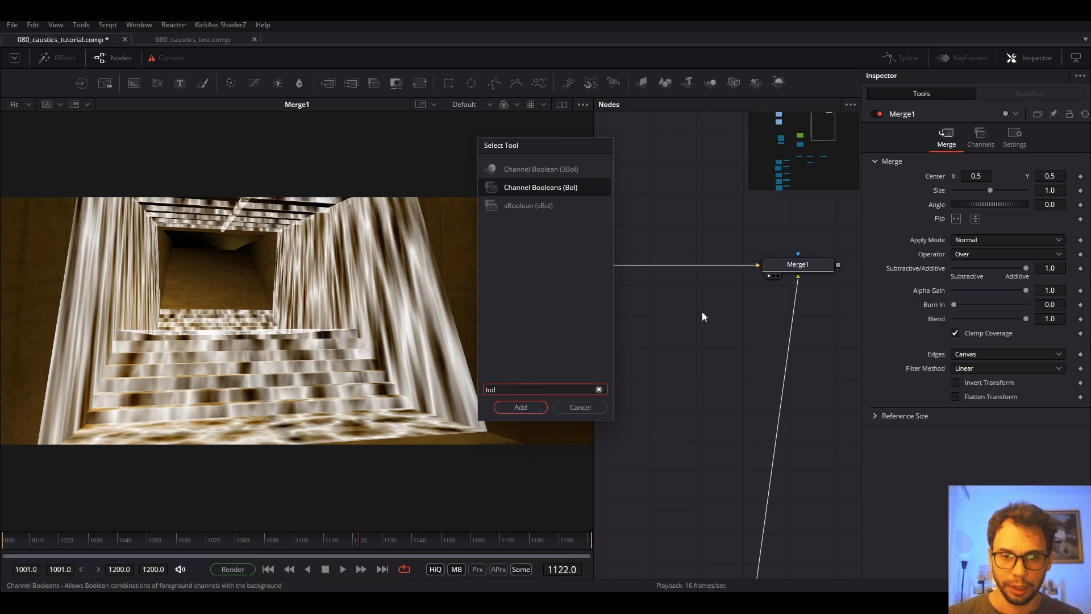
pyautogui.press('Return')
pyautogui.scroll(-3, 702, 312)
pyautogui.moveTo(702, 313); pyautogui.dragTo(742, 282)
pyautogui.scroll(-4, 750, 311)
pyautogui.scroll(2, 645, 273)
pyautogui.moveTo(645, 273); pyautogui.dragTo(501, 235)
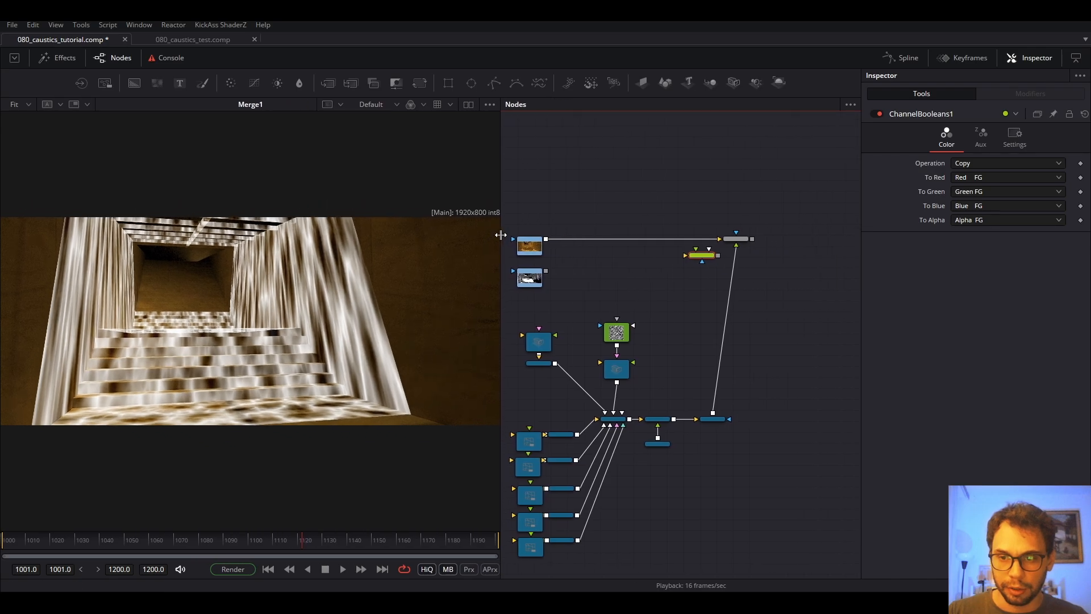
pyautogui.moveTo(720, 239); pyautogui.dragTo(797, 233)
pyautogui.press('1')
# Put Channel Booleans on the renderer's link and set its Operation to Add.
pyautogui.moveTo(699, 257); pyautogui.dragTo(717, 250)
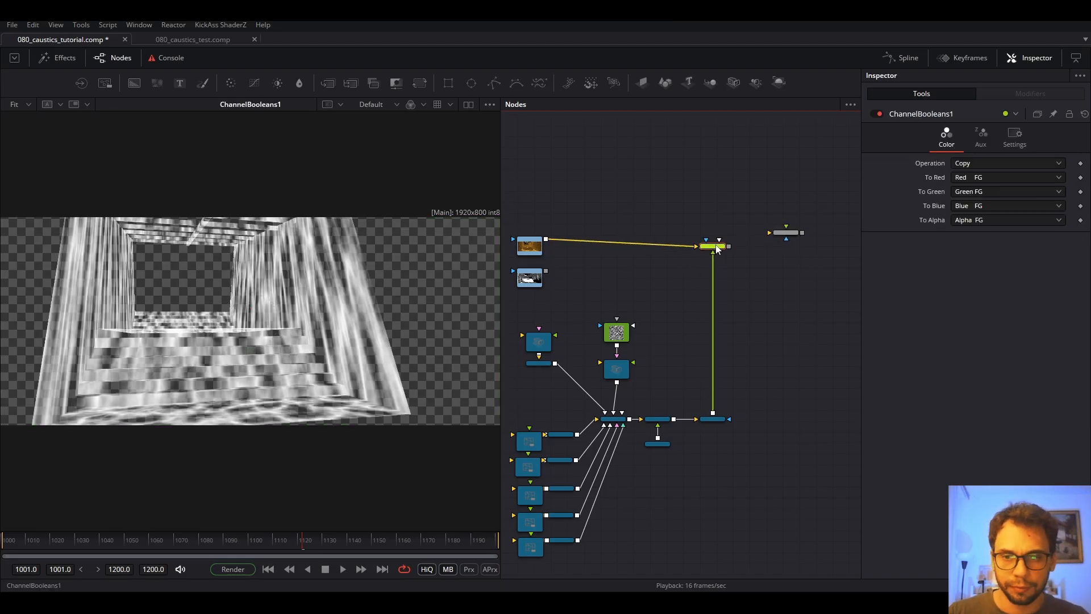
pyautogui.click(965, 165)
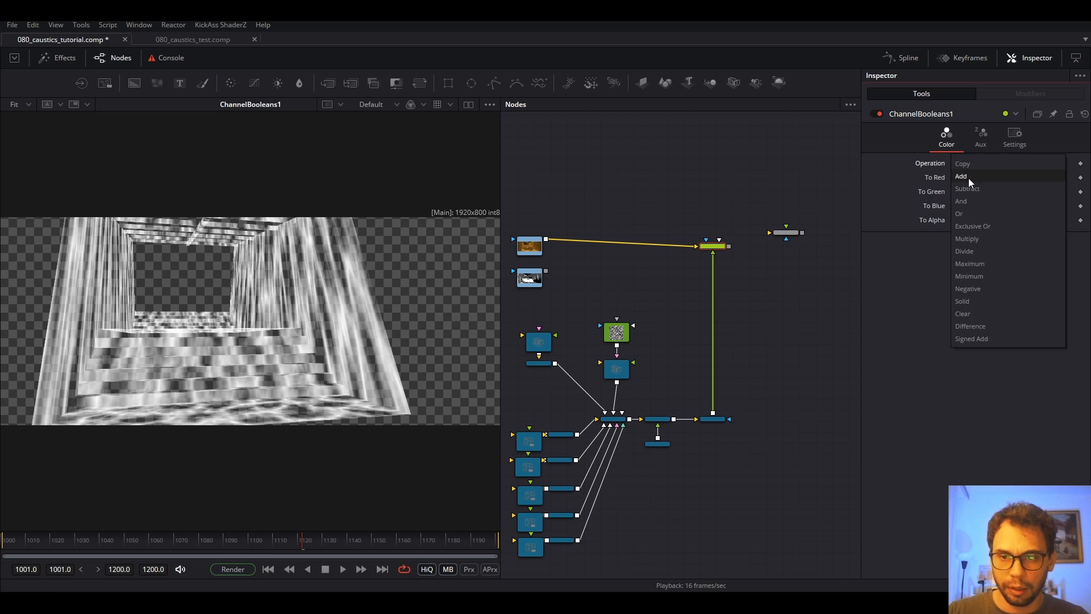
pyautogui.click(968, 177)
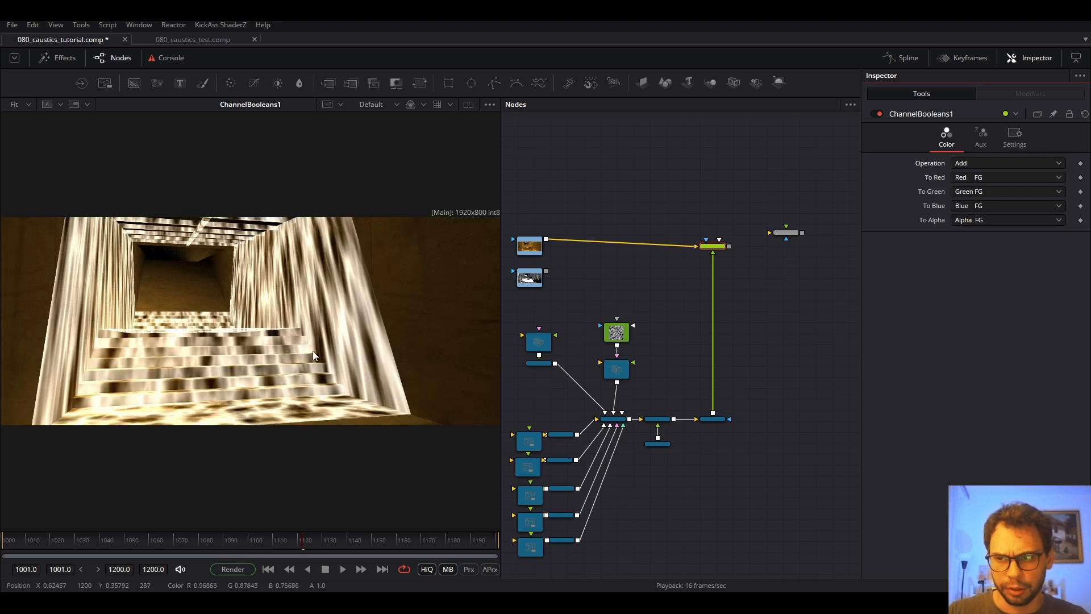
pyautogui.scroll(2, 316, 352)
pyautogui.scroll(-3, 316, 353)
pyautogui.scroll(1, 221, 328)
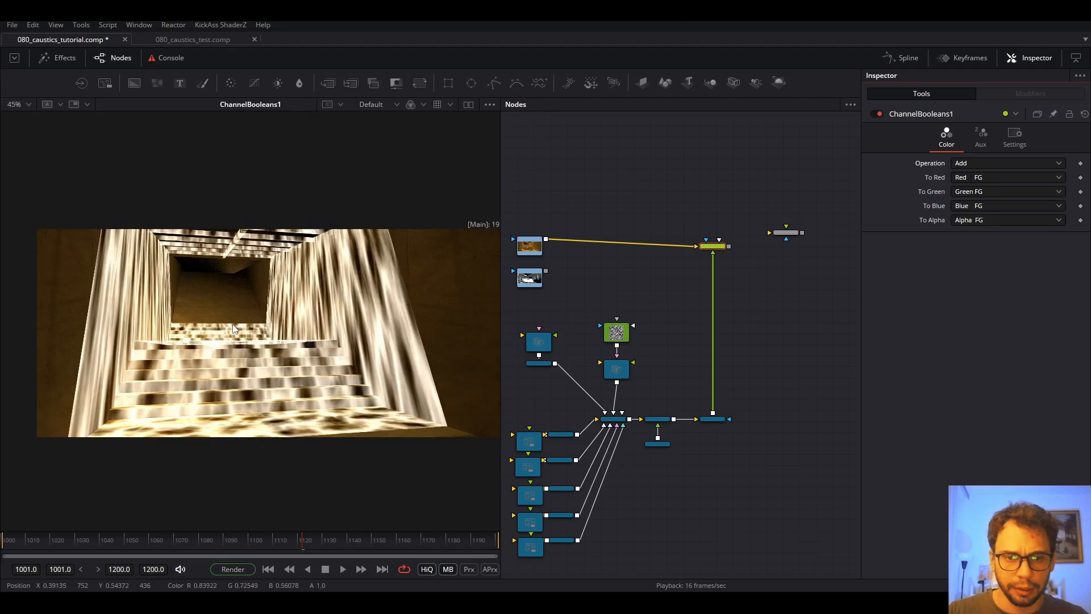
pyautogui.moveTo(710, 246); pyautogui.dragTo(715, 239)
pyautogui.click(625, 337)
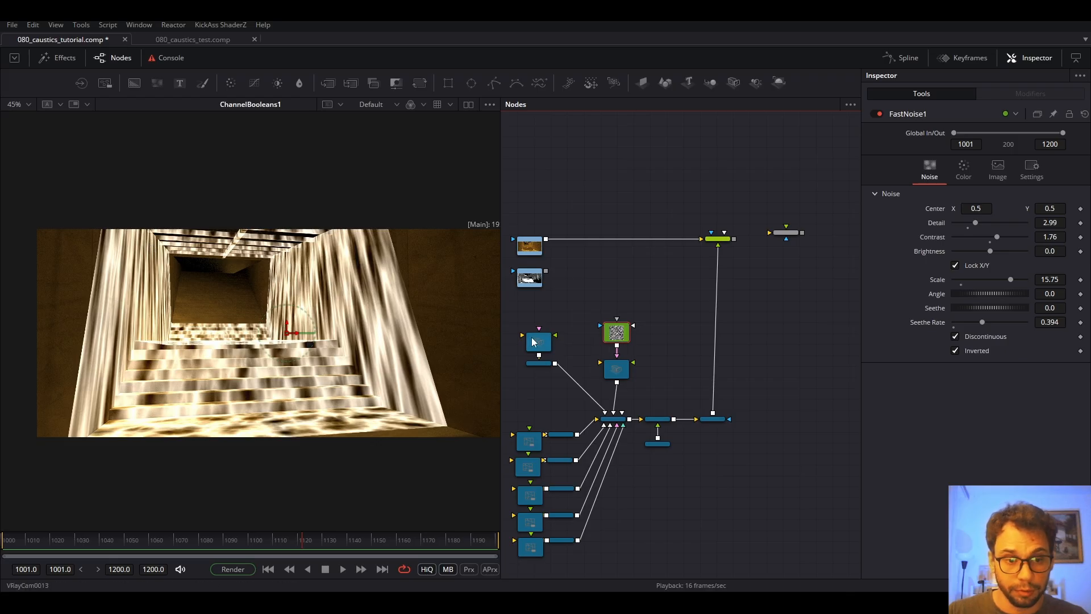
# Preview the ChannelBooleans1 composite, then enable the Dual Viewer with the lower view fitted.
pyautogui.press('space')
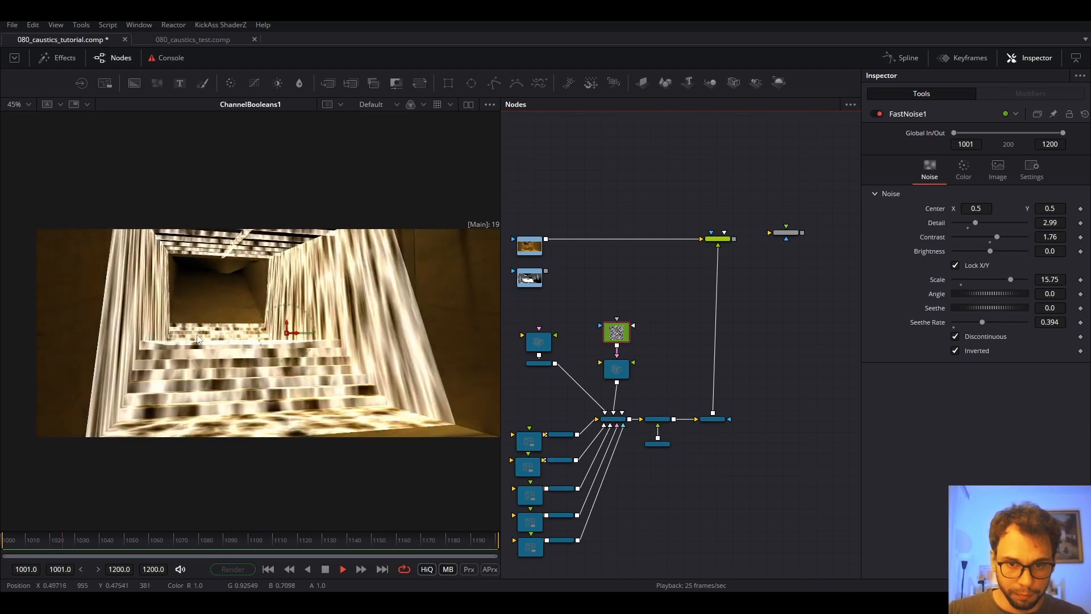
pyautogui.hotkey('ctrl', 'f')
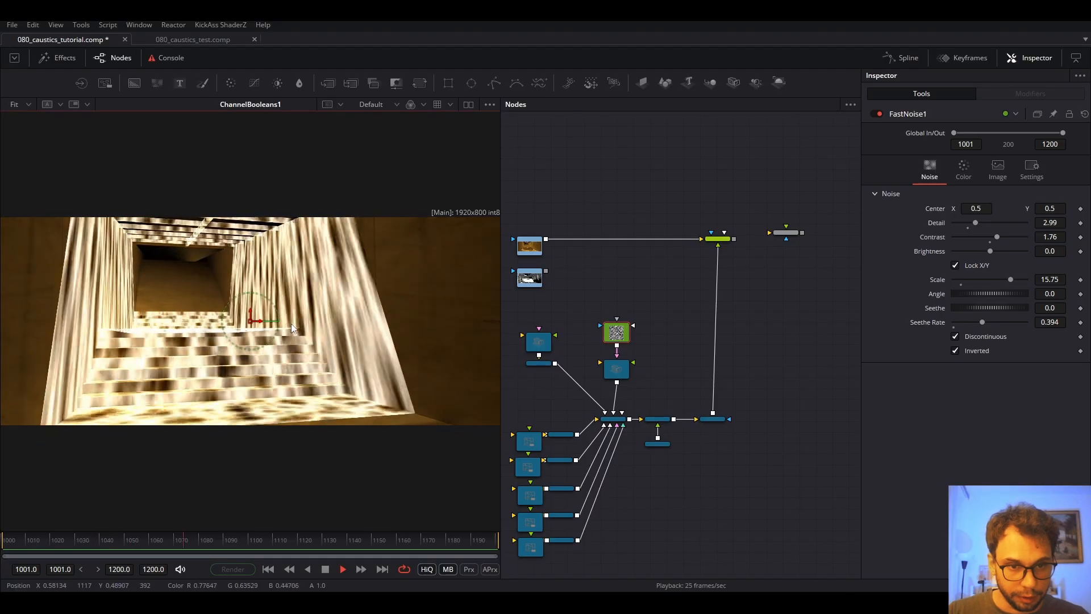
pyautogui.press('space')
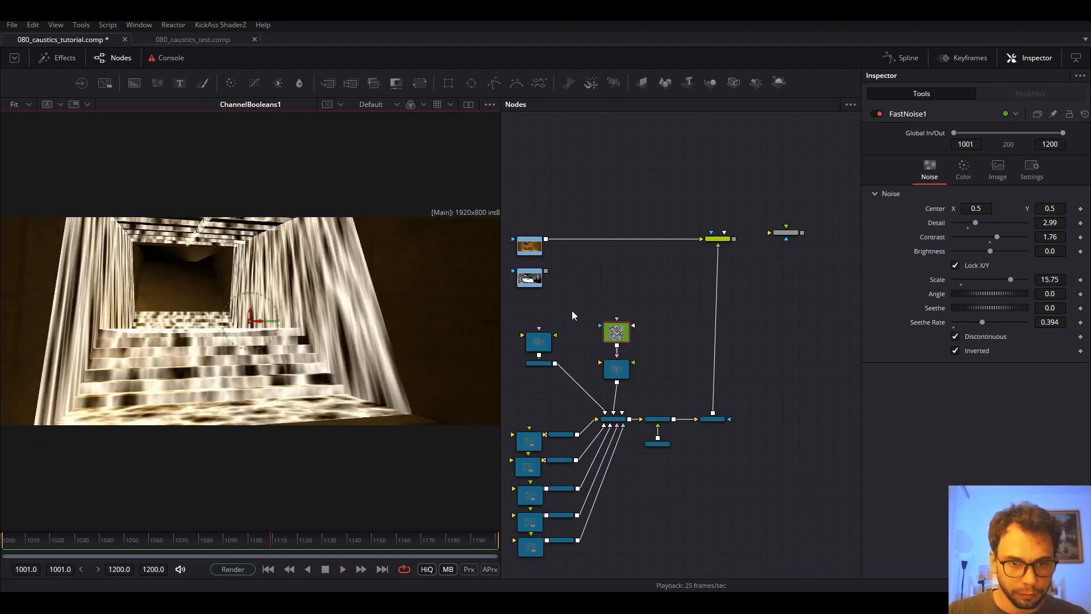
pyautogui.click(469, 106)
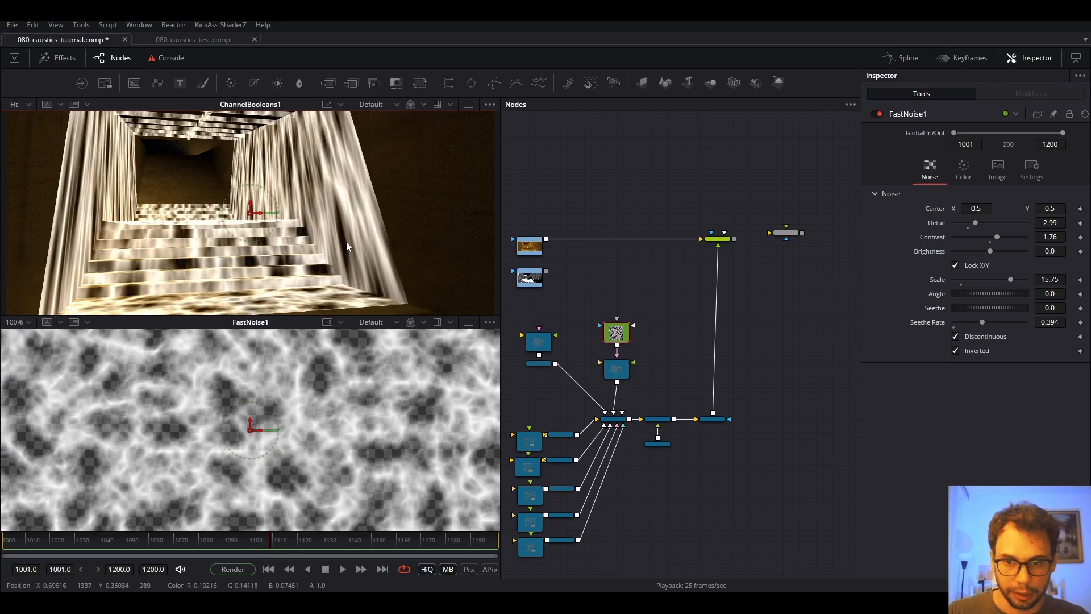
pyautogui.hotkey('ctrl', 'f')
pyautogui.click(618, 421)
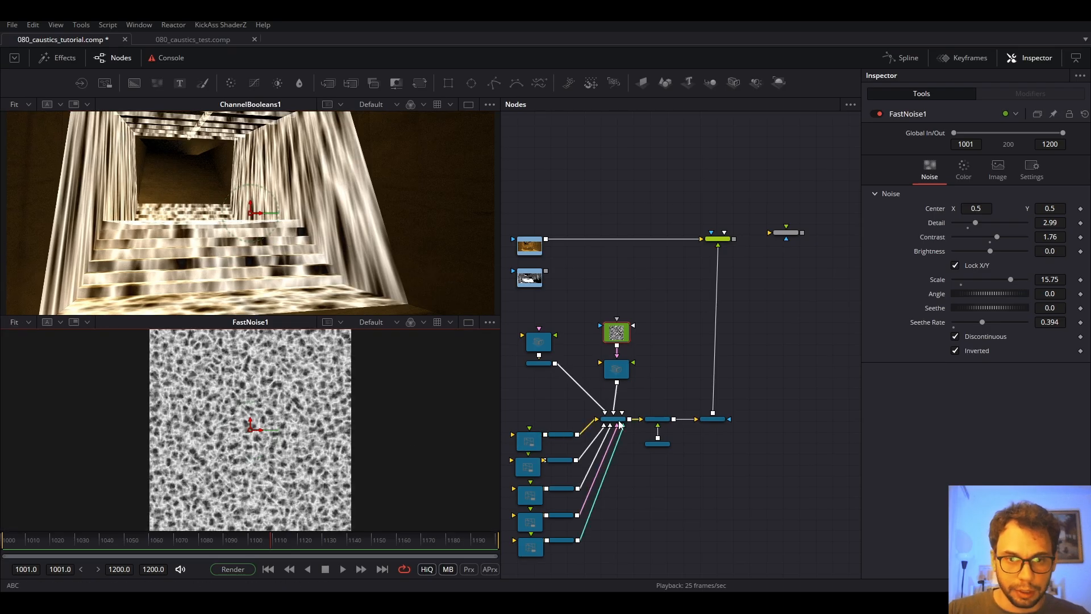
# Show the ABC 3D scene framed and lit in the lower view, orbited to the projector camera.
pyautogui.press('2')
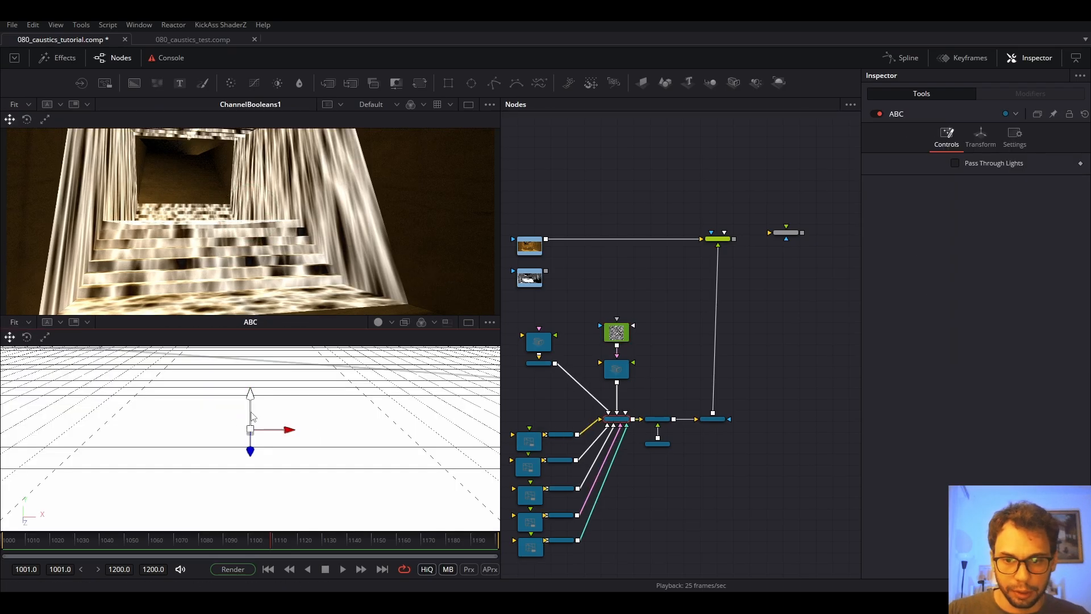
pyautogui.hotkey('shift', 'f')
pyautogui.moveTo(259, 415); pyautogui.dragTo(360, 420)
pyautogui.scroll(5, 375, 407)
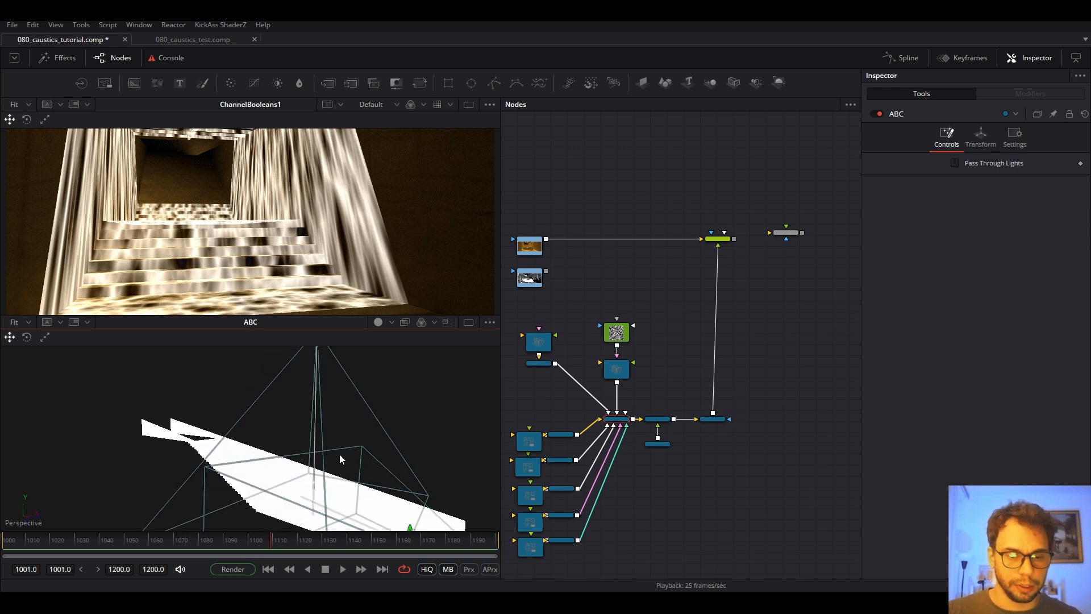
pyautogui.click(379, 324)
pyautogui.moveTo(353, 471)
pyautogui.mouseDown()
pyautogui.moveTo(325, 483)
pyautogui.moveTo(274, 481)
pyautogui.mouseUp()
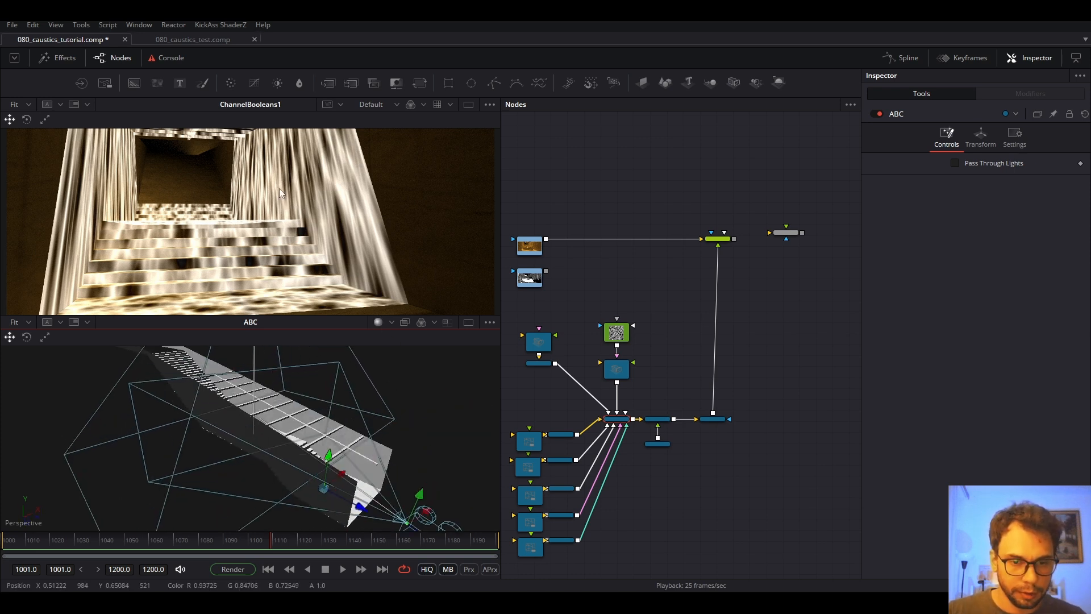
pyautogui.moveTo(334, 445); pyautogui.dragTo(312, 389)
pyautogui.scroll(-4, 323, 405)
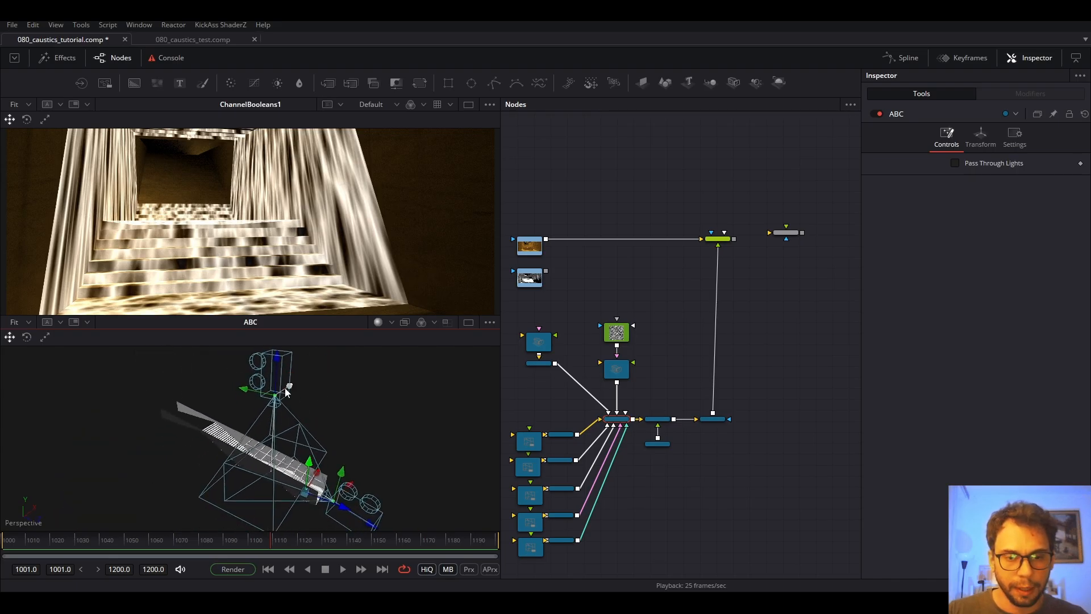
pyautogui.scroll(2, 608, 376)
# Increase Camera3D1's Angle of View to 69.3 and inspect the wider frustum over the stairs.
pyautogui.click(633, 370)
pyautogui.moveTo(634, 371); pyautogui.dragTo(746, 350)
pyautogui.click(568, 287)
pyautogui.moveTo(760, 274); pyautogui.dragTo(759, 282)
pyautogui.click(754, 351)
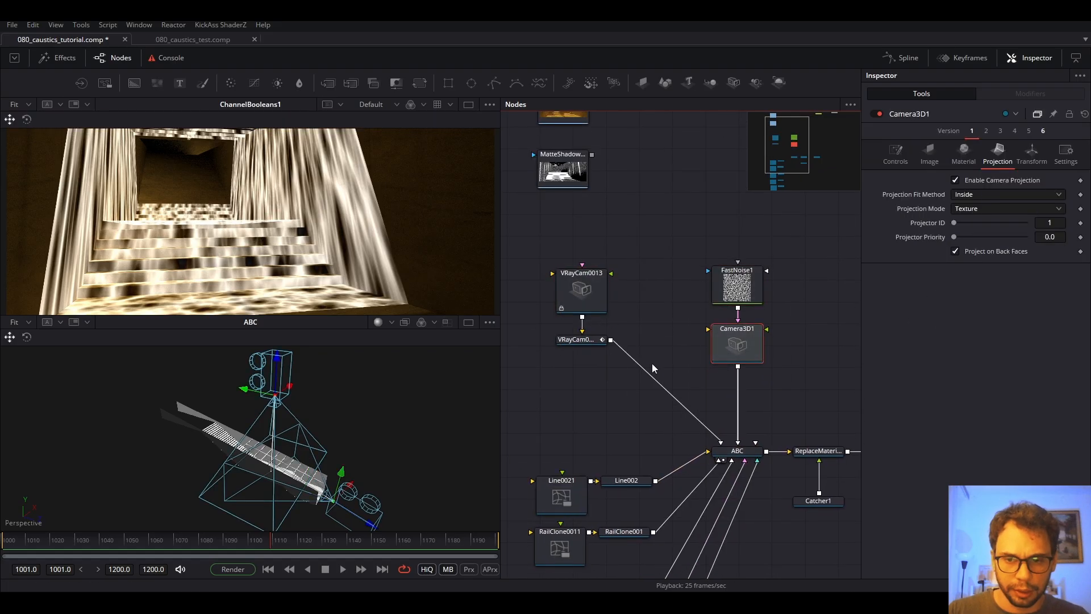
pyautogui.click(896, 153)
pyautogui.moveTo(991, 261); pyautogui.dragTo(1014, 258)
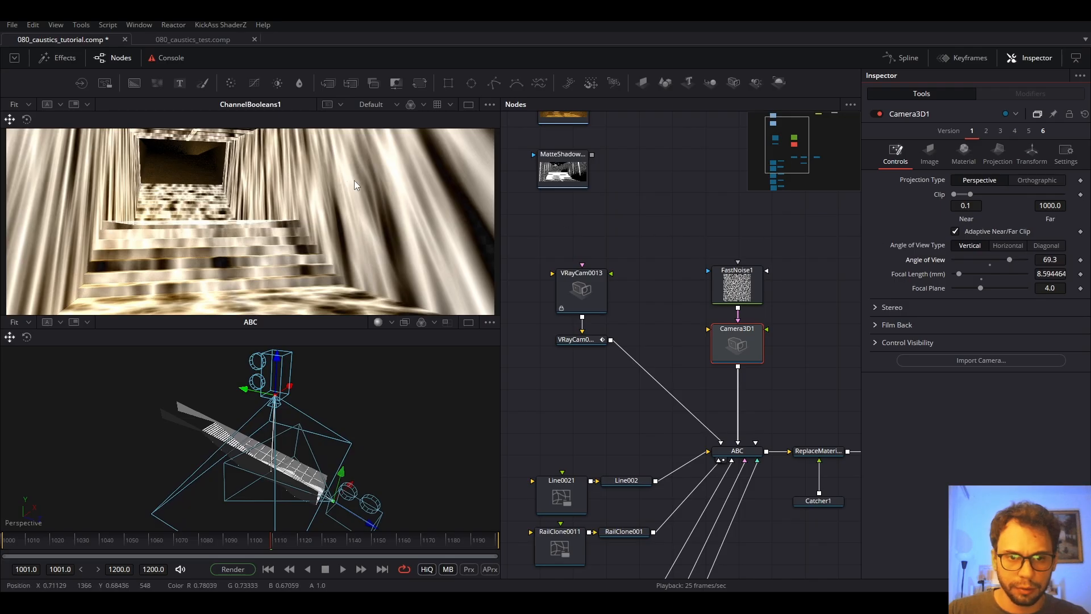
pyautogui.moveTo(360, 411); pyautogui.dragTo(305, 423)
pyautogui.scroll(4, 305, 425)
pyautogui.moveTo(383, 451); pyautogui.dragTo(287, 452)
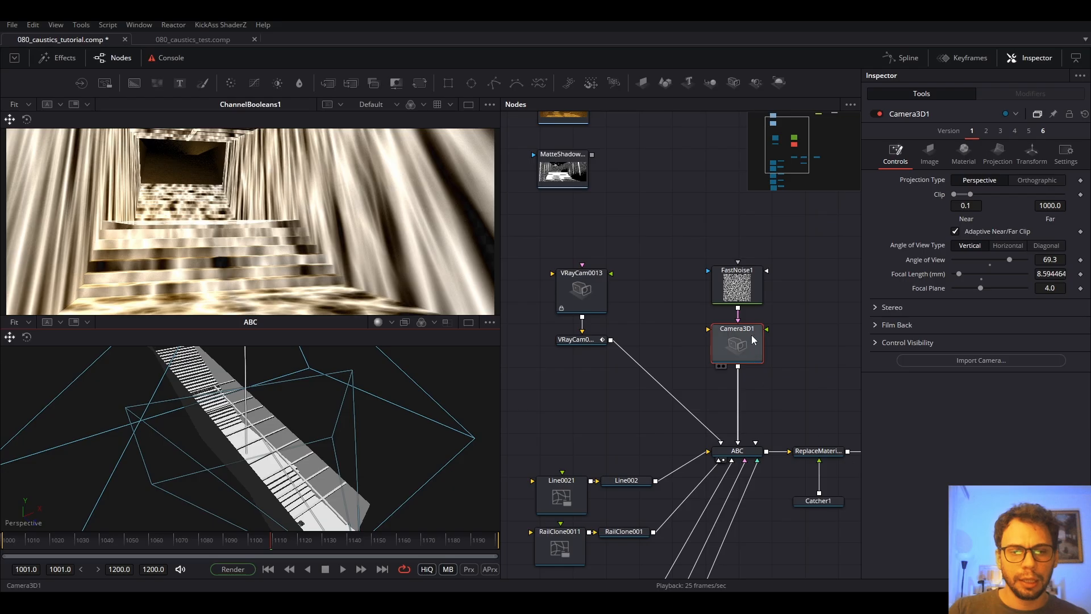
# Change FastNoise1's Color 2 from white to warm orange #aa7e19.
pyautogui.click(747, 290)
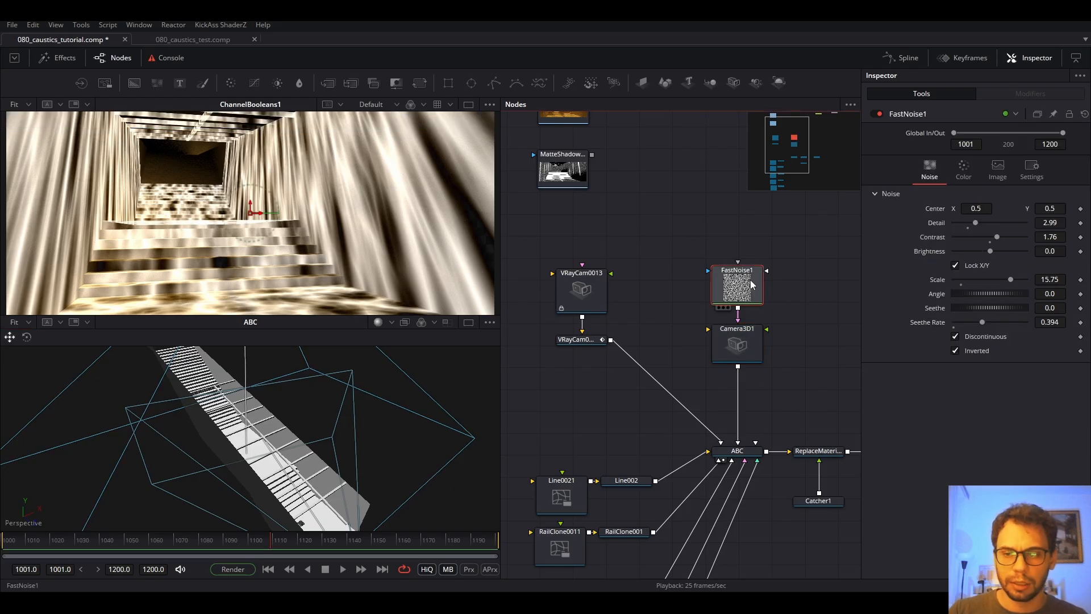
pyautogui.click(963, 172)
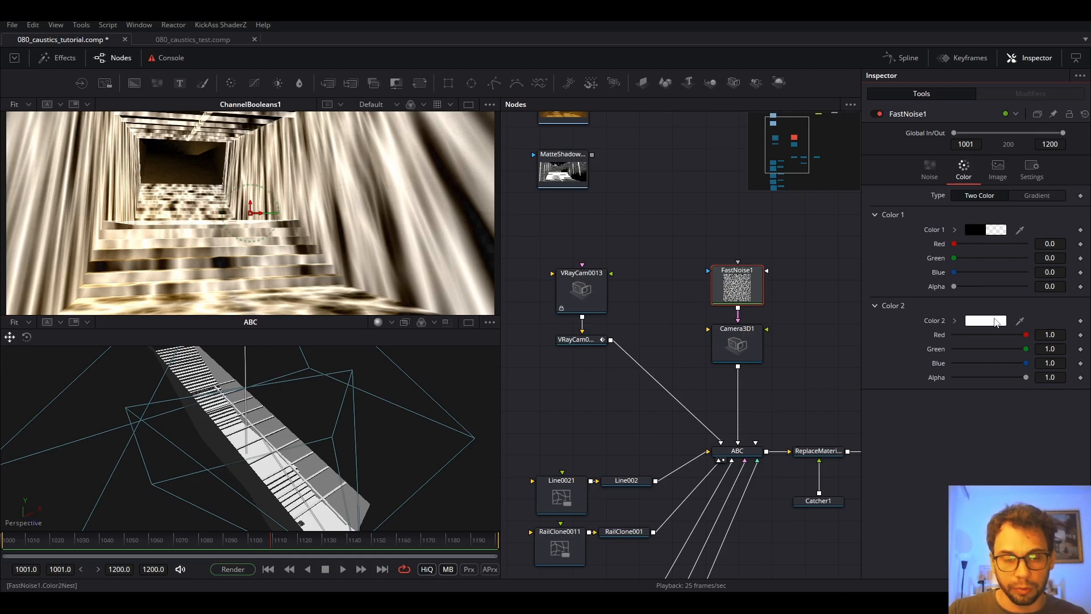
pyautogui.click(993, 324)
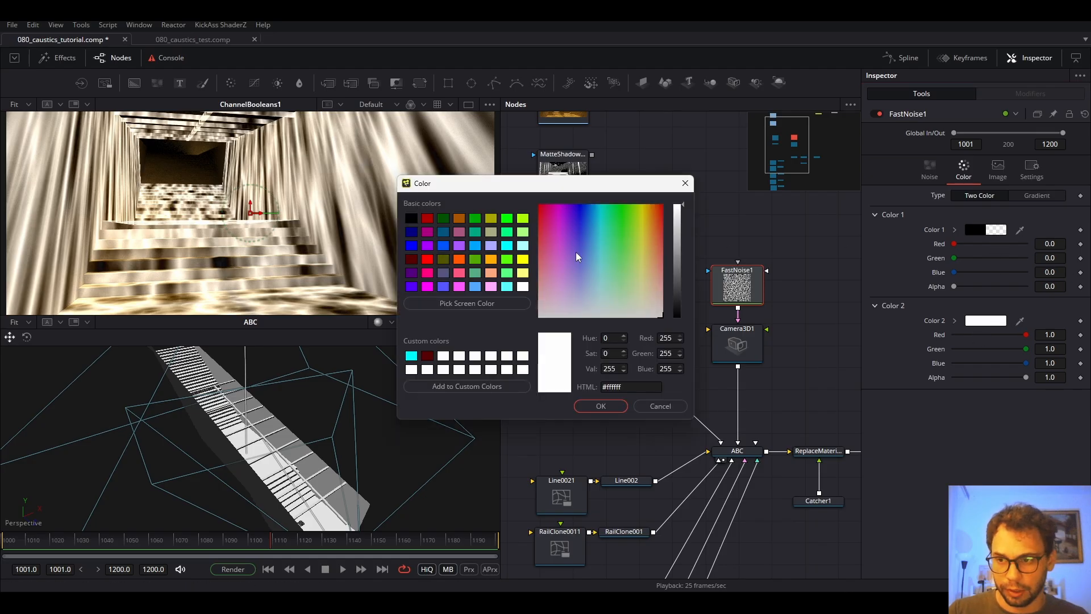
pyautogui.click(491, 218)
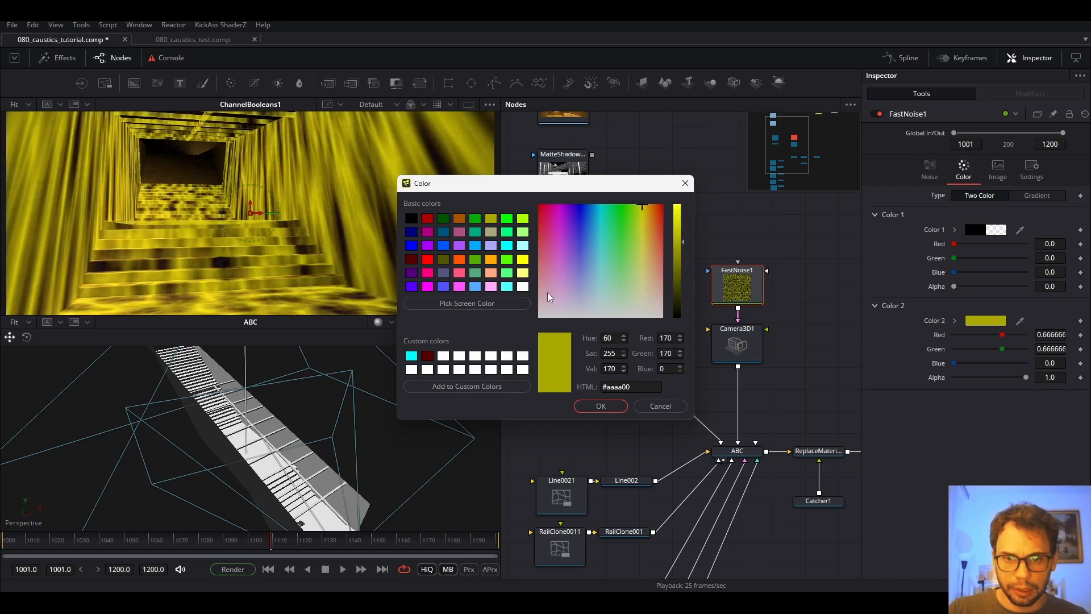
pyautogui.click(611, 406)
pyautogui.click(986, 321)
pyautogui.click(642, 214)
pyautogui.click(649, 220)
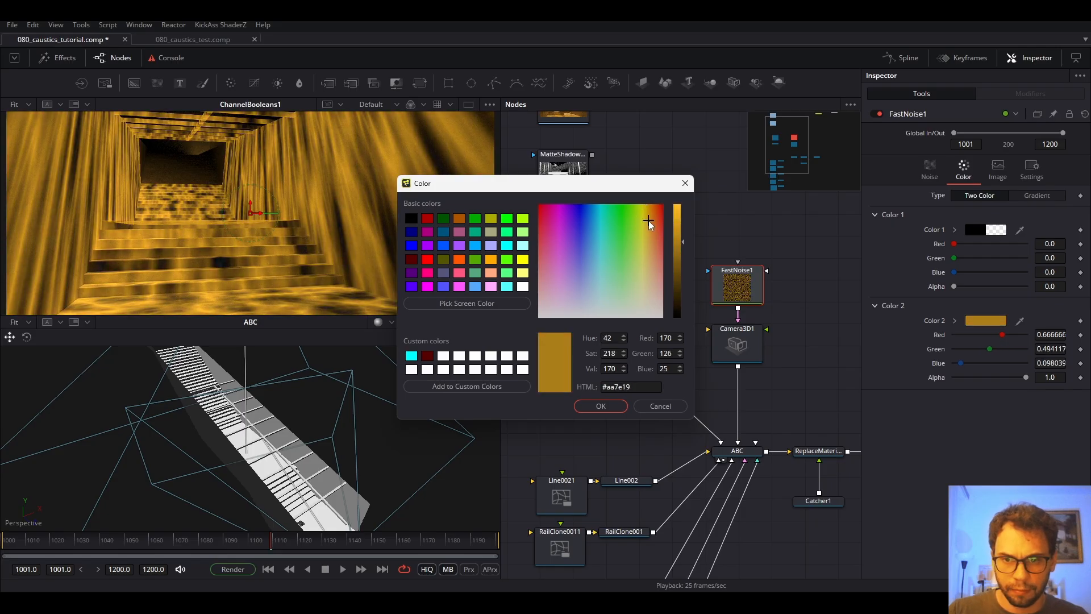
pyautogui.click(603, 405)
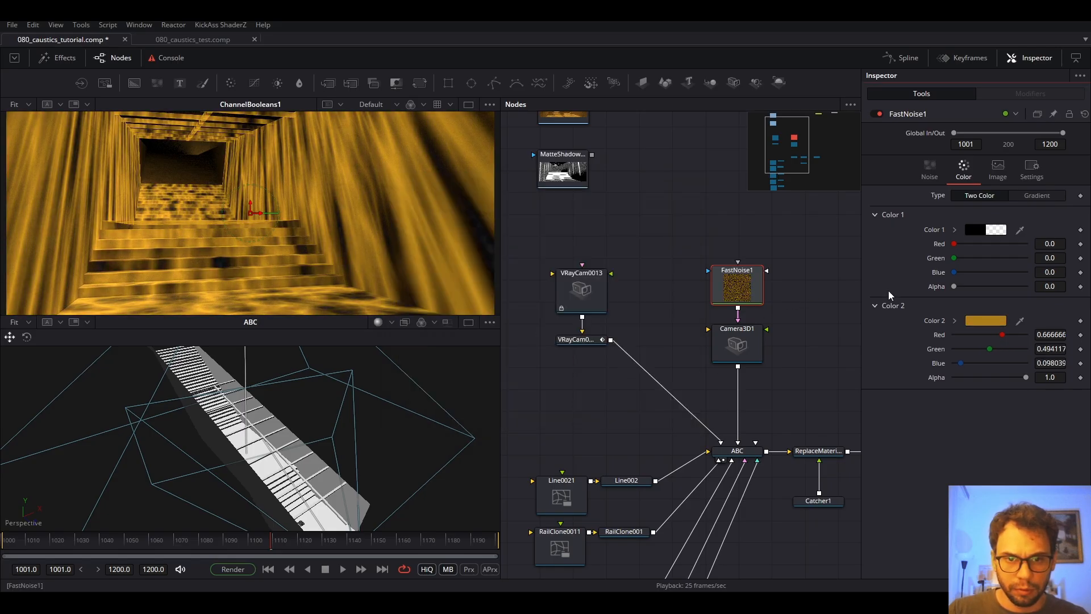
# Raise FastNoise1's noise Contrast to 4.87.
pyautogui.click(741, 290)
pyautogui.click(929, 168)
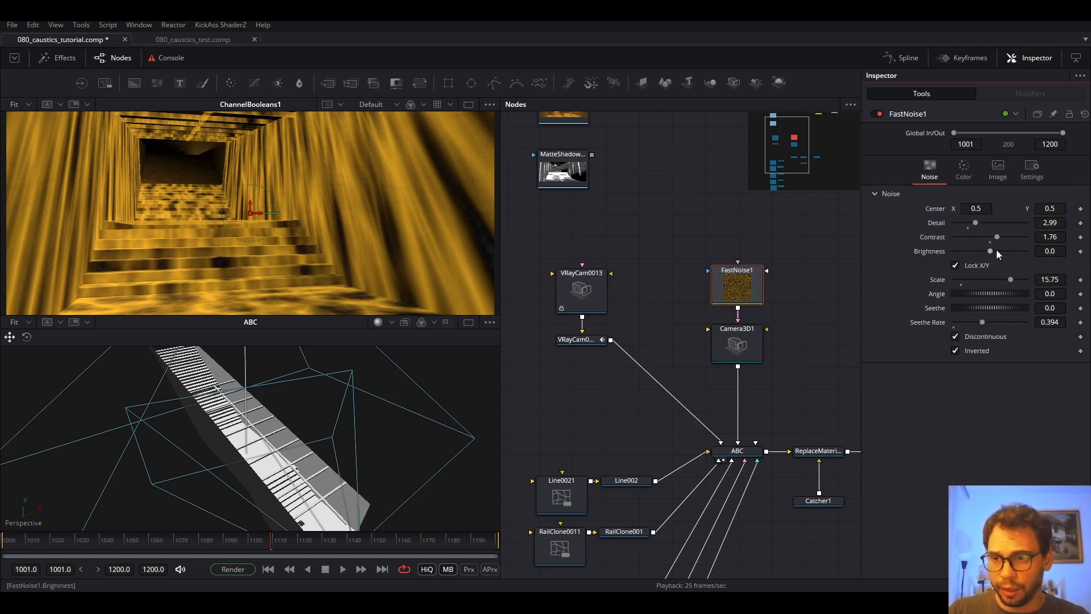
pyautogui.moveTo(995, 237); pyautogui.dragTo(1024, 239)
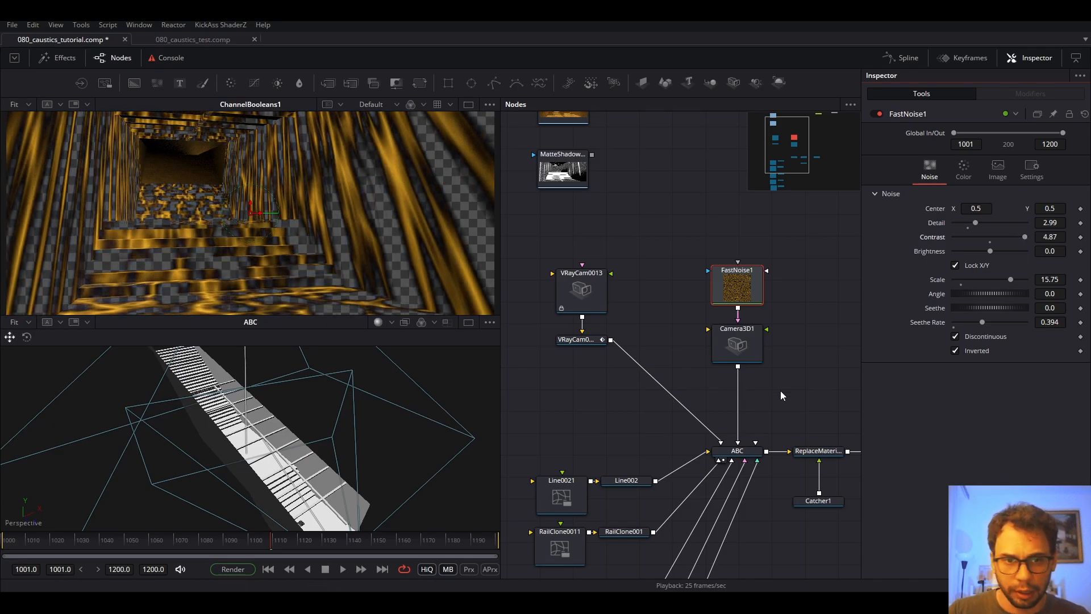
pyautogui.moveTo(782, 394); pyautogui.dragTo(690, 313)
pyautogui.moveTo(778, 309); pyautogui.dragTo(687, 308)
pyautogui.click(731, 370)
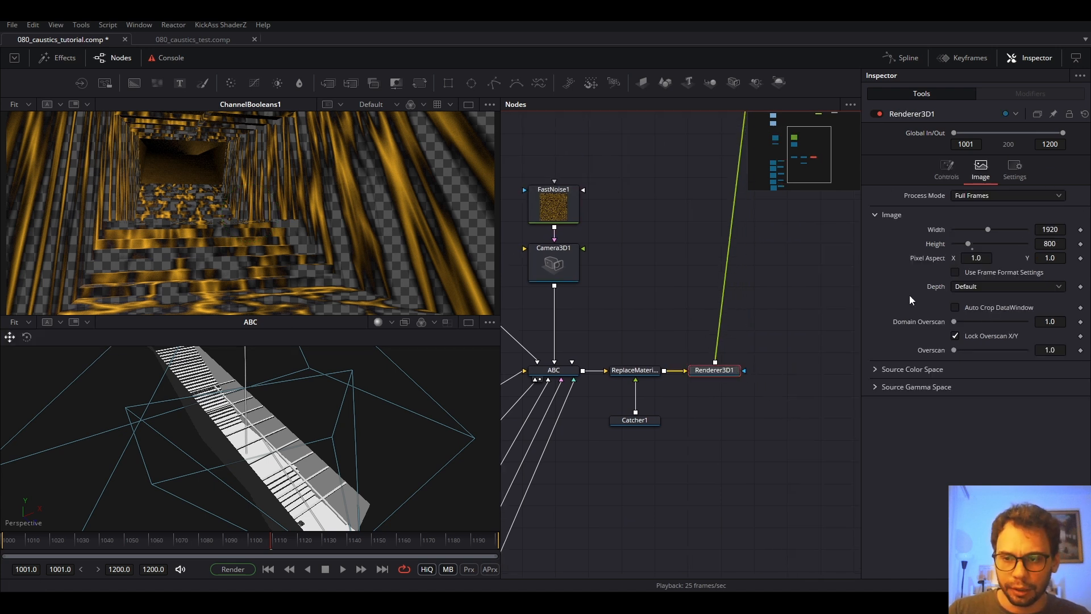
# Set Renderer3D1's Renderer Type to Hardware Renderer and play to preview the caustics.
pyautogui.click(943, 168)
pyautogui.click(980, 169)
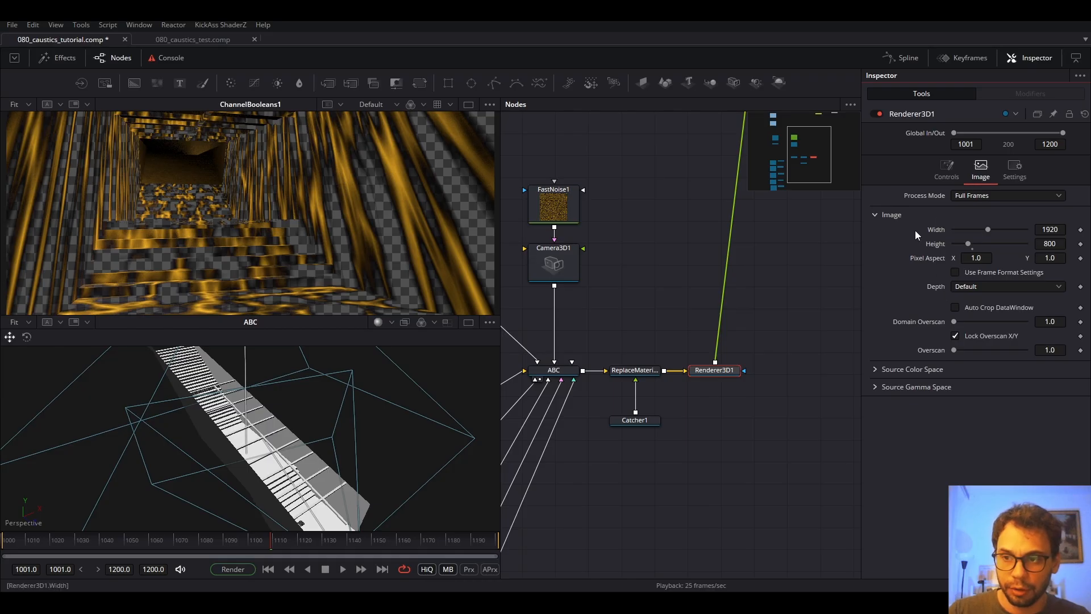
pyautogui.click(936, 172)
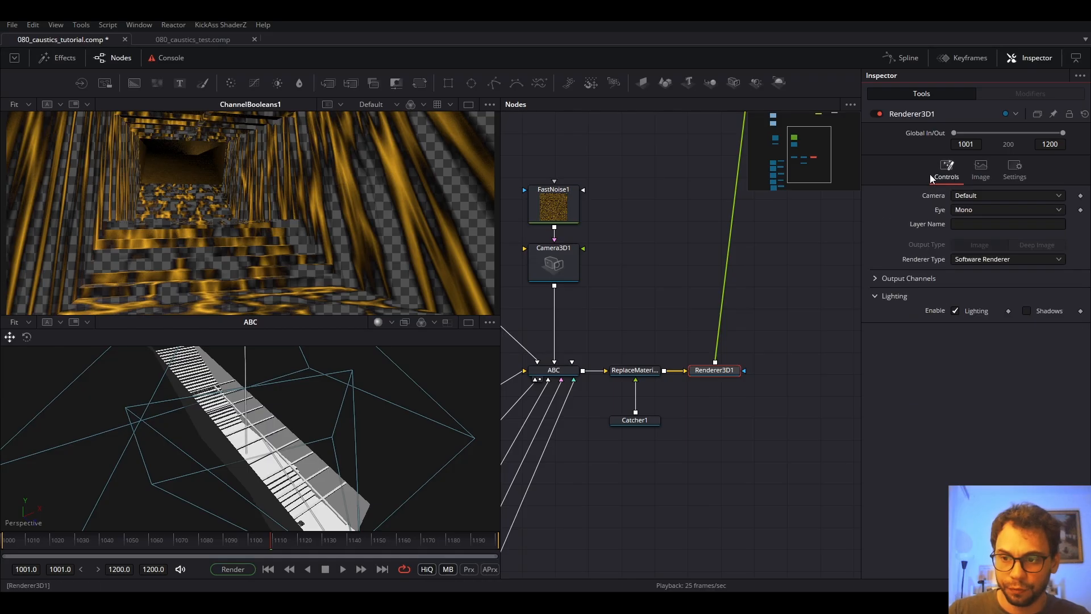
pyautogui.click(996, 260)
pyautogui.click(987, 249)
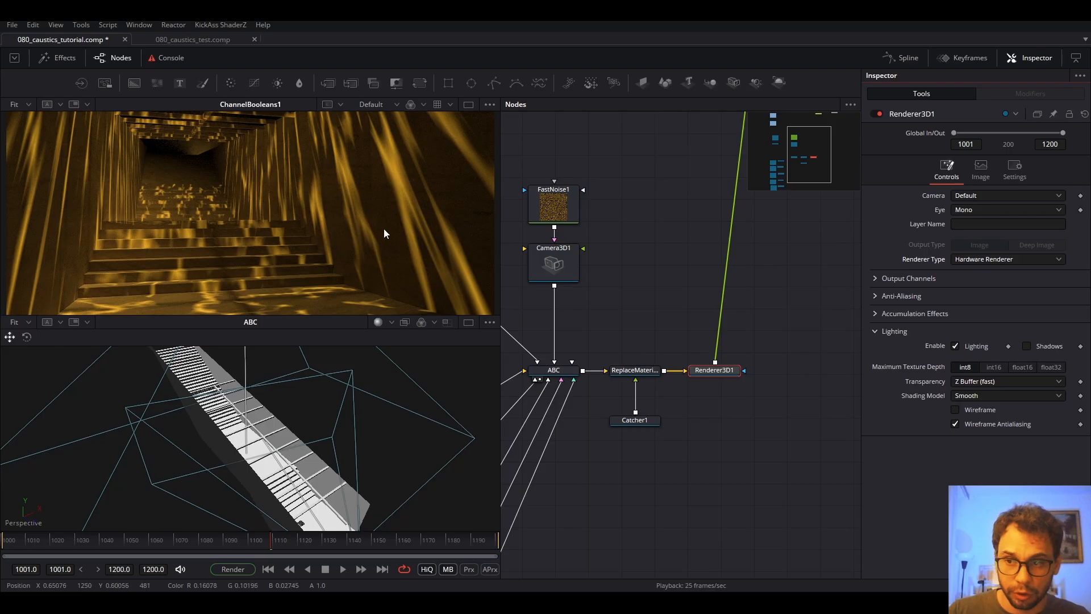
pyautogui.press('space')
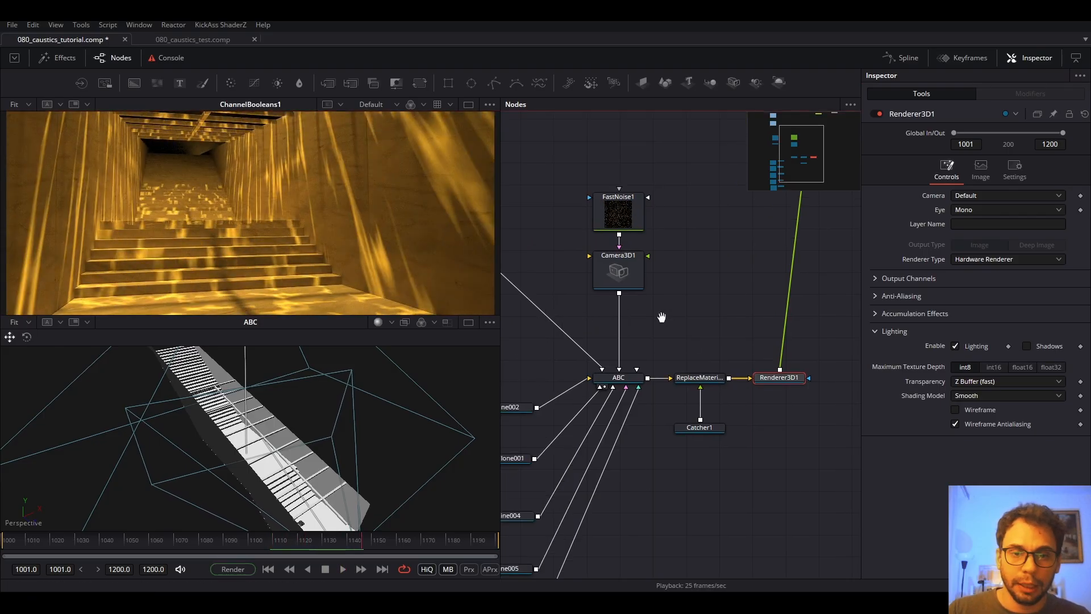
# Set FastNoise1's Seethe Rate to 0.3 and play back to preview the slower movement.
pyautogui.click(685, 226)
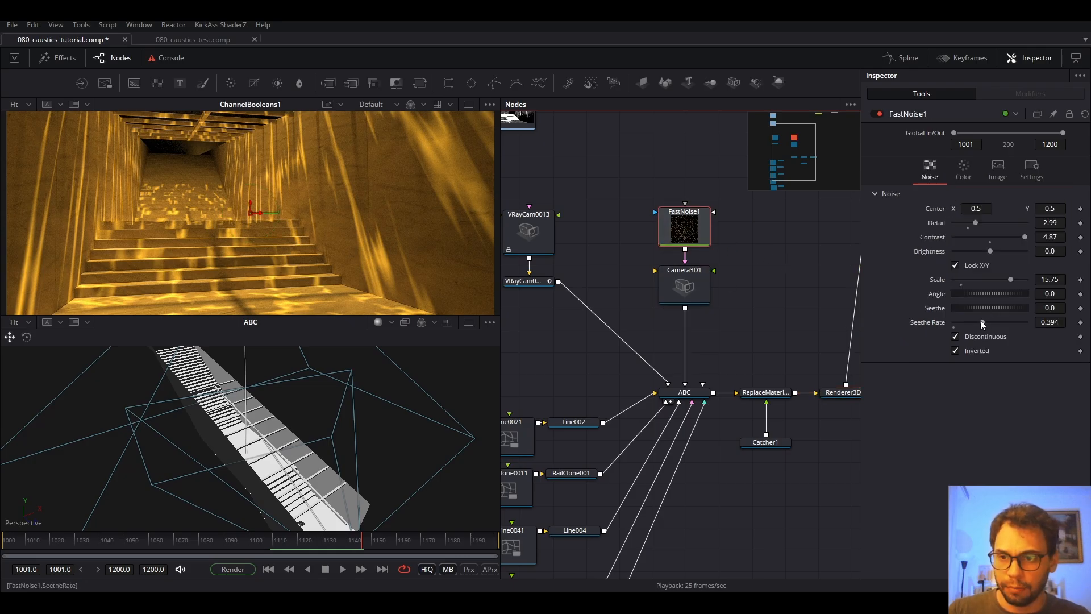
pyautogui.doubleClick(1049, 323)
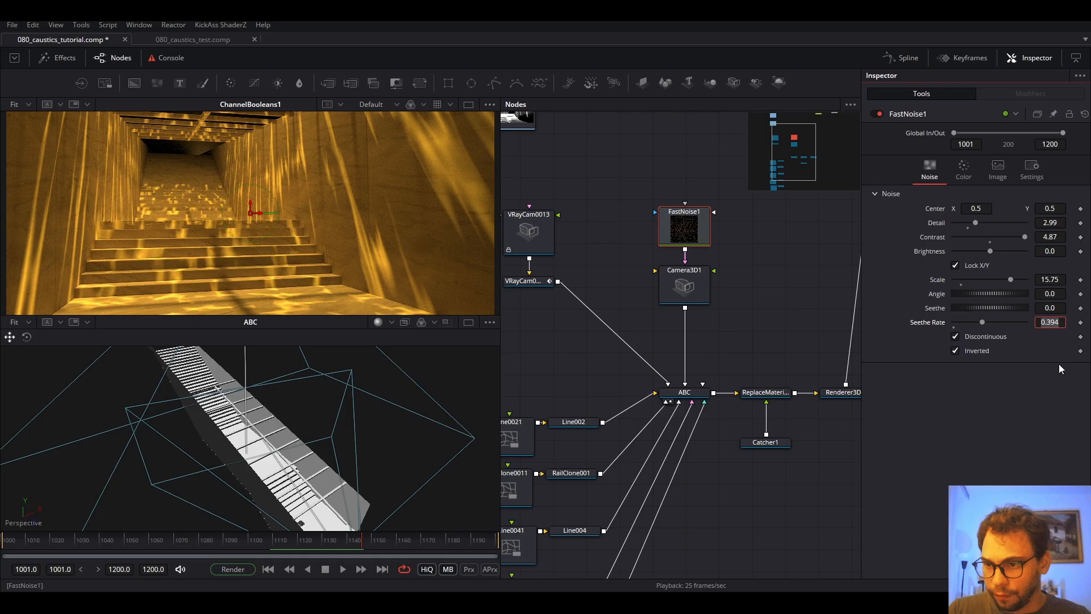
pyautogui.write('0.3')
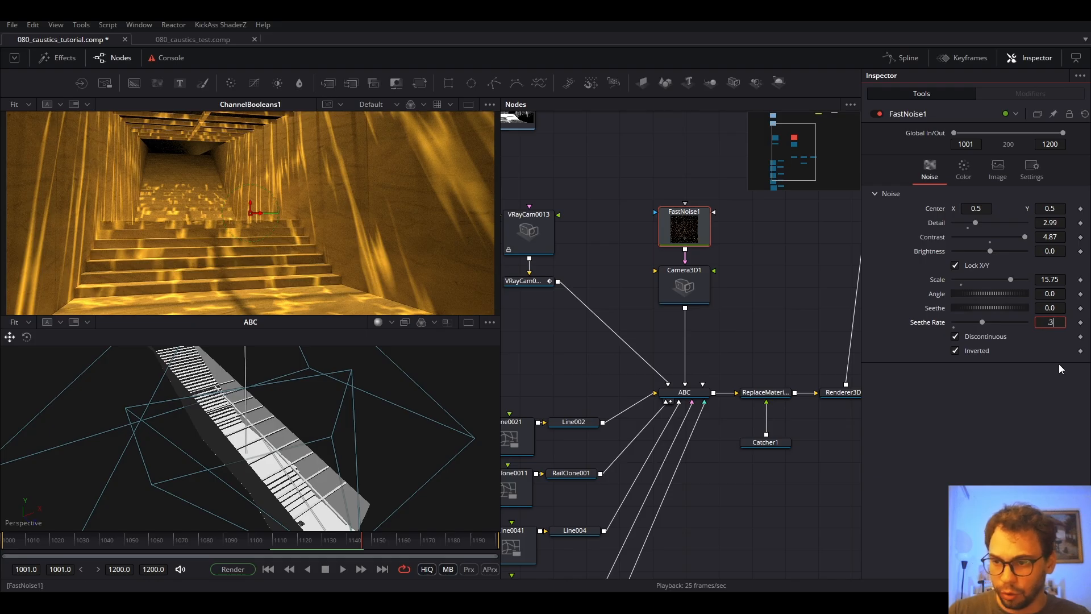
pyautogui.press('Tab')
pyautogui.press('space')
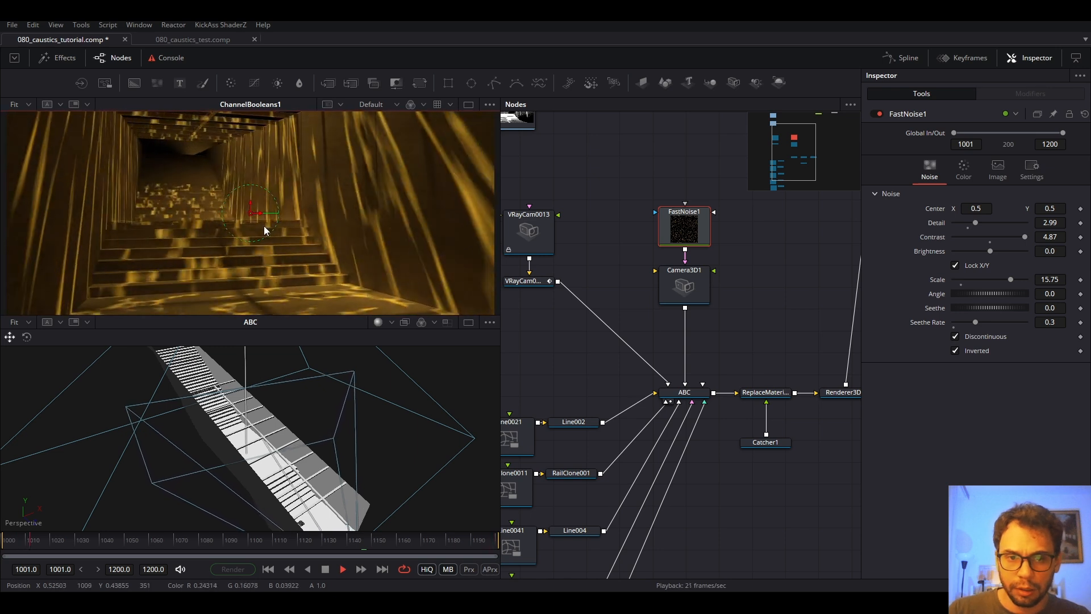
pyautogui.press('space')
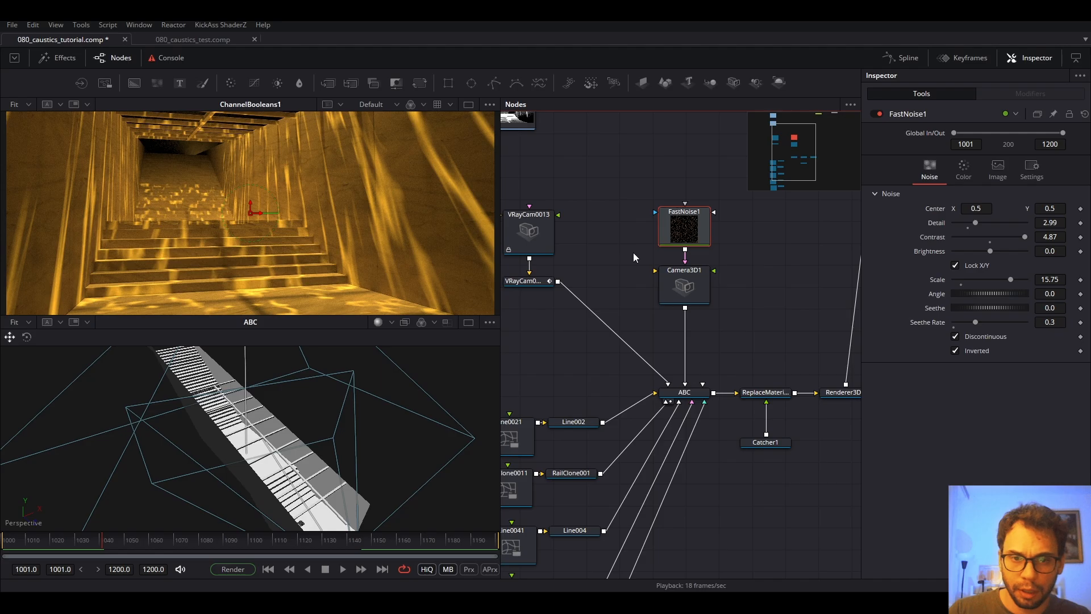
# Raise the FastNoise1 noise Scale to 40 for larger caustics.
pyautogui.click(975, 168)
pyautogui.click(930, 170)
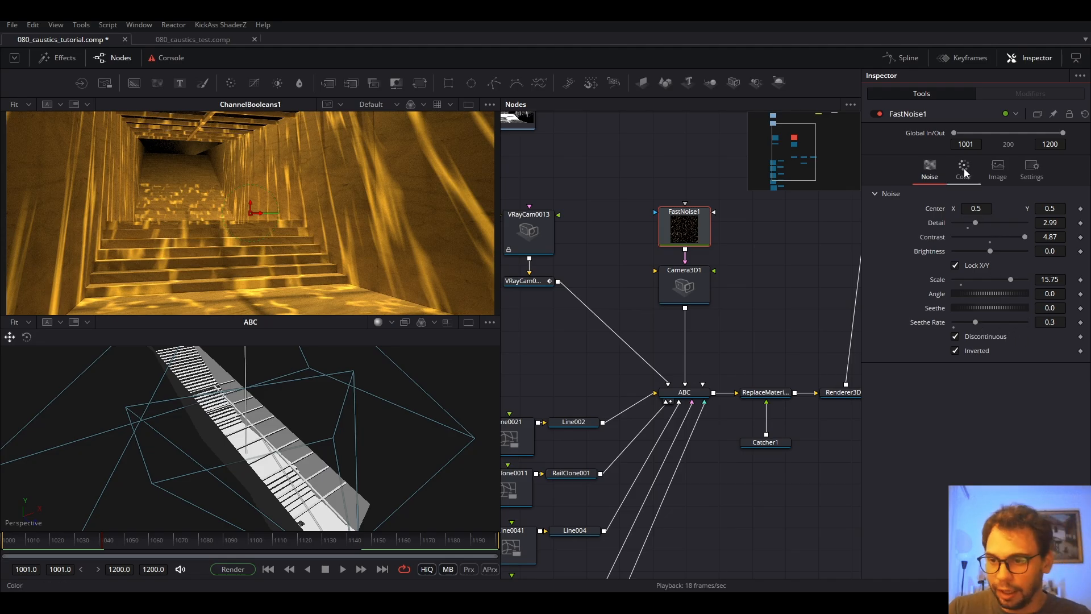
pyautogui.moveTo(1010, 280); pyautogui.dragTo(1035, 281)
pyautogui.click(1041, 281)
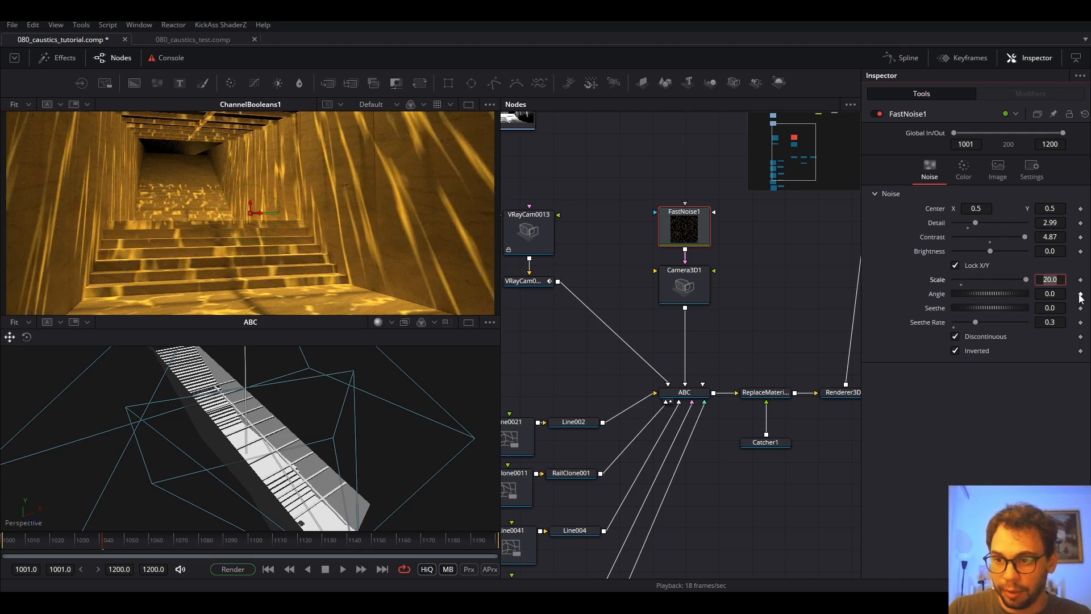
pyautogui.press('Tab')
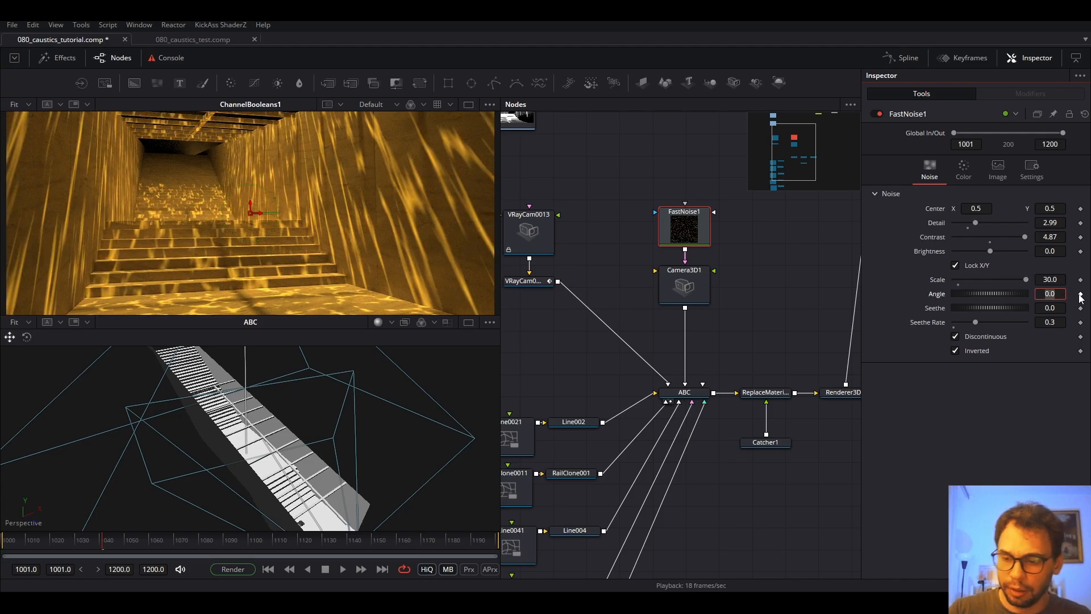
pyautogui.click(1046, 279)
pyautogui.write('40')
pyautogui.press('Tab')
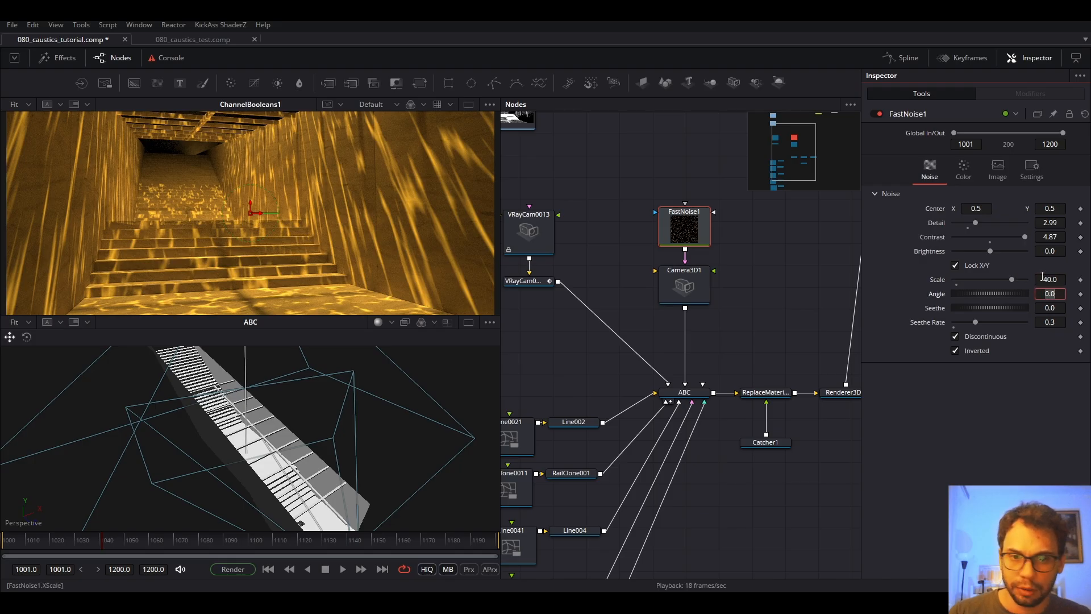
pyautogui.press('space')
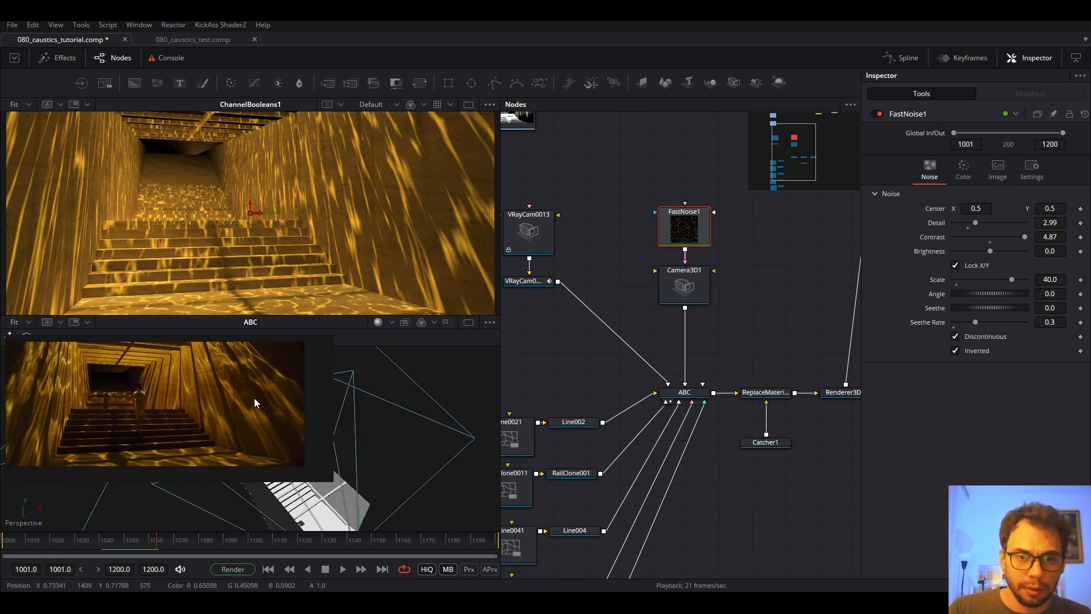
# Tune FastNoise1 to Detail 2.6, Contrast 3.35, Brightness 0.02 and Scale 43.31.
pyautogui.moveTo(335, 482); pyautogui.dragTo(477, 514)
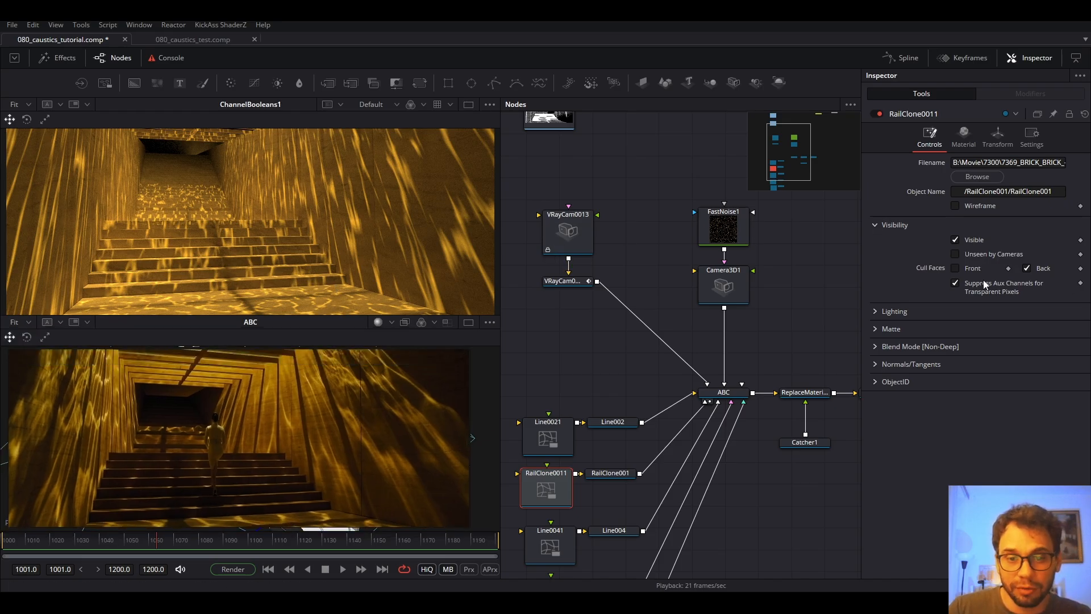
pyautogui.click(725, 222)
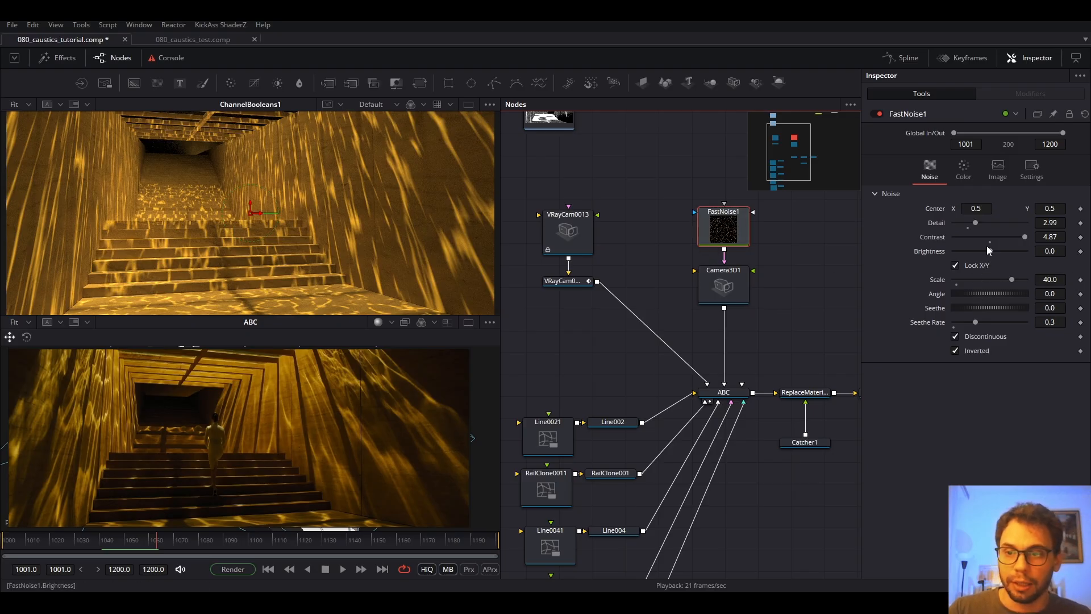
pyautogui.moveTo(991, 251); pyautogui.dragTo(971, 221)
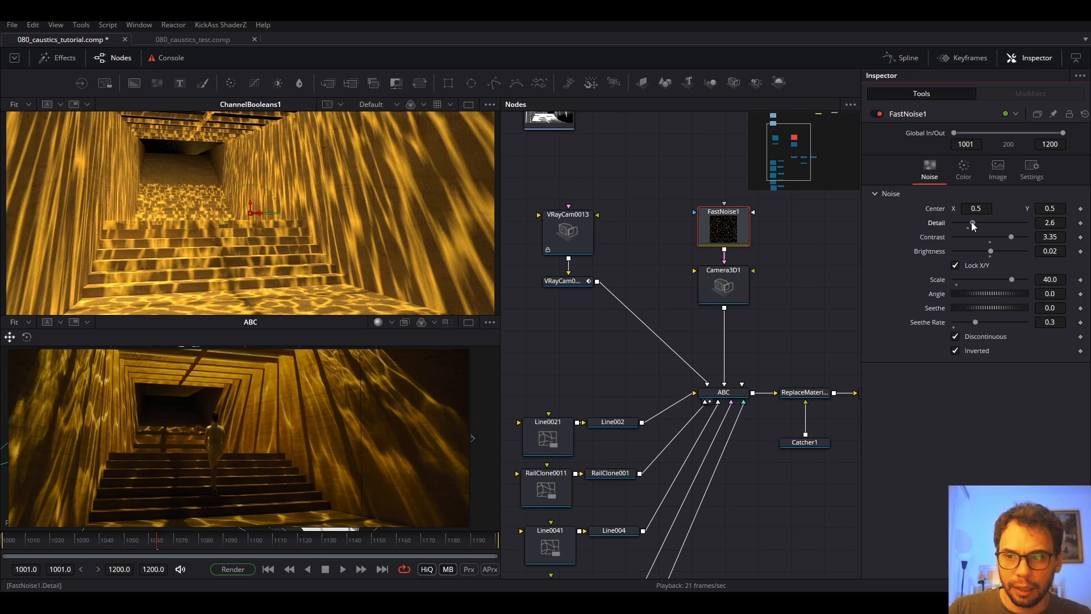
pyautogui.moveTo(1009, 280)
pyautogui.mouseDown()
pyautogui.moveTo(1027, 280)
pyautogui.moveTo(1015, 282)
pyautogui.mouseUp()
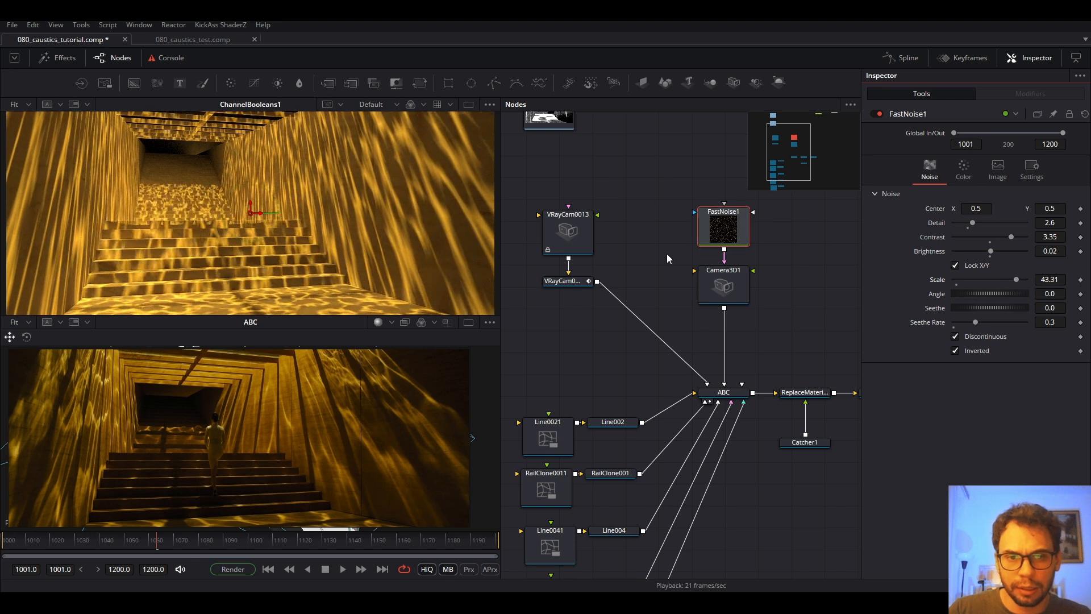
# Switch the lower viewer to 3D perspective and tilt and slide the projector camera to re-angle the caustics.
pyautogui.rightClick(368, 420)
pyautogui.click(454, 377)
pyautogui.moveTo(291, 434); pyautogui.dragTo(305, 386)
pyautogui.click(27, 337)
pyautogui.moveTo(389, 389); pyautogui.dragTo(383, 247)
pyautogui.scroll(-1, 383, 243)
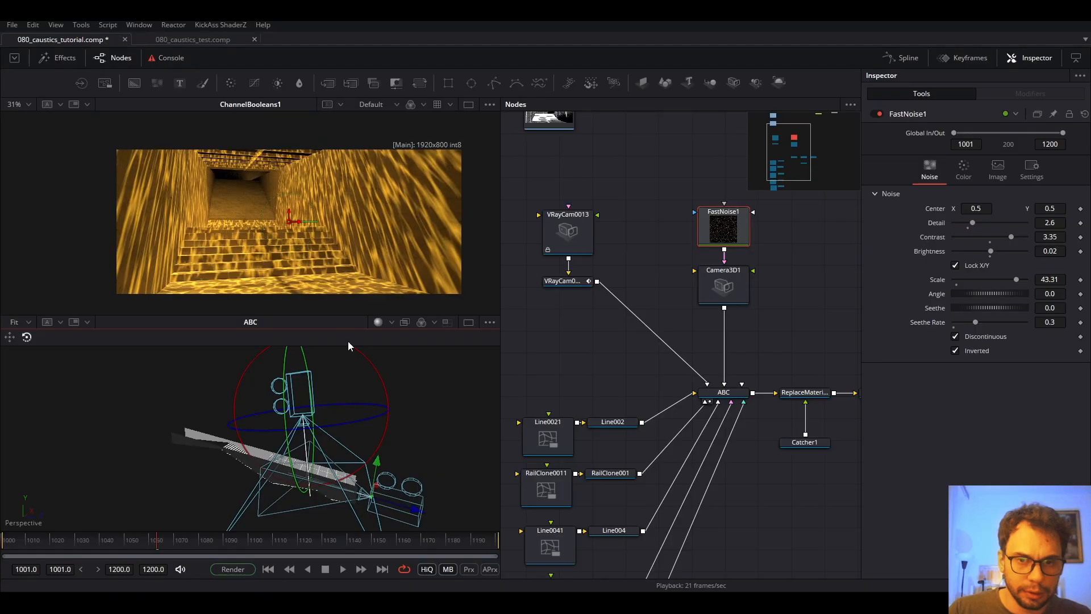
pyautogui.click(9, 336)
pyautogui.moveTo(277, 419)
pyautogui.mouseDown()
pyautogui.moveTo(255, 419)
pyautogui.moveTo(270, 418)
pyautogui.mouseUp()
pyautogui.press('space')
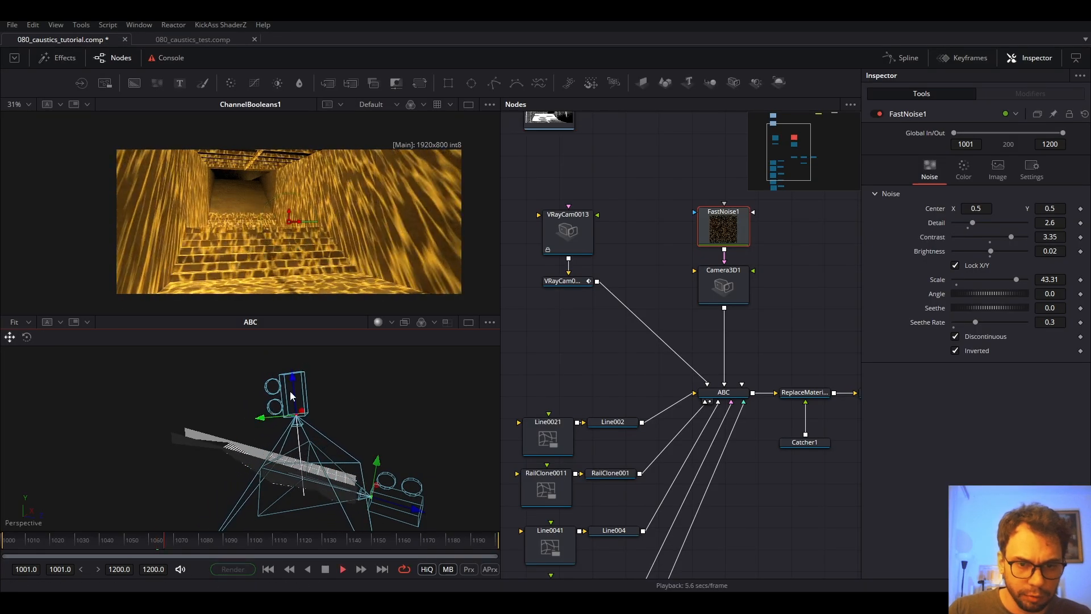
pyautogui.hotkey('ctrl', 'f')
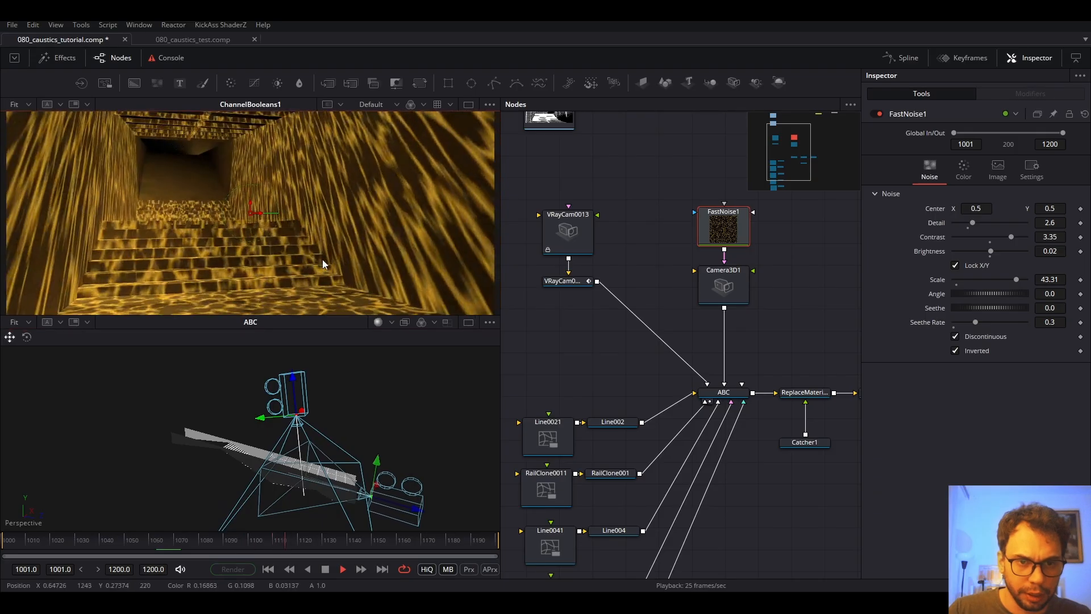
pyautogui.press('space')
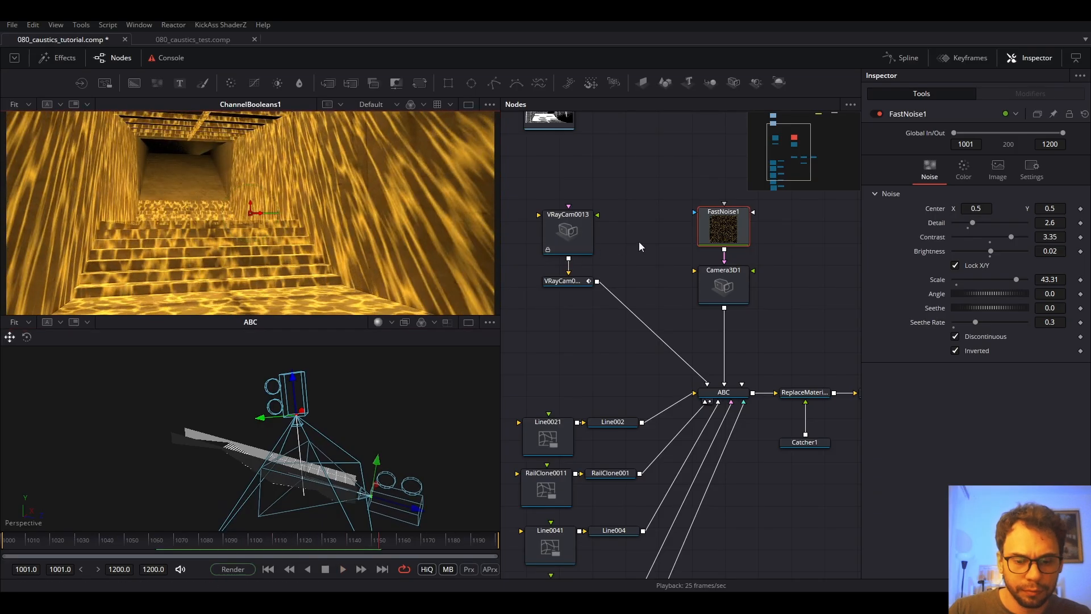
# Show the FastNoise1 texture on its own in the top viewer, fitted to the frame.
pyautogui.scroll(5, 141, 188)
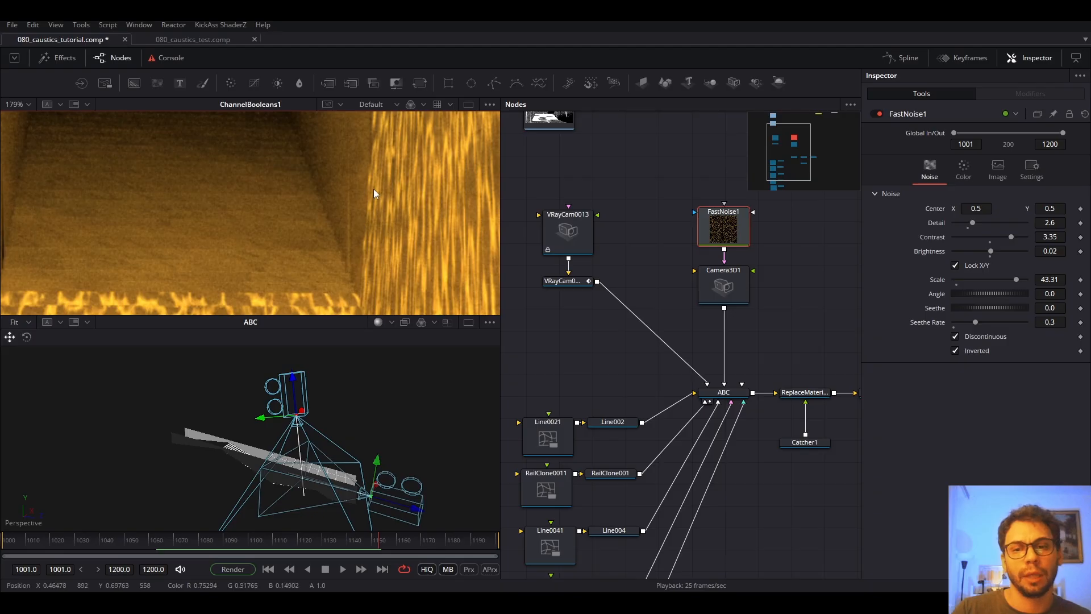
pyautogui.scroll(-2, 142, 266)
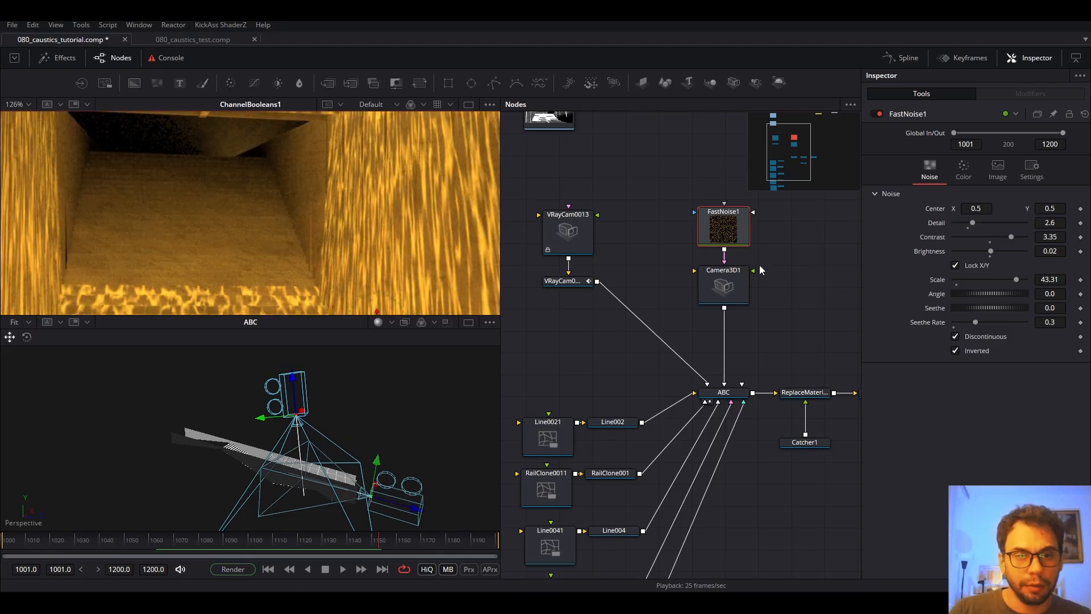
pyautogui.scroll(4, 739, 313)
pyautogui.moveTo(724, 332); pyautogui.dragTo(338, 210)
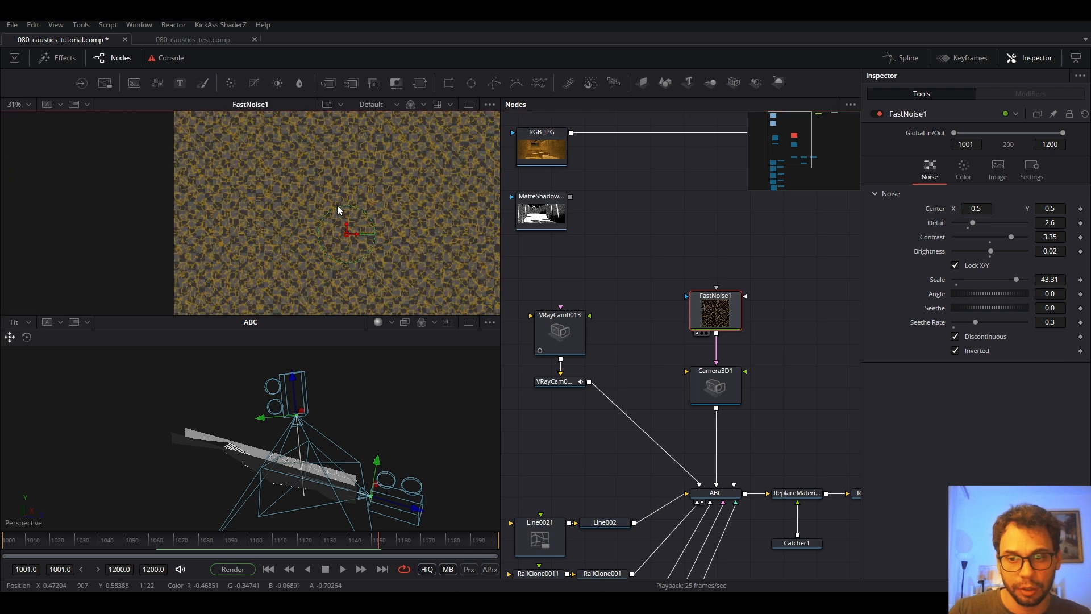
pyautogui.hotkey('ctrl', 'f')
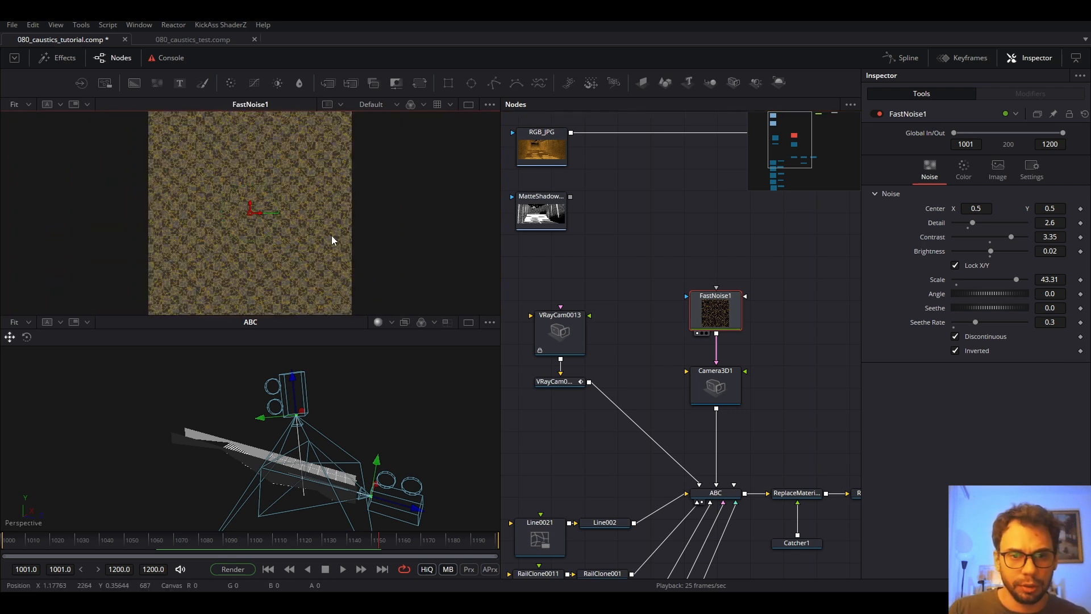
# Add a Rectangle mask to FastNoise1, enlarge it over most of the noise, and set Soft Edge to 0.0866.
pyautogui.click(448, 83)
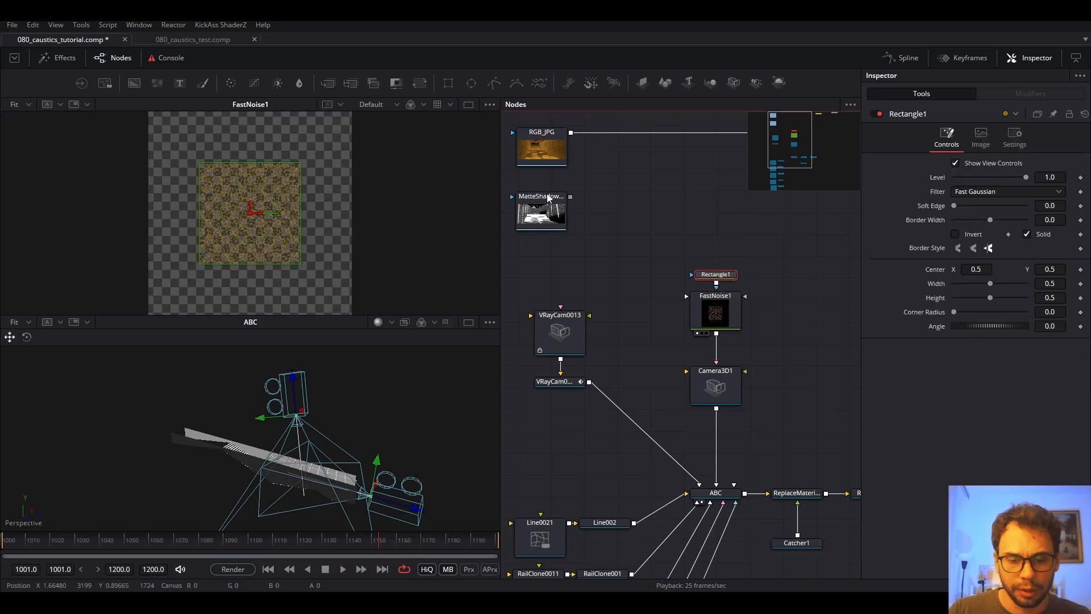
pyautogui.moveTo(302, 265); pyautogui.dragTo(331, 299)
pyautogui.moveTo(956, 206); pyautogui.dragTo(988, 207)
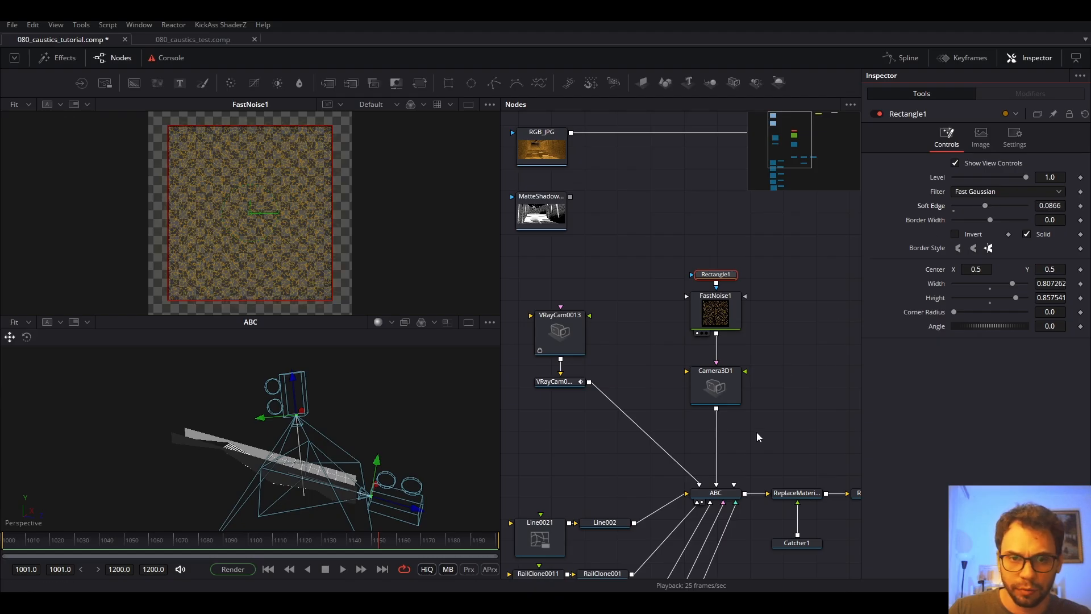
pyautogui.moveTo(755, 437); pyautogui.dragTo(751, 301)
# Pan the node graph to the ChannelBooleans1 node and select it.
pyautogui.moveTo(809, 328); pyautogui.dragTo(618, 362)
pyautogui.moveTo(738, 239); pyautogui.dragTo(731, 462)
pyautogui.click(736, 255)
# Show the ChannelBooleans1 stairwell composite in the top viewer, fitted to view.
pyautogui.press('1')
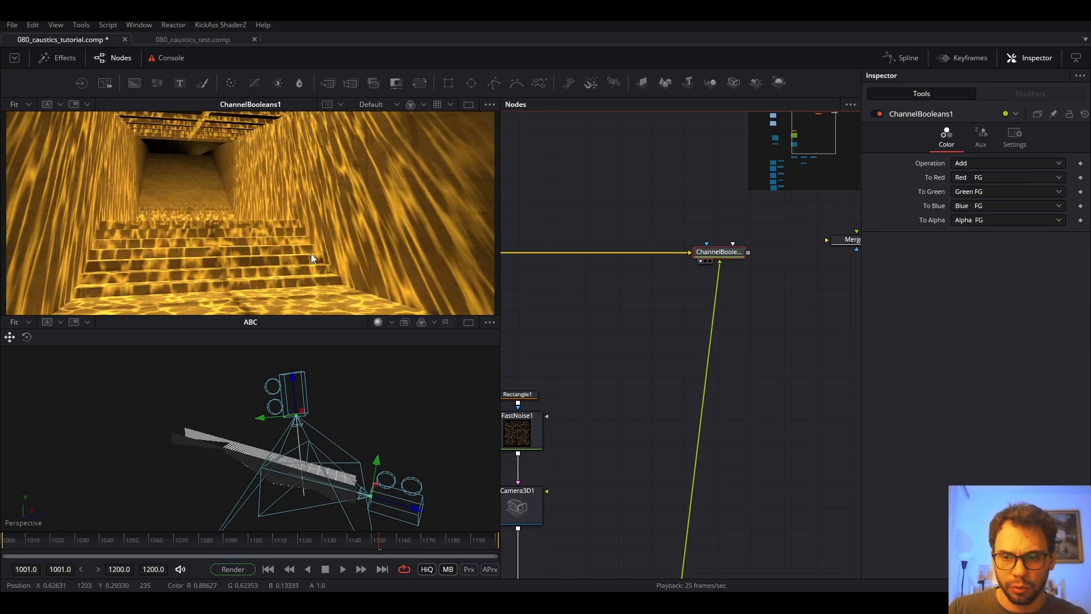
pyautogui.scroll(3, 254, 207)
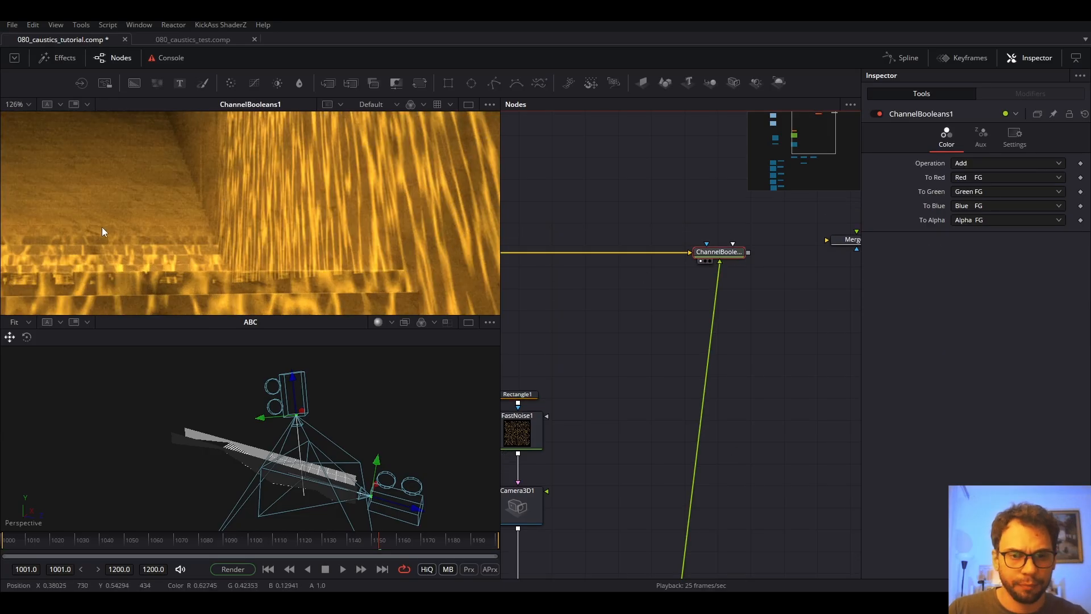
pyautogui.scroll(-3, 105, 229)
pyautogui.moveTo(284, 257); pyautogui.dragTo(257, 219)
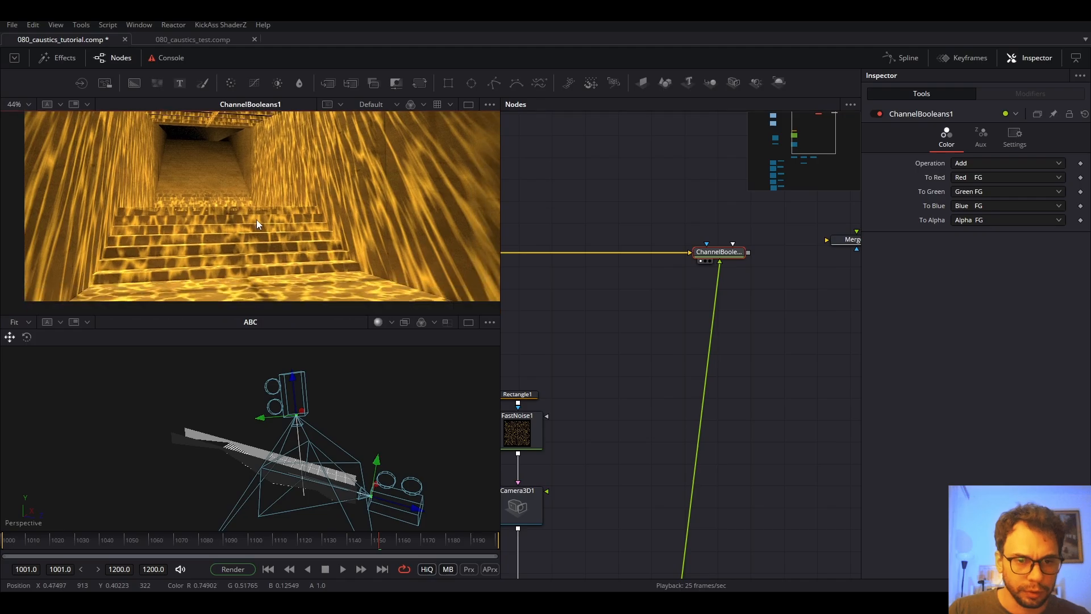
pyautogui.hotkey('ctrl', 'f')
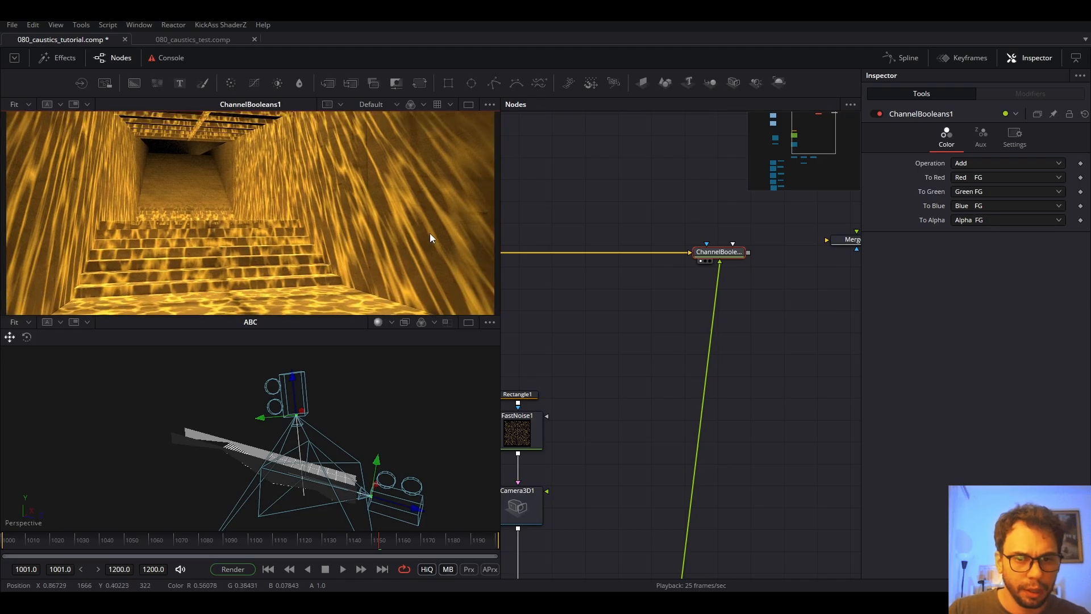
# View the MatteShadow_PNG pass in the top viewer, then select the RGB_JPG loader.
pyautogui.moveTo(682, 412); pyautogui.dragTo(759, 303)
pyautogui.scroll(-3, 655, 261)
pyautogui.scroll(3, 532, 246)
pyautogui.moveTo(532, 246); pyautogui.dragTo(616, 312)
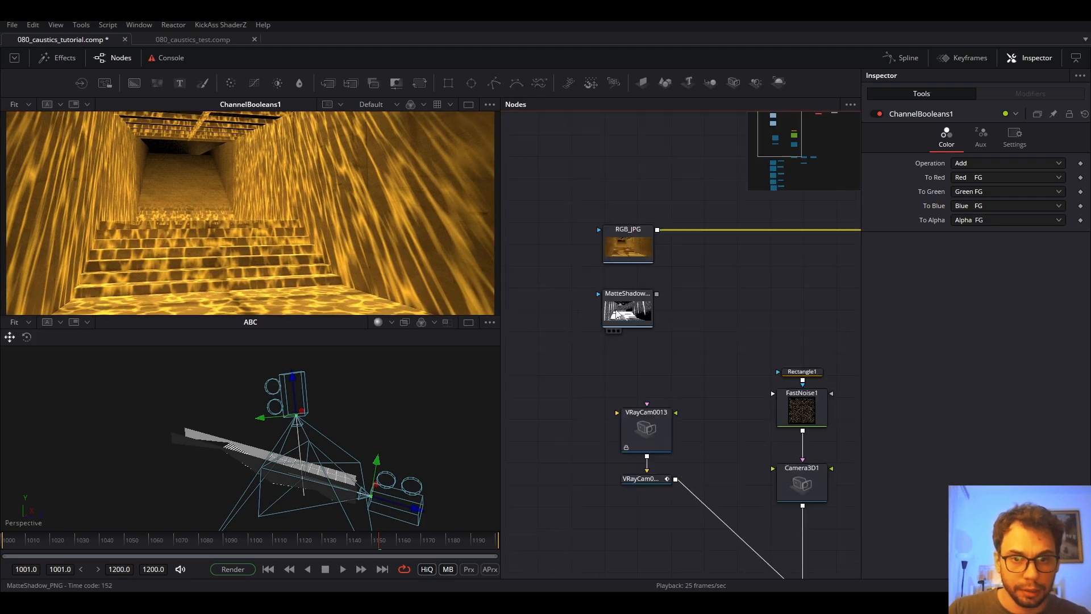
pyautogui.scroll(2, 616, 312)
pyautogui.click(635, 313)
pyautogui.press('1')
pyautogui.click(620, 222)
# Show the RGB_JPG beauty plate in the top viewer with the reference image window positioned over the lower viewer.
pyautogui.press('1')
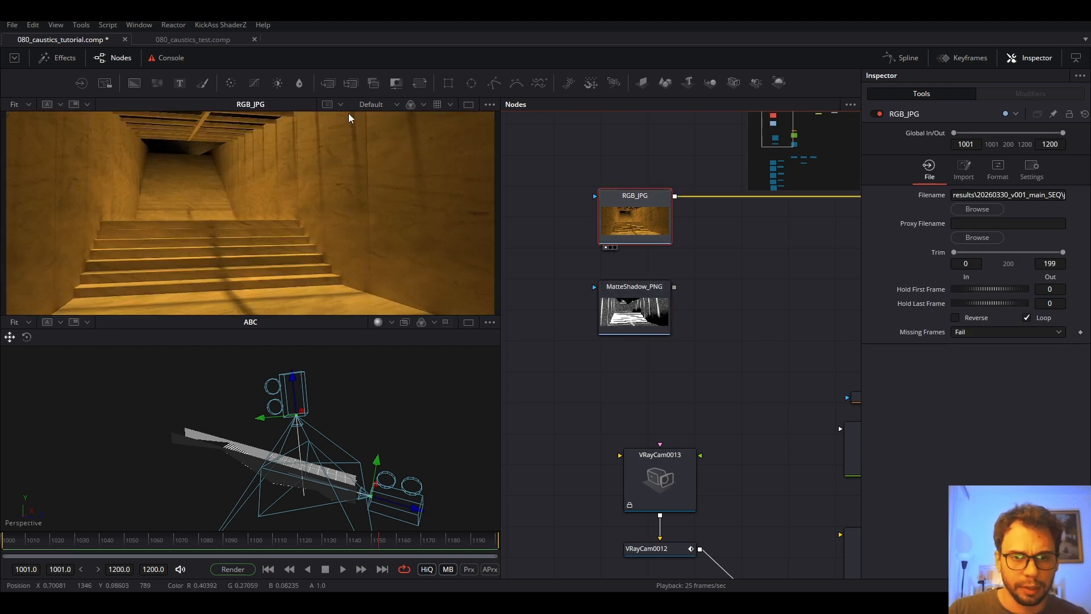
pyautogui.scroll(2, 356, 116)
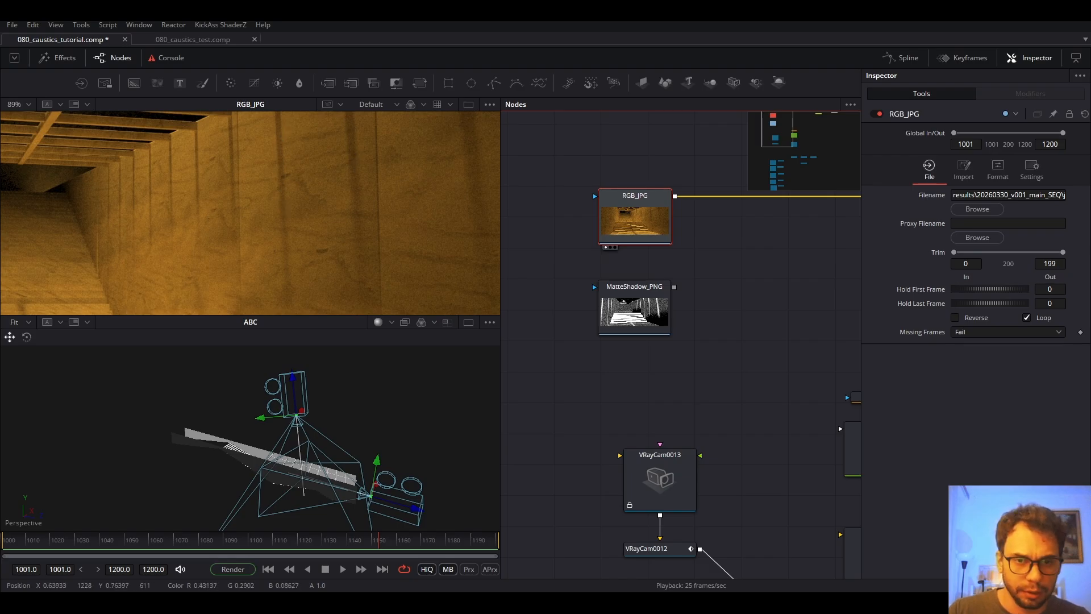
pyautogui.moveTo(660, 603)
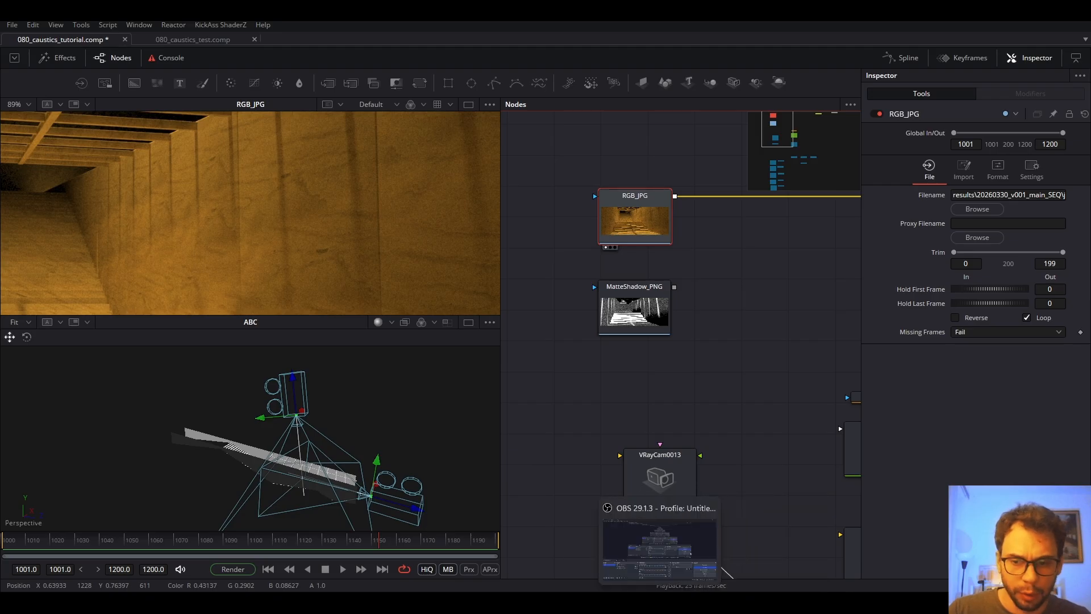
pyautogui.click(684, 603)
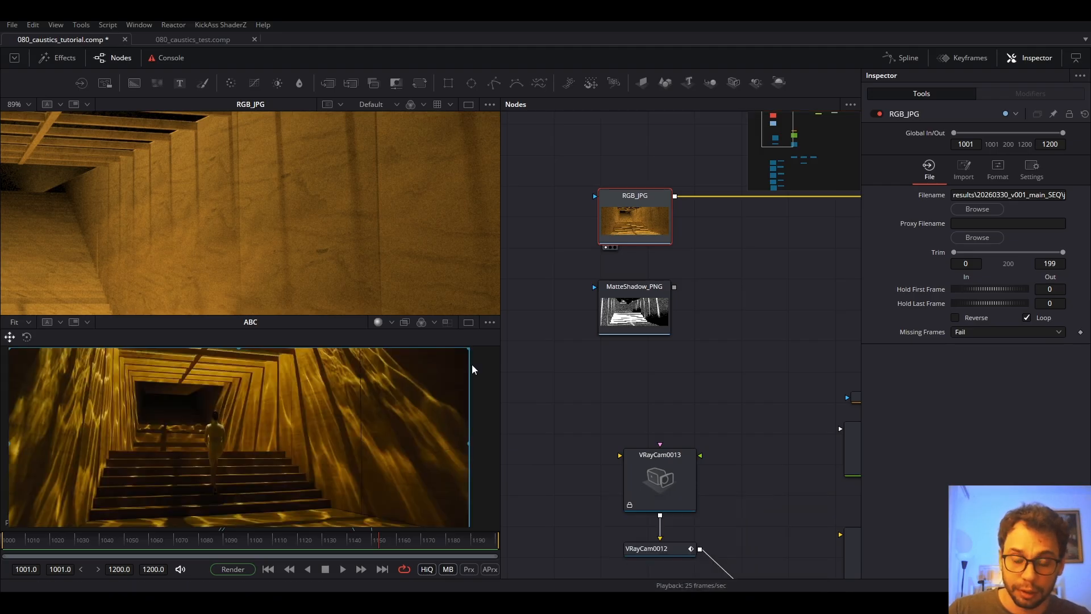
pyautogui.moveTo(330, 383); pyautogui.dragTo(328, 400)
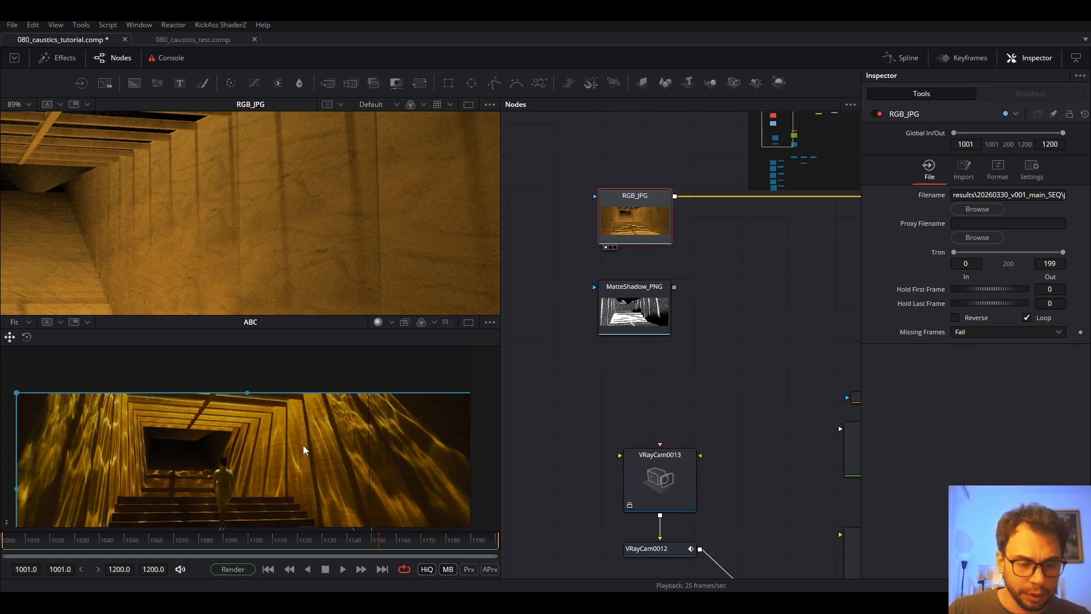
pyautogui.moveTo(314, 403)
pyautogui.mouseDown()
pyautogui.moveTo(312, 446)
pyautogui.moveTo(305, 408)
pyautogui.mouseUp()
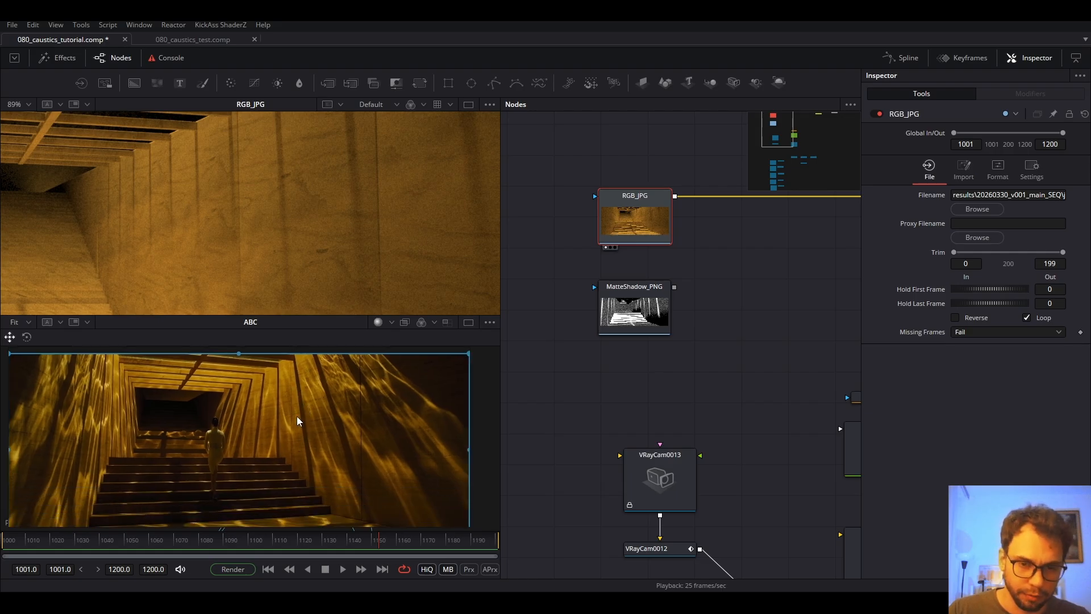
pyautogui.scroll(-2, 296, 433)
pyautogui.moveTo(295, 431)
pyautogui.mouseDown()
pyautogui.moveTo(286, 425)
pyautogui.moveTo(299, 451)
pyautogui.moveTo(296, 434)
pyautogui.moveTo(321, 444)
pyautogui.moveTo(290, 443)
pyautogui.mouseUp()
pyautogui.scroll(2, 281, 434)
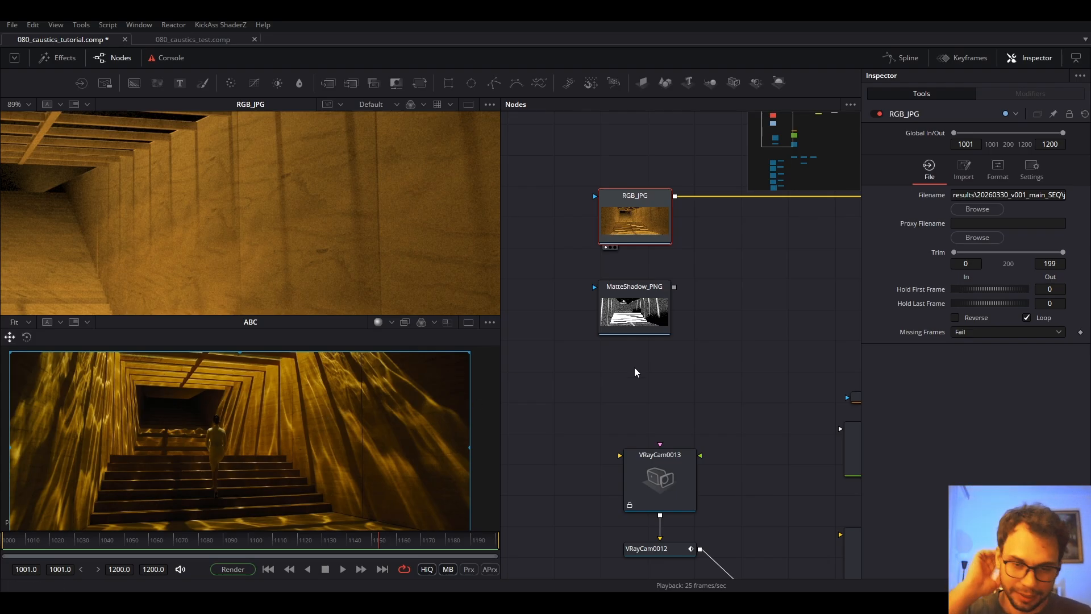
pyautogui.scroll(-2, 187, 186)
pyautogui.hotkey('ctrl', 'f')
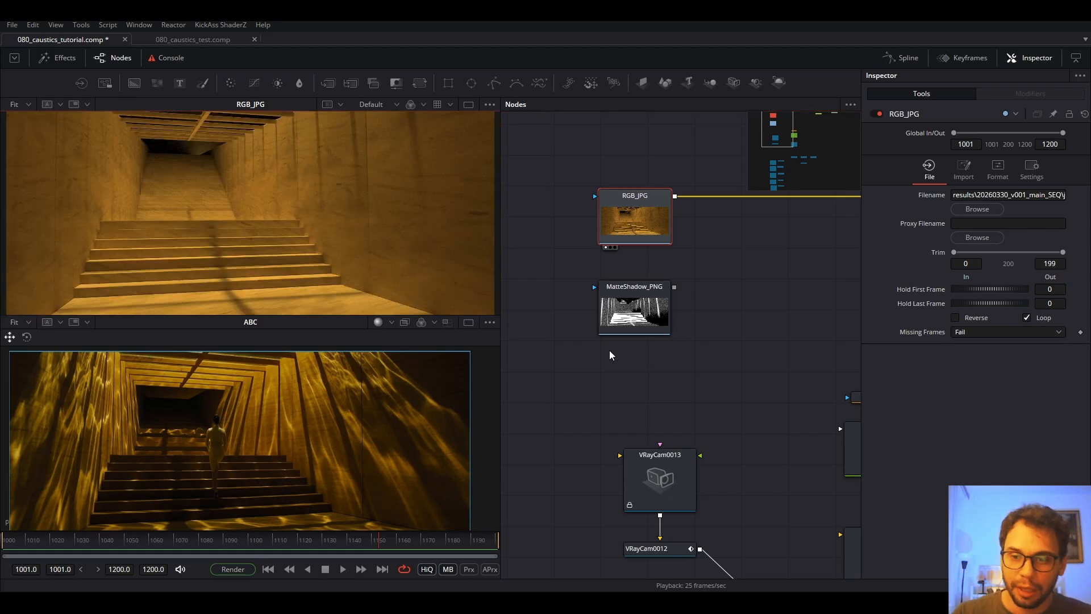
# View the MatteShadow_PNG pass and move its node down below Catcher1.
pyautogui.click(643, 308)
pyautogui.scroll(-4, 643, 308)
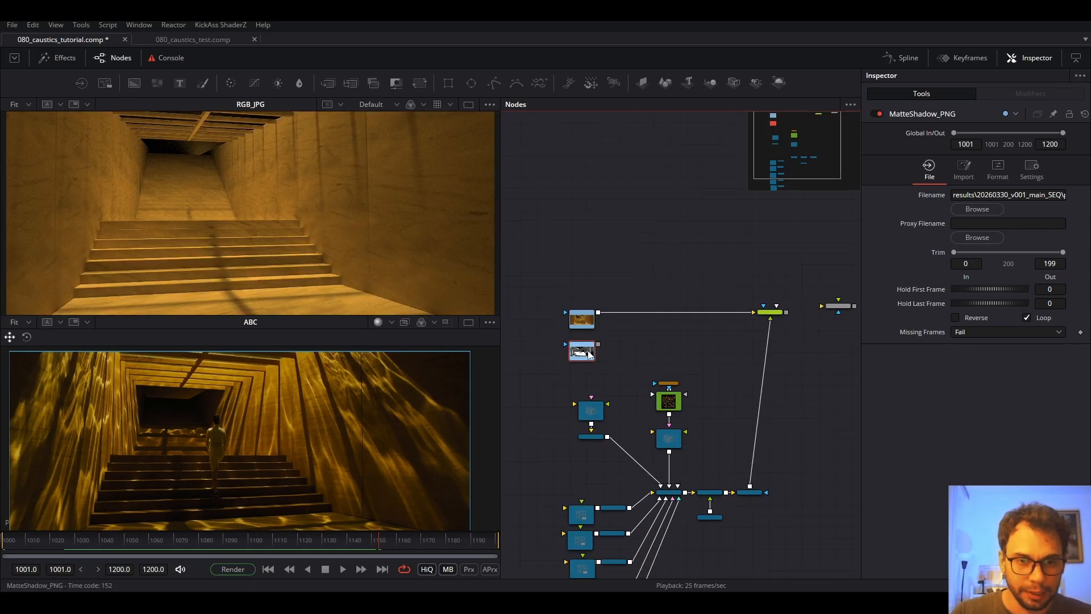
pyautogui.press('1')
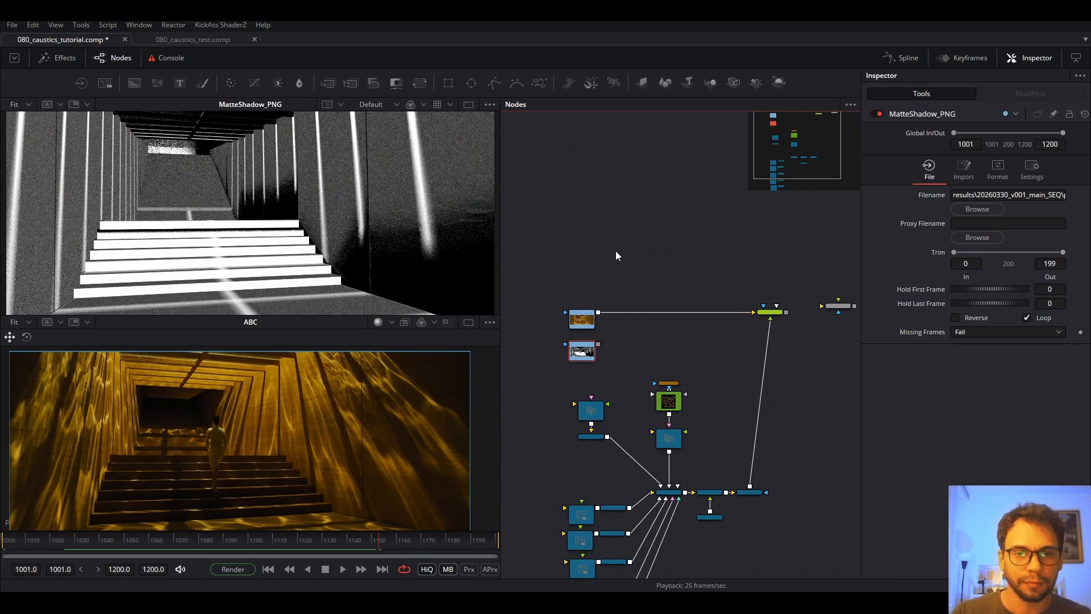
pyautogui.moveTo(639, 293); pyautogui.dragTo(600, 213)
pyautogui.moveTo(549, 272); pyautogui.dragTo(667, 367)
pyautogui.scroll(3, 699, 458)
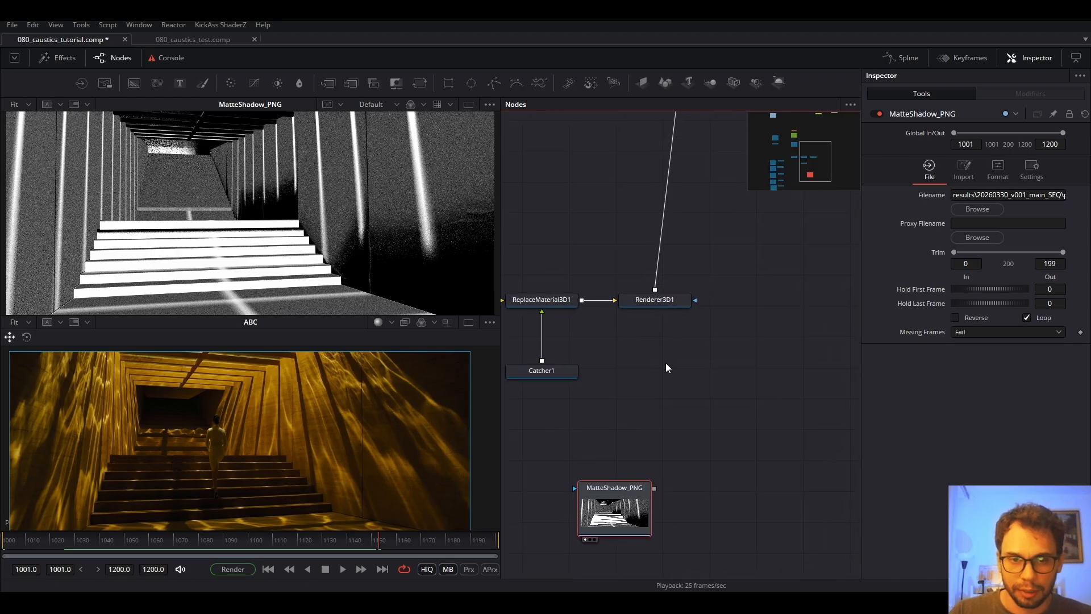
# Minimize the reference window and show Renderer3D1 in a single, widened viewer.
pyautogui.click(666, 307)
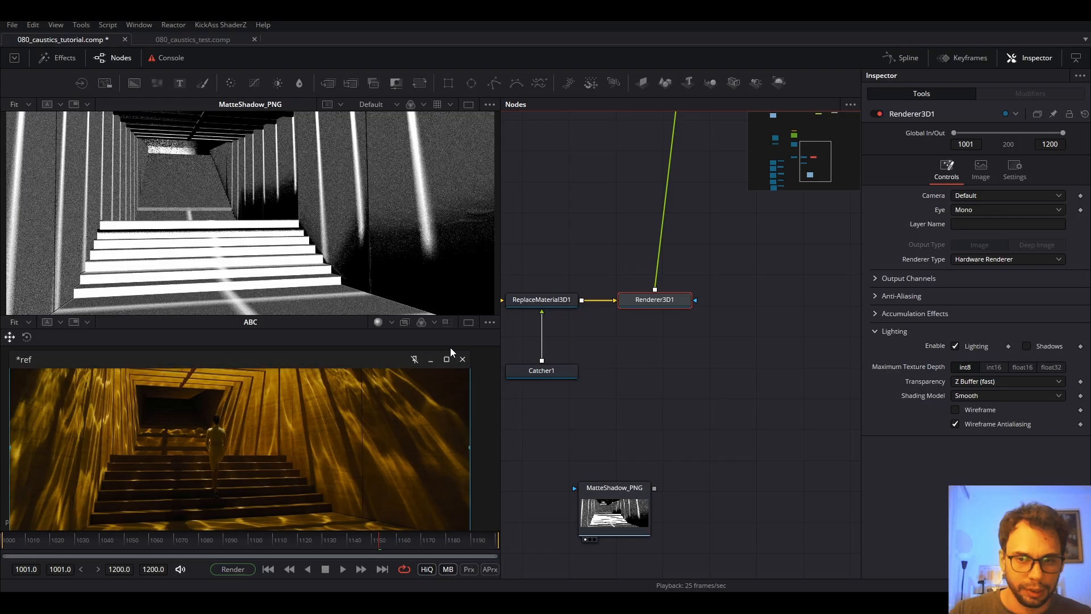
pyautogui.click(431, 359)
pyautogui.click(468, 104)
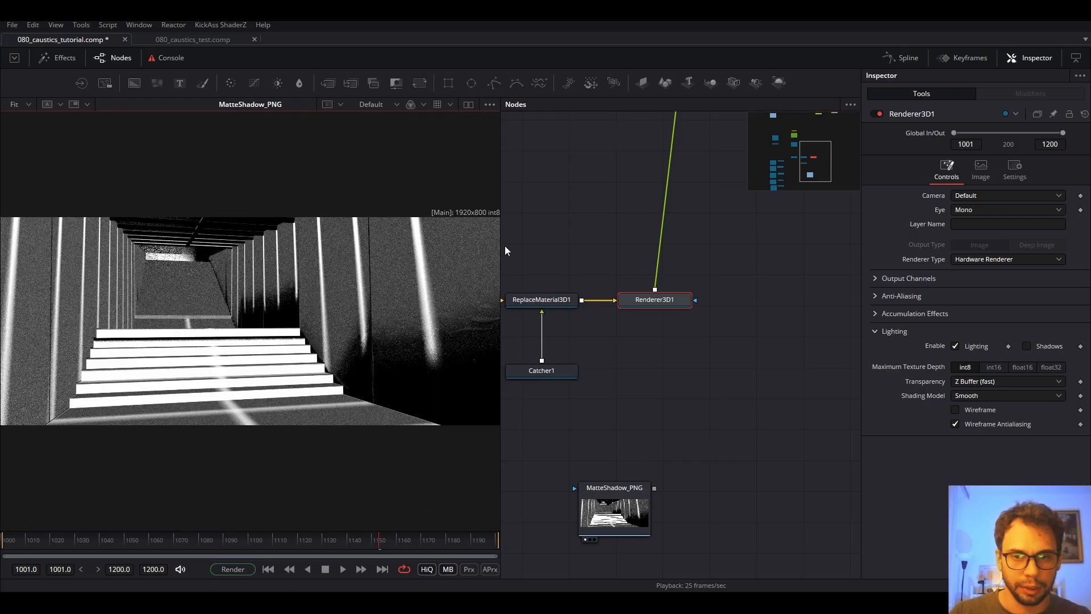
pyautogui.moveTo(500, 269); pyautogui.dragTo(562, 270)
pyautogui.press('1')
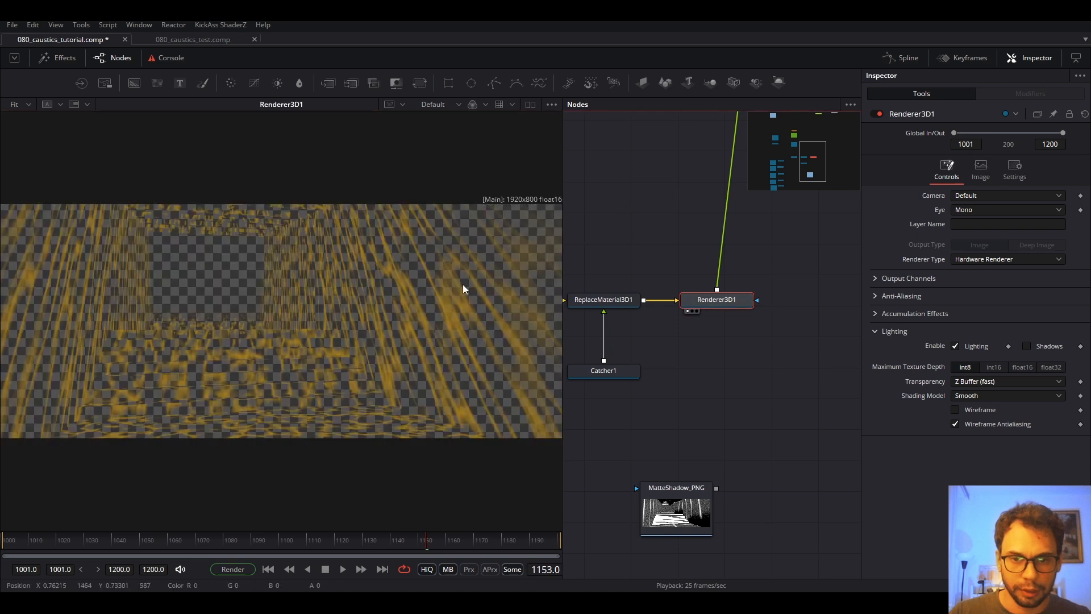
# Place MatteShadow_PNG beneath Renderer3D1 to feed its mask input.
pyautogui.moveTo(676, 511); pyautogui.dragTo(717, 301)
pyautogui.click(718, 300)
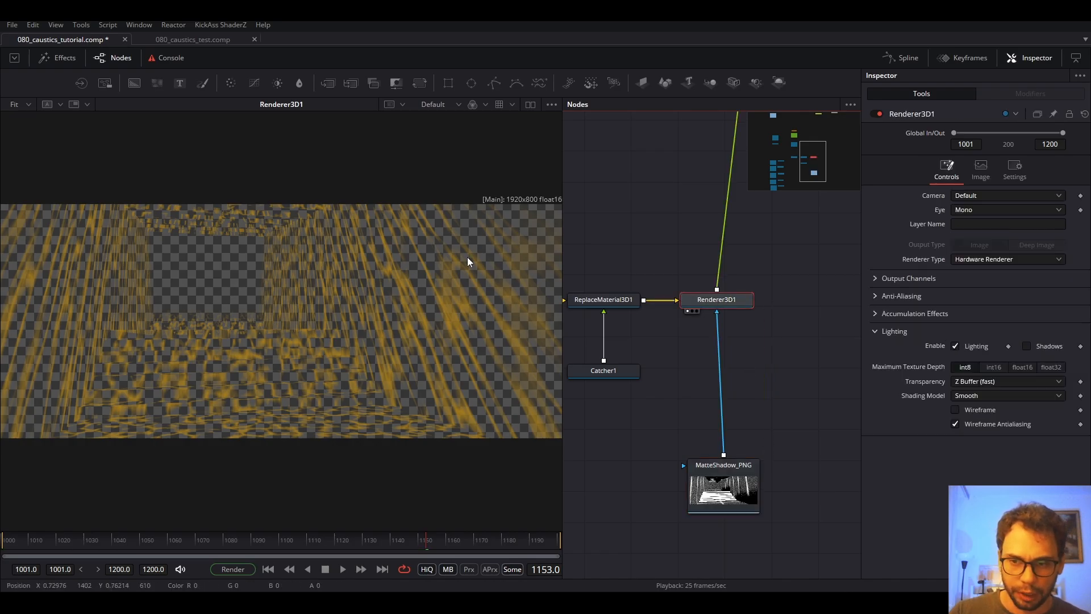
pyautogui.click(762, 407)
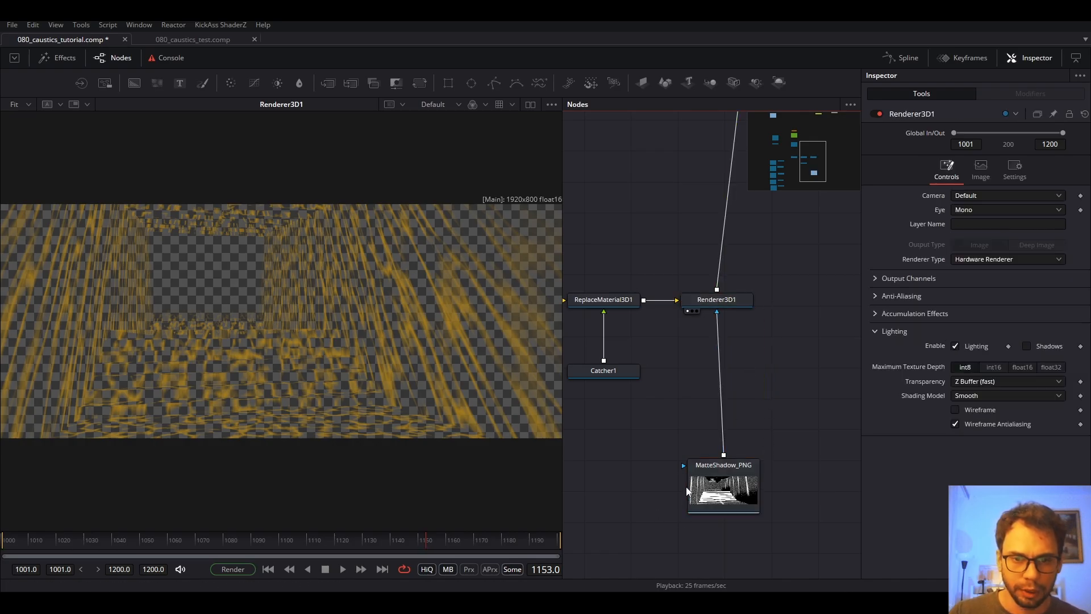
pyautogui.moveTo(710, 497); pyautogui.dragTo(702, 486)
# Add a Bitmap node via 'bolbit' search and insert it between MatteShadow_PNG and Renderer3D1.
pyautogui.click(749, 422)
pyautogui.hotkey('shift', 'space')
pyautogui.write('bolbit')
pyautogui.press('Return')
pyautogui.moveTo(739, 408); pyautogui.dragTo(701, 378)
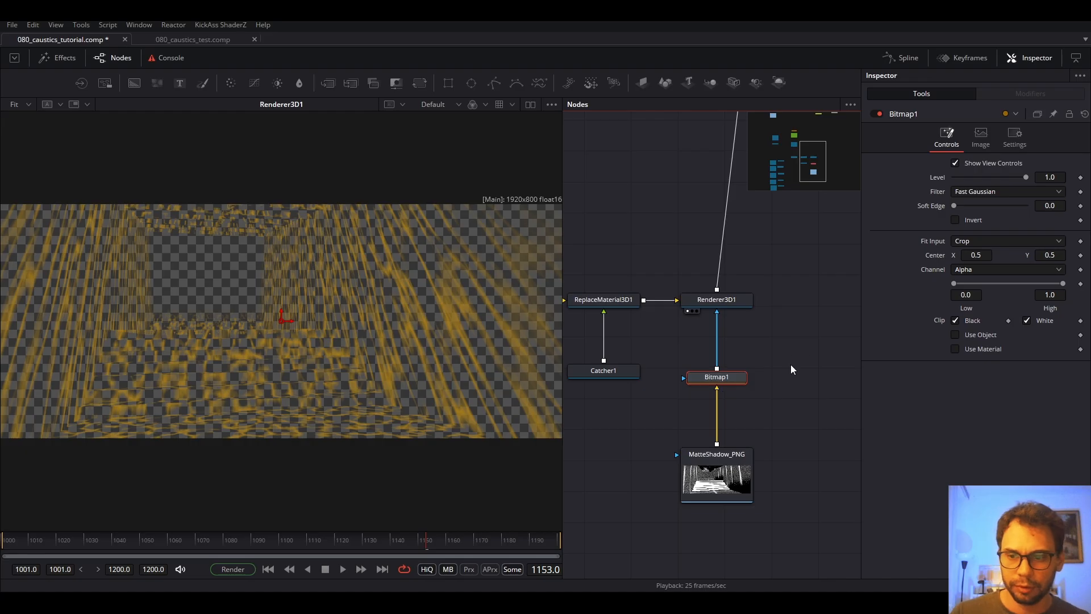
pyautogui.press('1')
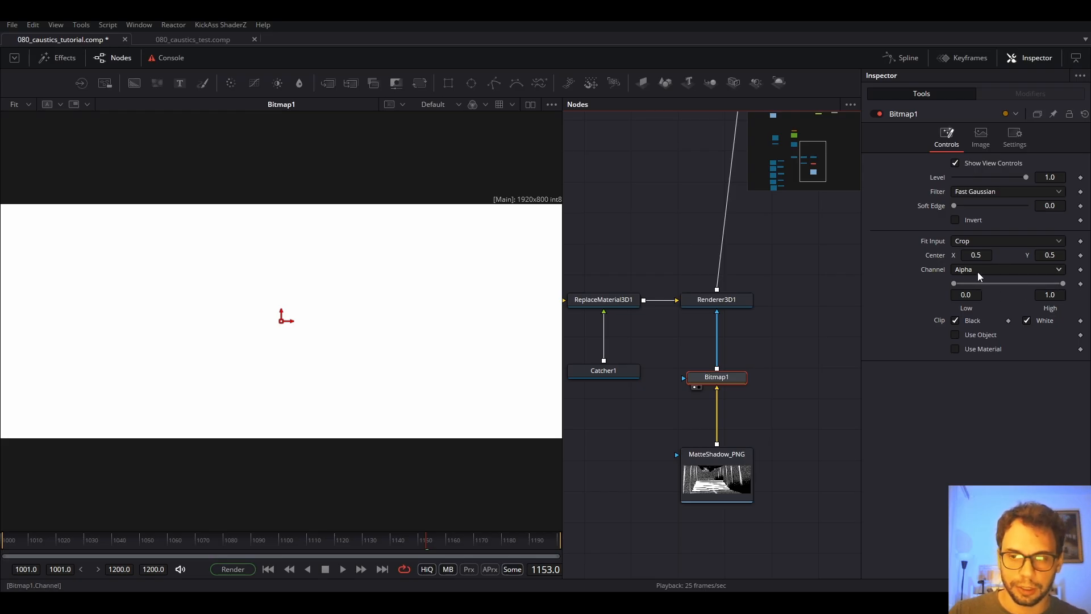
# Compare MatteShadow_PNG with the Bitmap1 matte and switch Bitmap1's channel to Luminance.
pyautogui.click(710, 480)
pyautogui.rightClick(721, 479)
pyautogui.click(705, 478)
pyautogui.press('1')
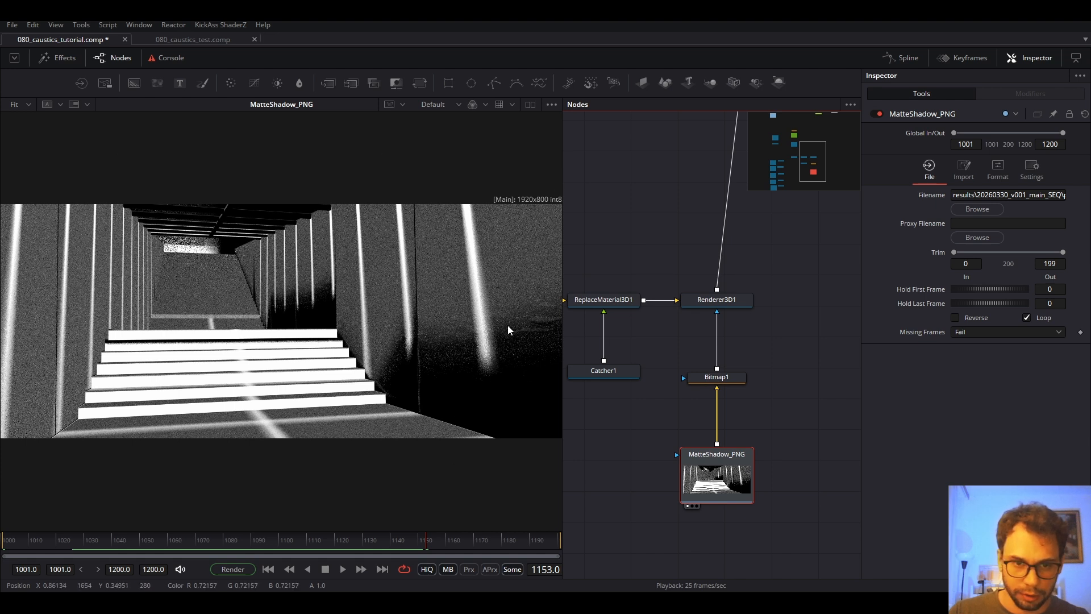
pyautogui.click(725, 387)
pyautogui.press('1')
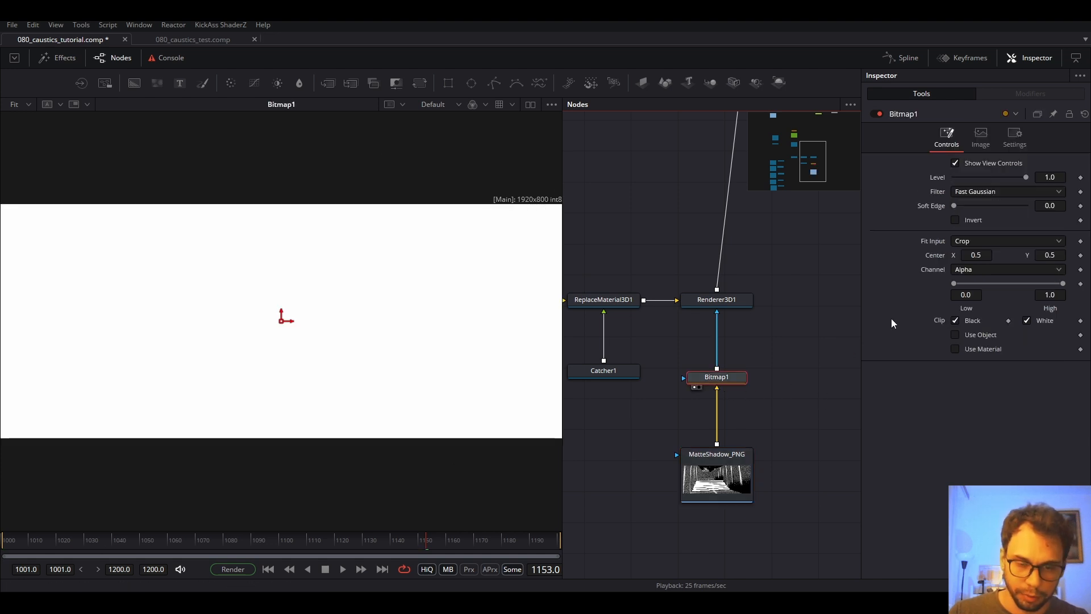
pyautogui.click(988, 270)
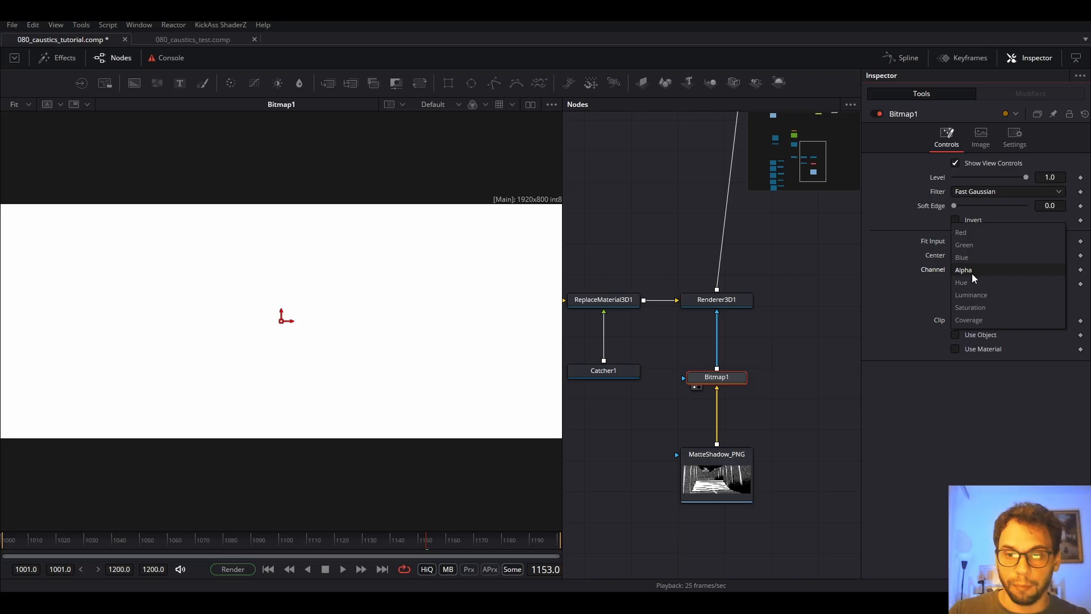
pyautogui.click(971, 294)
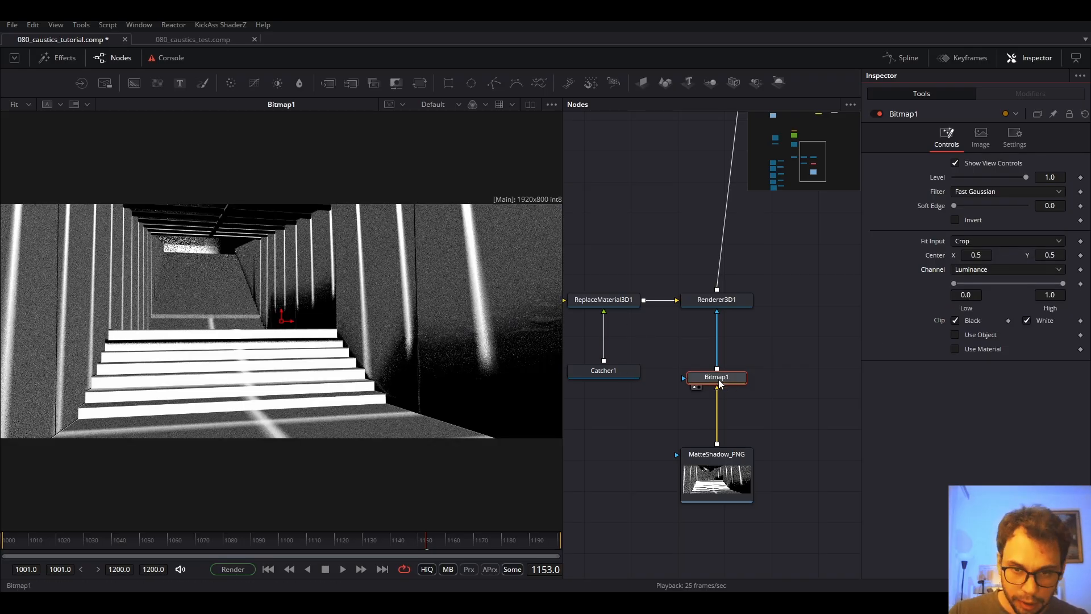
# View Renderer3D1 and toggle bypass on Bitmap1 and MatteShadow_PNG to compare the masked caustics.
pyautogui.moveTo(718, 384)
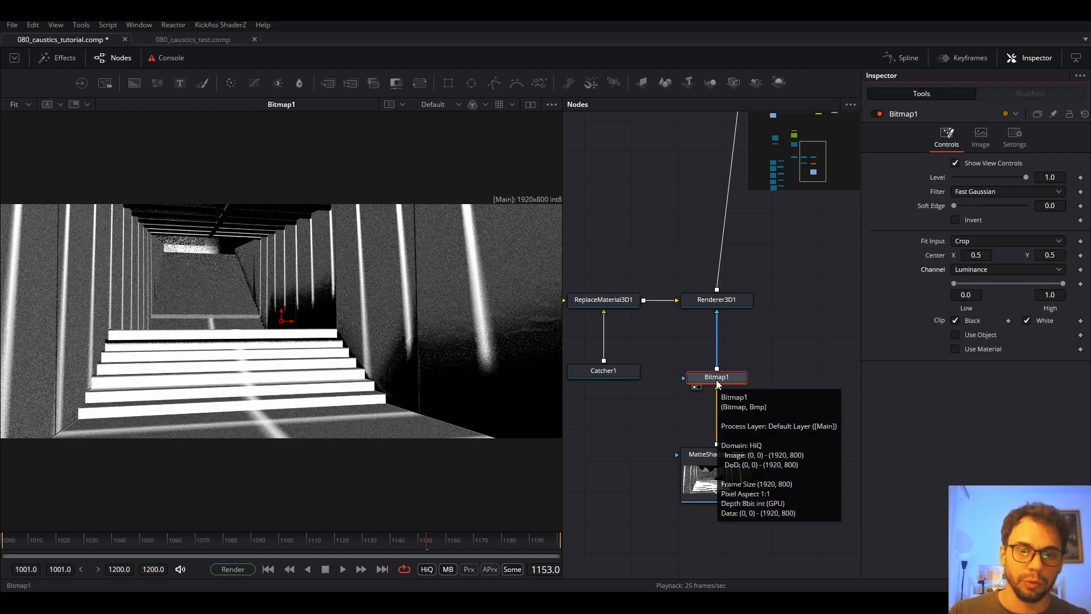
pyautogui.click(717, 299)
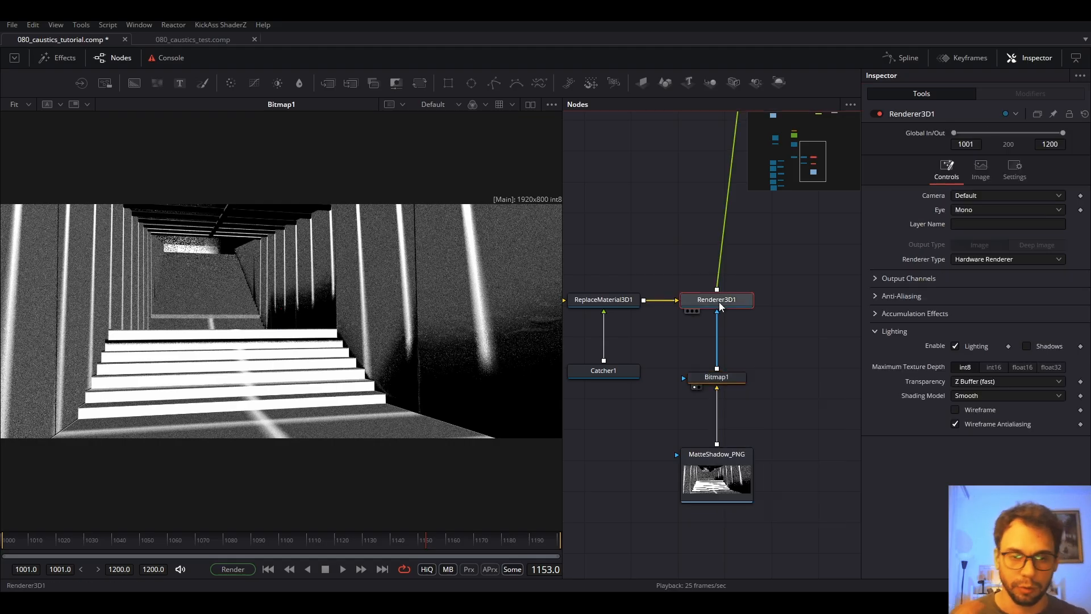
pyautogui.press('1')
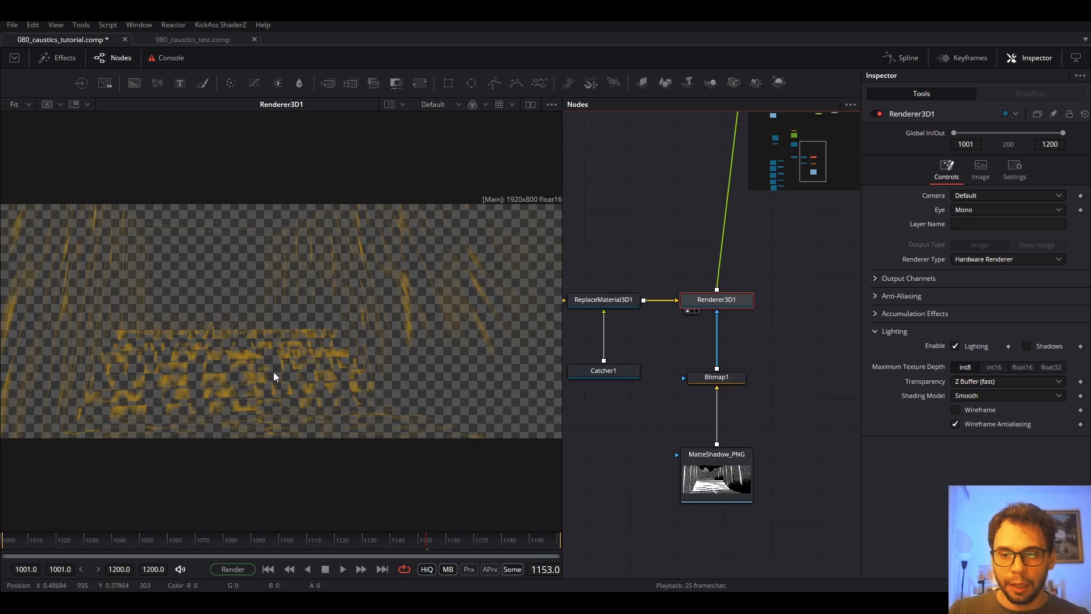
pyautogui.moveTo(764, 353); pyautogui.dragTo(696, 543)
pyautogui.hotkey('ctrl', 'p')
pyautogui.hotkey('ctrl', 'p')
pyautogui.hotkey('ctrl', 'p')
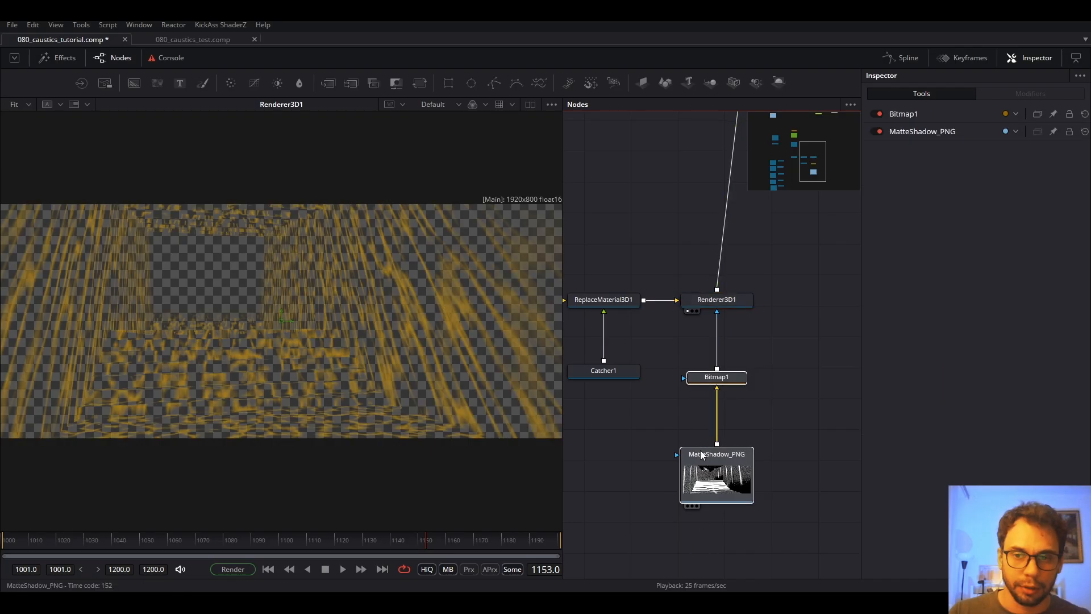
pyautogui.hotkey('ctrl', 'p')
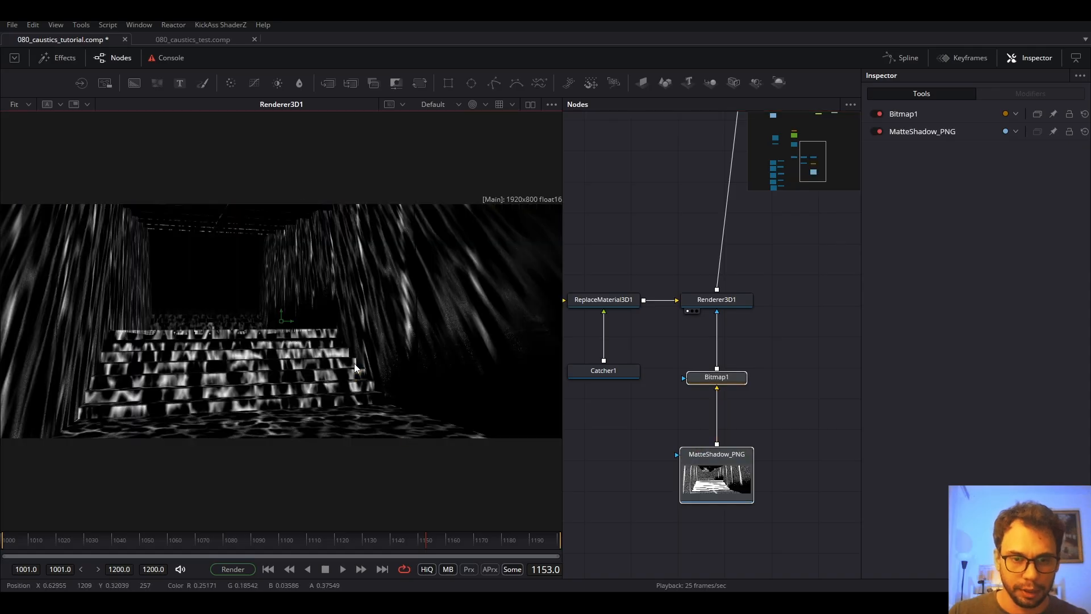
pyautogui.moveTo(779, 362); pyautogui.dragTo(718, 455)
pyautogui.moveTo(823, 372); pyautogui.dragTo(737, 491)
pyautogui.hotkey('ctrl', 'p')
pyautogui.hotkey('ctrl', 'p')
pyautogui.hotkey('ctrl', 'p')
pyautogui.hotkey('ctrl', 'p')
pyautogui.hotkey('ctrl', 'p')
pyautogui.hotkey('ctrl', 'p')
pyautogui.hotkey('ctrl', 'p')
pyautogui.hotkey('ctrl', 'p')
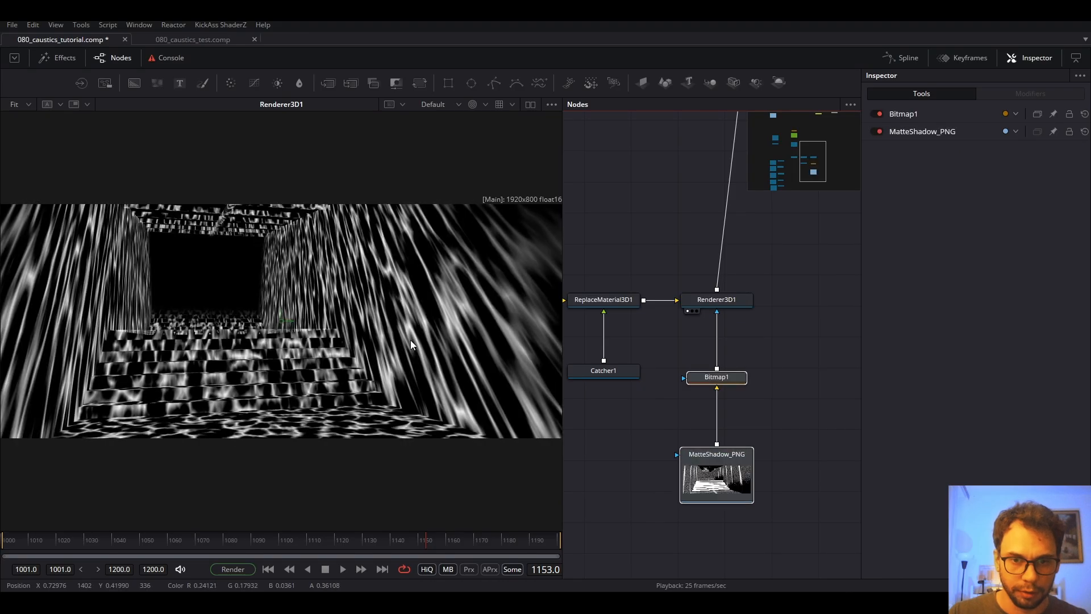
pyautogui.click(795, 339)
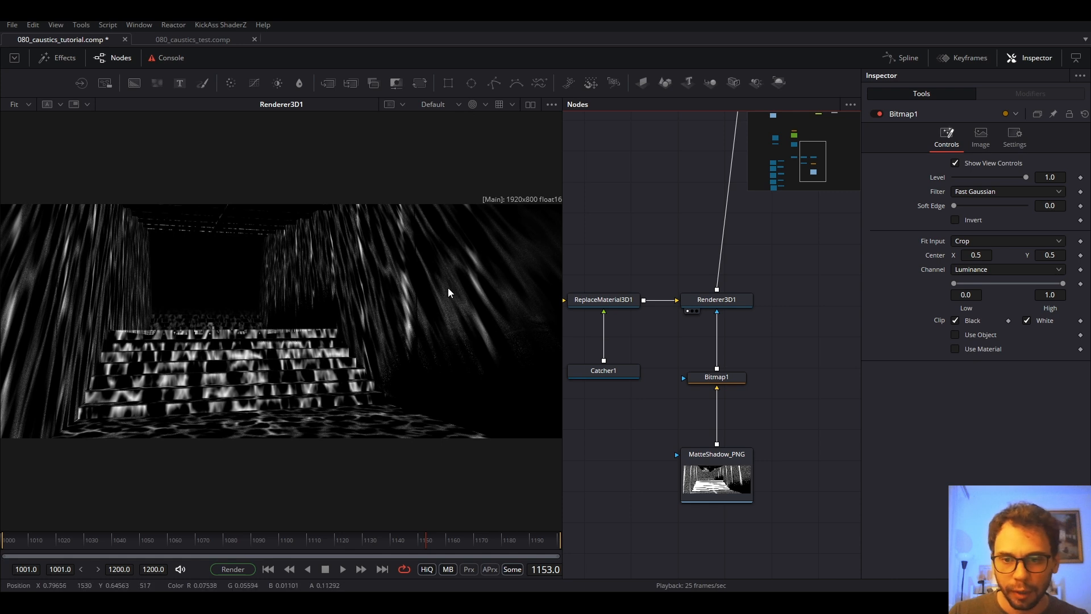
# Enable Invert on the Bitmap1 matte and toggle the matte nodes to compare the result.
pyautogui.click(687, 382)
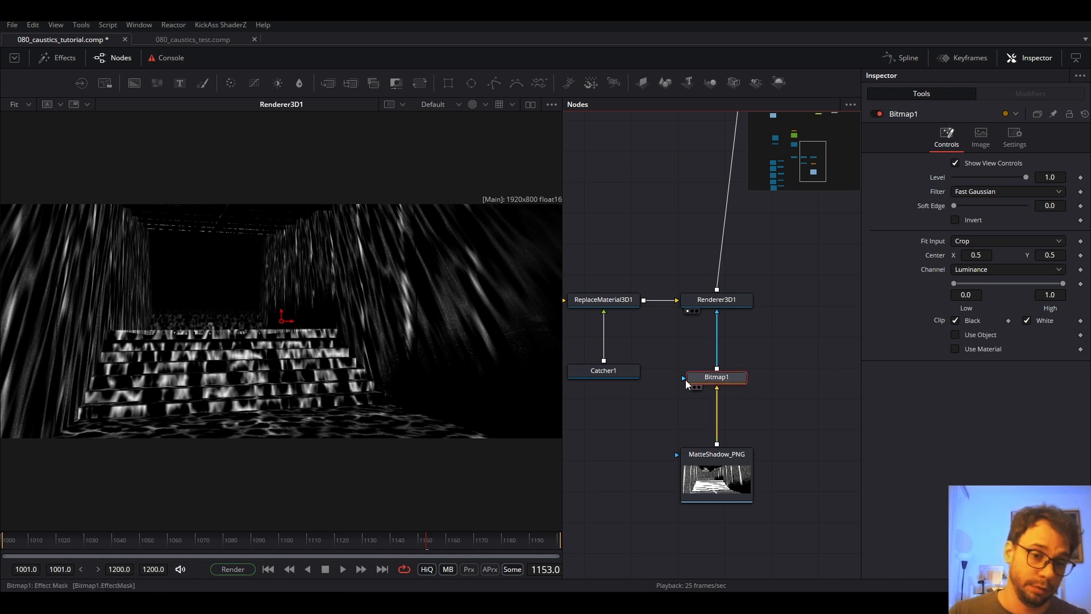
pyautogui.press('1')
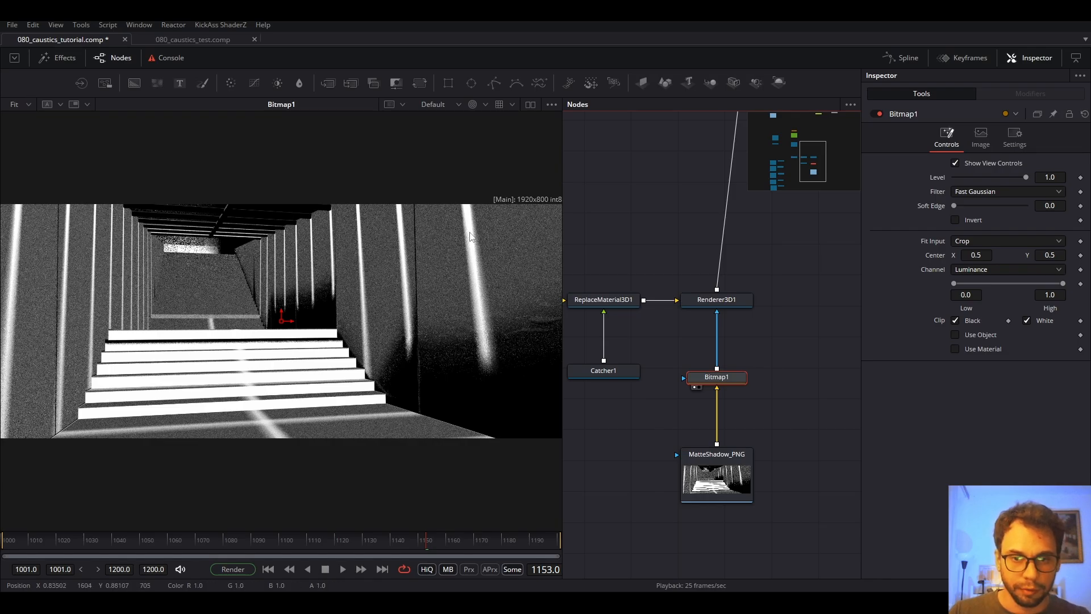
pyautogui.click(728, 301)
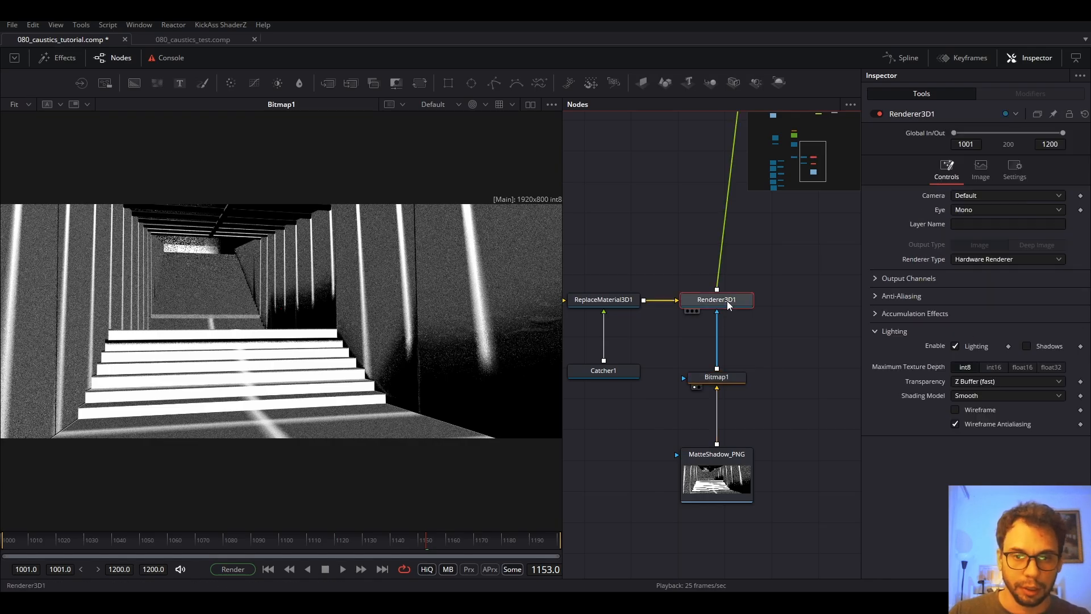
pyautogui.press('1')
pyautogui.click(712, 377)
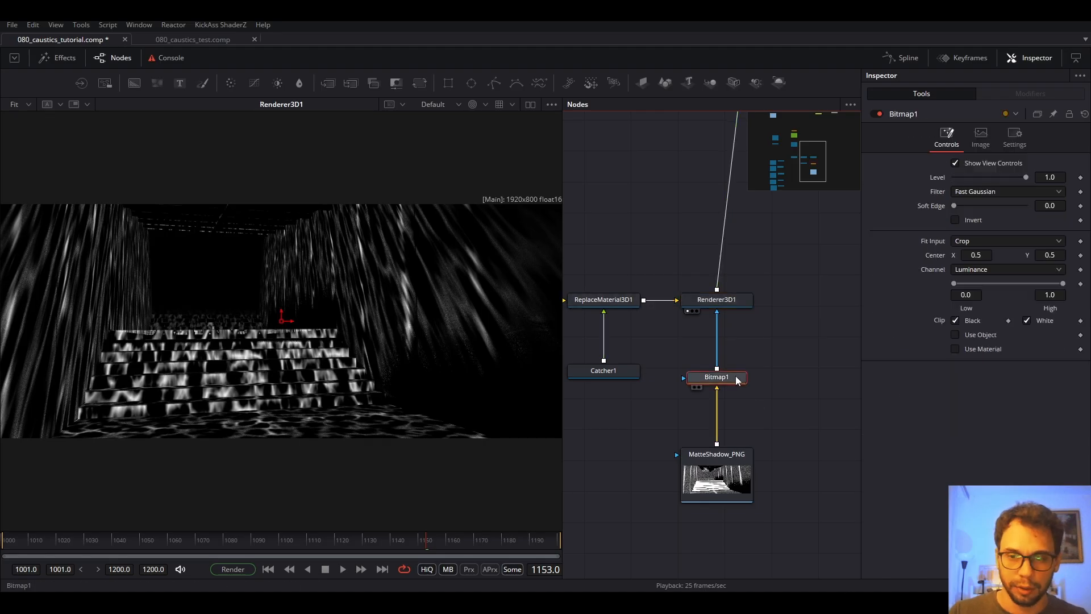
pyautogui.click(956, 220)
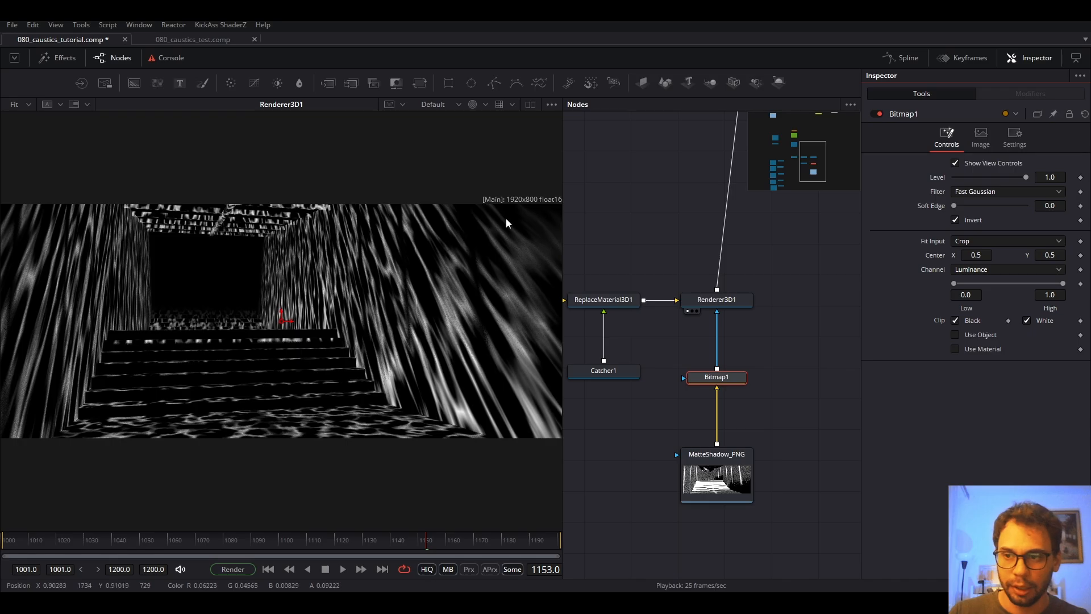
pyautogui.moveTo(770, 373); pyautogui.dragTo(708, 483)
pyautogui.hotkey('ctrl', 'p')
pyautogui.hotkey('ctrl', 'p')
pyautogui.hotkey('ctrl', 'p')
pyautogui.hotkey('ctrl', 'p')
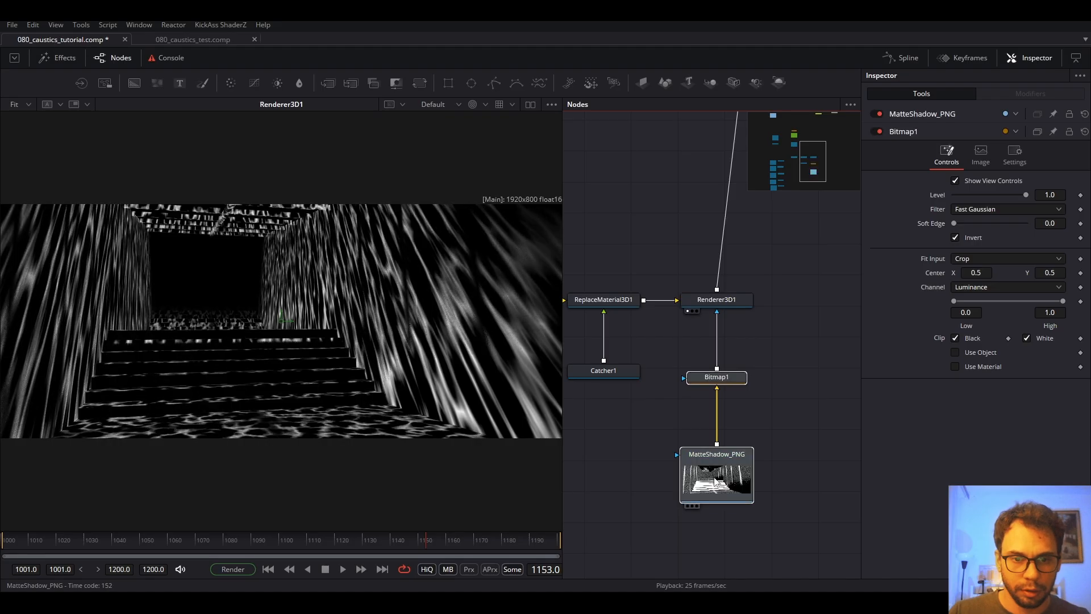
# Set Bitmap1's Low and High thresholds to 0.217 and 0.645, checking against the raw matte pass.
pyautogui.click(729, 380)
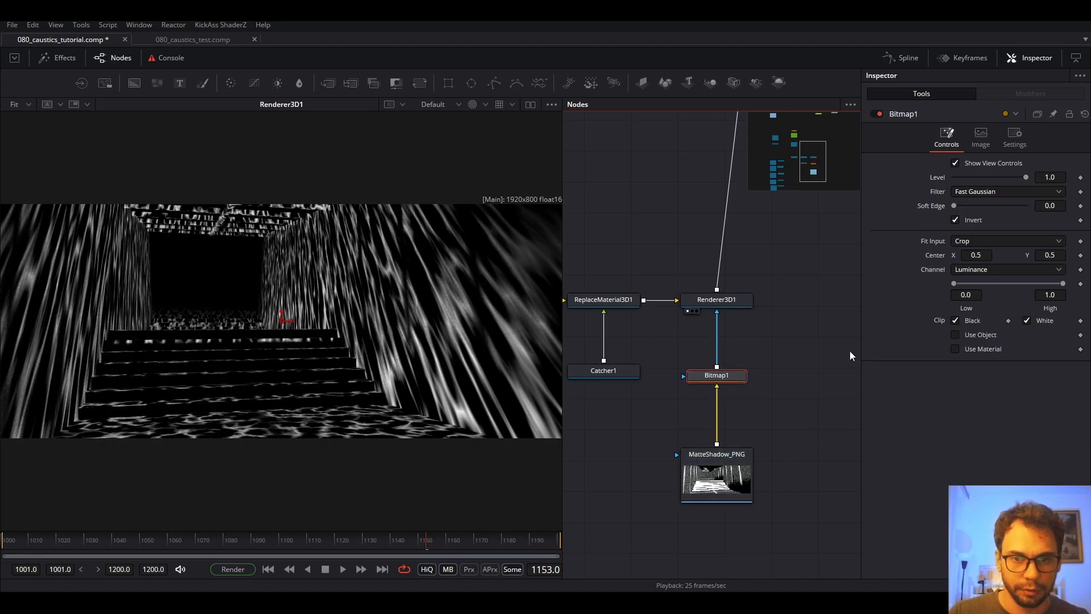
pyautogui.moveTo(956, 283); pyautogui.dragTo(970, 284)
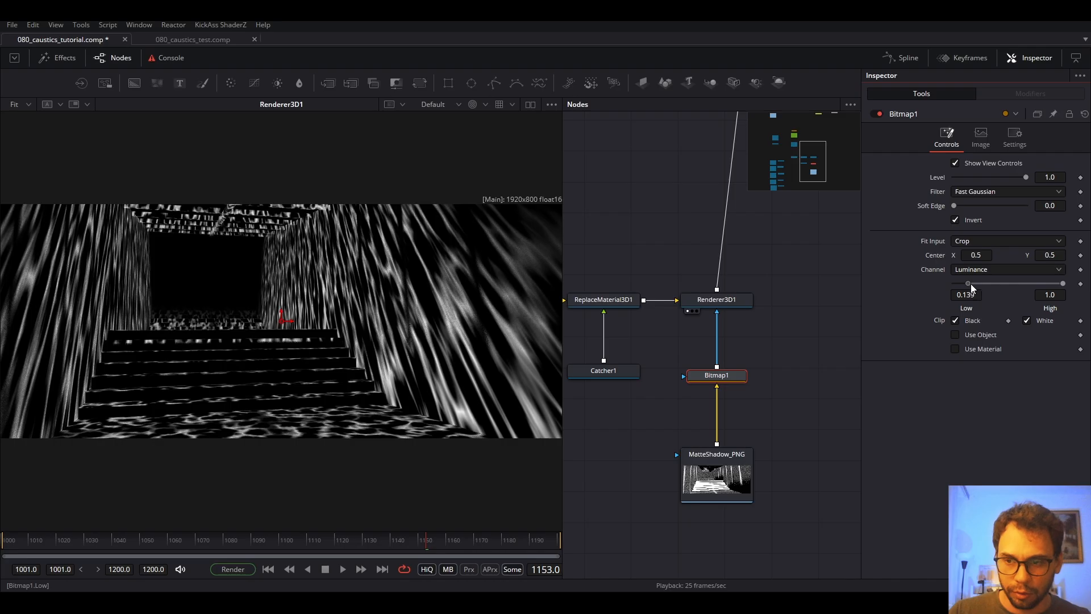
pyautogui.moveTo(1063, 283); pyautogui.dragTo(998, 288)
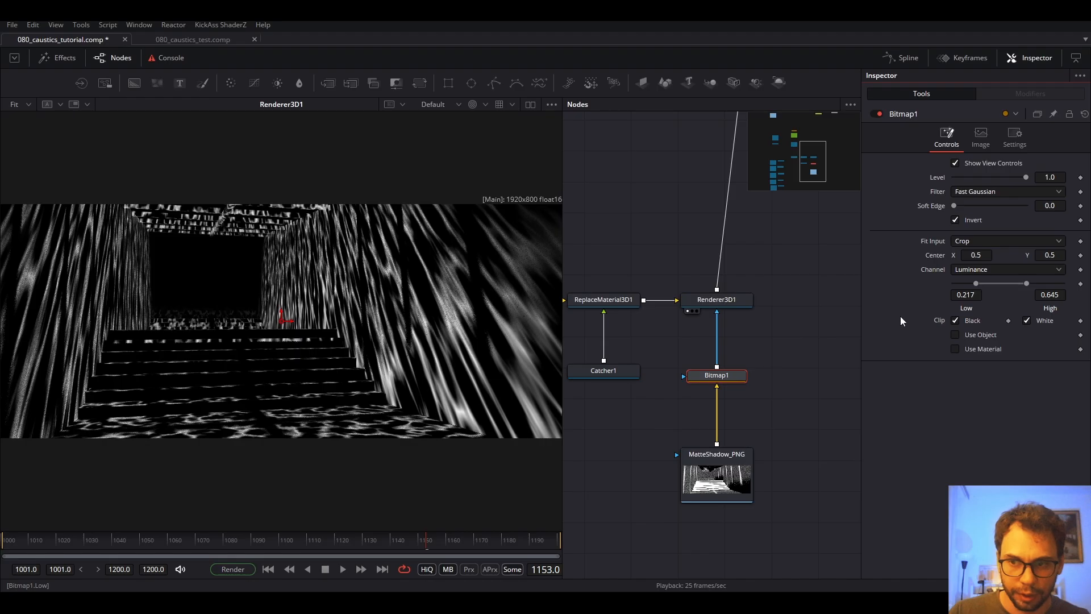
pyautogui.scroll(3, 511, 287)
pyautogui.click(684, 464)
pyautogui.press('1')
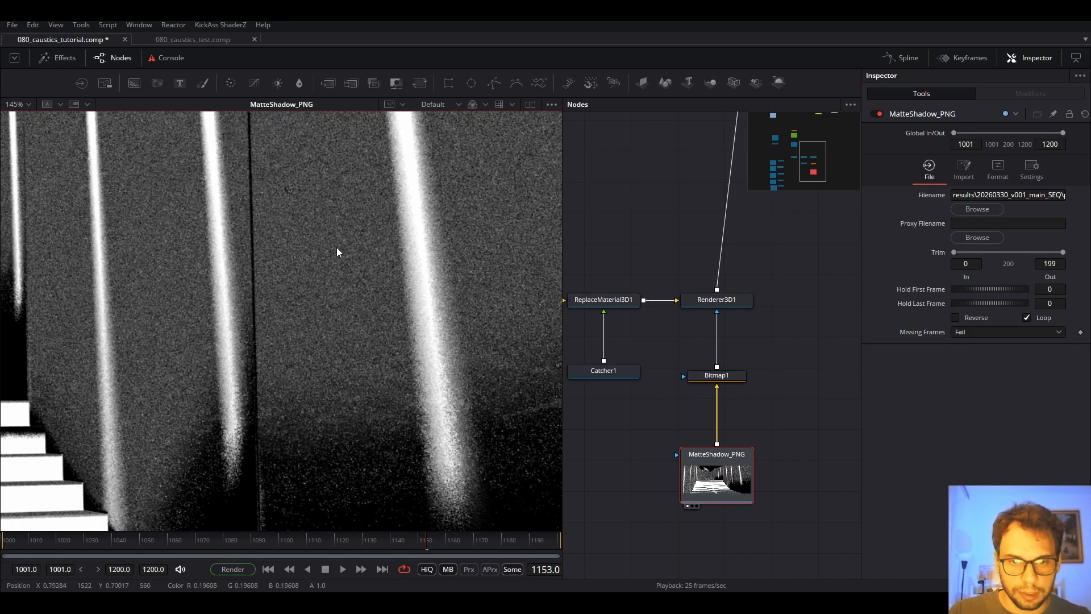
pyautogui.scroll(-2, 337, 247)
# Give the Bitmap1 matte a 0.005 soft edge and fit it in the viewer.
pyautogui.click(716, 375)
pyautogui.press('1')
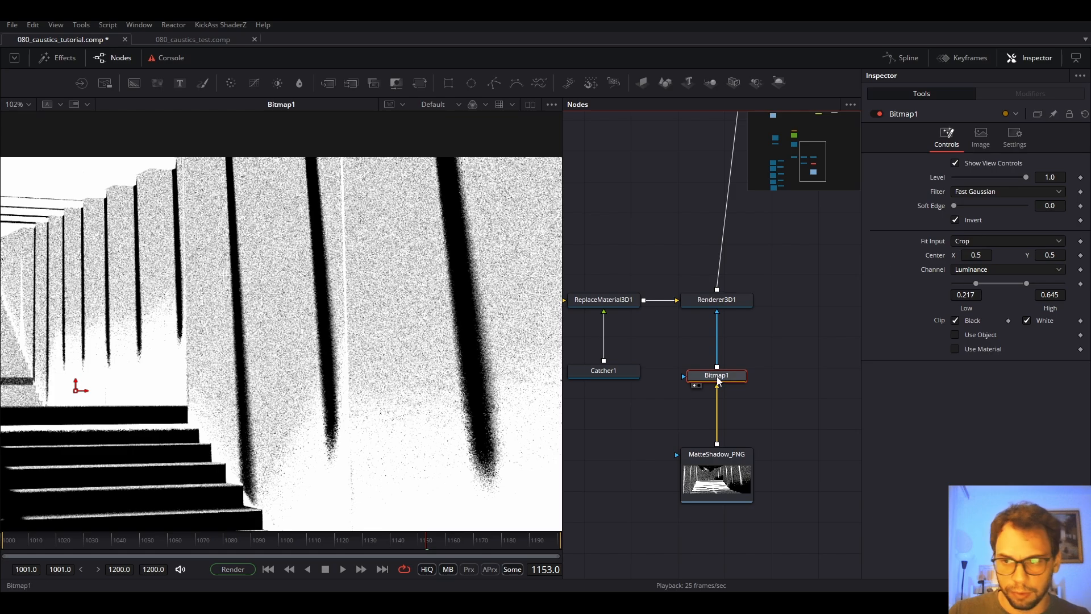
pyautogui.moveTo(1038, 205); pyautogui.dragTo(1065, 205)
pyautogui.hotkey('ctrl', 'f')
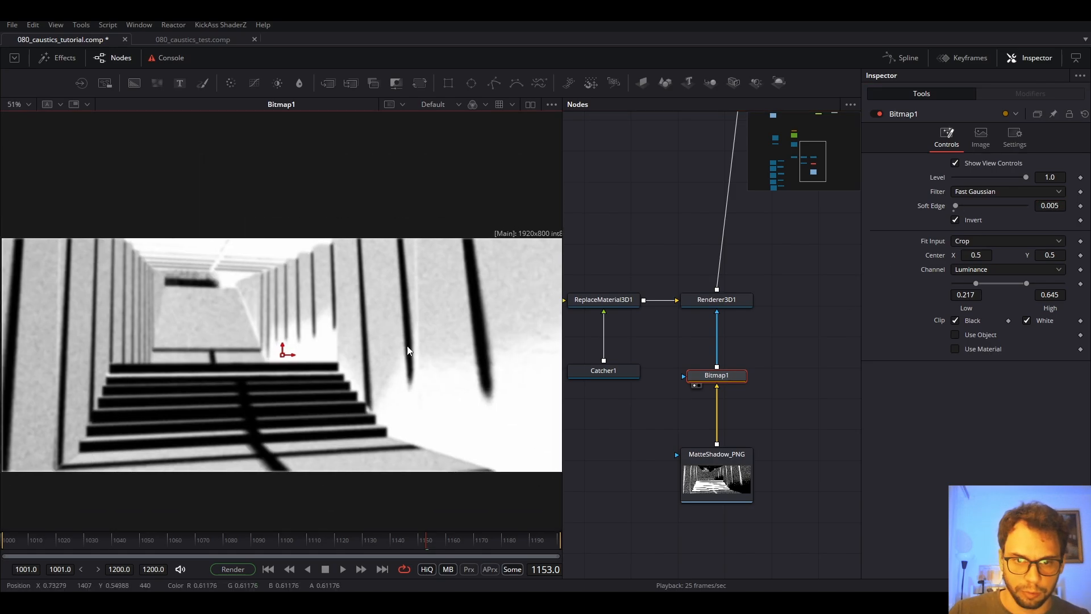
pyautogui.click(723, 302)
# Show the ChannelBooleans1 caustics-over-stairway composite in the viewer.
pyautogui.press('1')
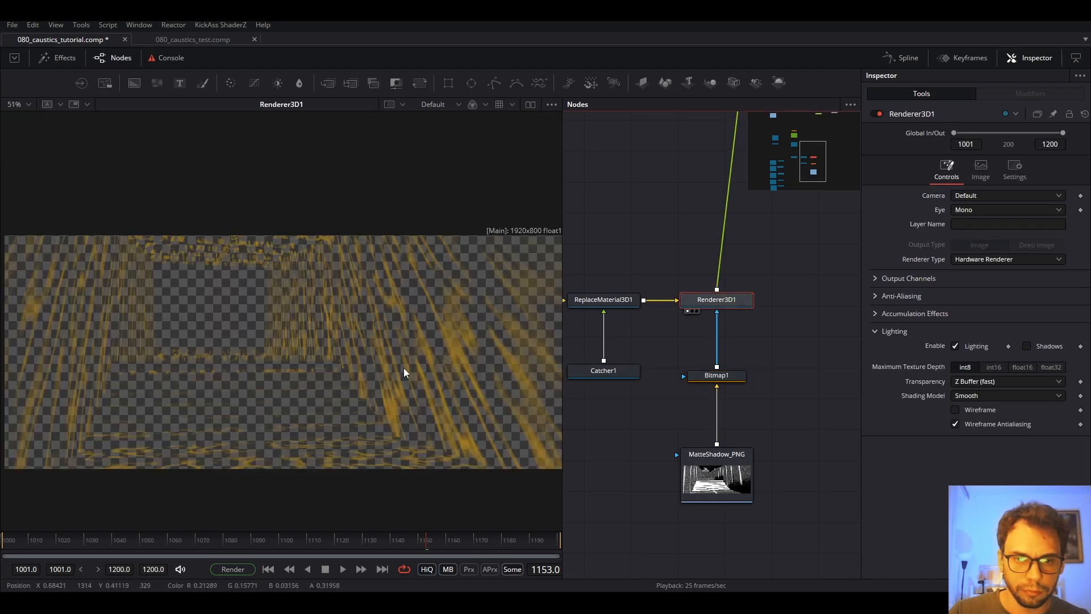
pyautogui.scroll(-4, 699, 303)
pyautogui.moveTo(699, 303); pyautogui.dragTo(676, 458)
pyautogui.scroll(-2, 676, 459)
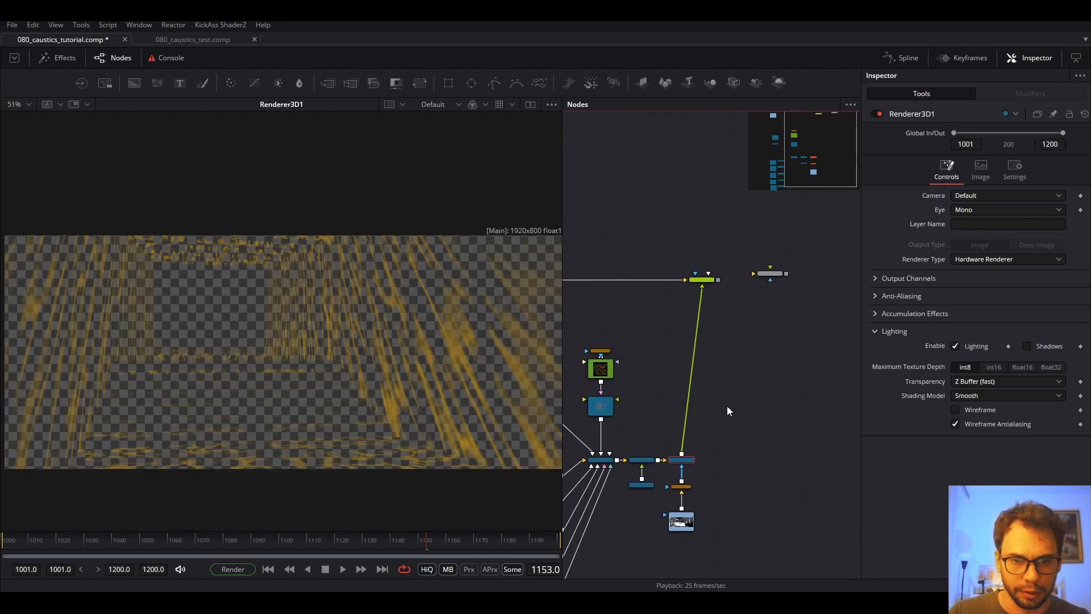
pyautogui.scroll(6, 719, 289)
pyautogui.click(685, 260)
pyautogui.press('1')
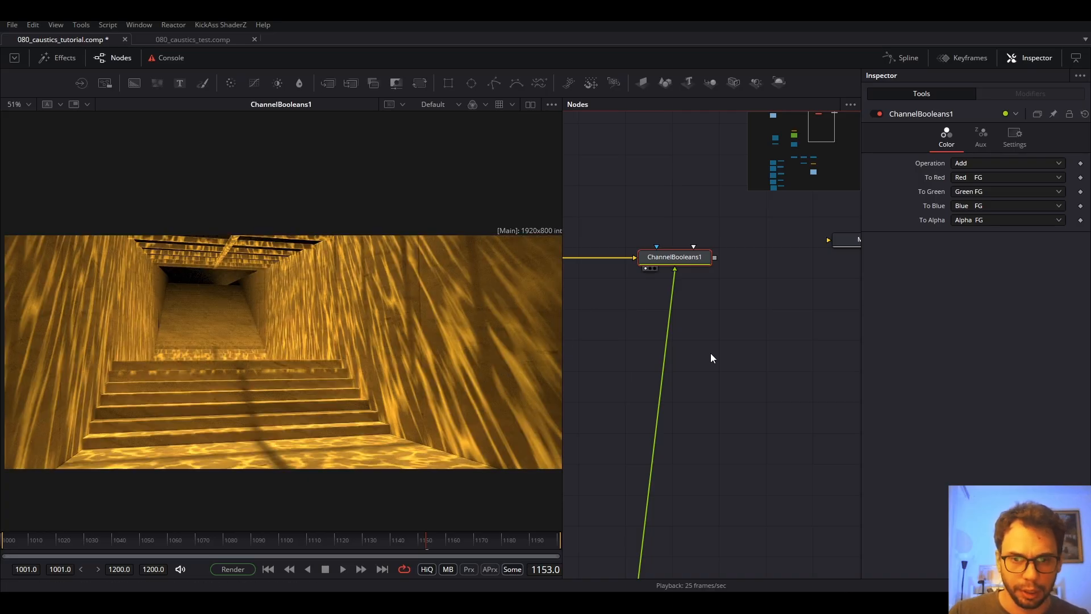
# Bypass and re-enable Bitmap1 and MatteShadow_PNG to compare the shadow masking.
pyautogui.scroll(-3, 712, 357)
pyautogui.moveTo(720, 388); pyautogui.dragTo(753, 176)
pyautogui.moveTo(712, 439); pyautogui.dragTo(772, 233)
pyautogui.moveTo(785, 421); pyautogui.dragTo(742, 246)
pyautogui.moveTo(785, 359); pyautogui.dragTo(741, 252)
pyautogui.hotkey('ctrl', 'p')
pyautogui.hotkey('ctrl', 'p')
pyautogui.hotkey('ctrl', 'p')
pyautogui.hotkey('ctrl', 'p')
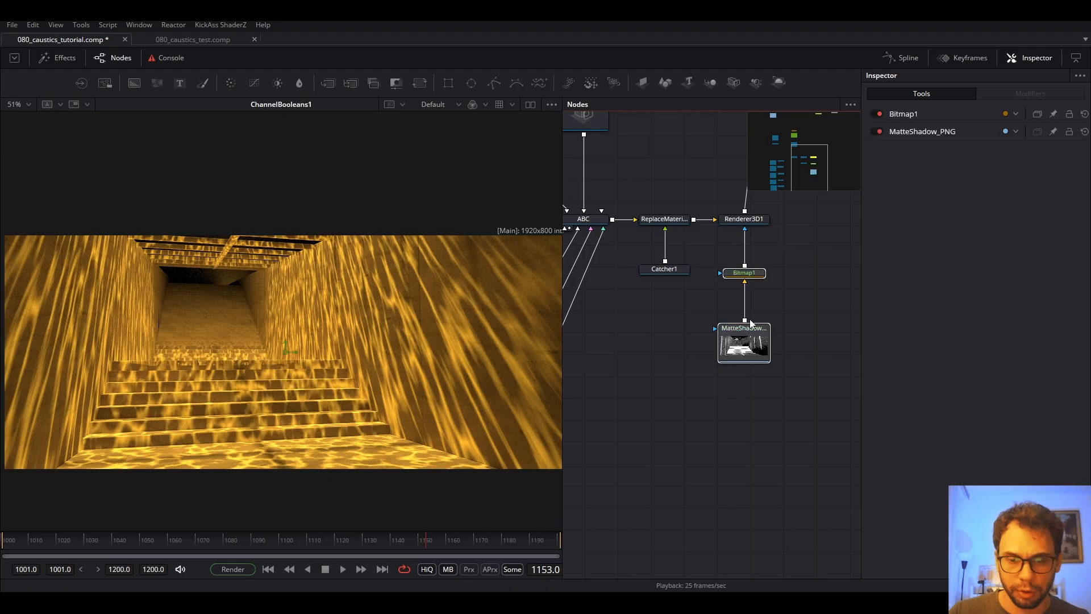
pyautogui.hotkey('ctrl', 'p')
pyautogui.hotkey('ctrl', 'p')
pyautogui.hotkey('ctrl', 'p')
pyautogui.hotkey('ctrl', 'p')
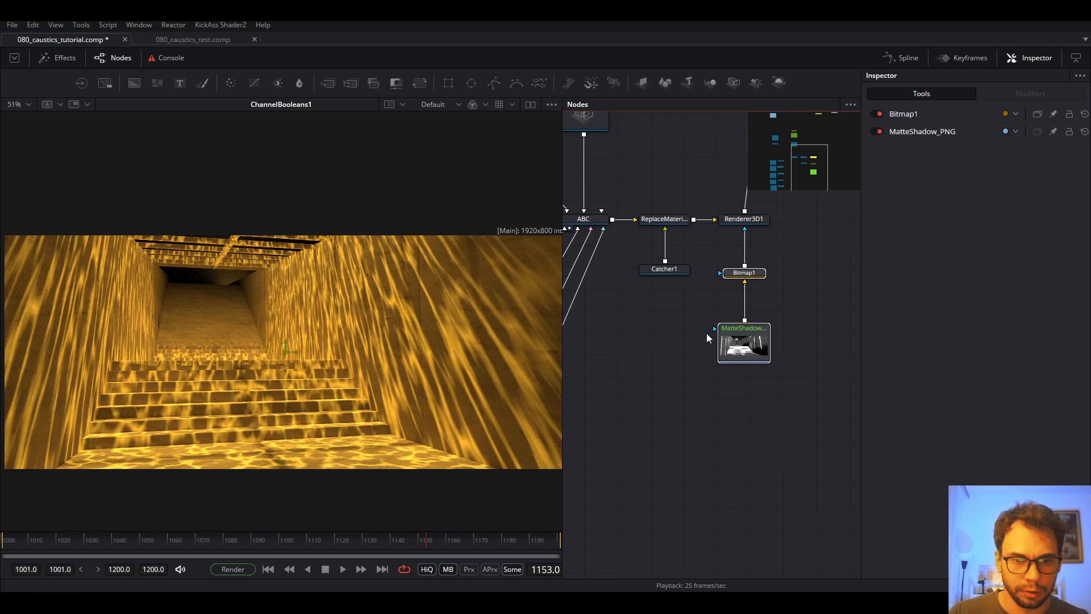
pyautogui.click(733, 412)
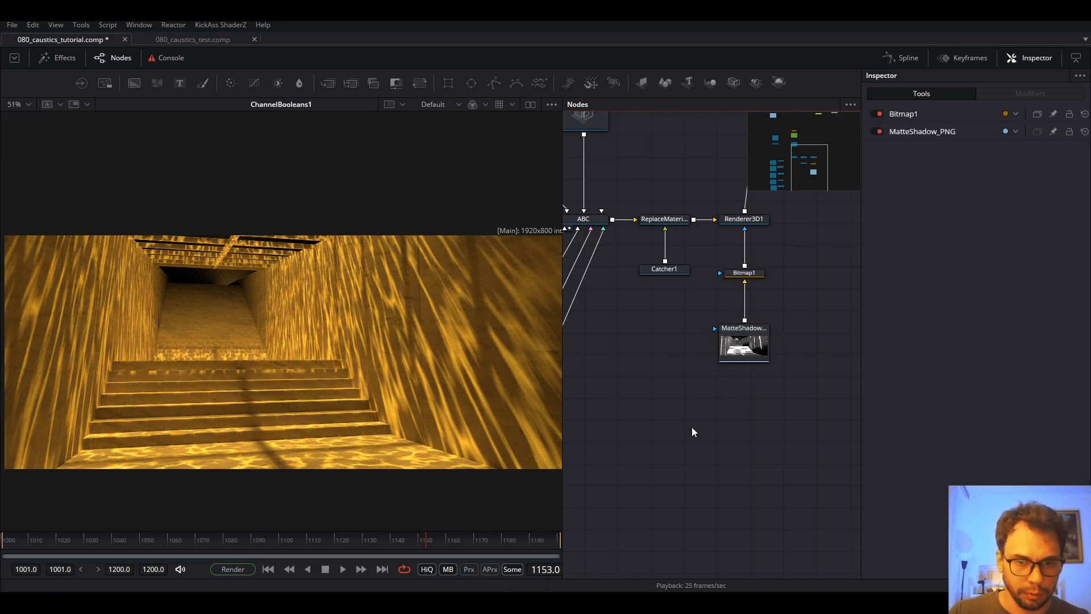
# Play and scrub frames around 1062–1183 to review the moving amber caustics.
pyautogui.press('space')
pyautogui.press('space')
pyautogui.click(508, 544)
pyautogui.moveTo(508, 545); pyautogui.dragTo(287, 547)
pyautogui.moveTo(175, 546); pyautogui.dragTo(211, 549)
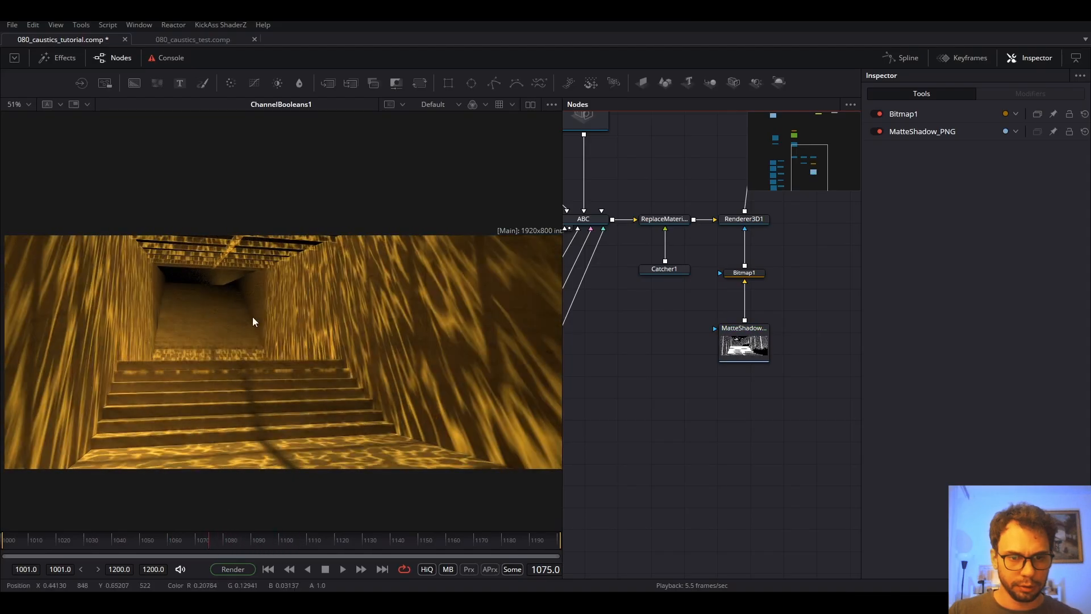
pyautogui.scroll(5, 231, 245)
pyautogui.scroll(2, 246, 257)
pyautogui.press('space')
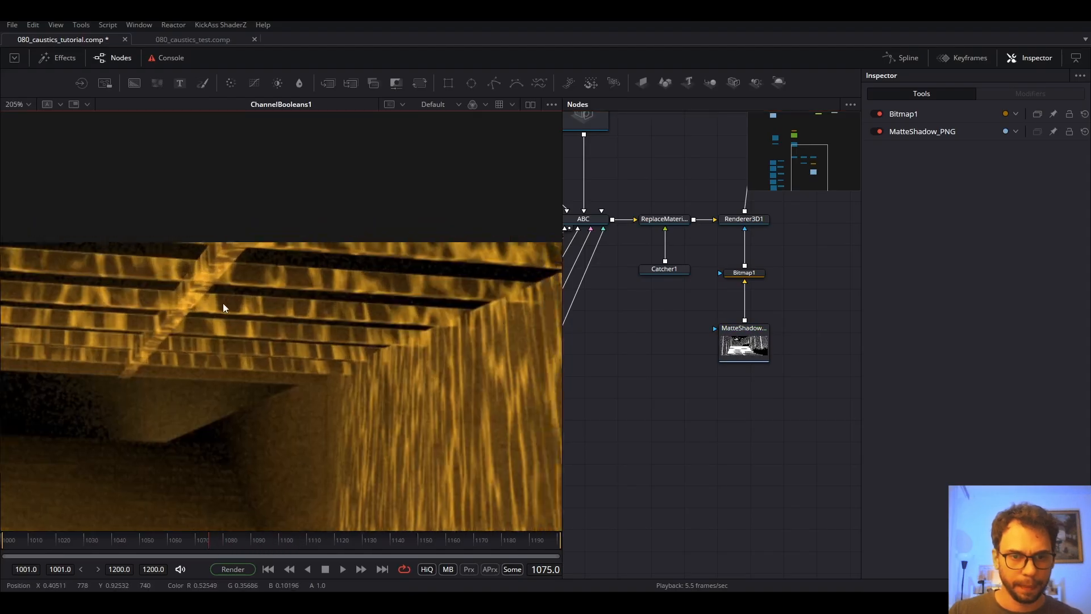
pyautogui.press('space')
pyautogui.scroll(1, 426, 309)
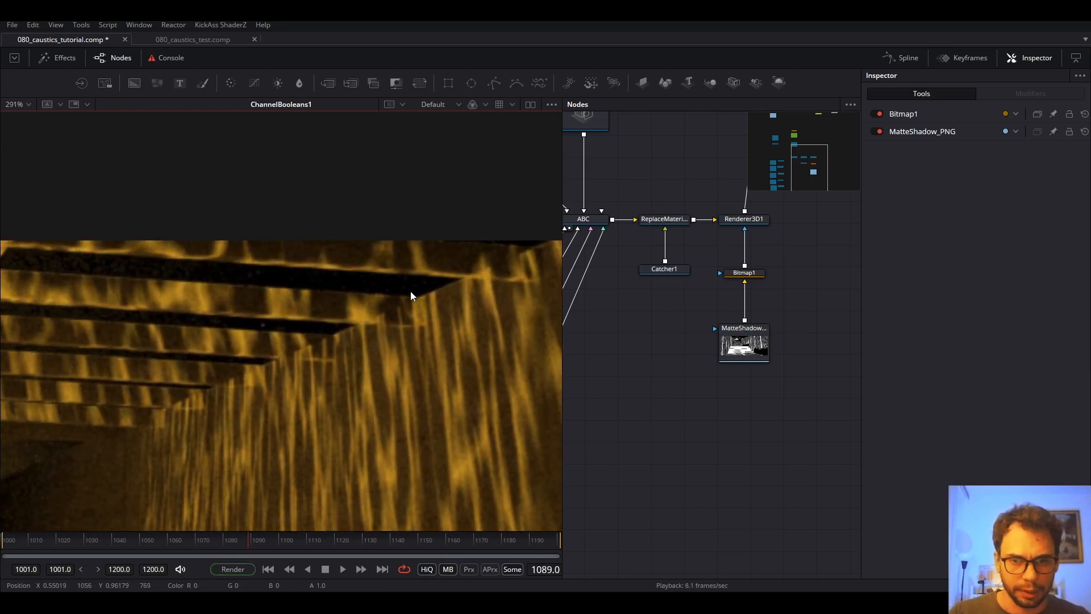
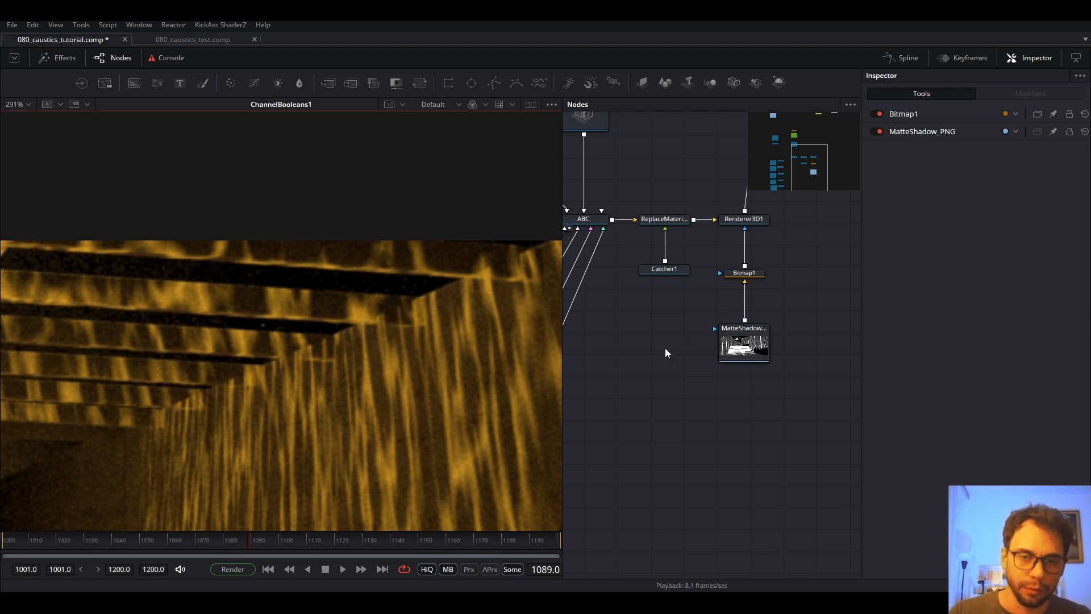
# Zoom out and pan the Node Editor to show the full caustics network, from ReplaceMaterial and Catcher1 through Renderer3D1 to Bitmap1.
pyautogui.scroll(-3, 665, 348)
pyautogui.moveTo(611, 436); pyautogui.dragTo(741, 370)
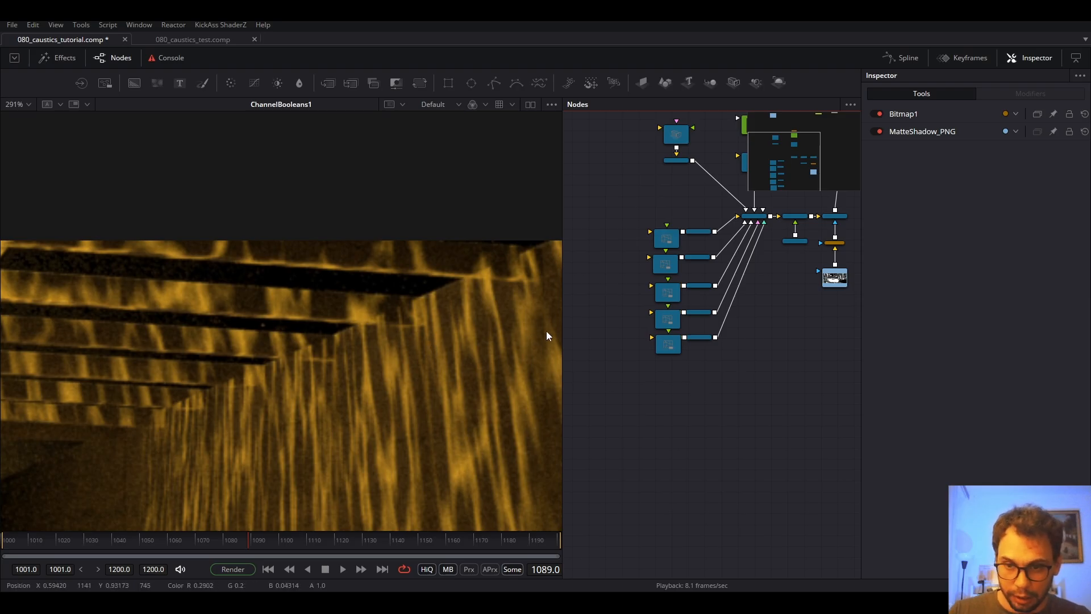
# Show the ABC scene in the viewer and identify the node holding the rail geometry, viewing the RailClone001 rails alone.
pyautogui.click(754, 217)
pyautogui.press('1')
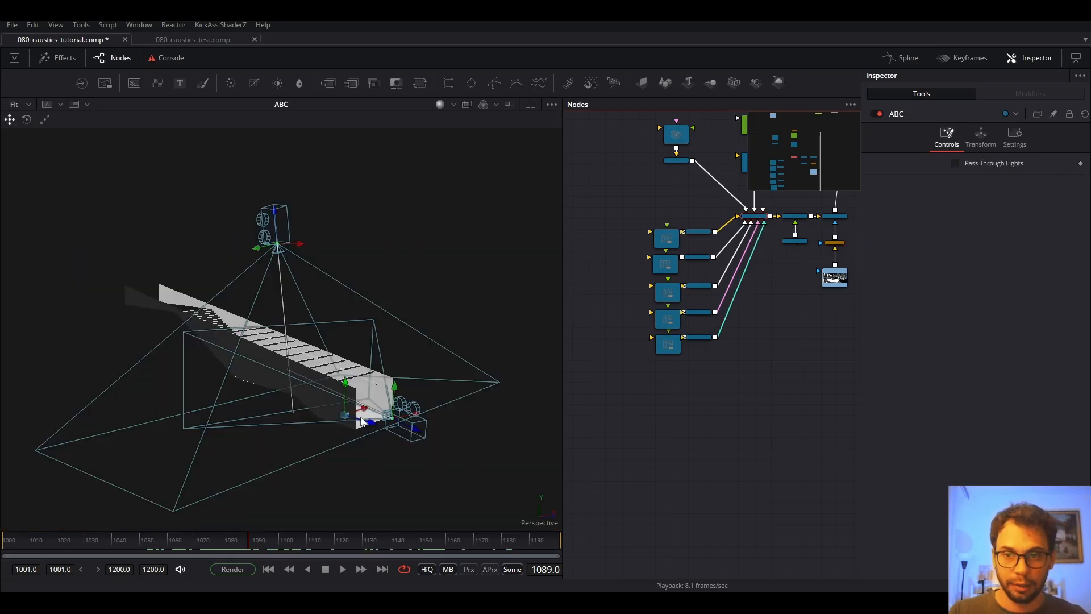
pyautogui.scroll(10, 361, 421)
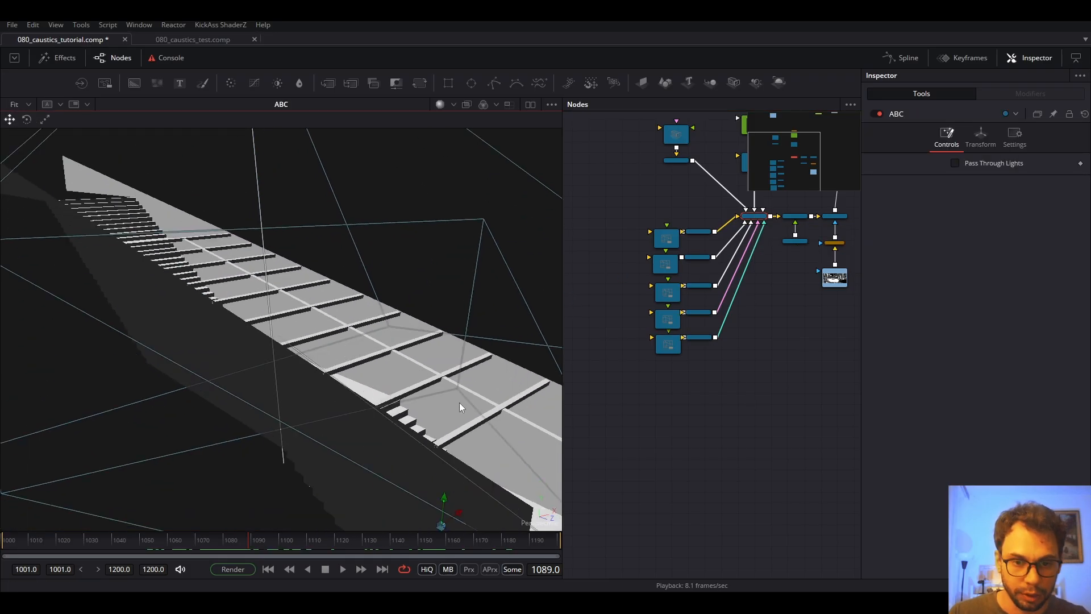
pyautogui.moveTo(460, 402); pyautogui.dragTo(404, 374)
pyautogui.click(452, 356)
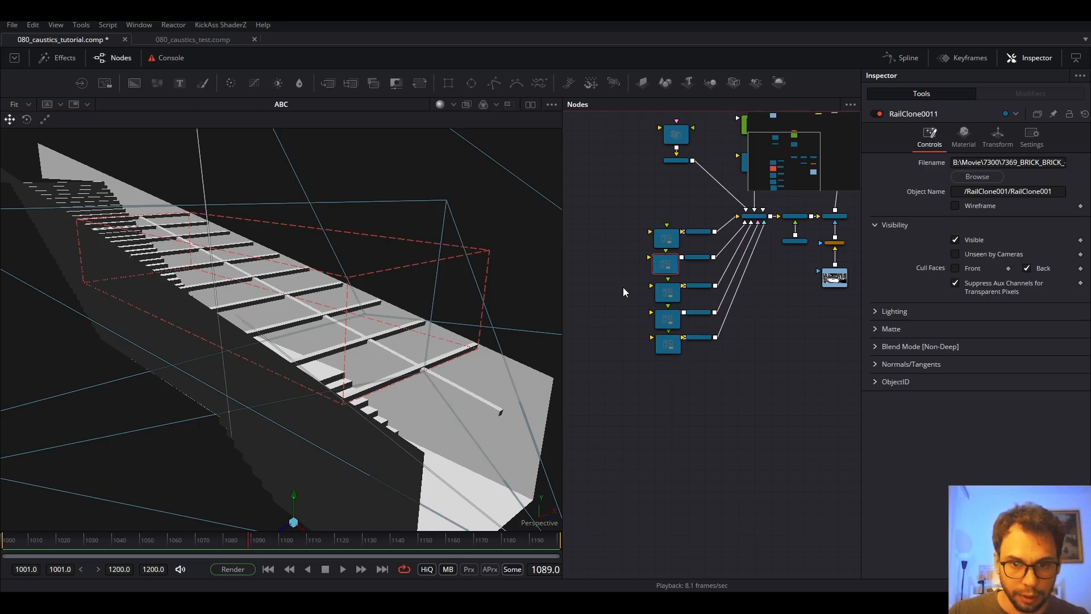
pyautogui.moveTo(697, 257); pyautogui.dragTo(402, 384)
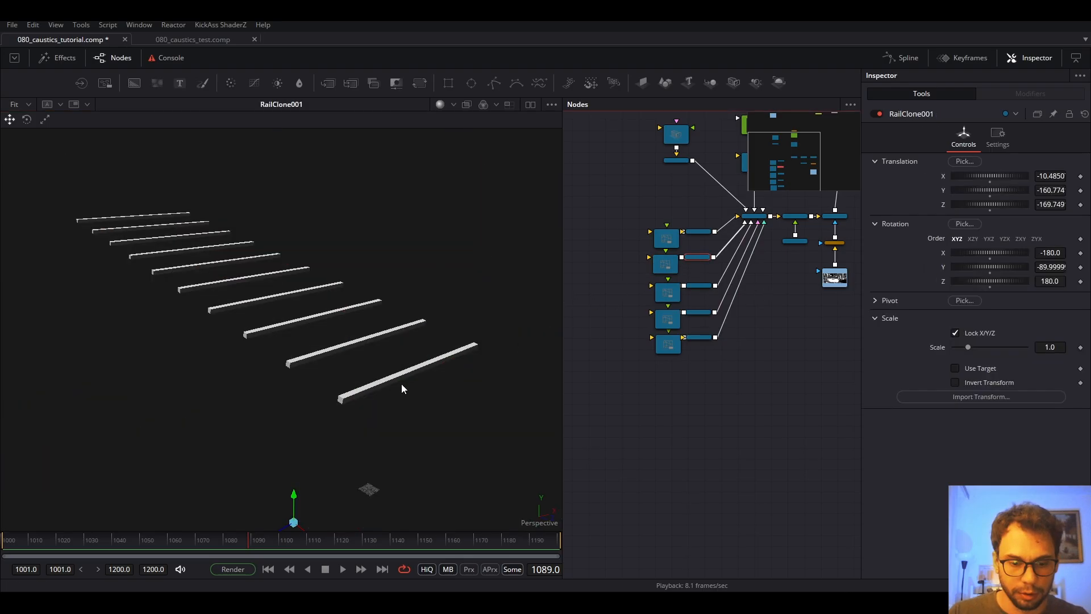
pyautogui.moveTo(306, 421); pyautogui.dragTo(370, 333)
pyautogui.scroll(3, 370, 333)
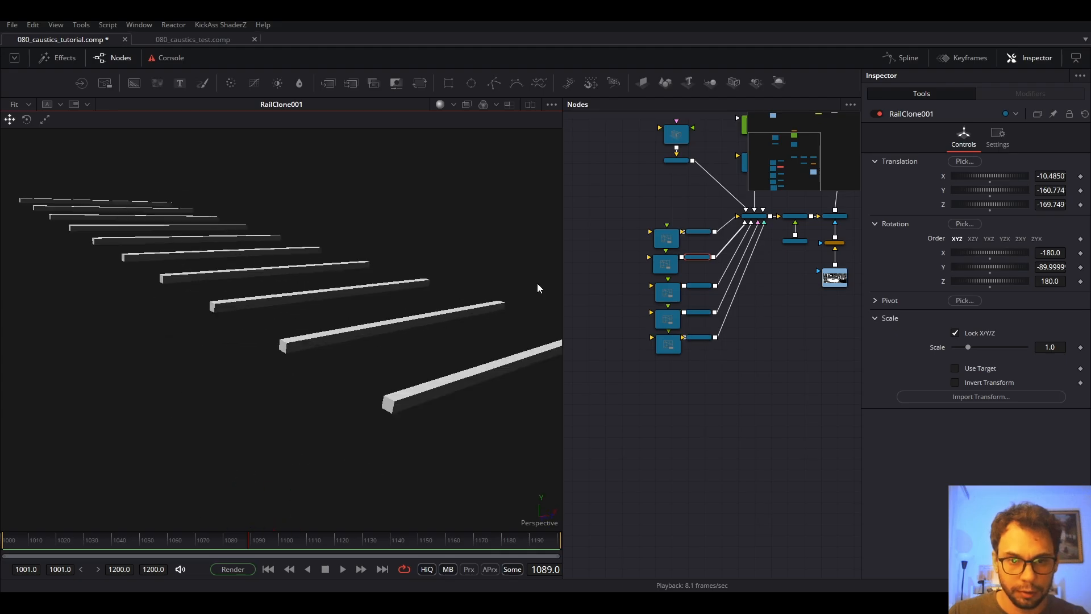
# Duplicate RailClone0011 as RailClone0011_1 and wire the copy into RailClone0011's input.
pyautogui.moveTo(705, 262); pyautogui.dragTo(757, 284)
pyautogui.scroll(5, 689, 293)
pyautogui.click(729, 275)
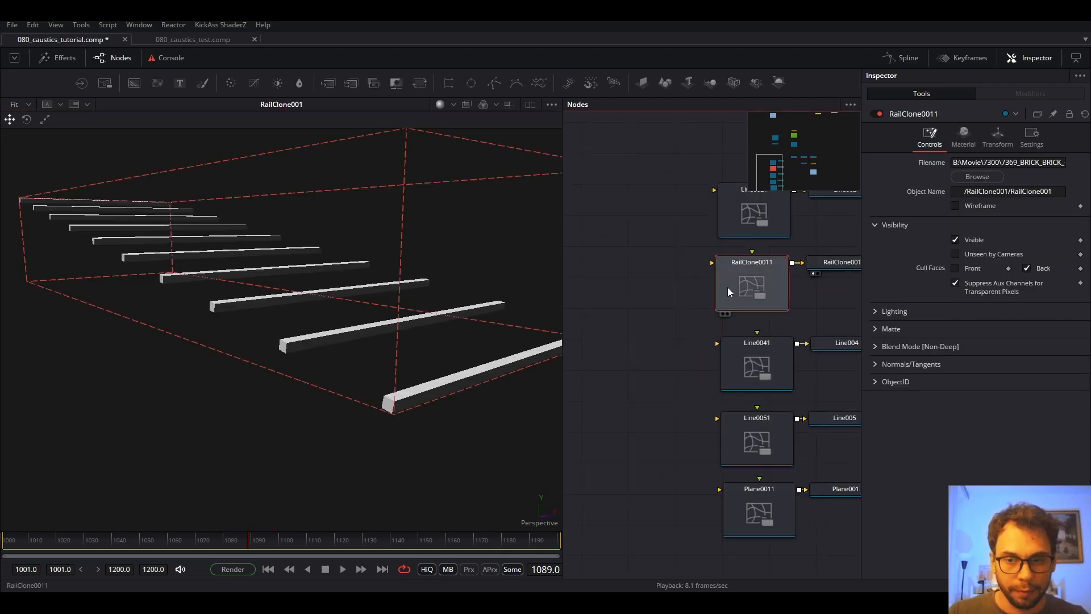
pyautogui.hotkey('ctrl', 'c')
pyautogui.click(650, 283)
pyautogui.hotkey('ctrl', 'v')
pyautogui.moveTo(653, 290); pyautogui.dragTo(745, 273)
pyautogui.moveTo(641, 273)
pyautogui.mouseDown()
pyautogui.moveTo(669, 275)
pyautogui.moveTo(650, 282)
pyautogui.mouseUp()
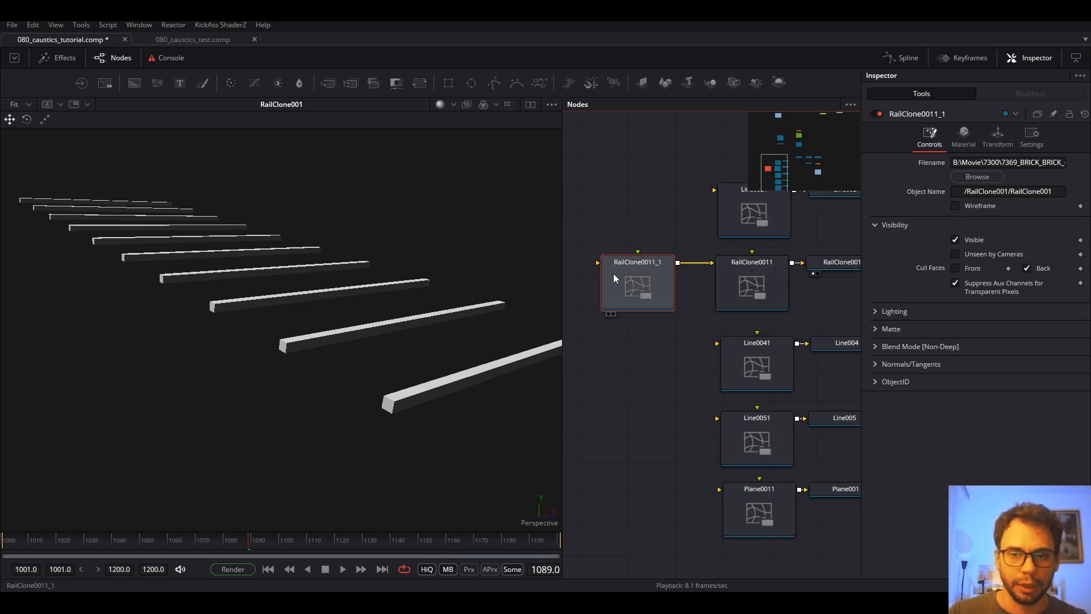
# Set RailClone0011_1's Translation X to -1.981, undoing a trial X rotation.
pyautogui.click(999, 139)
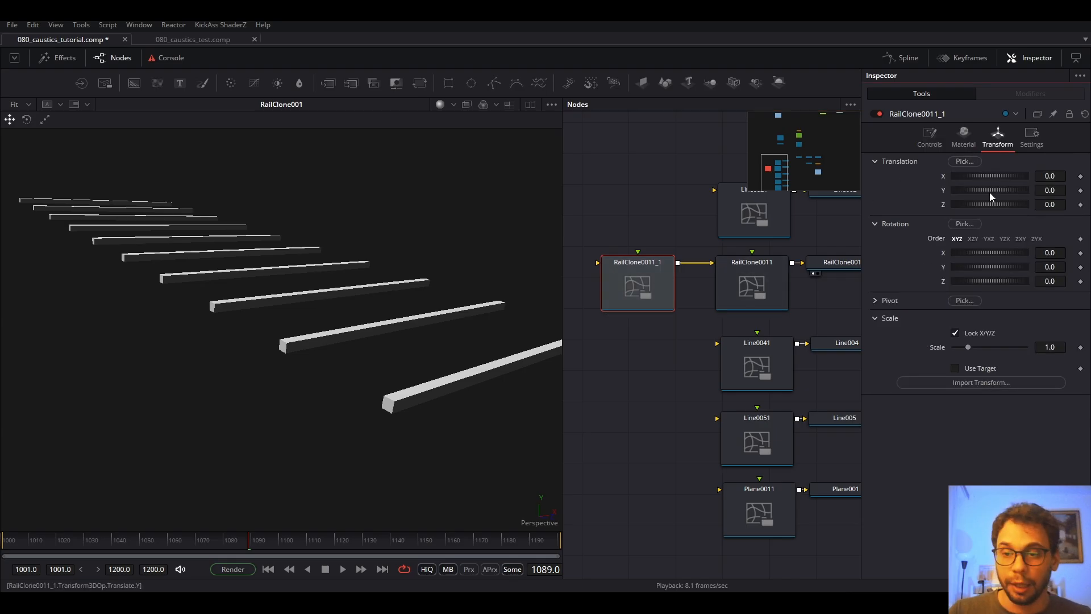
pyautogui.moveTo(997, 252); pyautogui.dragTo(991, 252)
pyautogui.hotkey('ctrl', 'z')
pyautogui.click(878, 223)
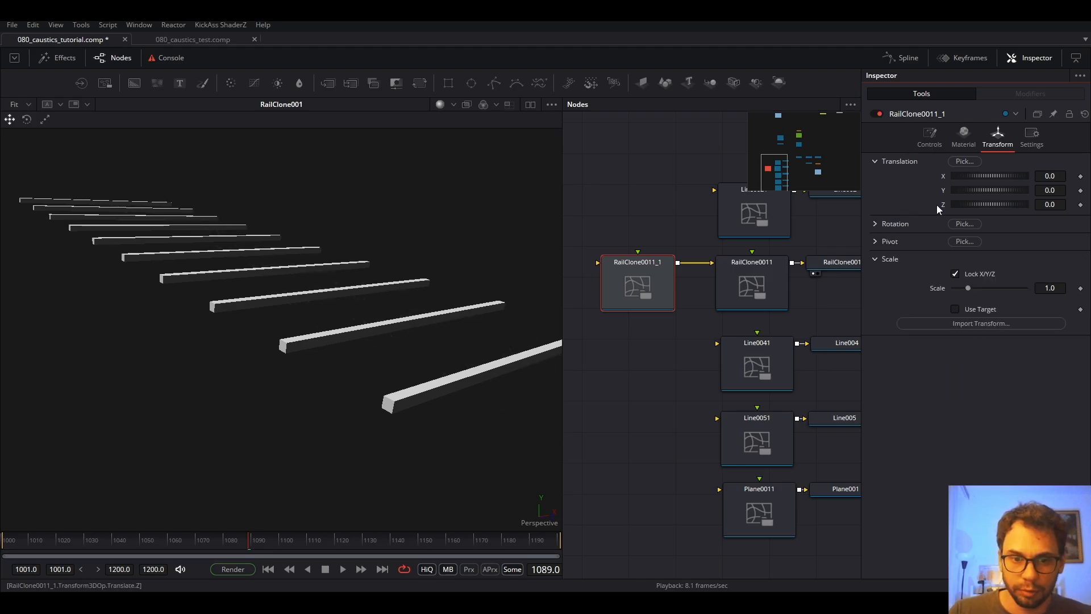
pyautogui.moveTo(1011, 175); pyautogui.dragTo(858, 222)
# Check the duplicate's material, then raise its Translation Y to 0.551.
pyautogui.click(929, 137)
pyautogui.click(962, 136)
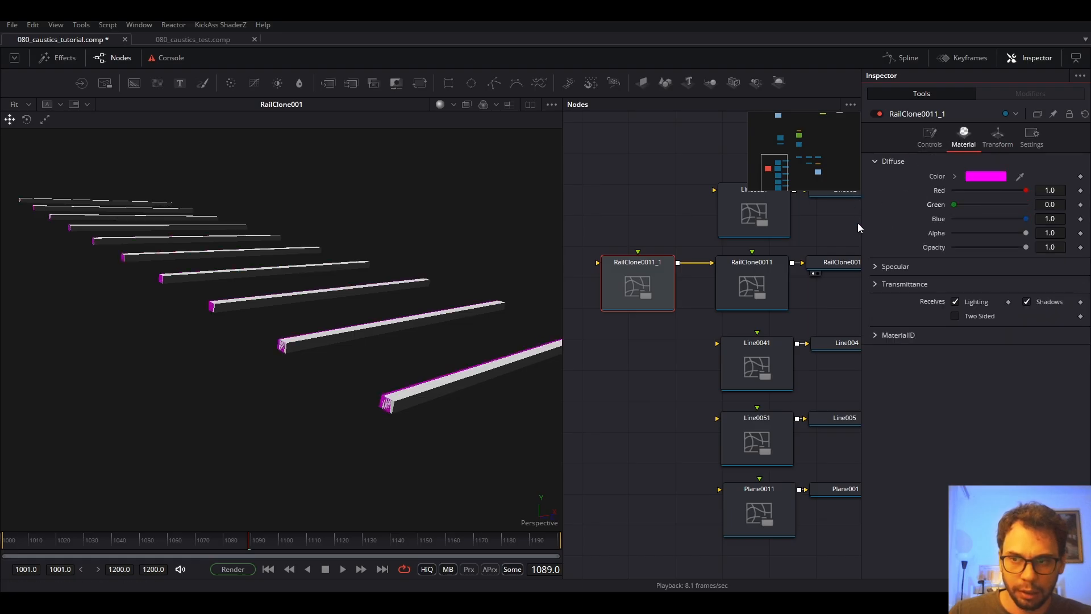
pyautogui.click(998, 136)
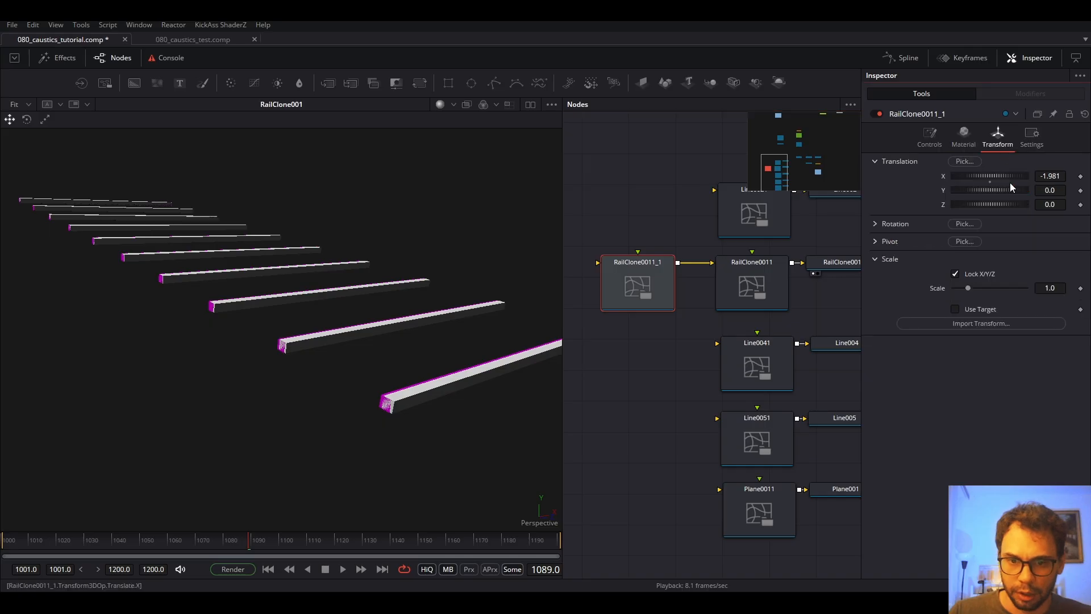
pyautogui.moveTo(1014, 190); pyautogui.dragTo(1018, 190)
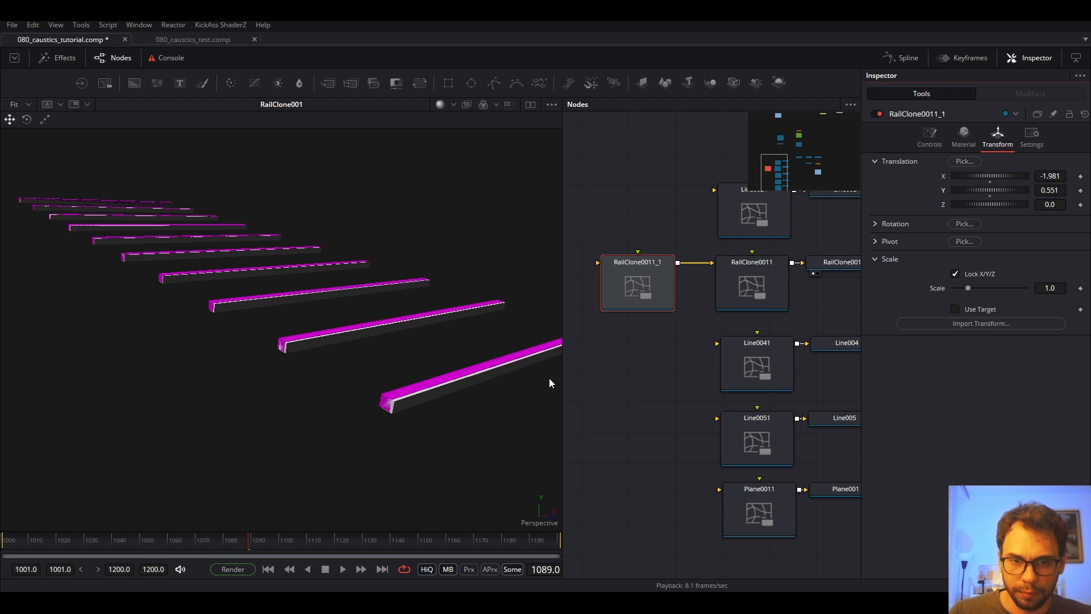
pyautogui.click(924, 144)
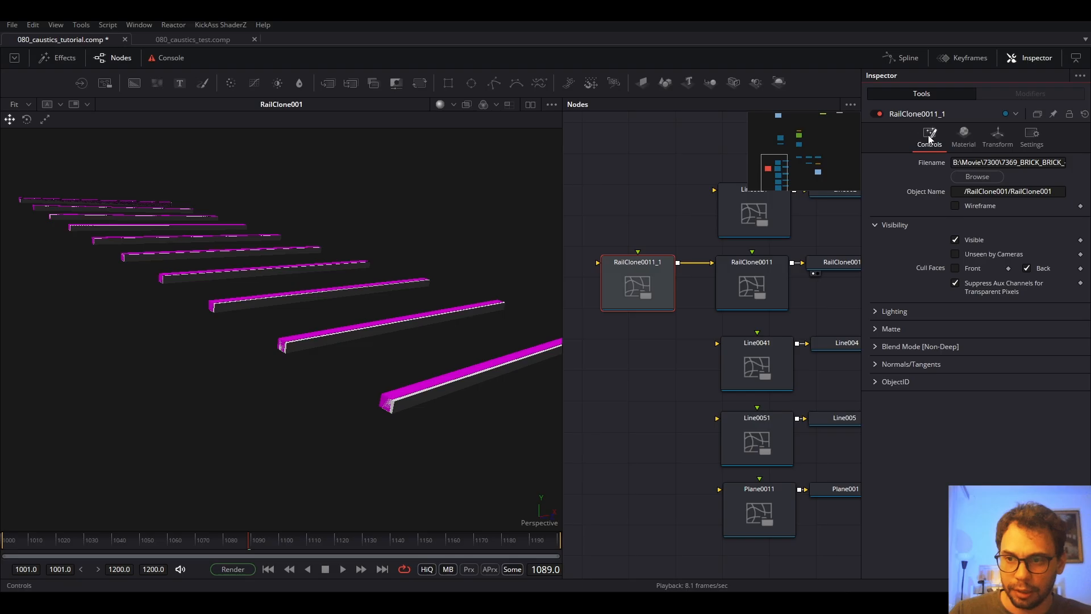
# Enable Is Matte on RailClone0011_1 under the Controls Matte options.
pyautogui.click(875, 329)
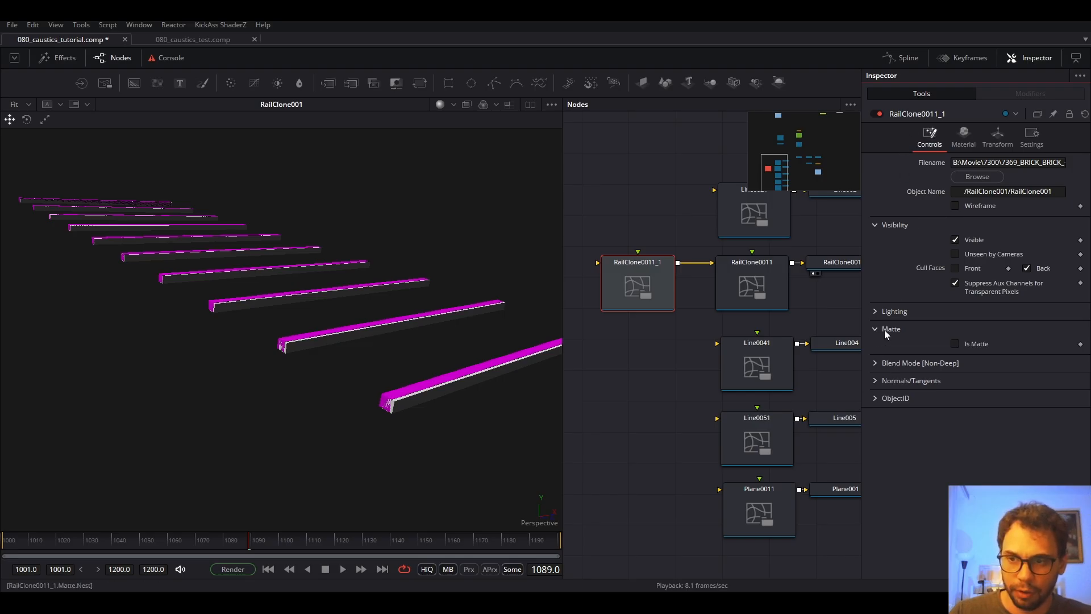
pyautogui.click(956, 345)
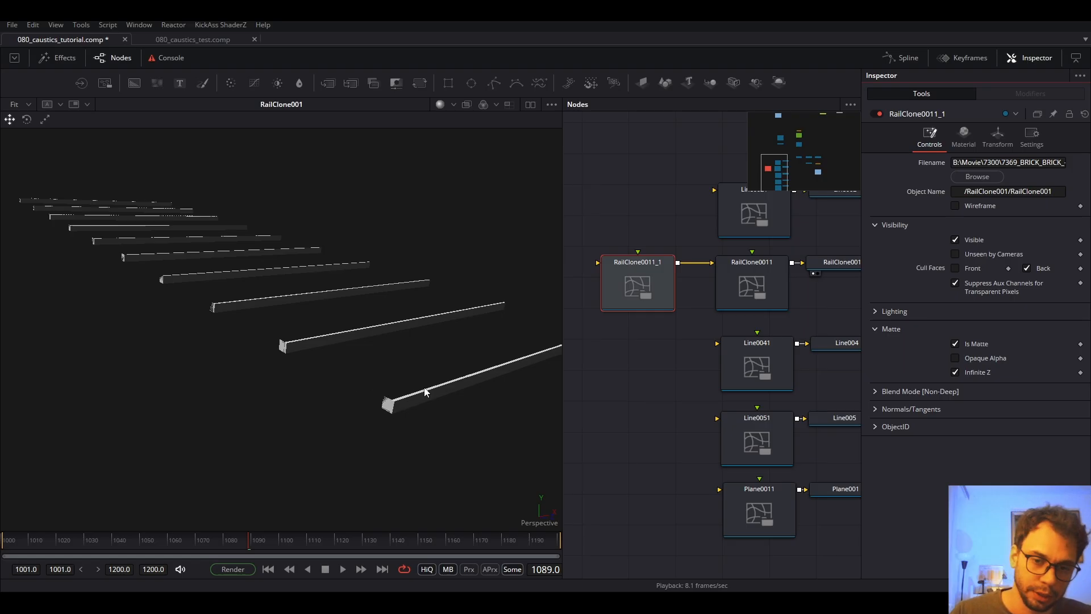
pyautogui.click(645, 295)
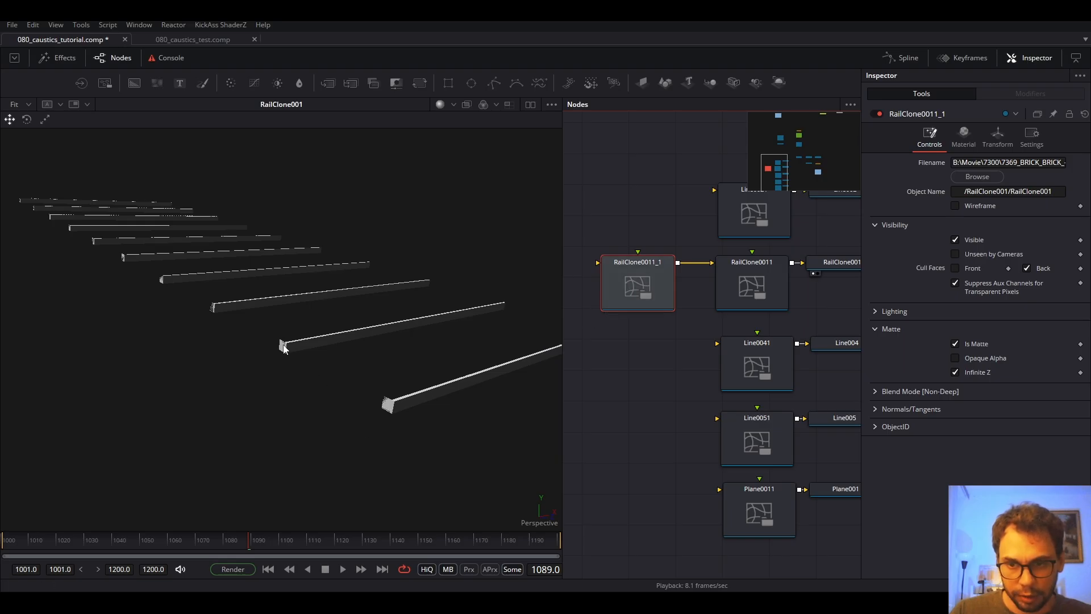
pyautogui.scroll(3, 397, 413)
pyautogui.scroll(-1, 398, 410)
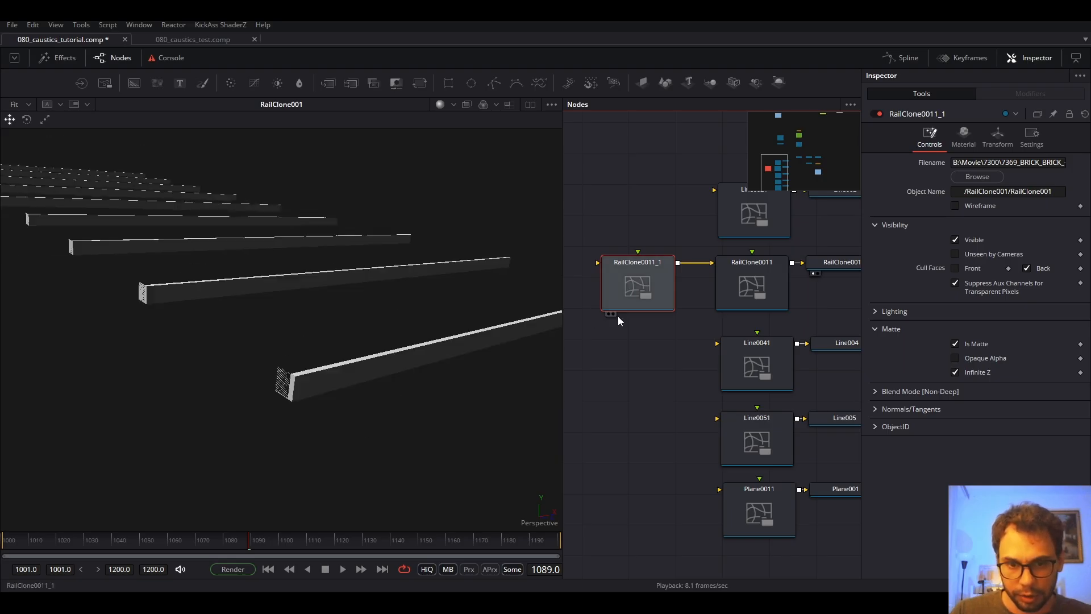
# Unlock the X/Y/Z scale lock and stretch RailClone0011_1's Scale Z to 1.261.
pyautogui.click(998, 137)
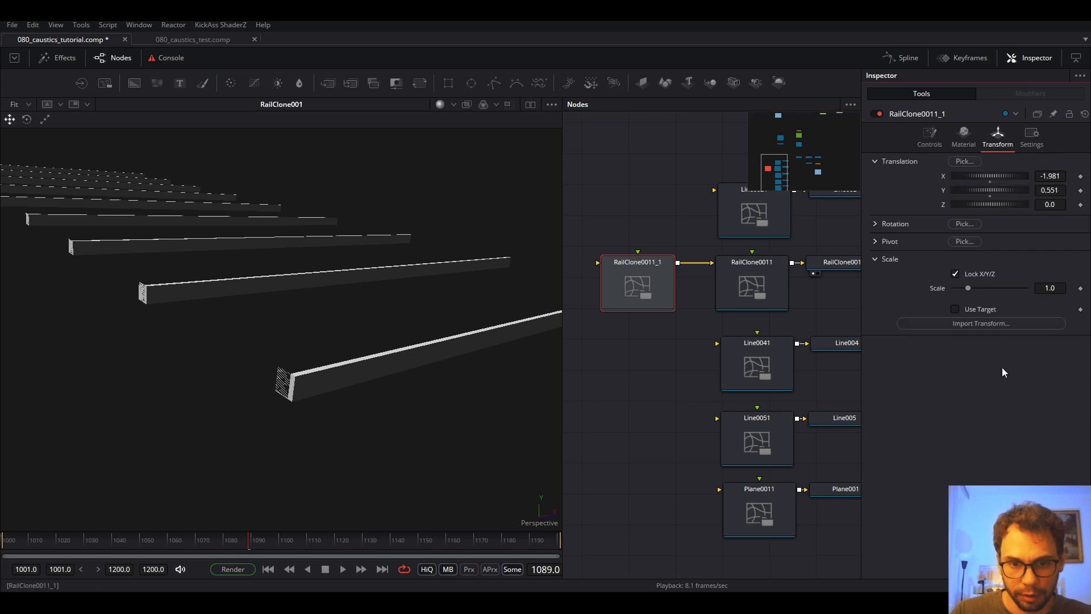
pyautogui.click(956, 274)
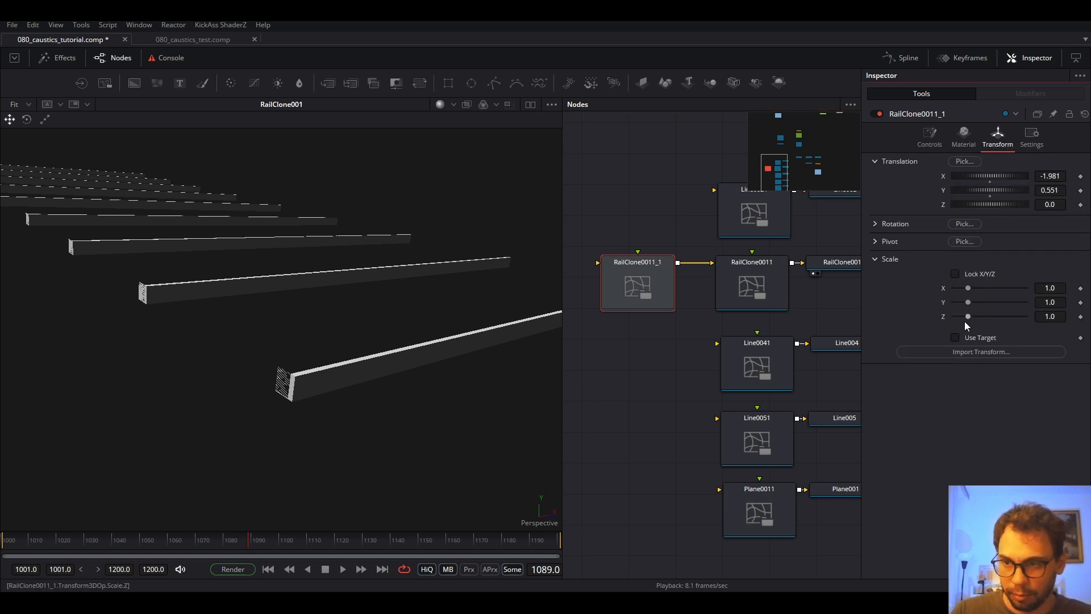
pyautogui.moveTo(965, 319); pyautogui.dragTo(973, 318)
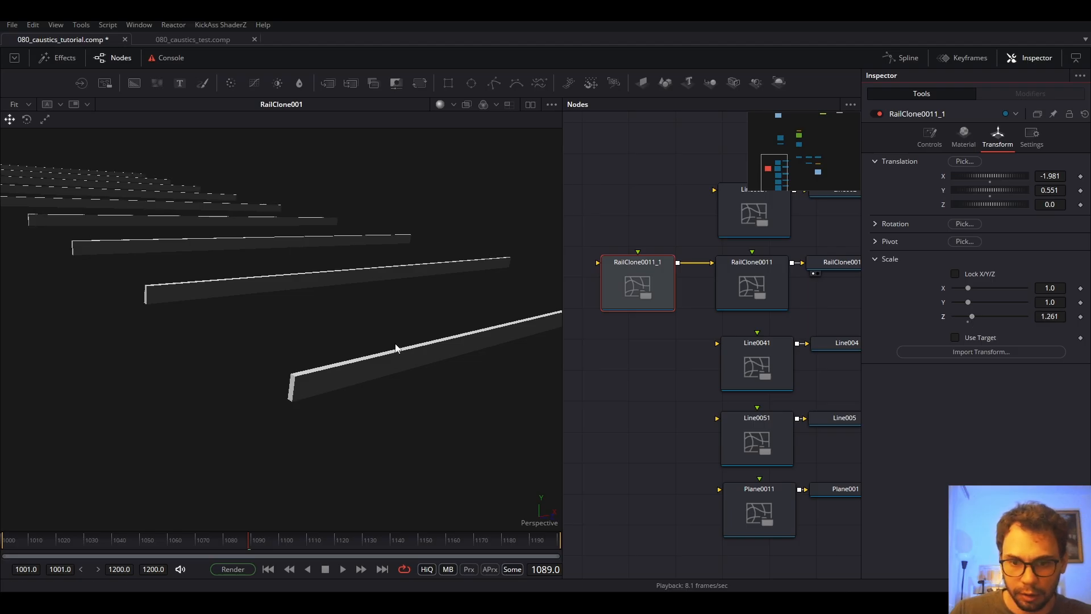
pyautogui.scroll(-5, 634, 359)
pyautogui.moveTo(763, 350); pyautogui.dragTo(731, 470)
# Show ABC in one viewer and ChannelBooleans1 in viewer 2, then zoom to RailClone0011_1.
pyautogui.click(530, 106)
pyautogui.click(797, 221)
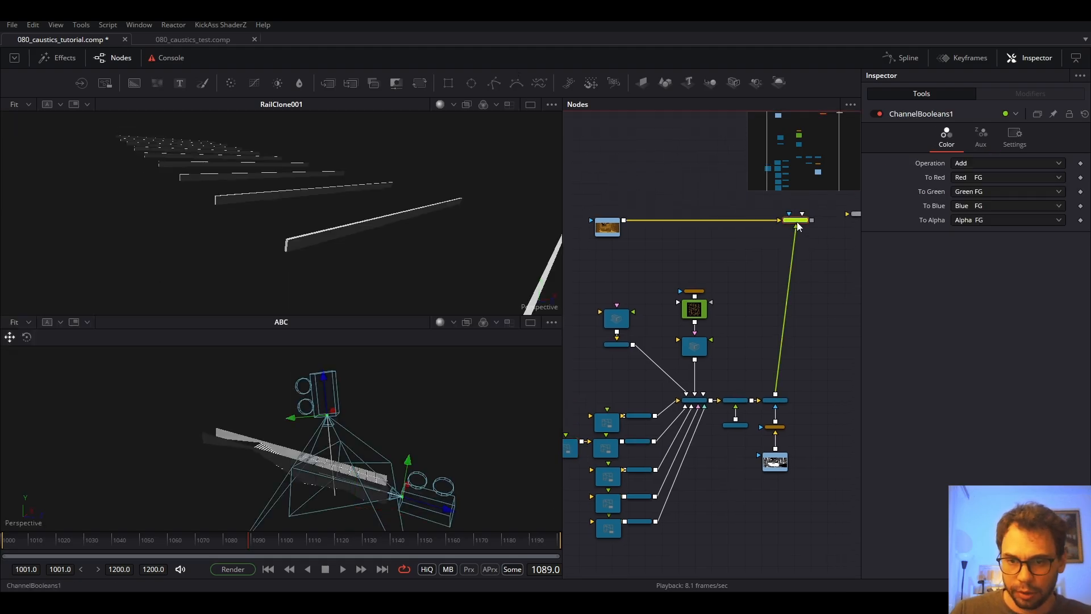
pyautogui.press('2')
pyautogui.scroll(5, 265, 391)
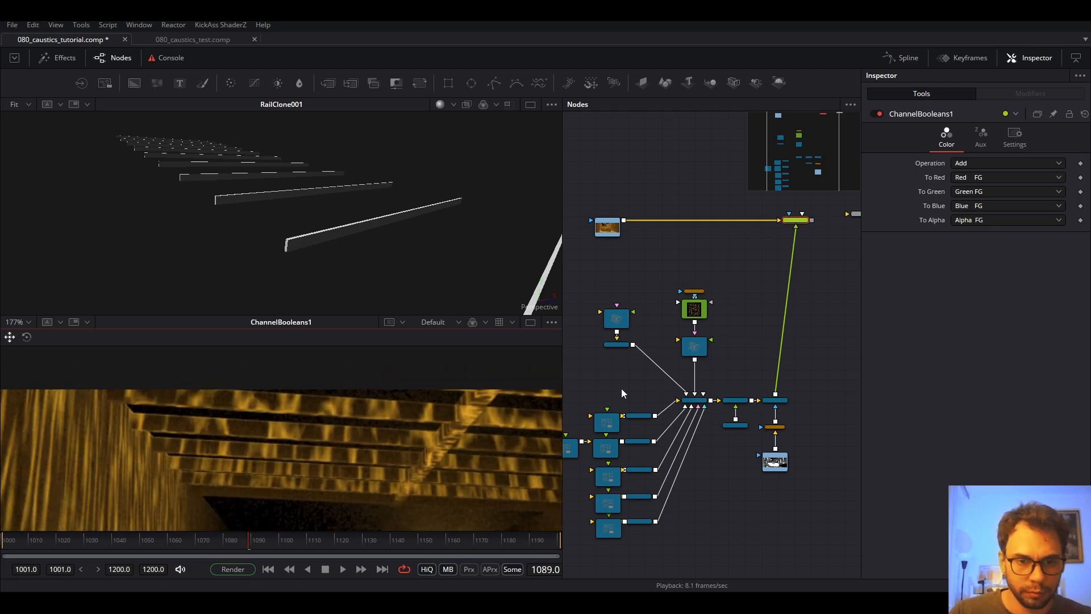
pyautogui.moveTo(621, 390); pyautogui.dragTo(682, 340)
pyautogui.scroll(5, 634, 399)
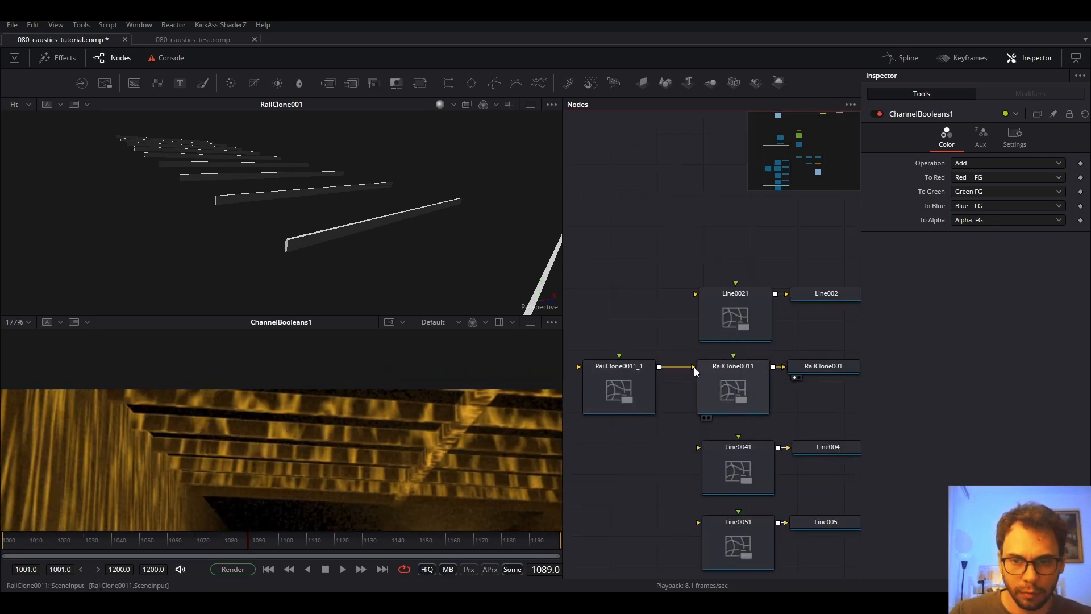
# Detach the existing link and connect RailClone0011_1's output into RailClone0011's input.
pyautogui.moveTo(694, 367)
pyautogui.mouseDown()
pyautogui.moveTo(683, 398)
pyautogui.moveTo(683, 367)
pyautogui.moveTo(693, 367)
pyautogui.mouseUp()
pyautogui.scroll(2, 462, 417)
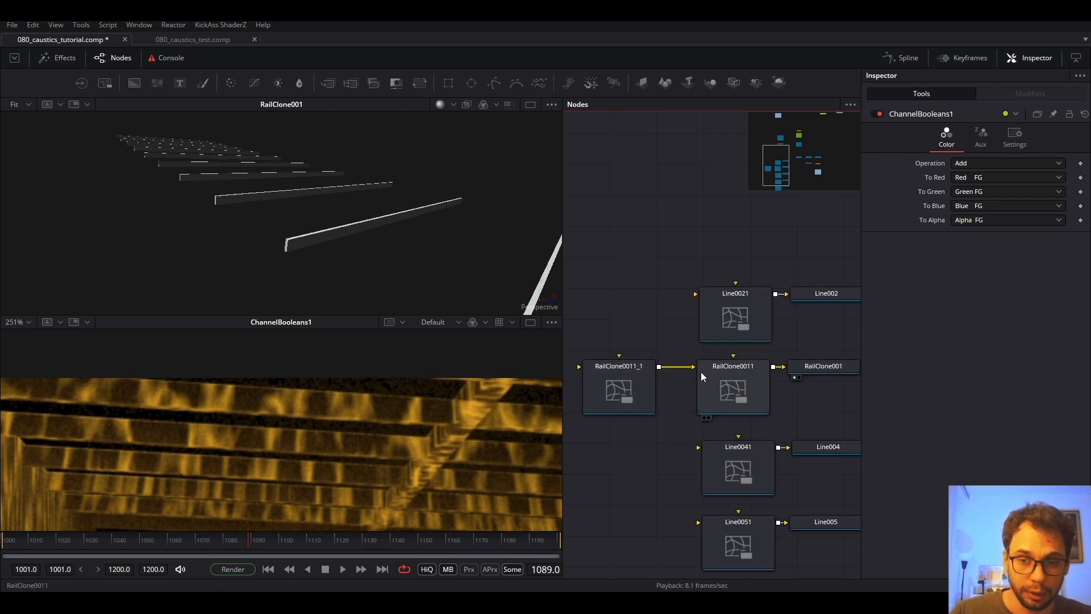
pyautogui.scroll(-4, 361, 450)
pyautogui.scroll(4, 345, 433)
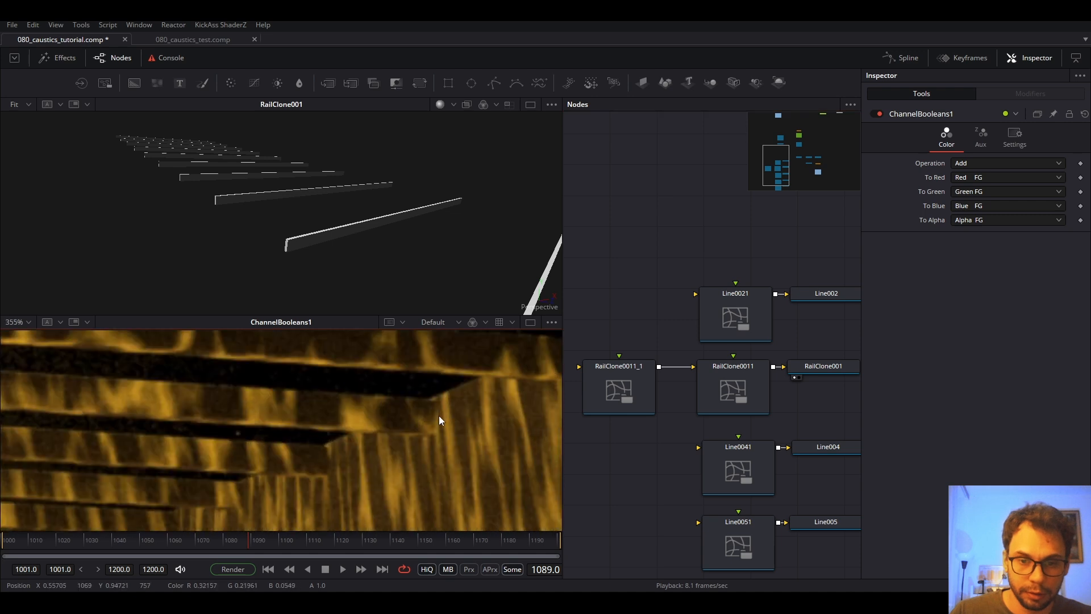
pyautogui.moveTo(692, 366)
pyautogui.mouseDown()
pyautogui.moveTo(688, 389)
pyautogui.moveTo(687, 370)
pyautogui.moveTo(642, 368)
pyautogui.moveTo(693, 366)
pyautogui.mouseUp()
pyautogui.moveTo(622, 390); pyautogui.dragTo(637, 390)
pyautogui.scroll(-4, 402, 435)
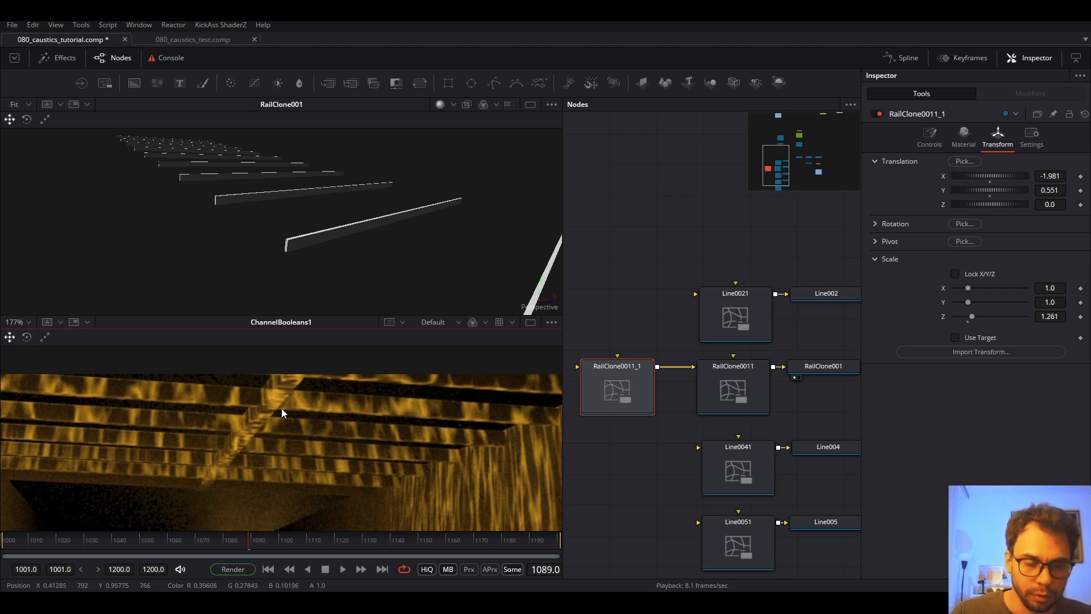
# Show Line0021 in the top viewer.
pyautogui.click(746, 312)
pyautogui.press('1')
pyautogui.moveTo(812, 291); pyautogui.dragTo(634, 292)
# Show the ABC scene in the top viewer and pick the Line0021 rail in 3D.
pyautogui.click(793, 255)
pyautogui.press('1')
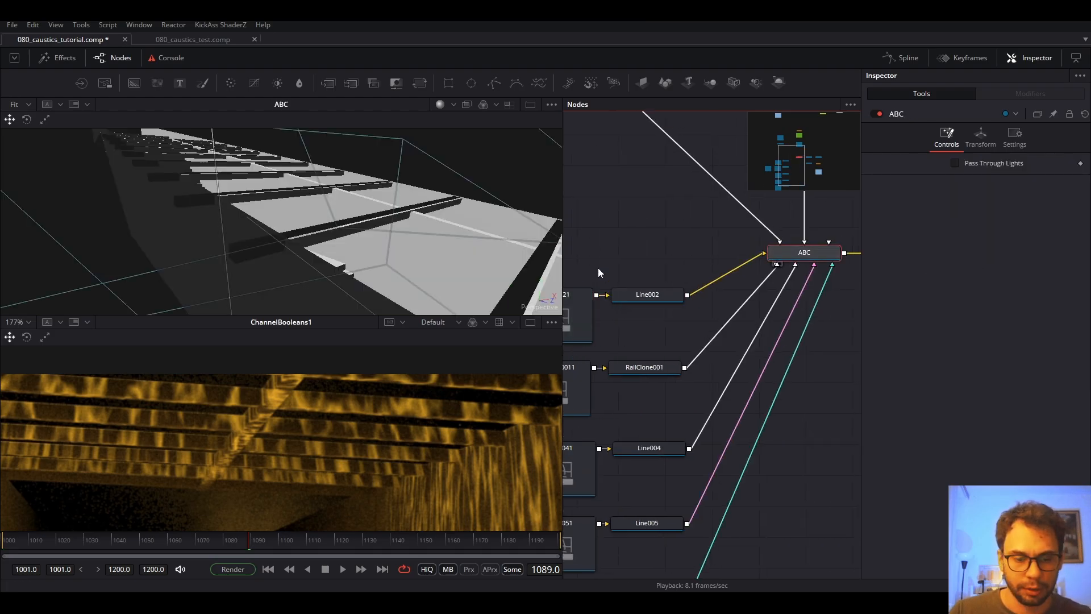
pyautogui.click(425, 224)
pyautogui.moveTo(441, 223); pyautogui.dragTo(340, 239)
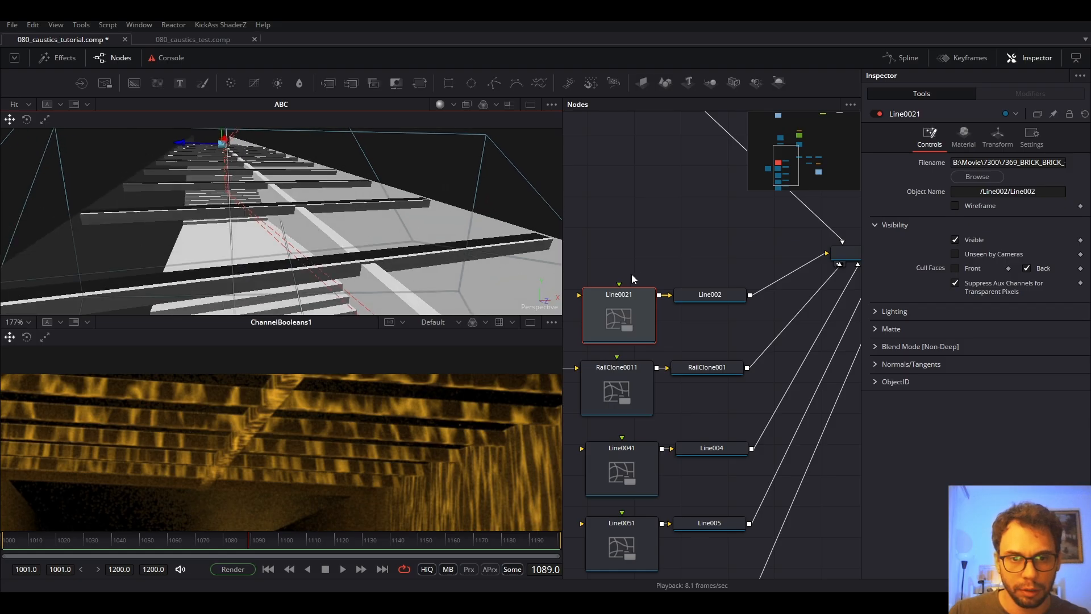
# Paste a Line0021_1 copy beside RailClone0011_1 and feed it into Line0021's input.
pyautogui.moveTo(632, 276); pyautogui.dragTo(714, 278)
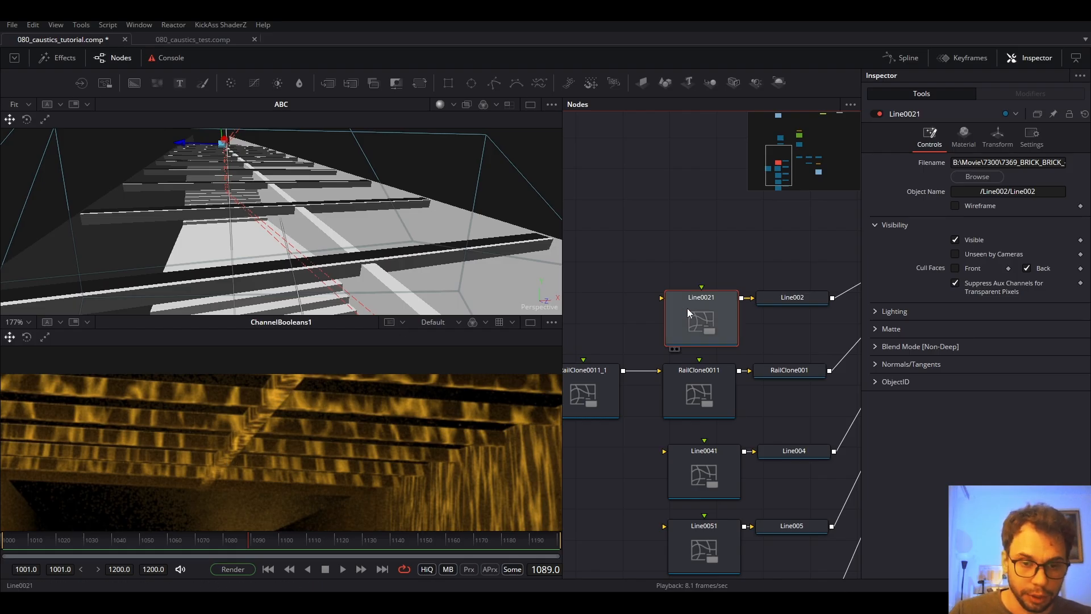
pyautogui.moveTo(636, 311); pyautogui.dragTo(679, 305)
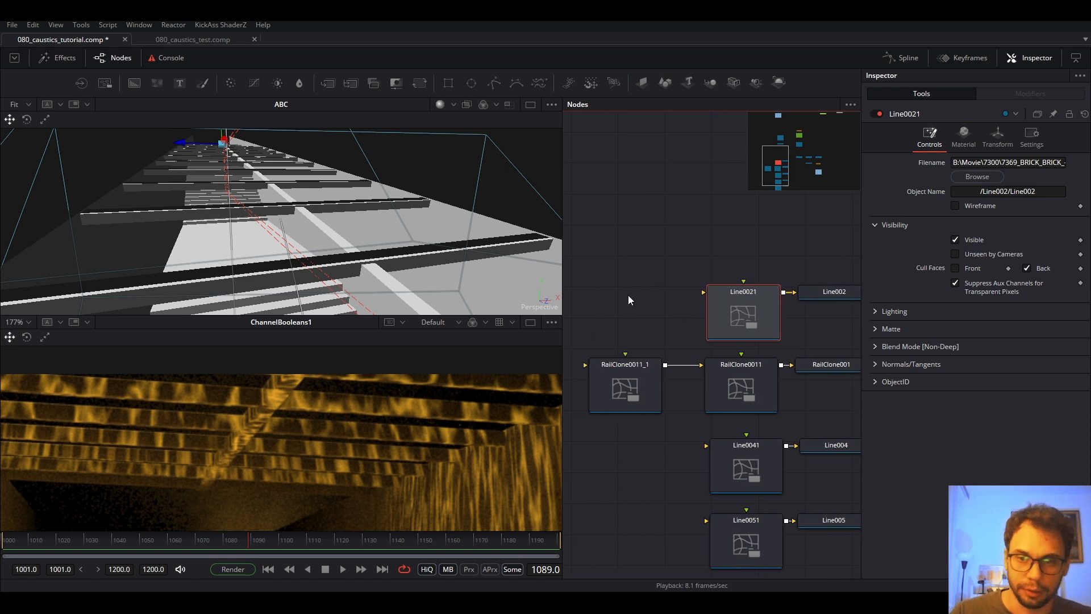
pyautogui.hotkey('ctrl', 'v')
pyautogui.moveTo(629, 400)
pyautogui.mouseDown()
pyautogui.moveTo(632, 387)
pyautogui.moveTo(636, 397)
pyautogui.mouseUp()
pyautogui.moveTo(668, 295); pyautogui.dragTo(724, 296)
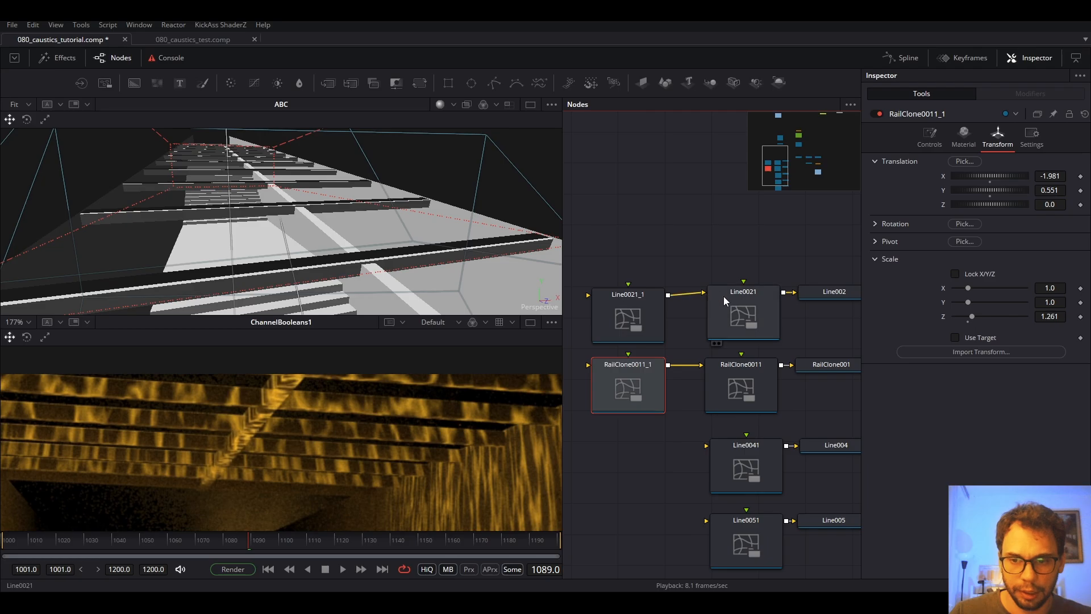
# Tint Line0021_1 cyan by setting its Diffuse Red to 0.
pyautogui.click(647, 321)
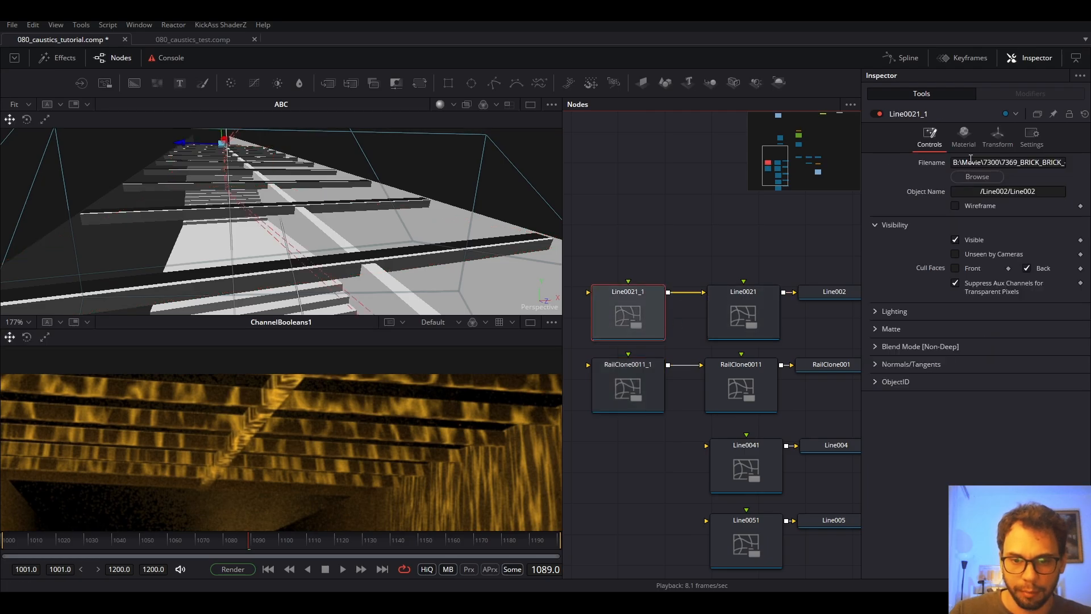
pyautogui.click(964, 136)
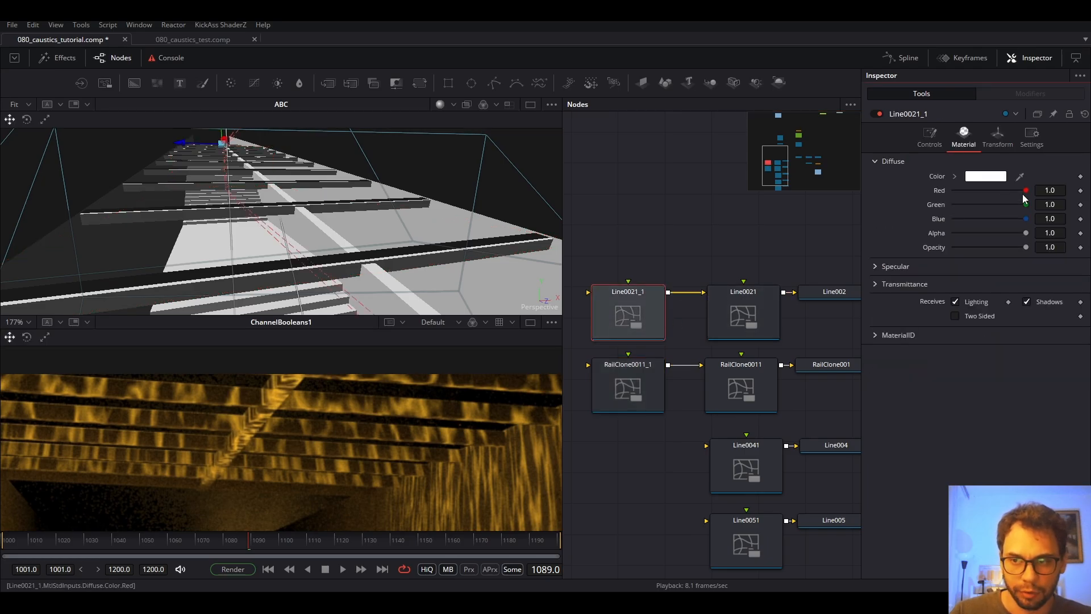
pyautogui.moveTo(1023, 195); pyautogui.dragTo(844, 195)
pyautogui.moveTo(293, 246); pyautogui.dragTo(278, 231)
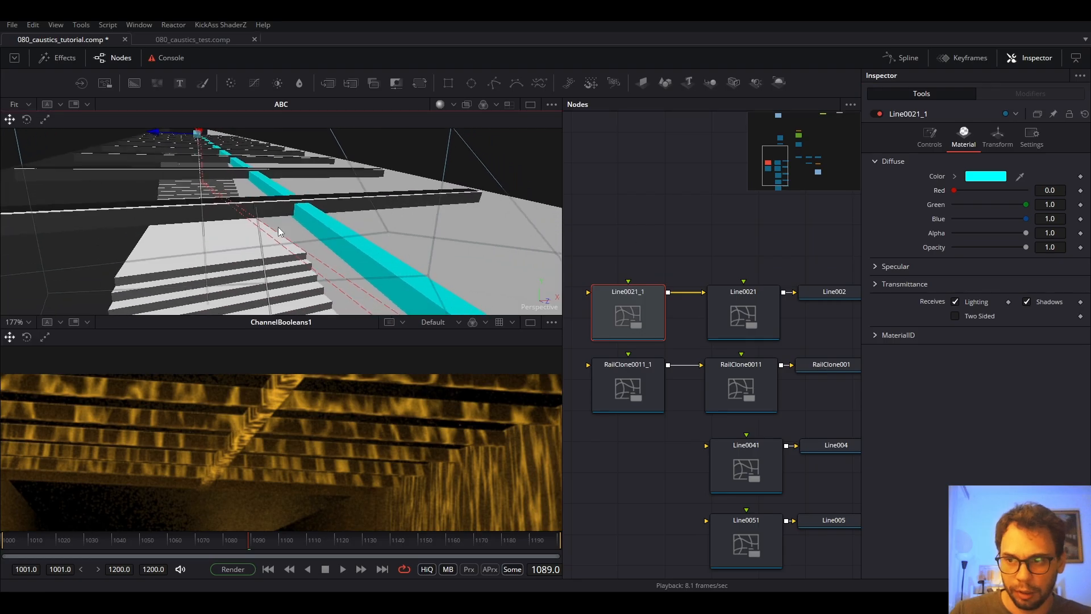
# Set Line0021_1's Rotation Z to 0.2, unlock scale, and lower Scale Z to 0.988.
pyautogui.click(998, 137)
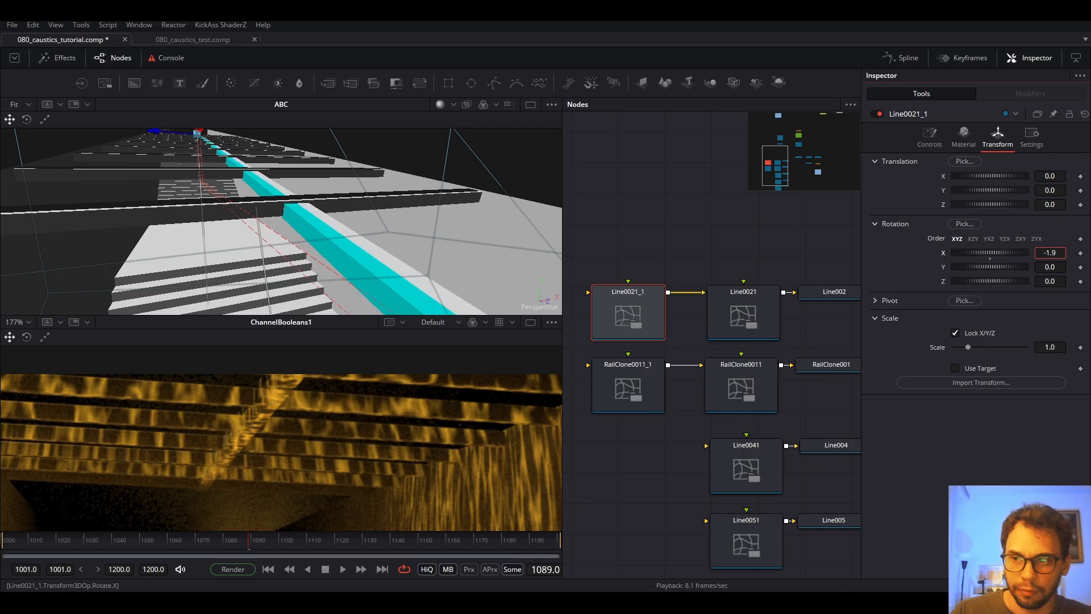
pyautogui.moveTo(1051, 267); pyautogui.dragTo(1055, 280)
pyautogui.hotkey('ctrl', 'z')
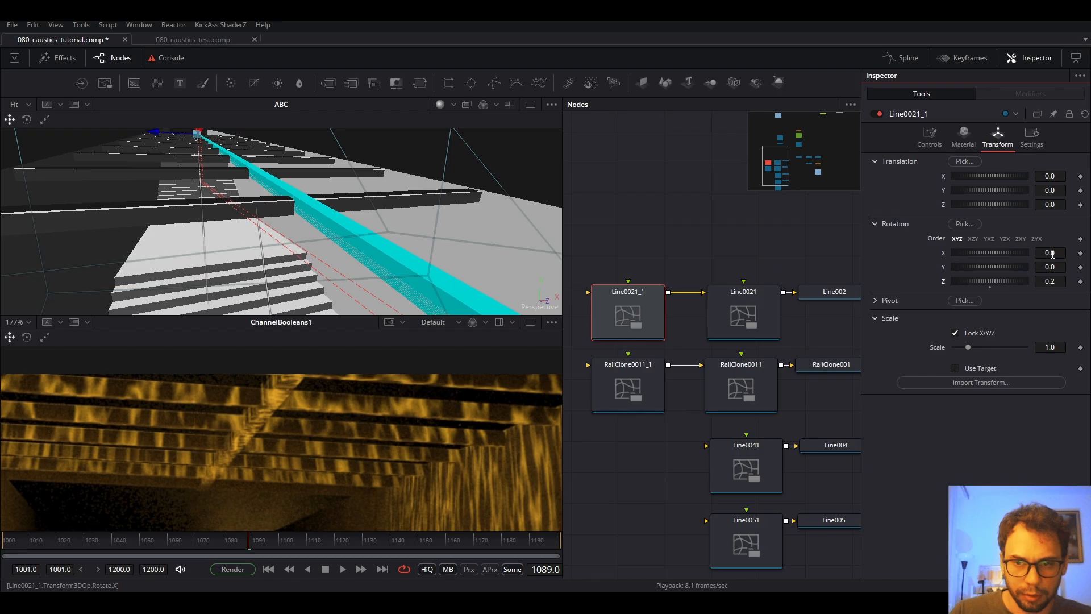
pyautogui.click(955, 333)
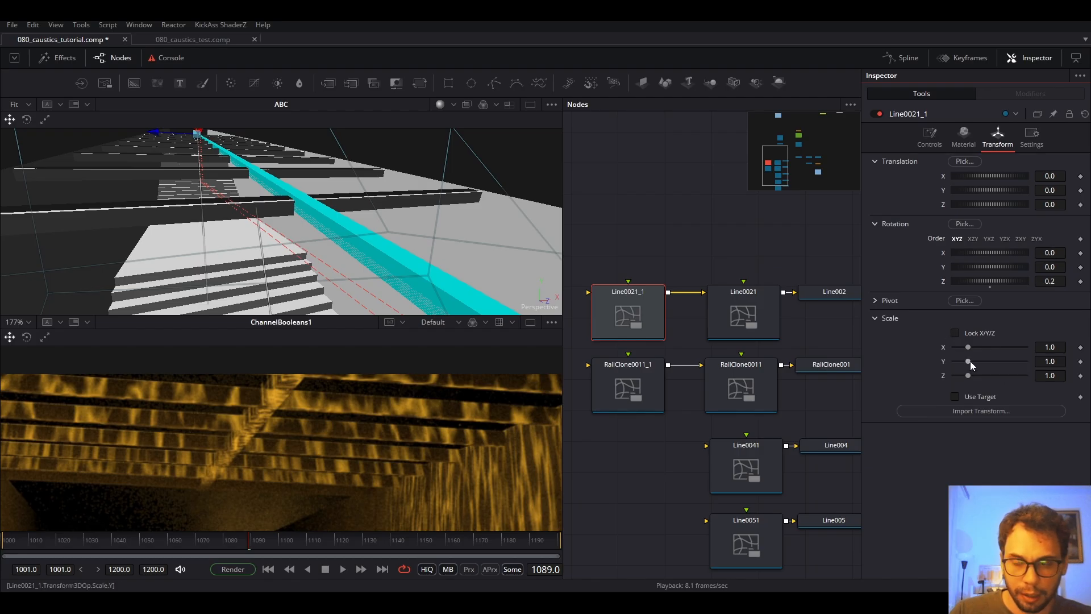
pyautogui.moveTo(1049, 375); pyautogui.dragTo(1043, 375)
# Enable Is Matte on Line0021_1 and disconnect it from Line0021's input.
pyautogui.click(930, 136)
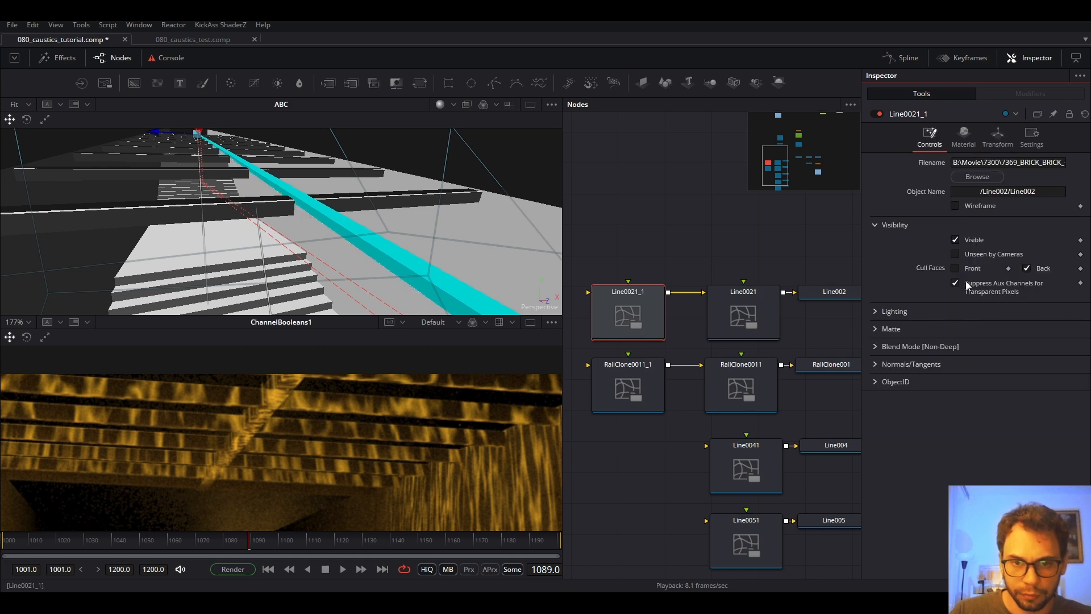
pyautogui.click(874, 329)
pyautogui.click(955, 343)
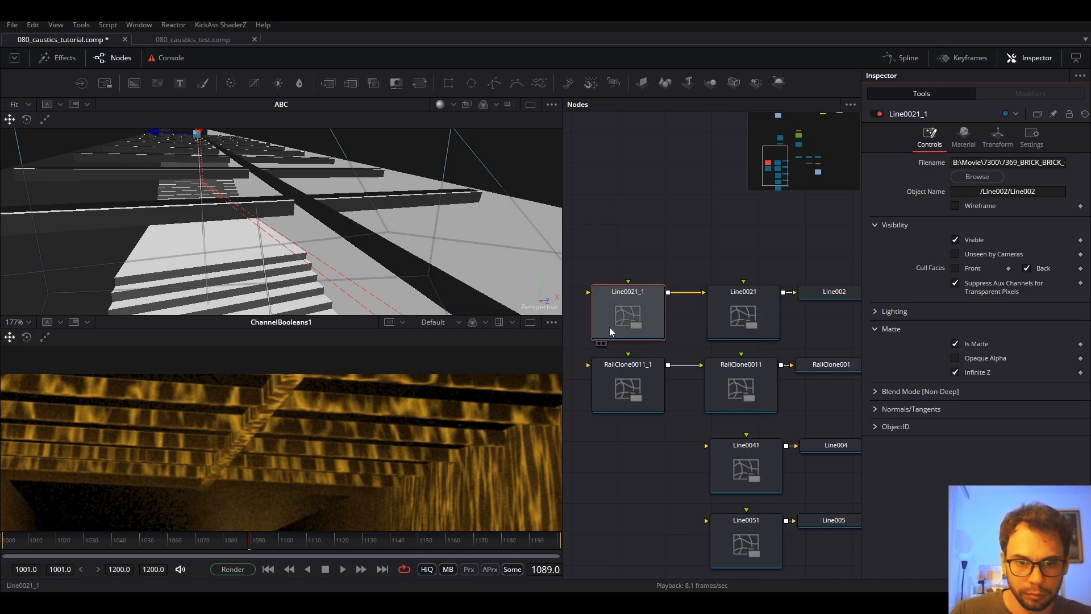
pyautogui.moveTo(694, 294); pyautogui.dragTo(693, 267)
# Toggle Line0021's Cull Back faces off and back on.
pyautogui.click(727, 310)
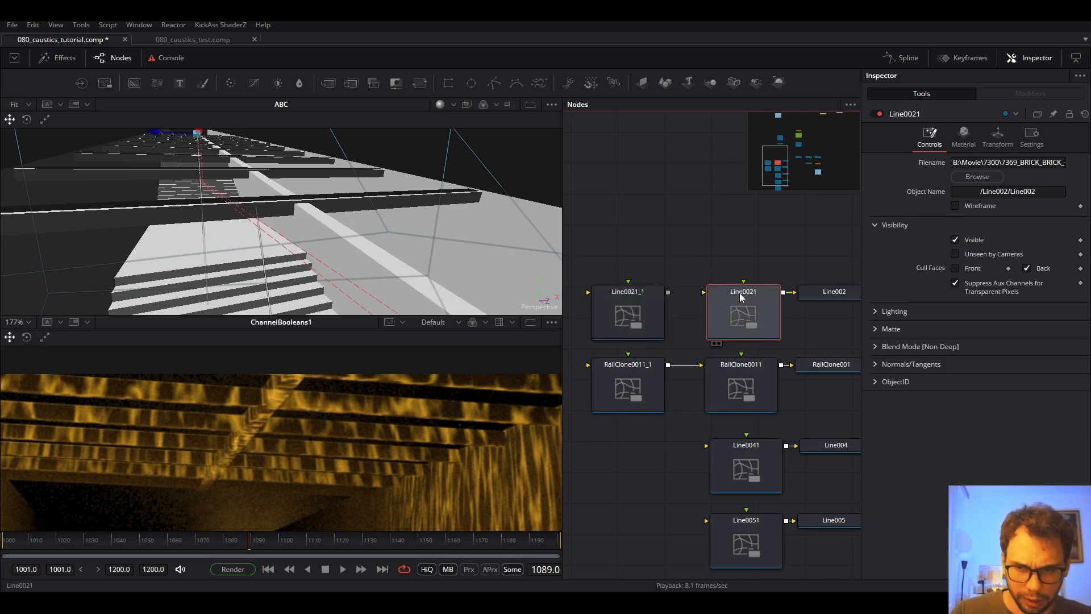
pyautogui.click(1027, 268)
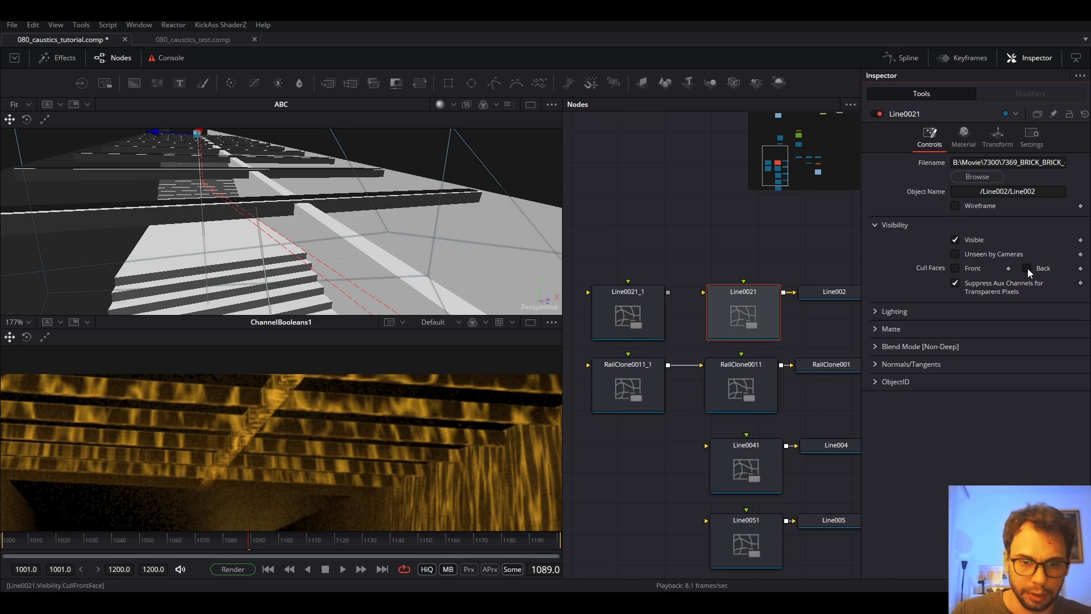
pyautogui.click(1027, 269)
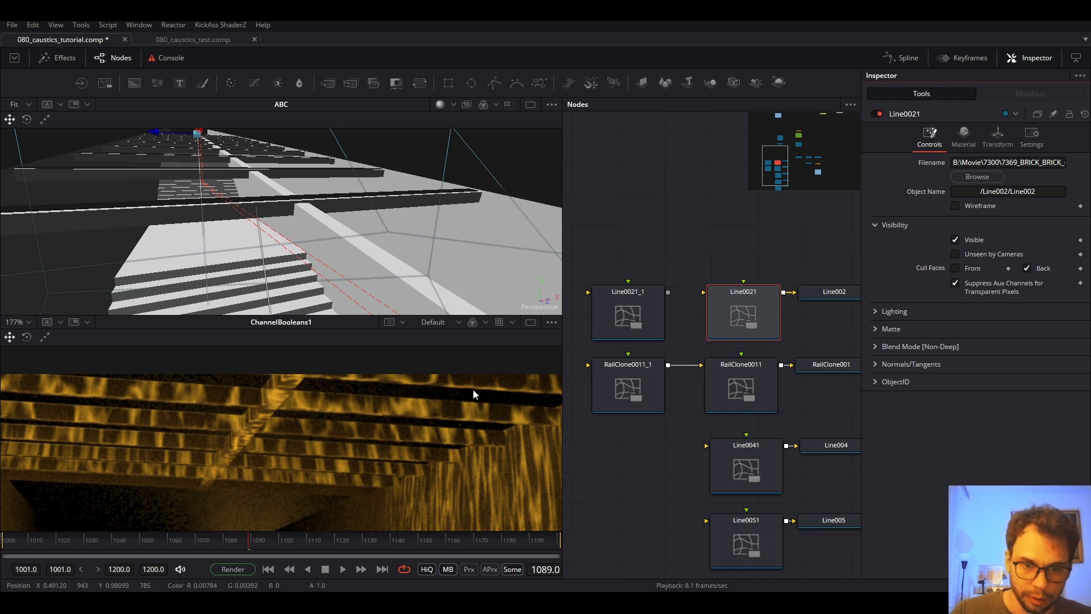
# Reconnect the Line0021_1 matte into Line0021, fit the result image, and play back the stairway.
pyautogui.click(663, 293)
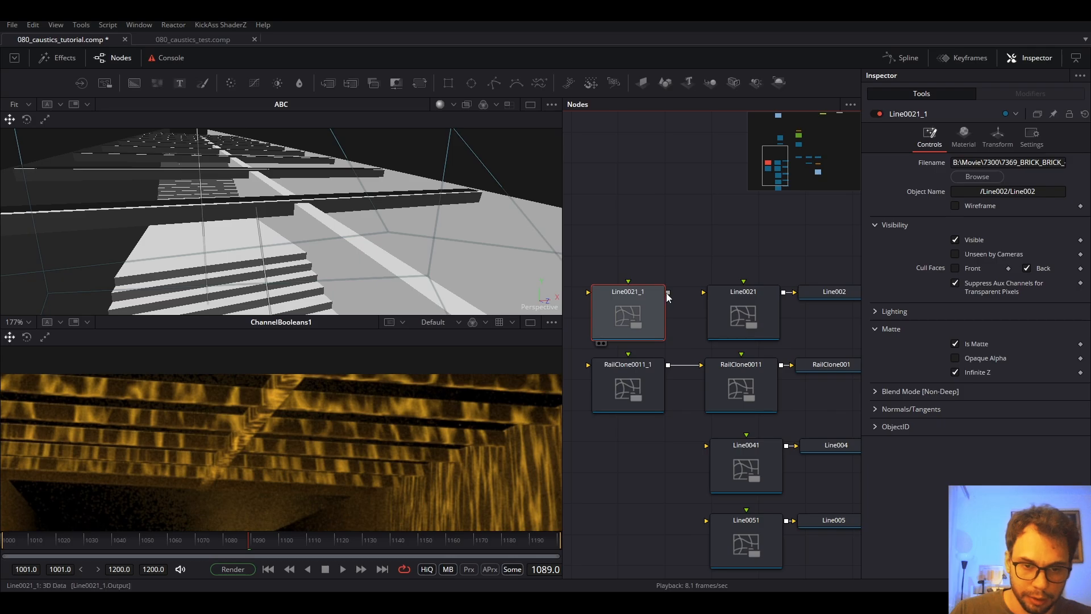
pyautogui.moveTo(668, 293); pyautogui.dragTo(738, 318)
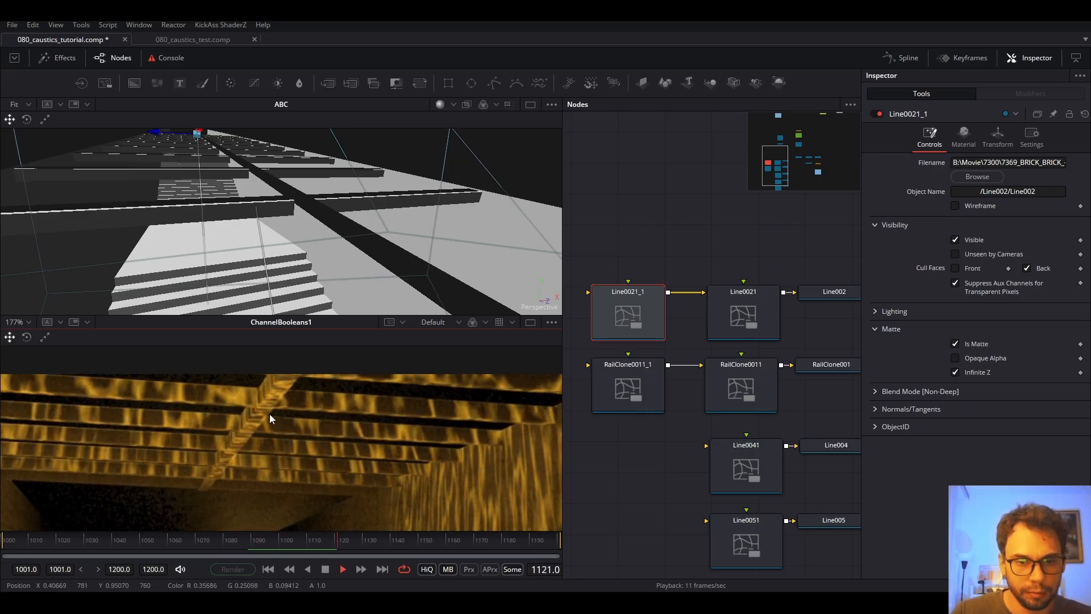
pyautogui.scroll(-2, 269, 414)
pyautogui.scroll(-2, 288, 415)
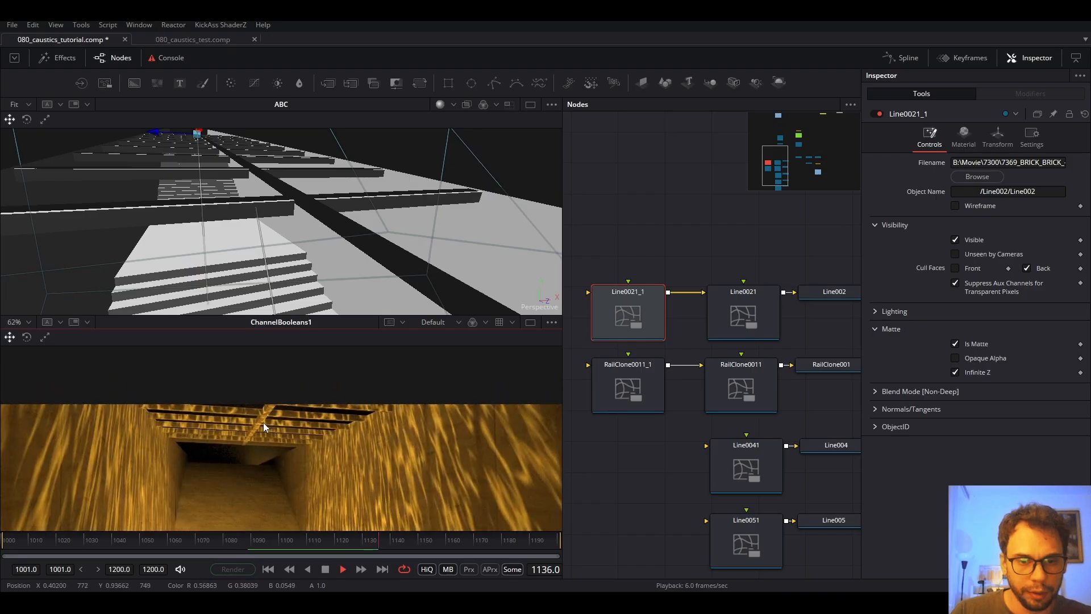
pyautogui.moveTo(282, 464); pyautogui.dragTo(290, 419)
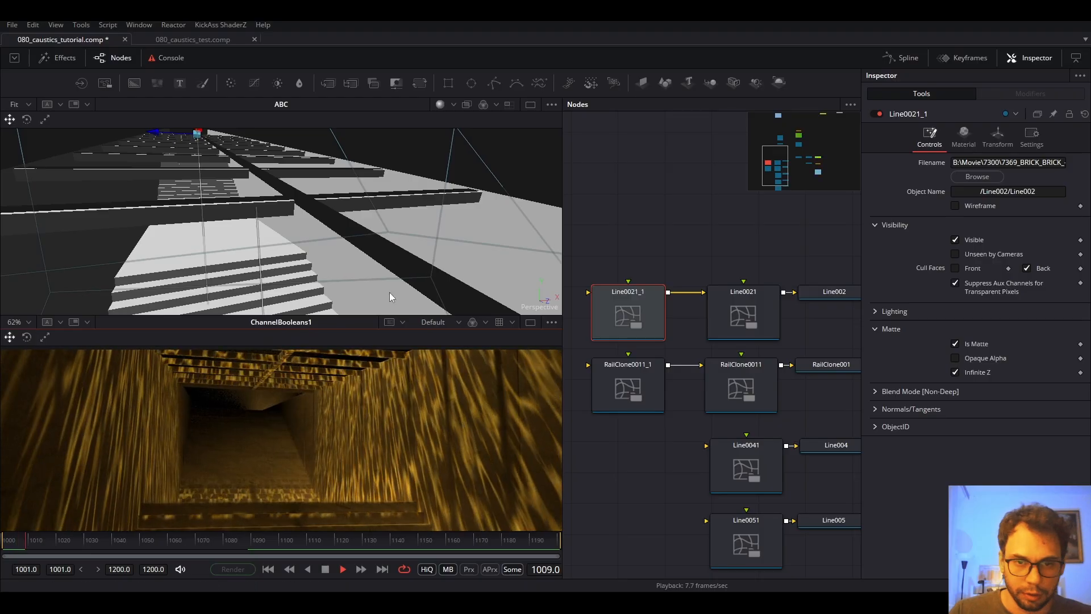
pyautogui.hotkey('ctrl', 'f')
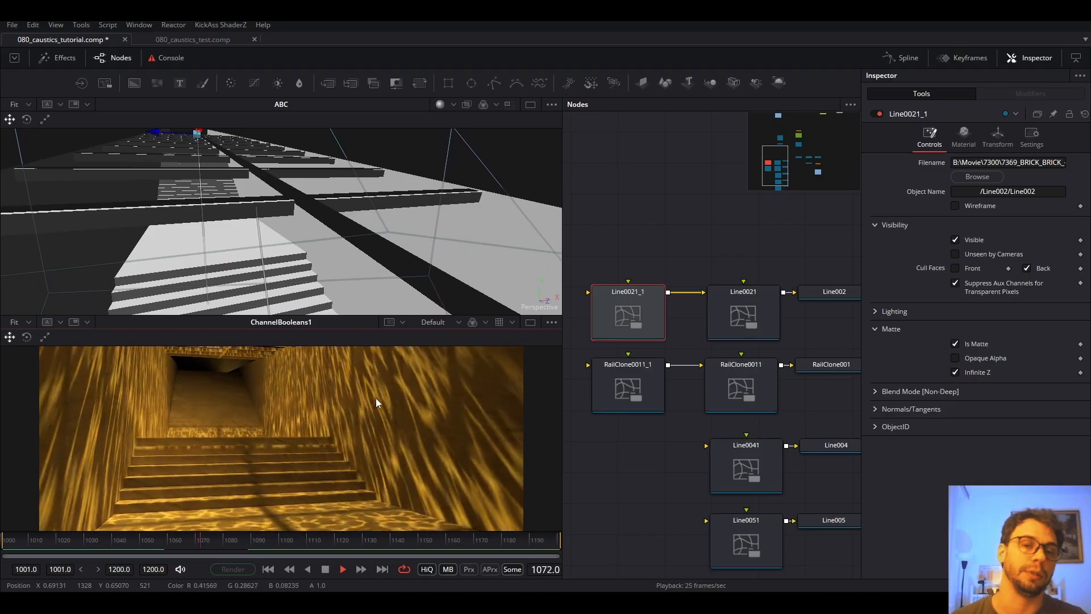
pyautogui.click(326, 571)
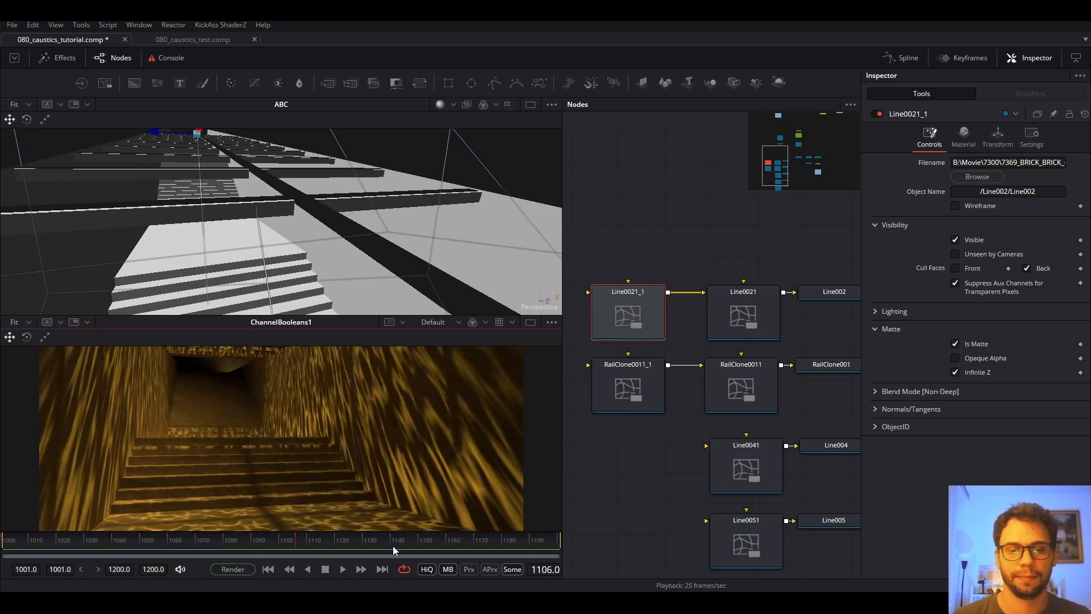